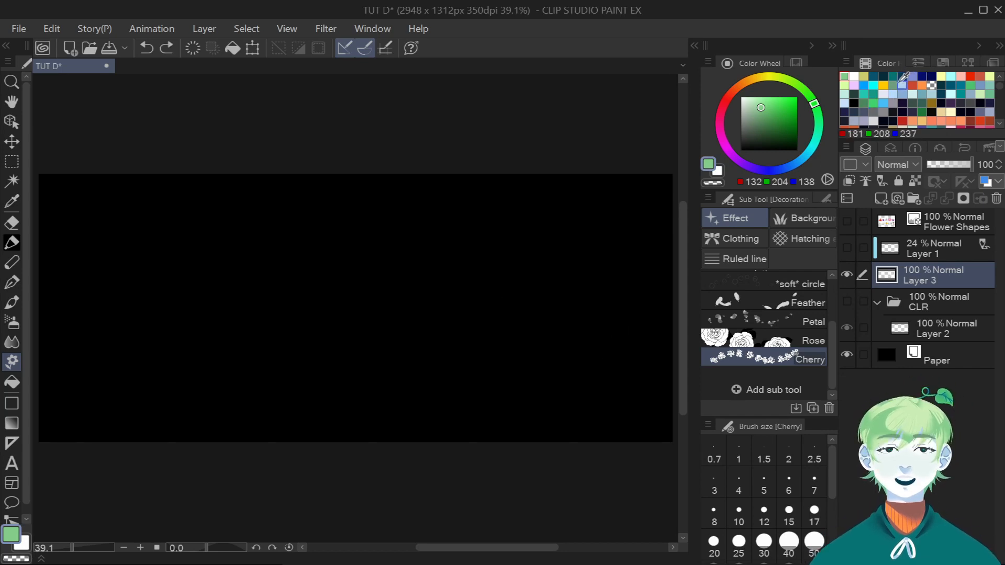
Try the Cherry brush with a curved dark blue (10, 83, 109) stroke and a light blue (143, 205, 255) stroke, undoing both.
{"action": "left_click", "coordinate": [873, 76]}
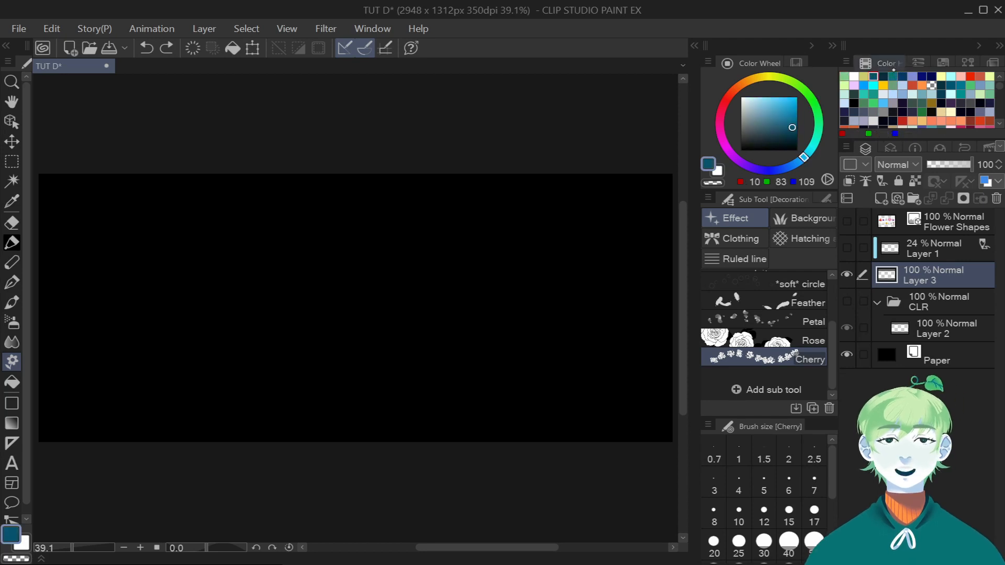
{"action": "mouse_move", "coordinate": [449, 235]}
{"action": "left_mouse_down"}
{"action": "mouse_move", "coordinate": [412, 250]}
{"action": "mouse_move", "coordinate": [386, 324]}
{"action": "mouse_move", "coordinate": [423, 390]}
{"action": "mouse_move", "coordinate": [494, 391]}
{"action": "mouse_move", "coordinate": [525, 353]}
{"action": "mouse_move", "coordinate": [532, 315]}
{"action": "mouse_move", "coordinate": [520, 276]}
{"action": "mouse_move", "coordinate": [573, 264]}
{"action": "mouse_move", "coordinate": [573, 296]}
{"action": "left_mouse_up"}
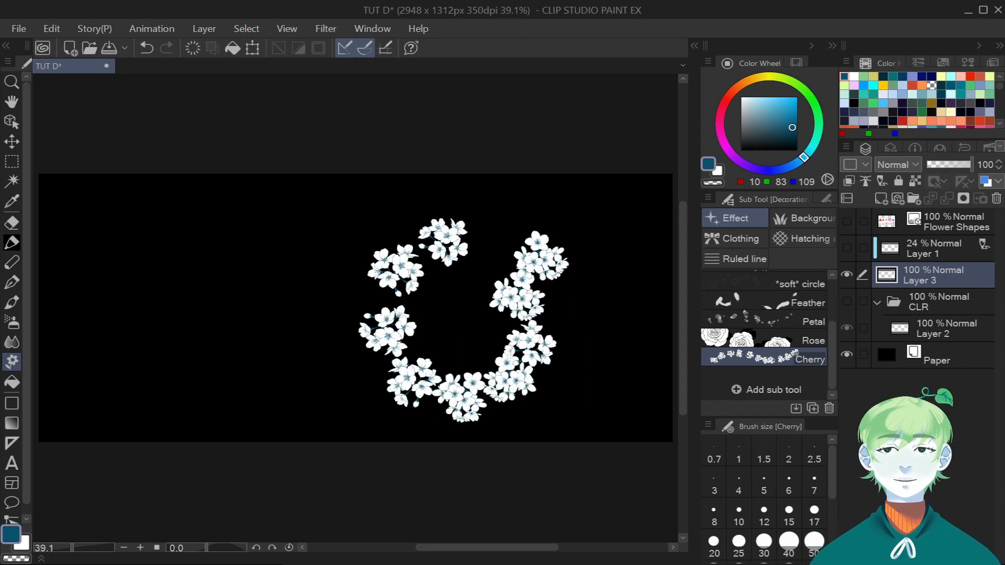
{"action": "key", "text": "x"}
{"action": "left_click_drag", "start_coordinate": [781, 97], "coordinate": [769, 97]}
{"action": "mouse_move", "coordinate": [183, 282]}
{"action": "left_mouse_down"}
{"action": "mouse_move", "coordinate": [204, 338]}
{"action": "mouse_move", "coordinate": [293, 364]}
{"action": "mouse_move", "coordinate": [308, 403]}
{"action": "left_mouse_up"}
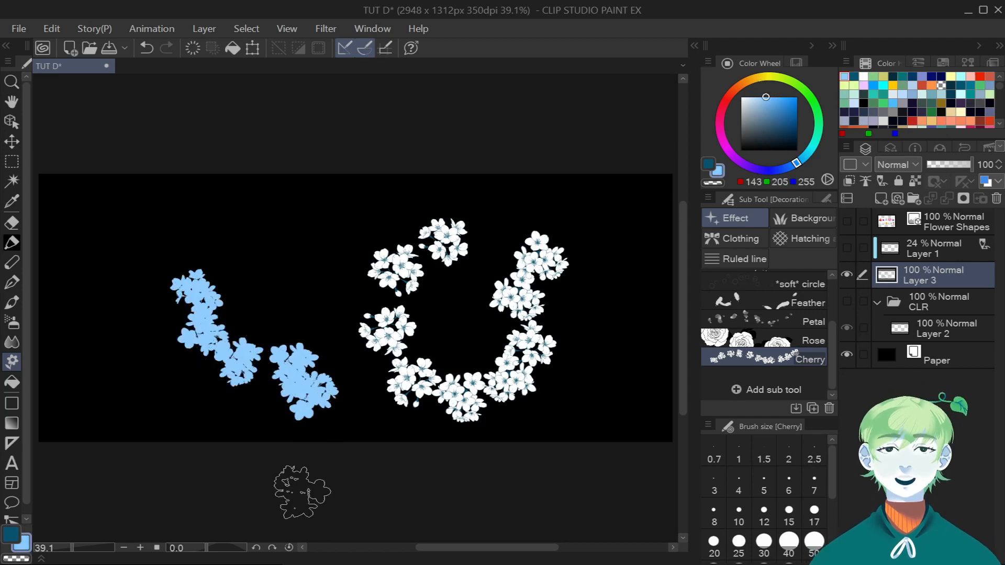
{"action": "key", "text": "ctrl+z"}
{"action": "key", "text": "ctrl+z"}
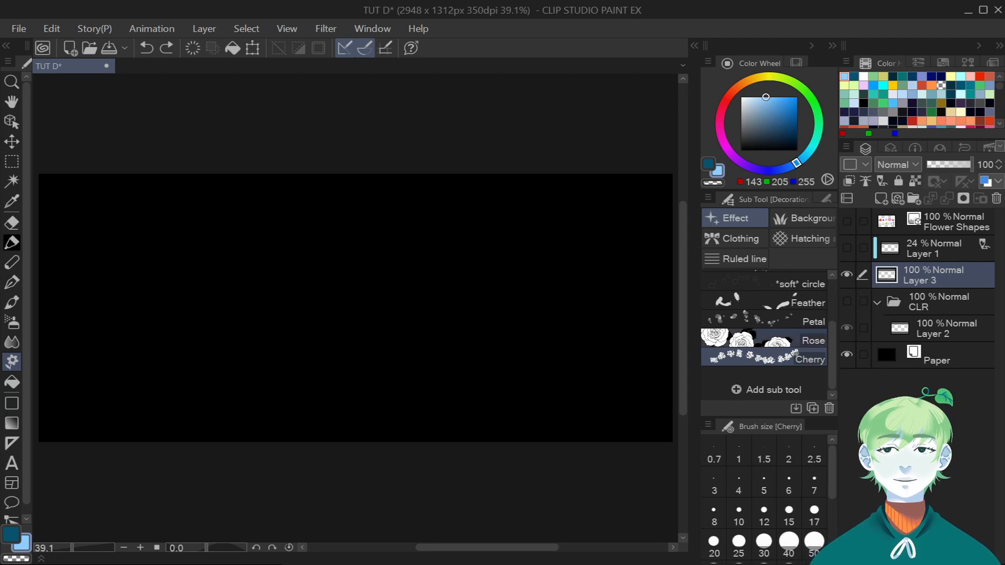
Try the Rose brush with strokes in pale blue (230, 244, 255) and dark blue (10, 83, 109), undoing each.
{"action": "left_click", "coordinate": [764, 339]}
{"action": "left_click", "coordinate": [750, 97]}
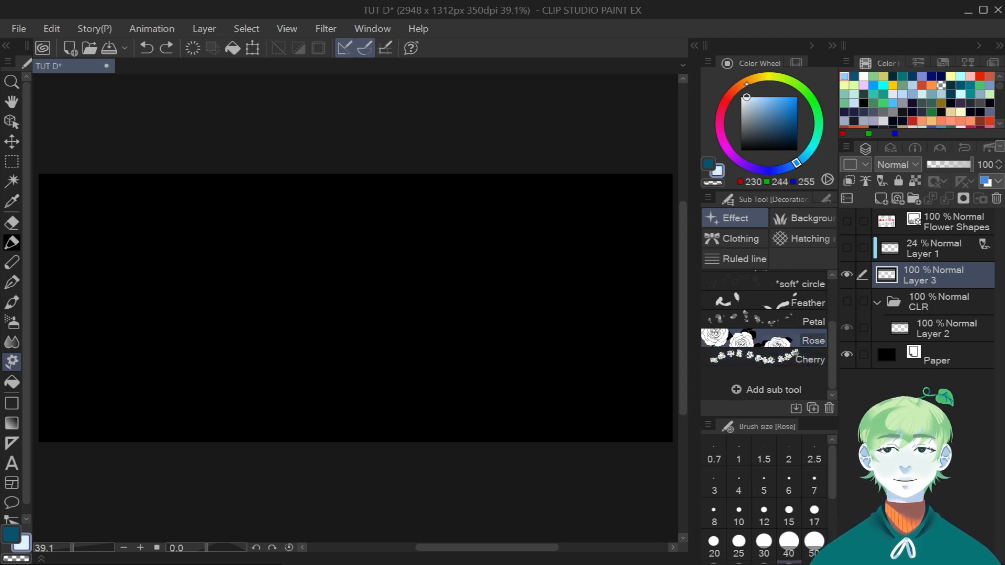
{"action": "mouse_move", "coordinate": [369, 239]}
{"action": "left_mouse_down"}
{"action": "mouse_move", "coordinate": [341, 320]}
{"action": "mouse_move", "coordinate": [460, 289]}
{"action": "mouse_move", "coordinate": [607, 330]}
{"action": "left_mouse_up"}
{"action": "left_click", "coordinate": [706, 164]}
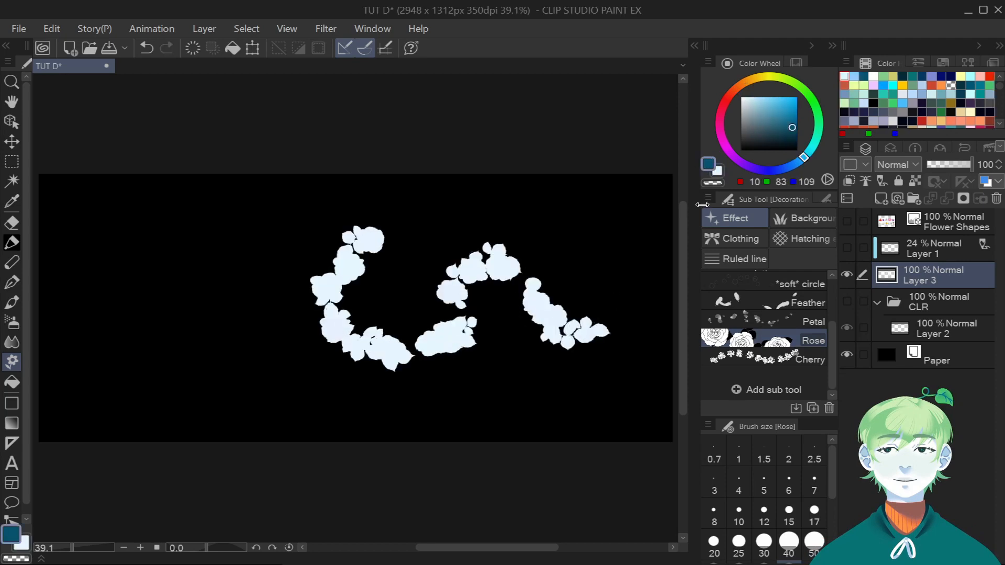
{"action": "key", "text": "ctrl+z"}
{"action": "mouse_move", "coordinate": [398, 223]}
{"action": "left_mouse_down"}
{"action": "mouse_move", "coordinate": [317, 367]}
{"action": "mouse_move", "coordinate": [443, 277]}
{"action": "mouse_move", "coordinate": [546, 276]}
{"action": "mouse_move", "coordinate": [544, 315]}
{"action": "left_mouse_up"}
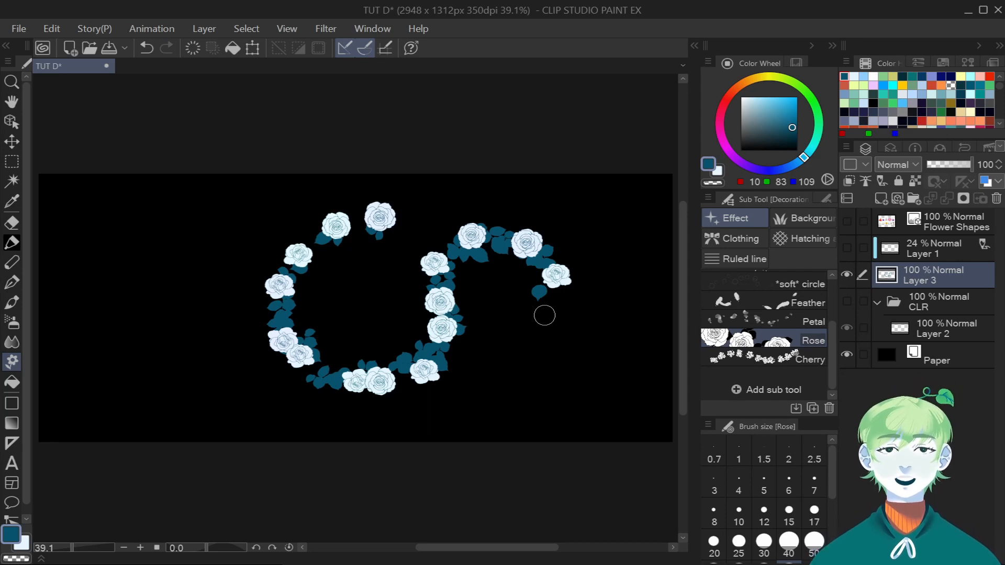
{"action": "key", "text": "ctrl+z"}
Try the marigold brush from the A2 group with a stroke across the canvas and undo it.
{"action": "key", "text": "p"}
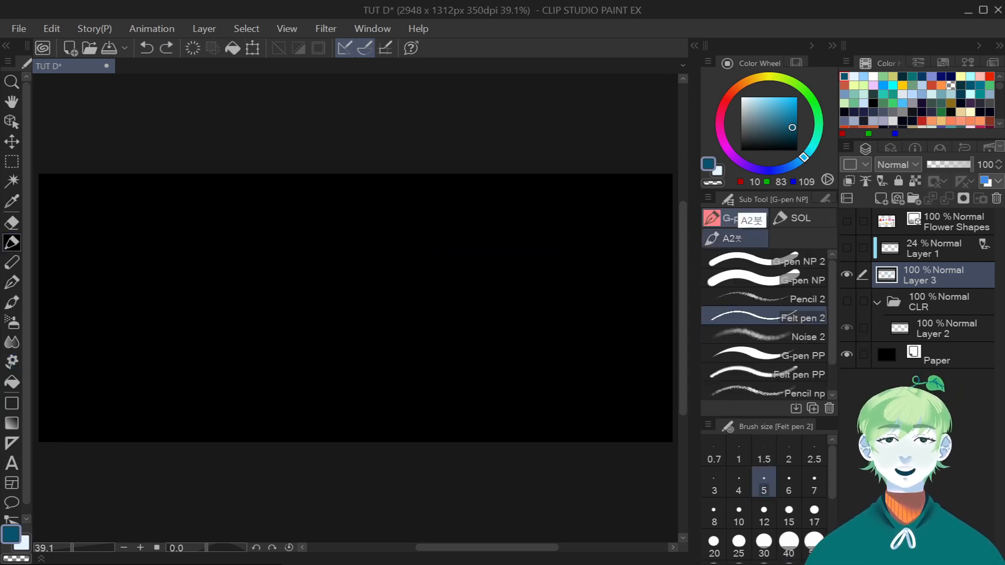
{"action": "left_click", "coordinate": [735, 239]}
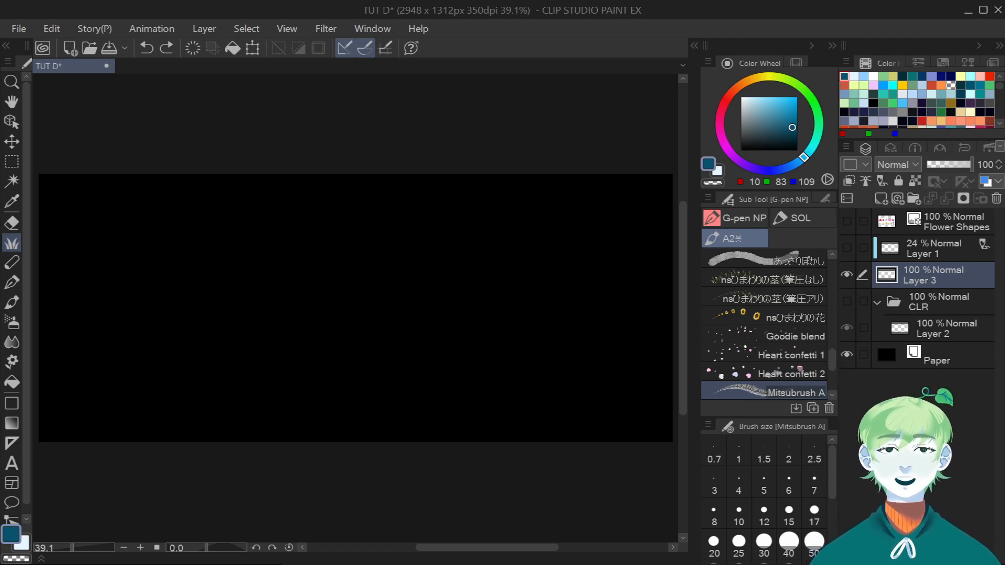
{"action": "scroll", "coordinate": [764, 322], "scroll_direction": "down", "scroll_amount": 3}
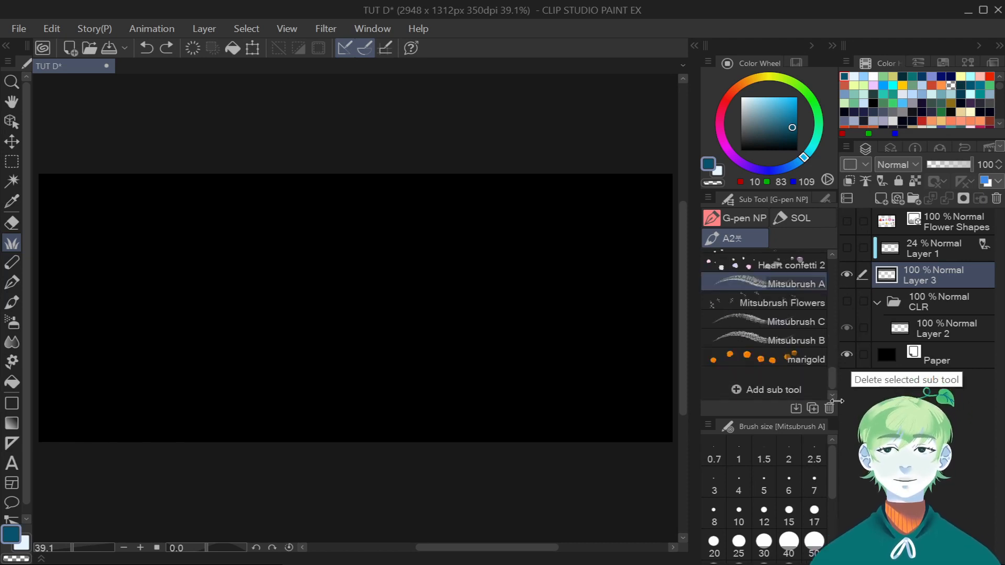
{"action": "left_click", "coordinate": [775, 359]}
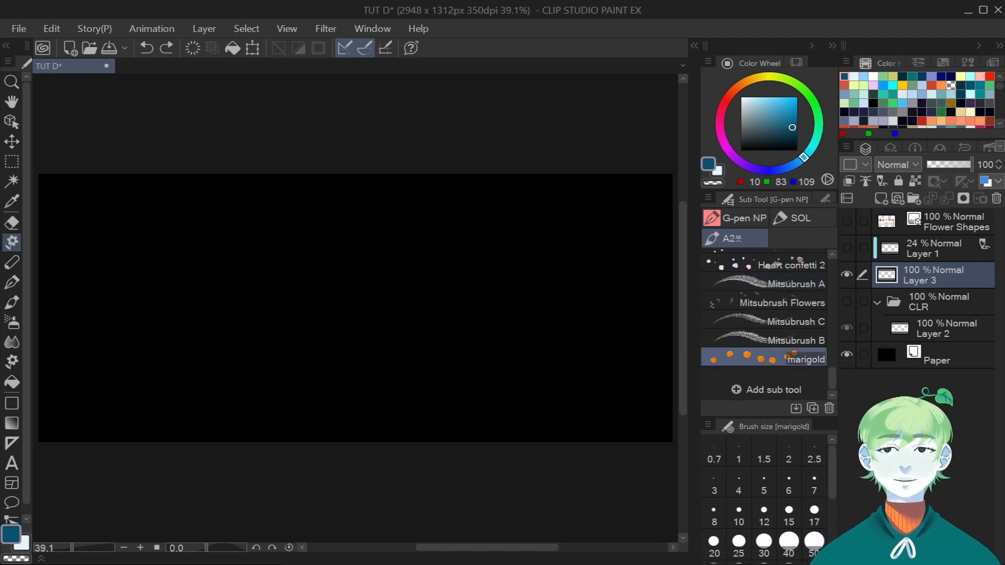
{"action": "mouse_move", "coordinate": [217, 308]}
{"action": "left_mouse_down"}
{"action": "mouse_move", "coordinate": [304, 237]}
{"action": "mouse_move", "coordinate": [412, 363]}
{"action": "mouse_move", "coordinate": [470, 268]}
{"action": "mouse_move", "coordinate": [589, 297]}
{"action": "mouse_move", "coordinate": [581, 375]}
{"action": "left_mouse_up"}
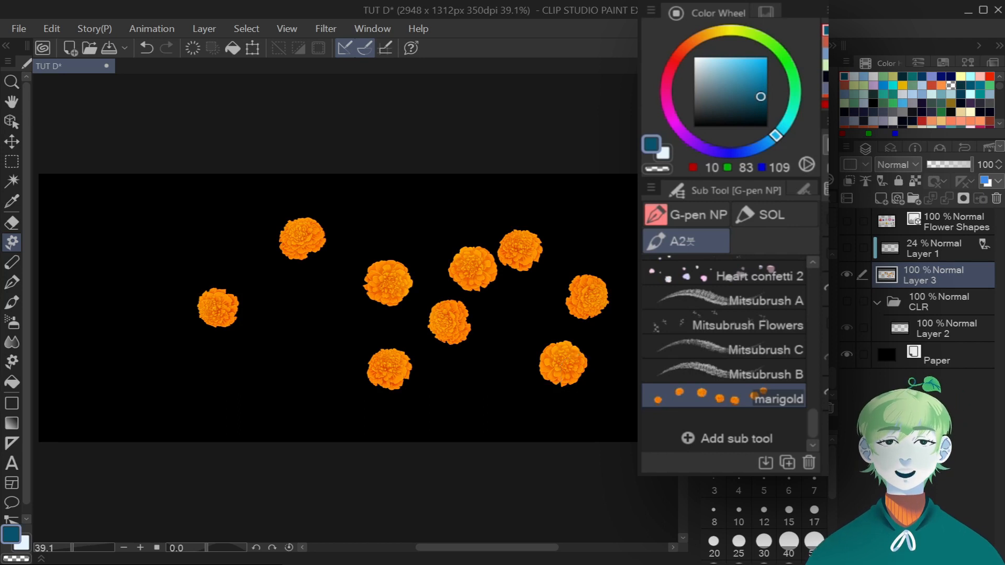
{"action": "key", "text": "ctrl+z"}
Choose Mitsubrush B with a light green main color (148, 229, 114) and a very dark green sub color.
{"action": "left_click", "coordinate": [762, 373]}
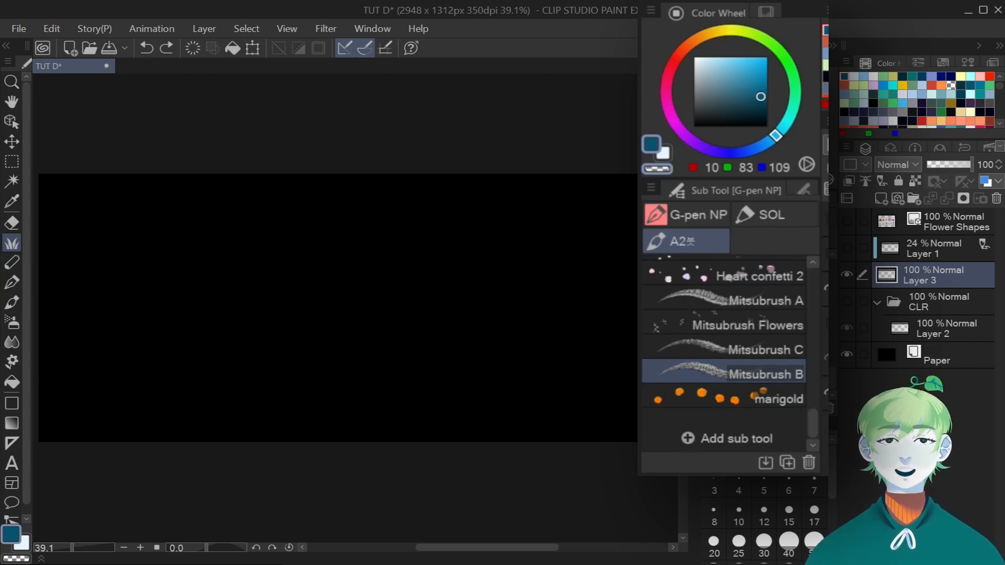
{"action": "key", "text": "x"}
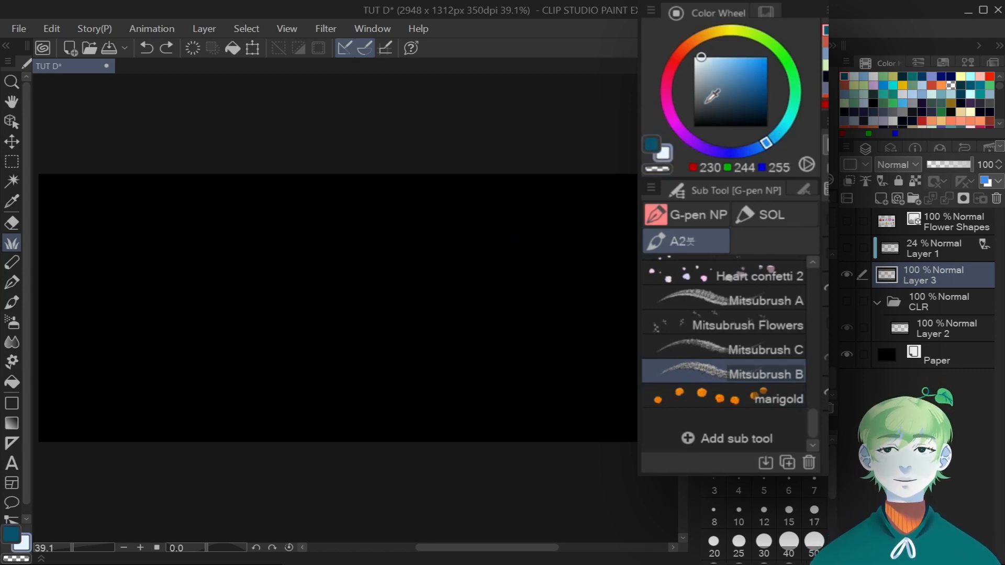
{"action": "left_click_drag", "start_coordinate": [752, 121], "coordinate": [763, 108]}
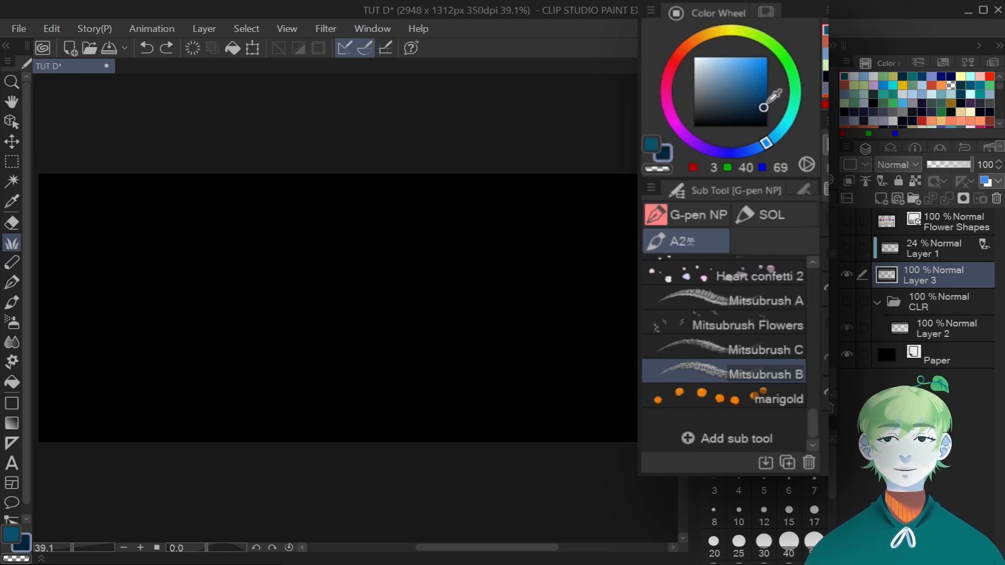
{"action": "left_click", "coordinate": [904, 75]}
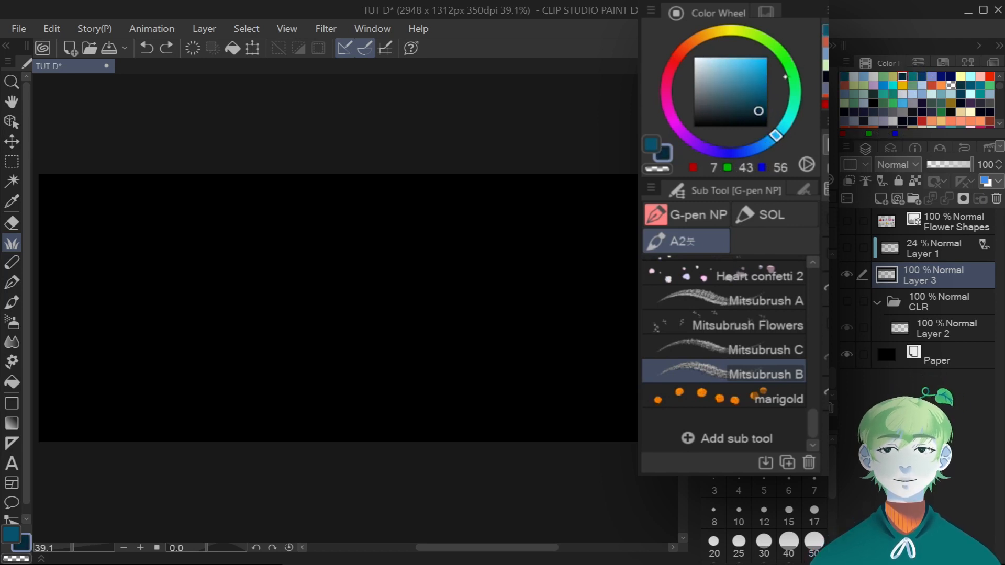
{"action": "mouse_move", "coordinate": [781, 126]}
{"action": "left_mouse_down"}
{"action": "mouse_move", "coordinate": [793, 109]}
{"action": "mouse_move", "coordinate": [755, 110]}
{"action": "left_mouse_up"}
{"action": "left_click", "coordinate": [652, 144]}
{"action": "left_click_drag", "start_coordinate": [766, 42], "coordinate": [774, 46]}
{"action": "left_click_drag", "start_coordinate": [709, 79], "coordinate": [730, 63]}
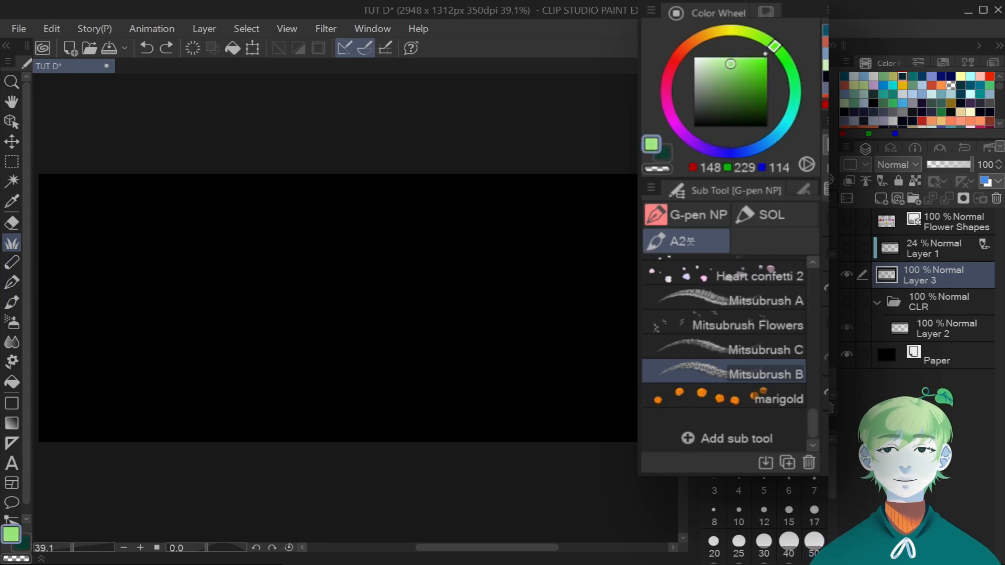
Try Mitsubrush B by painting leaves near the middle of the canvas and undo them.
{"action": "mouse_move", "coordinate": [298, 317]}
{"action": "left_mouse_down"}
{"action": "mouse_move", "coordinate": [332, 291]}
{"action": "mouse_move", "coordinate": [420, 293]}
{"action": "mouse_move", "coordinate": [487, 340]}
{"action": "mouse_move", "coordinate": [647, 288]}
{"action": "mouse_move", "coordinate": [615, 293]}
{"action": "left_mouse_up"}
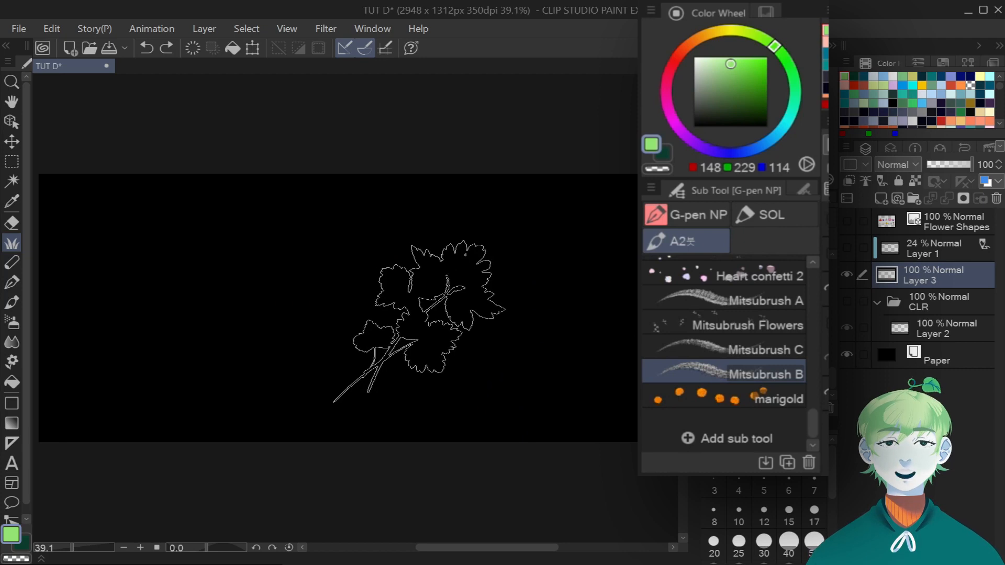
{"action": "left_click_drag", "start_coordinate": [435, 323], "coordinate": [448, 338]}
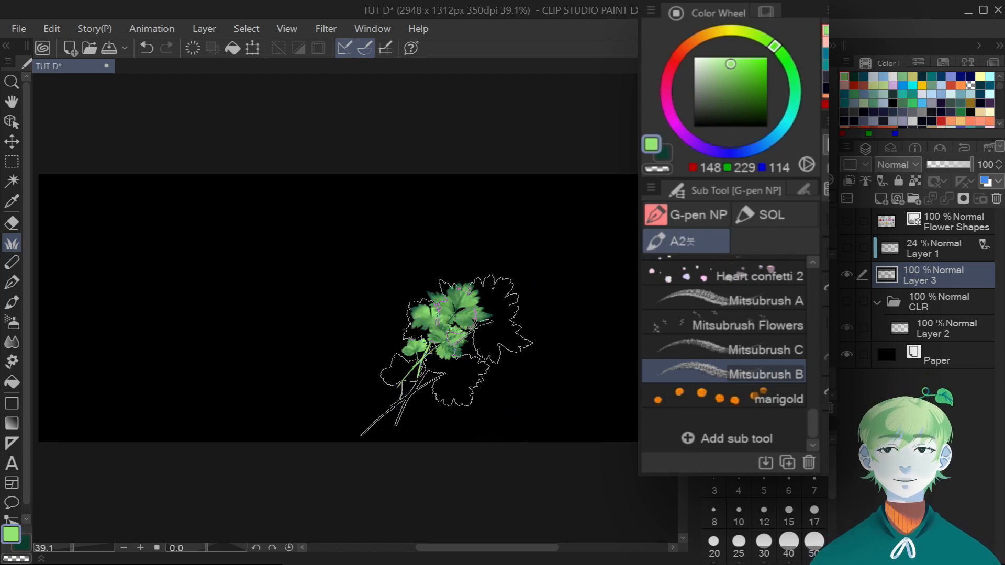
{"action": "key", "text": "ctrl+z"}
Try Mitsubrush C with two foliage strokes and a single leaf cluster, undoing all of them.
{"action": "left_click", "coordinate": [724, 350]}
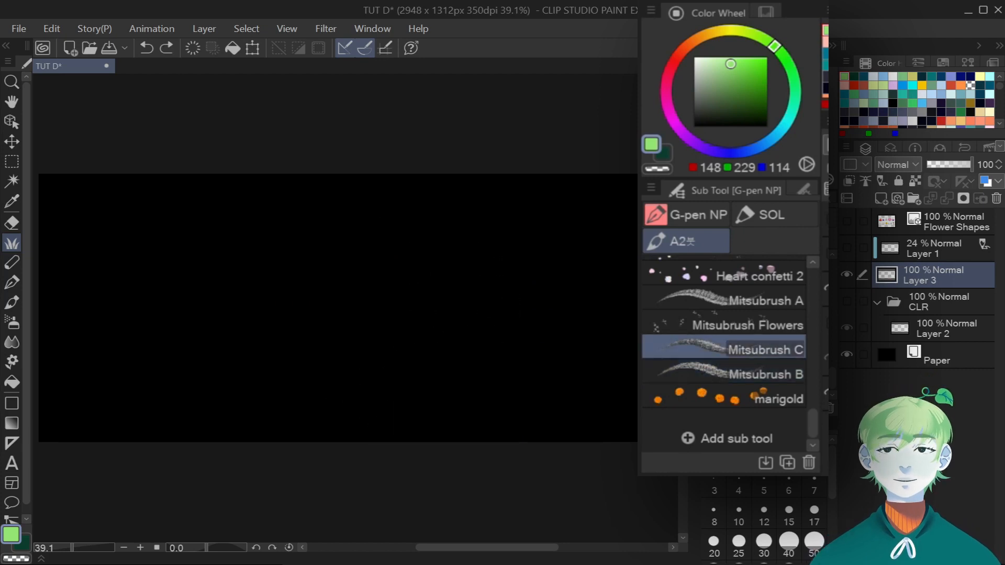
{"action": "mouse_move", "coordinate": [343, 330]}
{"action": "left_mouse_down"}
{"action": "mouse_move", "coordinate": [357, 276]}
{"action": "mouse_move", "coordinate": [403, 251]}
{"action": "left_mouse_up"}
{"action": "left_click_drag", "start_coordinate": [547, 314], "coordinate": [573, 320]}
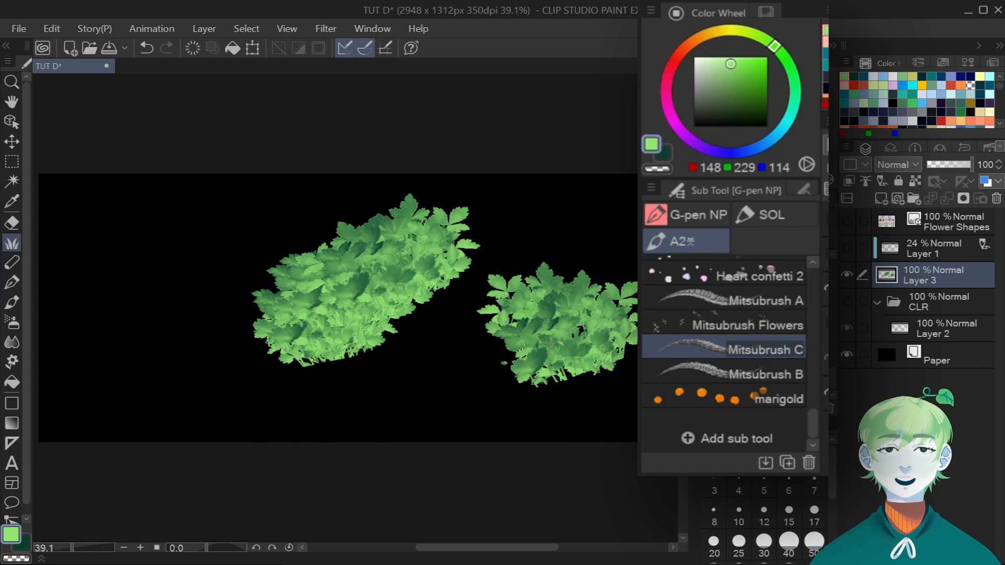
{"action": "key", "text": "ctrl+z"}
{"action": "key", "text": "ctrl+z"}
{"action": "left_click", "coordinate": [461, 303]}
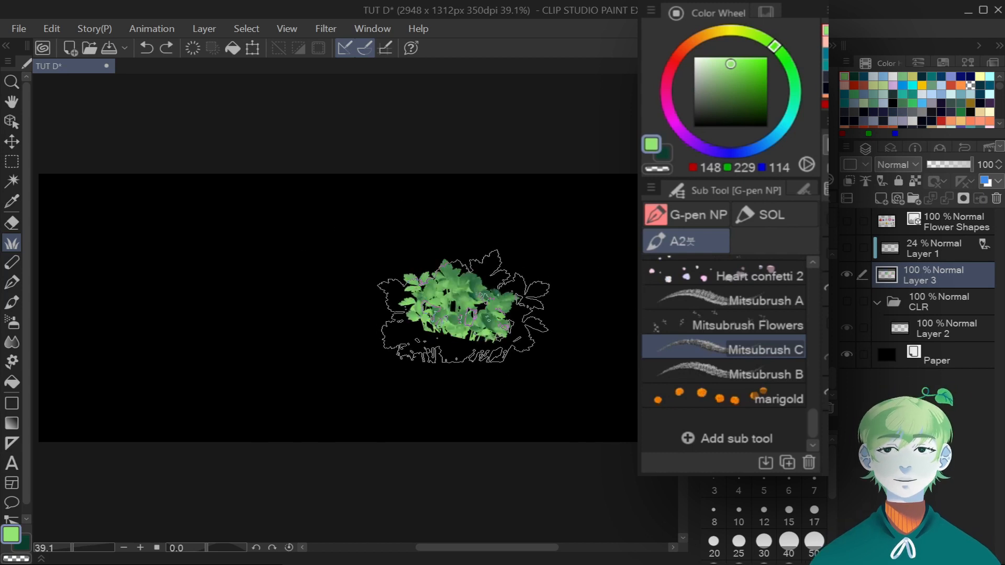
{"action": "key", "text": "ctrl+z"}
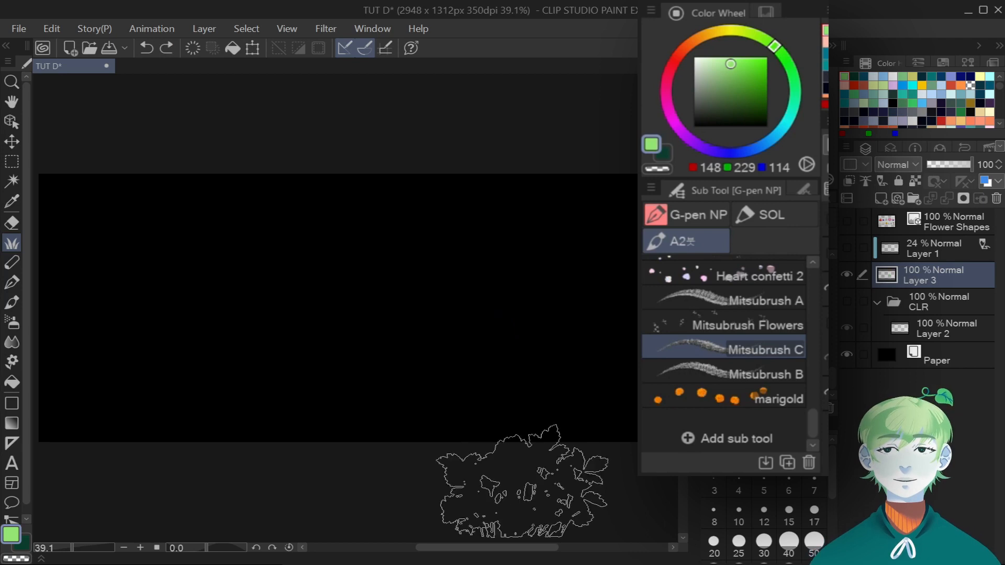
Try Mitsubrush Flowers by scattering small flower clusters over the canvas and undo them all.
{"action": "left_click", "coordinate": [747, 325]}
{"action": "mouse_move", "coordinate": [338, 358]}
{"action": "left_mouse_down"}
{"action": "mouse_move", "coordinate": [348, 321]}
{"action": "mouse_move", "coordinate": [536, 285]}
{"action": "mouse_move", "coordinate": [430, 328]}
{"action": "mouse_move", "coordinate": [510, 349]}
{"action": "left_mouse_up"}
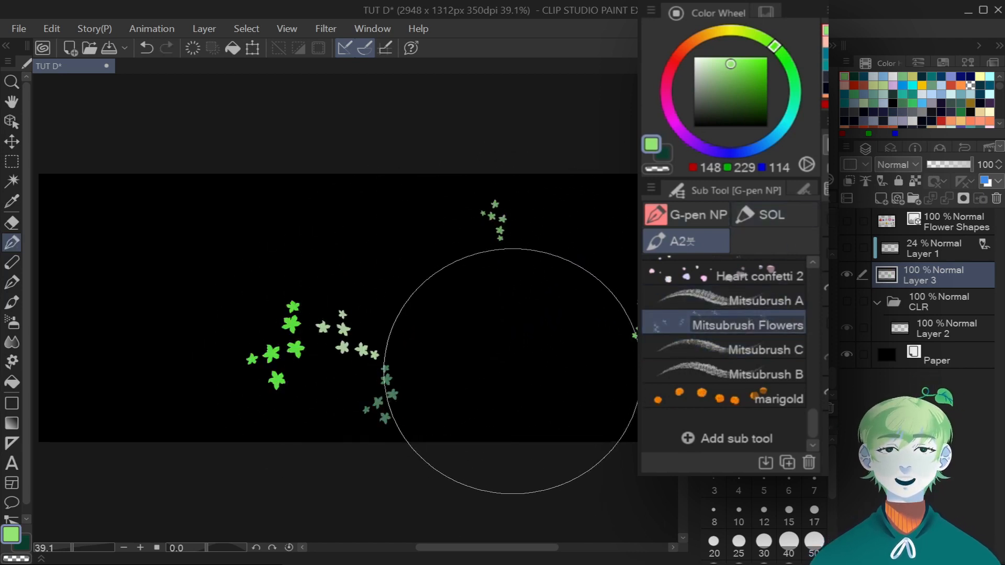
{"action": "left_click", "coordinate": [506, 356]}
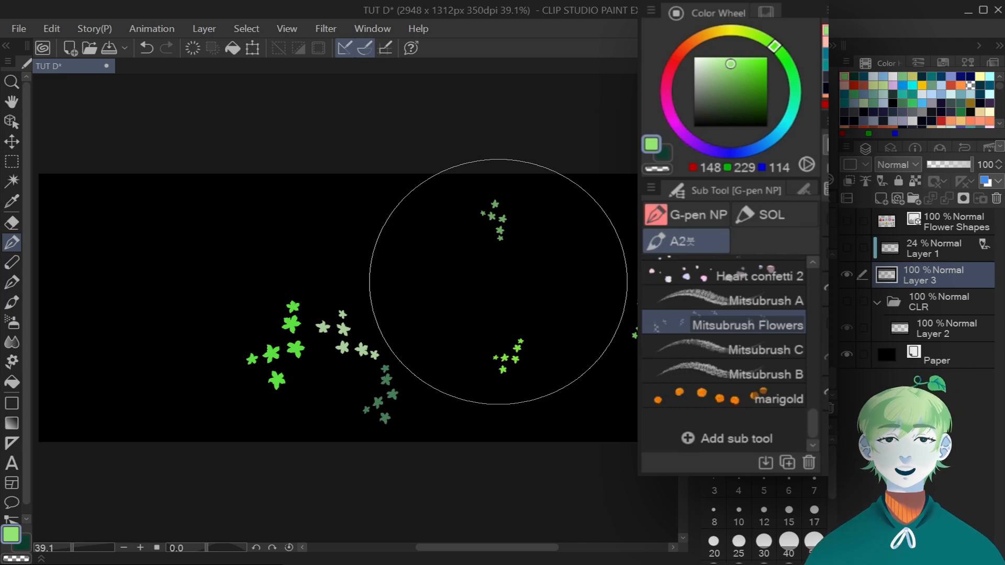
{"action": "key", "text": "ctrl+z"}
{"action": "key", "text": "ctrl+z"}
{"action": "key", "text": "ctrl+z"}
{"action": "key", "text": "ctrl+z"}
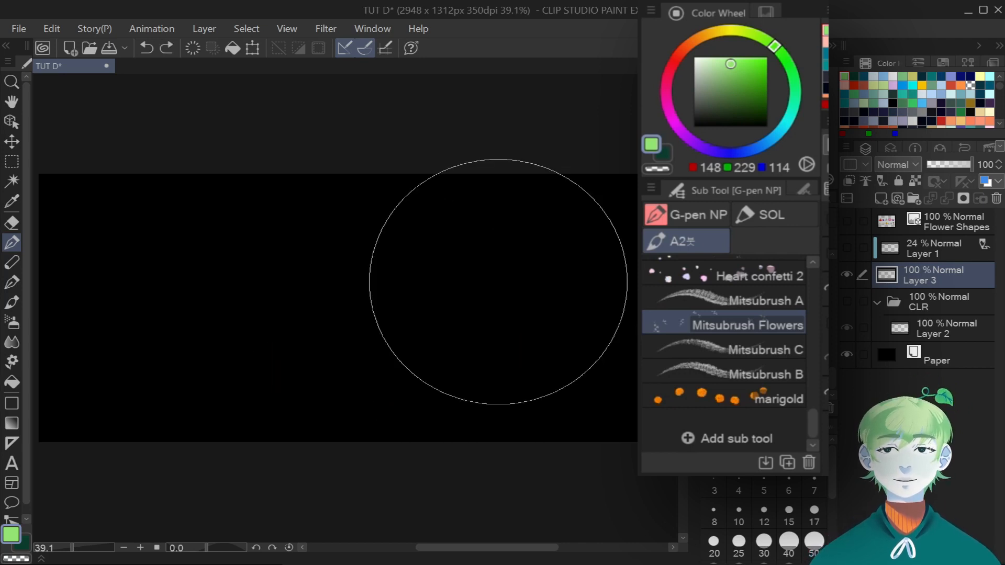
Try Mitsubrush A by painting three leaf clusters across the canvas and undo them all.
{"action": "left_click", "coordinate": [733, 300]}
{"action": "left_click", "coordinate": [348, 335]}
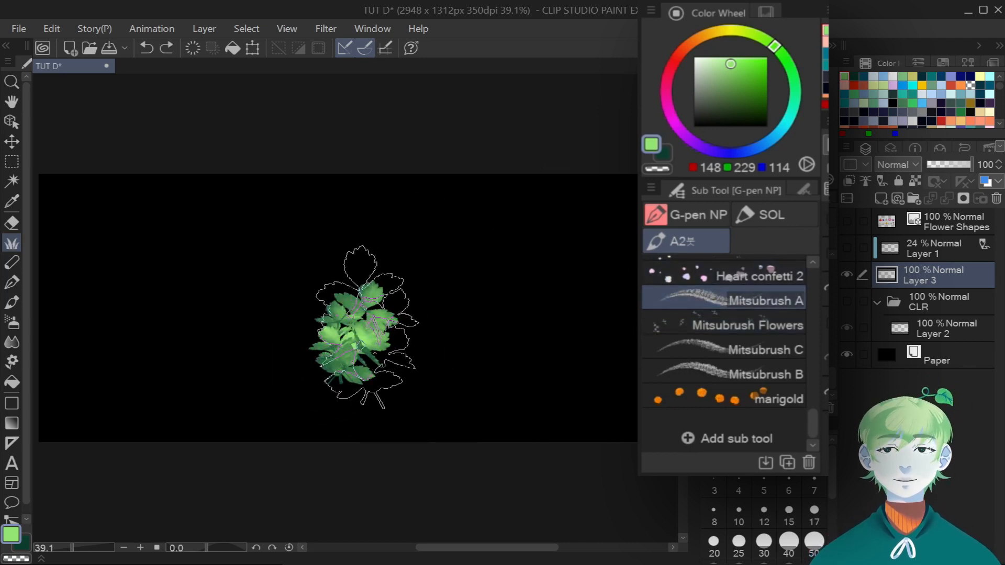
{"action": "left_click", "coordinate": [510, 288]}
{"action": "left_click_drag", "start_coordinate": [593, 328], "coordinate": [607, 347]}
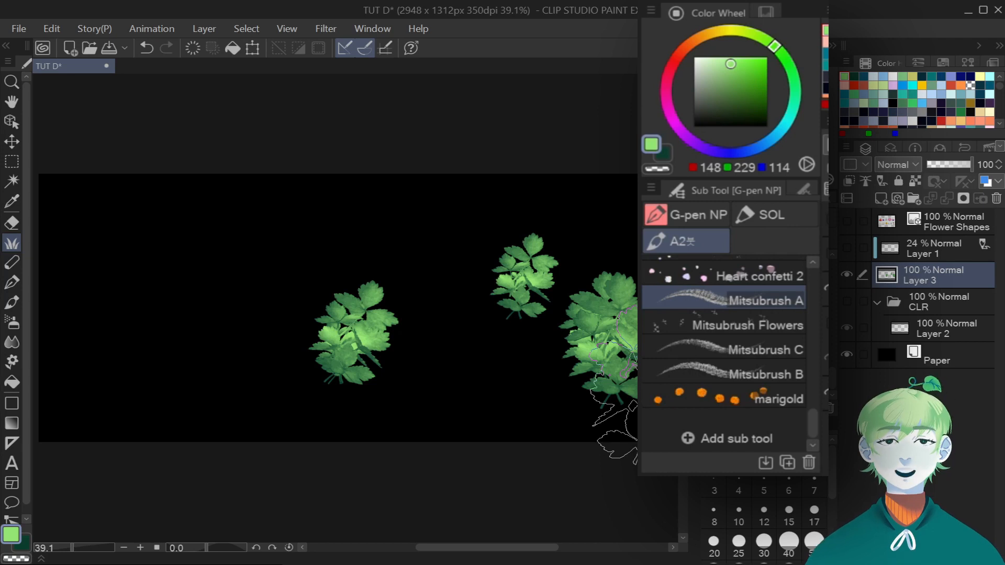
{"action": "key", "text": "ctrl+z"}
{"action": "key", "text": "ctrl+z"}
{"action": "key", "text": "ctrl+z"}
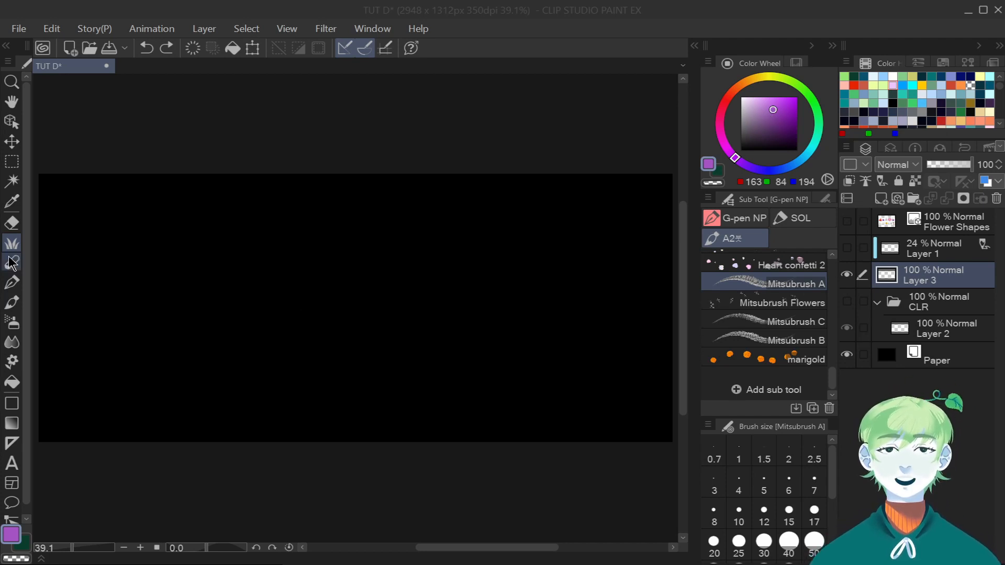
Draw a short straight diagonal purple line near the canvas center with the G-pen NP at brush size 40.
{"action": "left_click", "coordinate": [748, 217]}
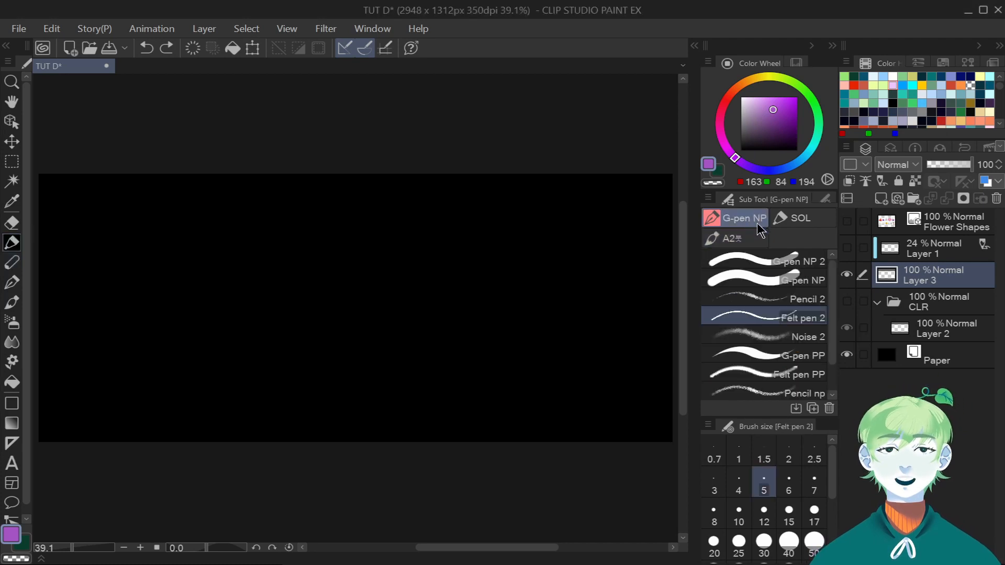
{"action": "left_click", "coordinate": [776, 281]}
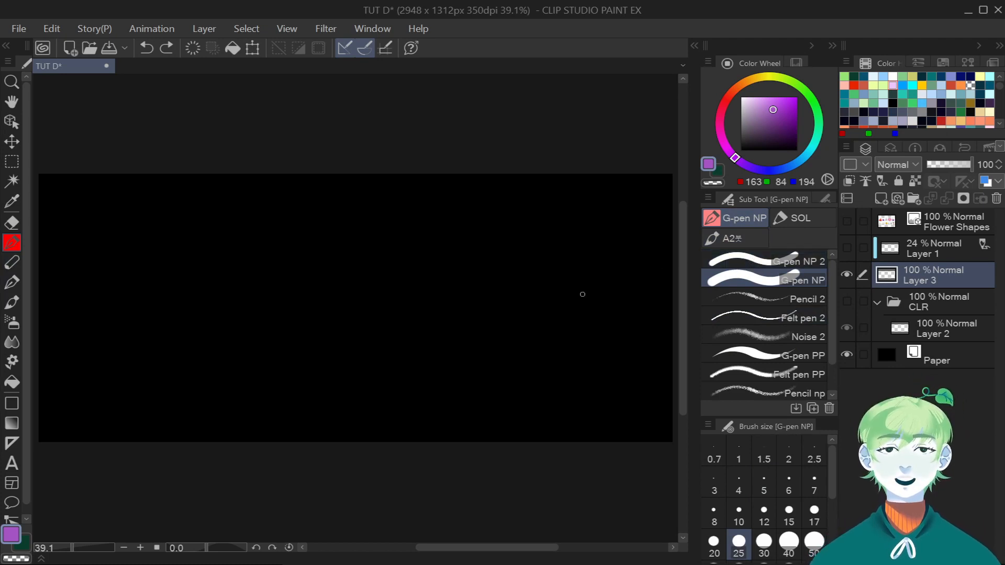
{"action": "left_click", "coordinate": [788, 544]}
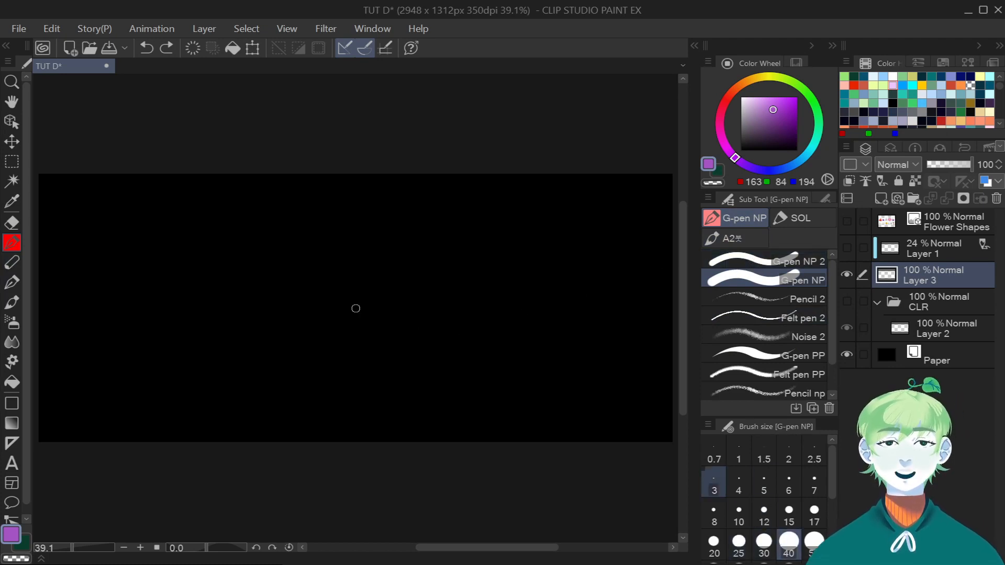
{"action": "scroll", "coordinate": [415, 295], "scroll_direction": "up", "scroll_amount": 2}
{"action": "left_click", "coordinate": [408, 316]}
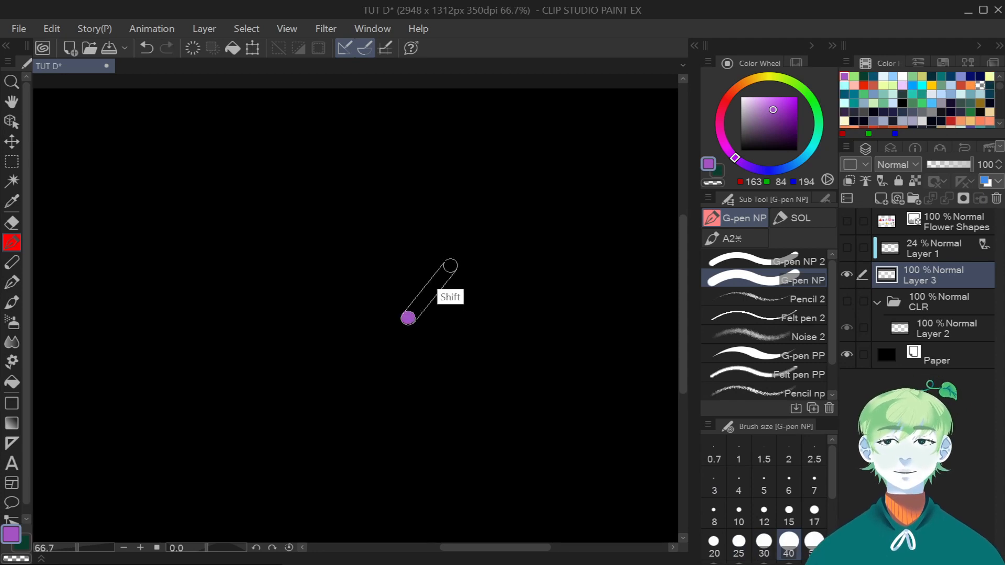
{"action": "left_click", "coordinate": [452, 265], "text": "shift"}
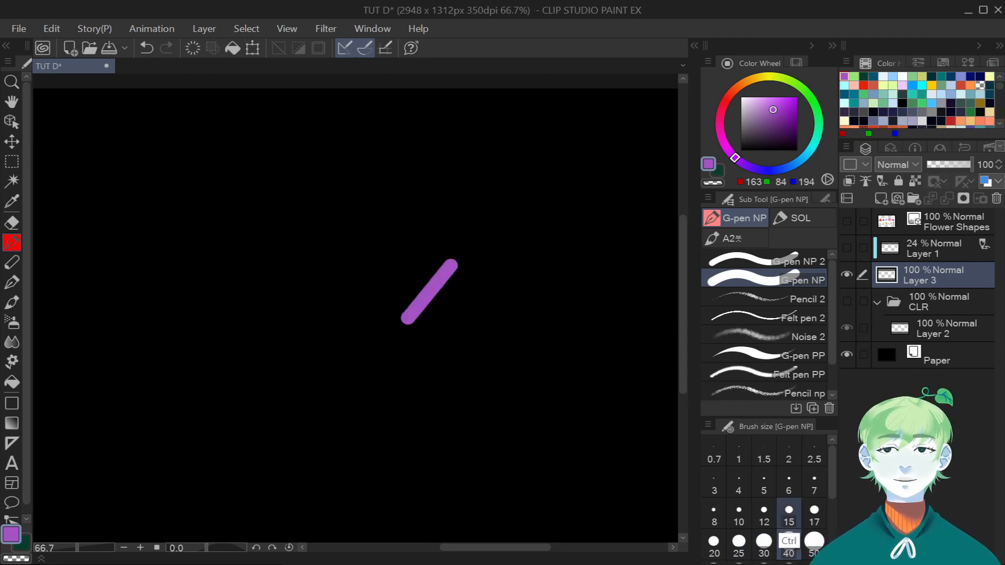
Replace the diagonal purple stroke with a thicker straight one drawn at brush size 60.
{"action": "scroll", "coordinate": [775, 498], "scroll_direction": "down", "scroll_amount": 1}
{"action": "left_click", "coordinate": [713, 549]}
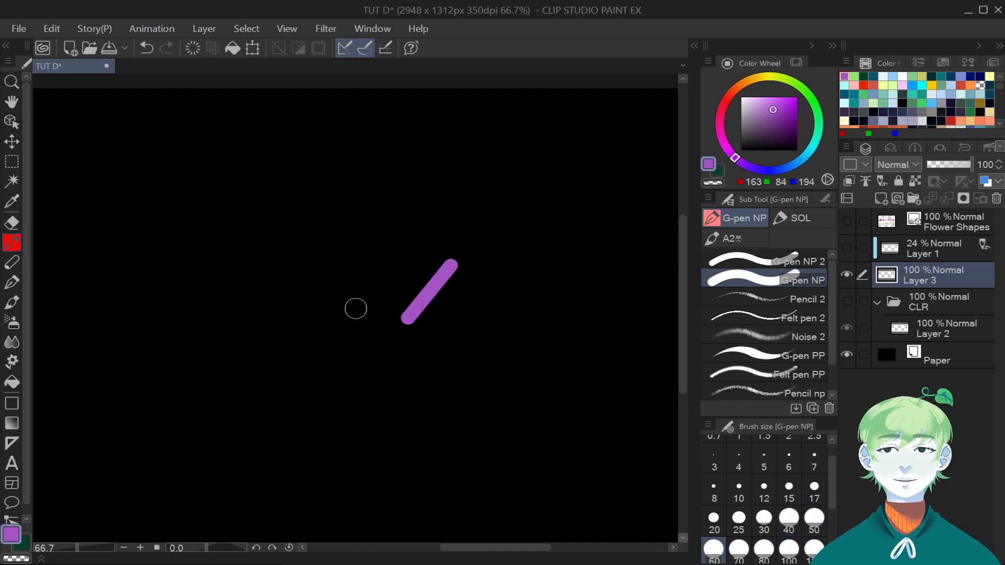
{"action": "key", "text": "ctrl+z"}
{"action": "left_click", "coordinate": [408, 317]}
{"action": "left_click", "coordinate": [452, 265], "text": "shift"}
Cross the diagonal with an opposite diagonal and a horizontal straight stroke to form a six-petal purple flower.
{"action": "left_click", "coordinate": [403, 272]}
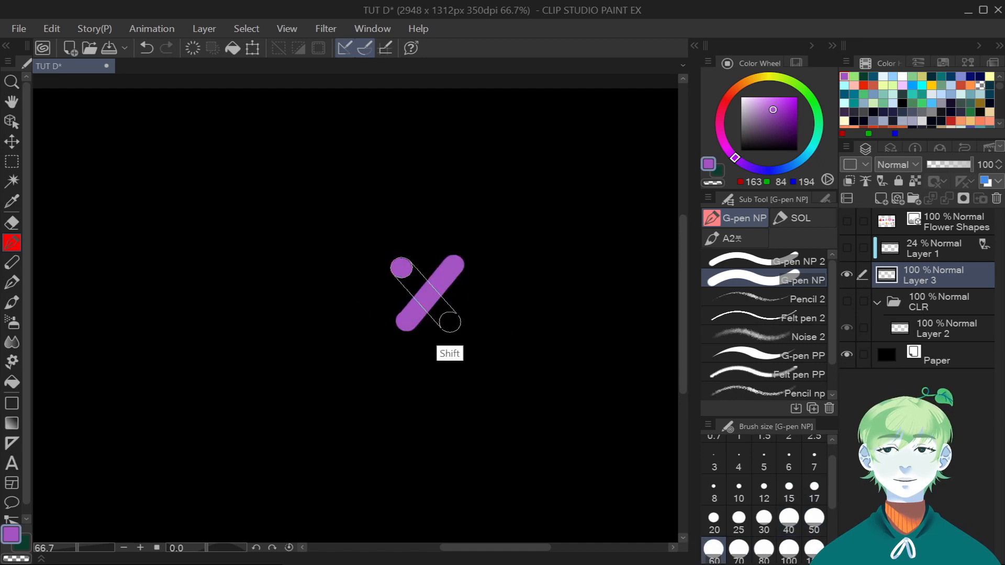
{"action": "key", "text": "ctrl+z"}
{"action": "left_click", "coordinate": [406, 260]}
{"action": "key", "text": "ctrl+z"}
{"action": "left_click", "coordinate": [396, 264]}
{"action": "left_click", "coordinate": [453, 320], "text": "shift"}
{"action": "left_click", "coordinate": [386, 291]}
{"action": "left_click", "coordinate": [472, 289], "text": "shift"}
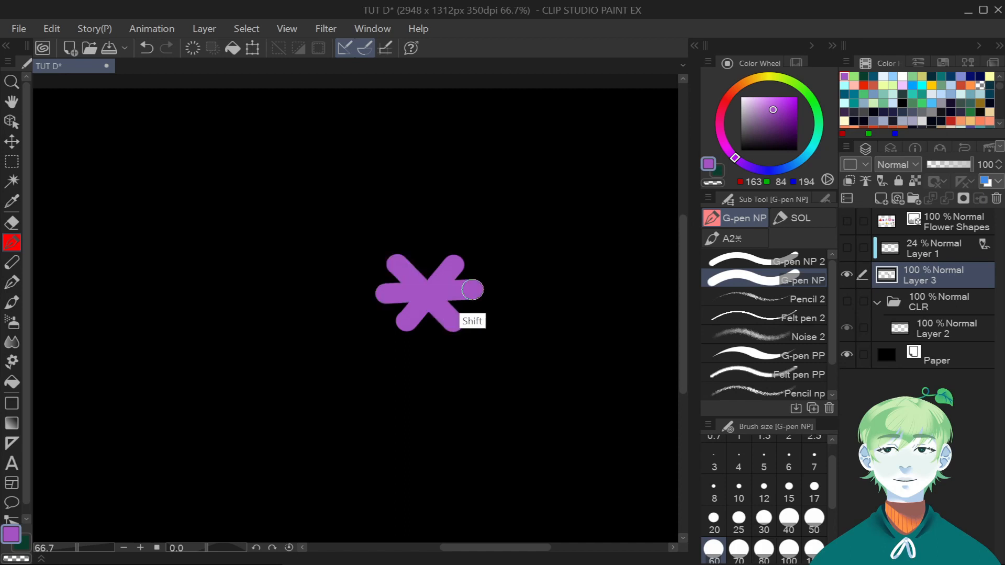
Add a second ring of petals in lighter purple (RGB 229, 162, 254), using three straight strokes between the existing ones.
{"action": "left_click_drag", "start_coordinate": [773, 110], "coordinate": [761, 97]}
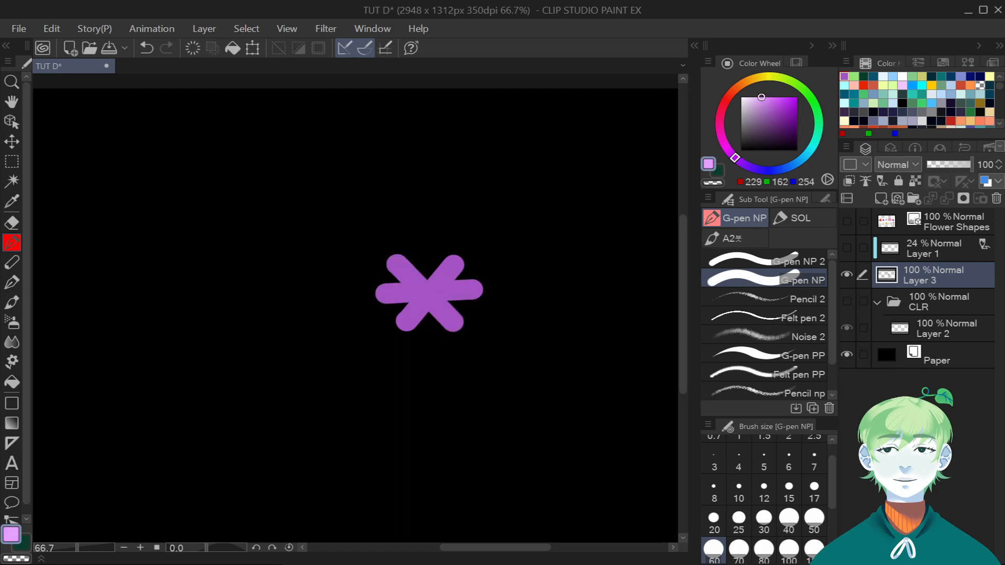
{"action": "left_click", "coordinate": [429, 324]}
{"action": "left_click", "coordinate": [427, 253], "text": "shift"}
{"action": "left_click", "coordinate": [400, 309]}
{"action": "left_click", "coordinate": [463, 269], "text": "shift"}
{"action": "left_click", "coordinate": [389, 274]}
{"action": "left_click", "coordinate": [467, 309], "text": "shift"}
Add a third ring of pale lilac petals (RGB 239, 195, 255) and dot the flower's centre in yellow (RGB 255, 201, 0).
{"action": "left_click_drag", "start_coordinate": [760, 98], "coordinate": [754, 97]}
{"action": "left_click", "coordinate": [443, 269], "text": "shift"}
{"action": "left_click", "coordinate": [409, 267]}
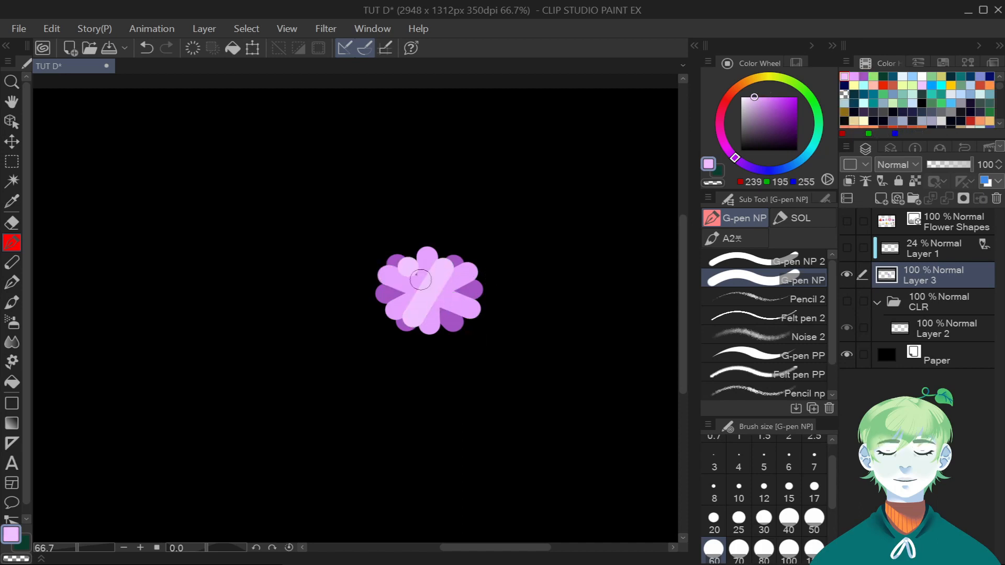
{"action": "left_click", "coordinate": [445, 316], "text": "shift"}
{"action": "left_click", "coordinate": [394, 295]}
{"action": "left_click", "coordinate": [474, 289], "text": "shift"}
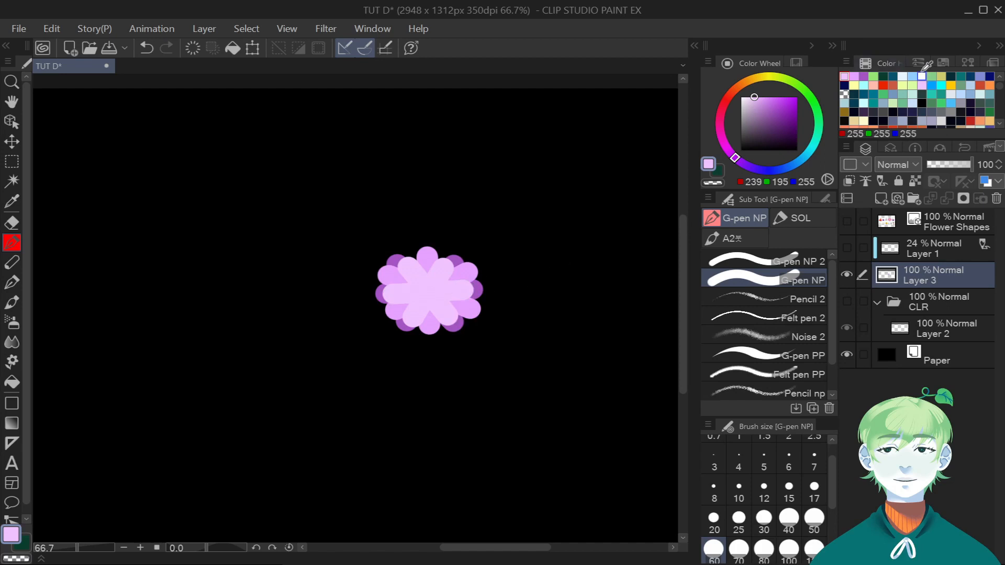
{"action": "left_click", "coordinate": [951, 85]}
{"action": "left_click", "coordinate": [429, 292]}
Select the flower with a rectangular selection and transform it to be slightly narrower.
{"action": "key", "text": "m"}
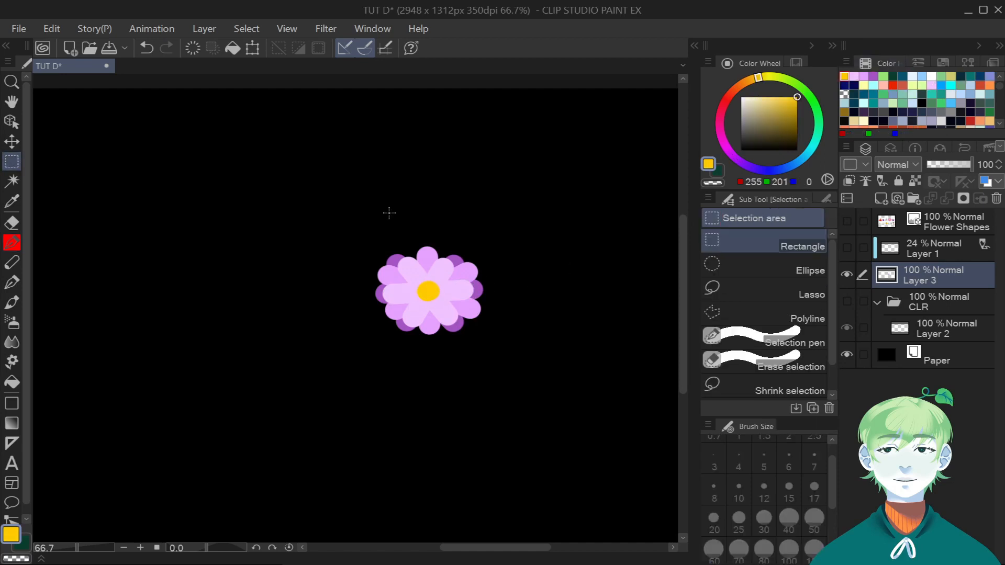
{"action": "left_click_drag", "start_coordinate": [420, 268], "coordinate": [500, 356]}
{"action": "key", "text": "ctrl+shift+t"}
{"action": "left_click_drag", "start_coordinate": [500, 290], "coordinate": [491, 288]}
{"action": "key", "text": "Return"}
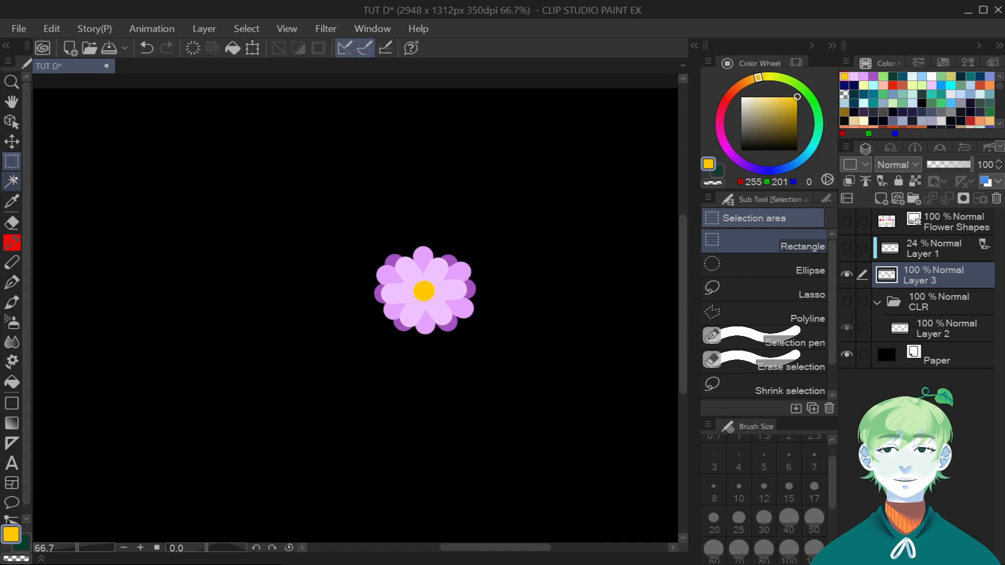
Auto-select the empty area around the flower and paint a light green (RGB 148, 229, 114) stroke beneath its lower petals.
{"action": "left_click", "coordinate": [11, 181]}
{"action": "left_click", "coordinate": [314, 220]}
{"action": "left_click", "coordinate": [883, 76]}
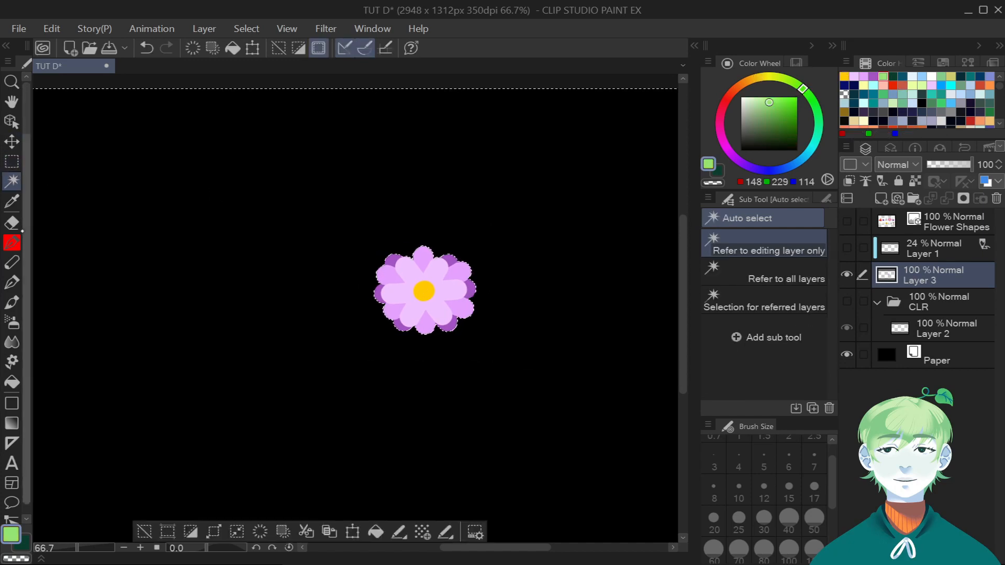
{"action": "key", "text": "p"}
{"action": "left_click_drag", "start_coordinate": [393, 336], "coordinate": [414, 331]}
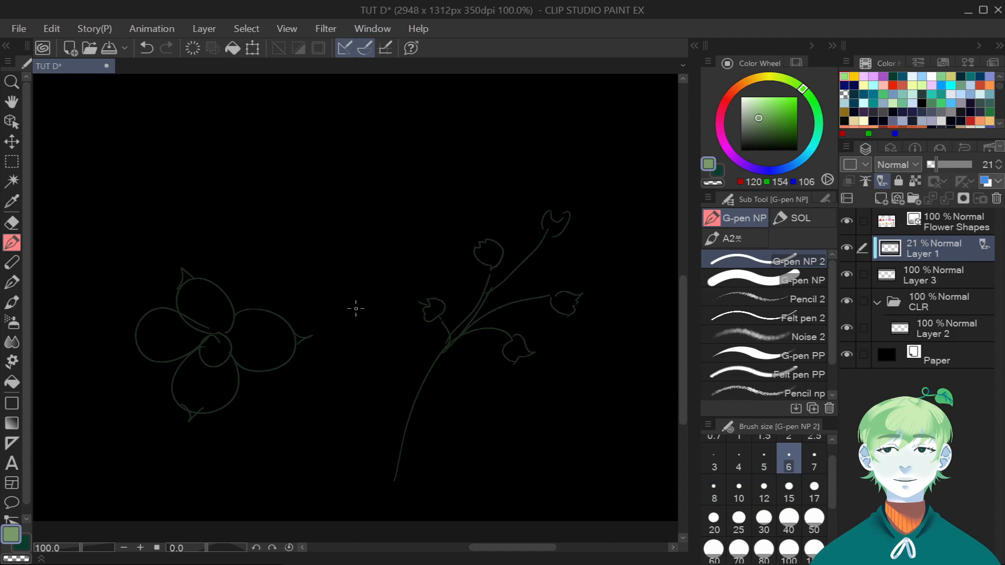
On Layer 2 in the CLR folder, draw the branching sprig's main stem in muted green with G-pen NP 2 at size 10.
{"action": "left_click", "coordinate": [937, 275]}
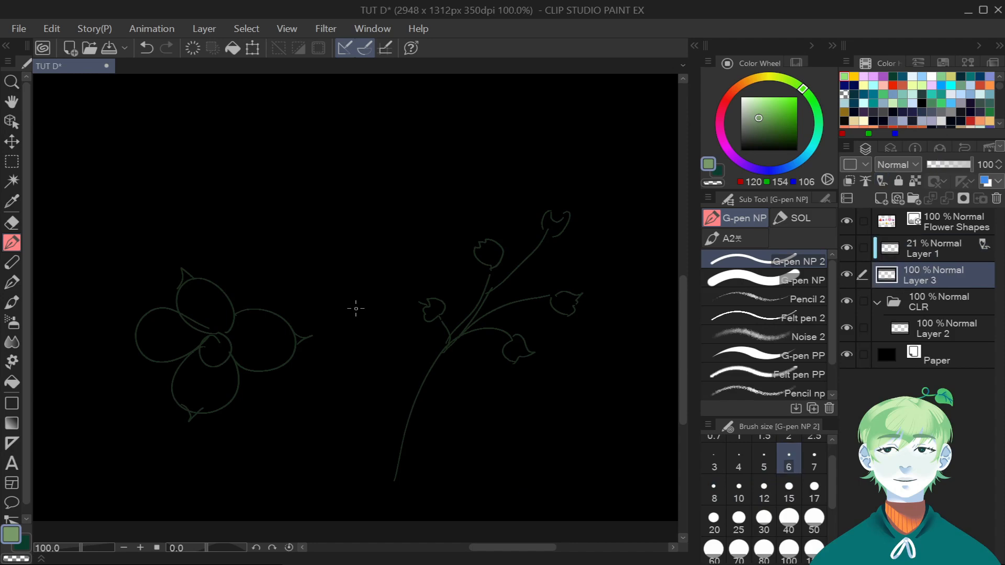
{"action": "left_click", "coordinate": [937, 329]}
{"action": "left_click", "coordinate": [739, 490]}
{"action": "mouse_move", "coordinate": [395, 486]}
{"action": "left_mouse_down"}
{"action": "mouse_move", "coordinate": [440, 358]}
{"action": "mouse_move", "coordinate": [491, 291]}
{"action": "left_mouse_up"}
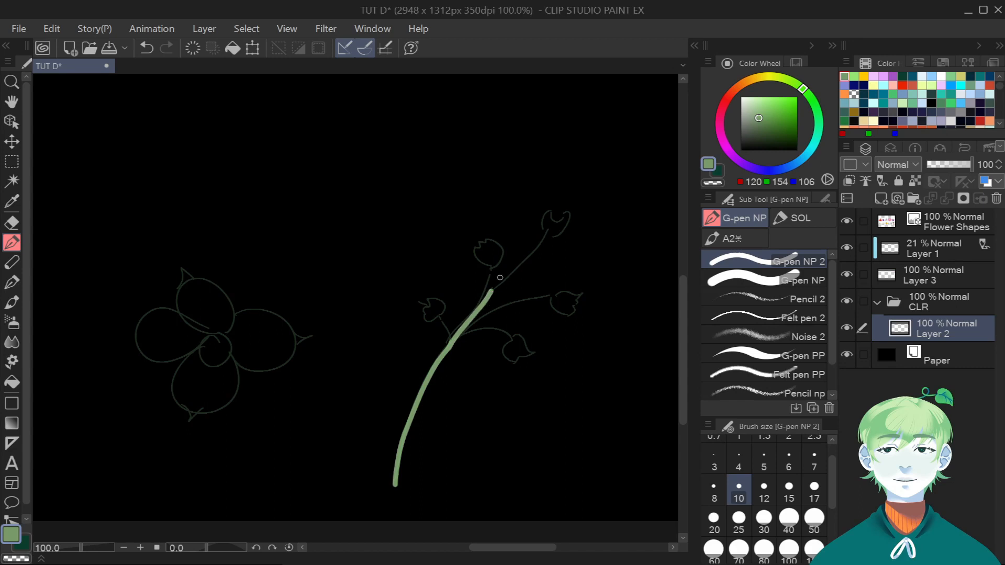
Draw thinner side branches at brush size 6 toward the sprig's upper-middle, left and lower-right buds.
{"action": "left_click", "coordinate": [789, 459]}
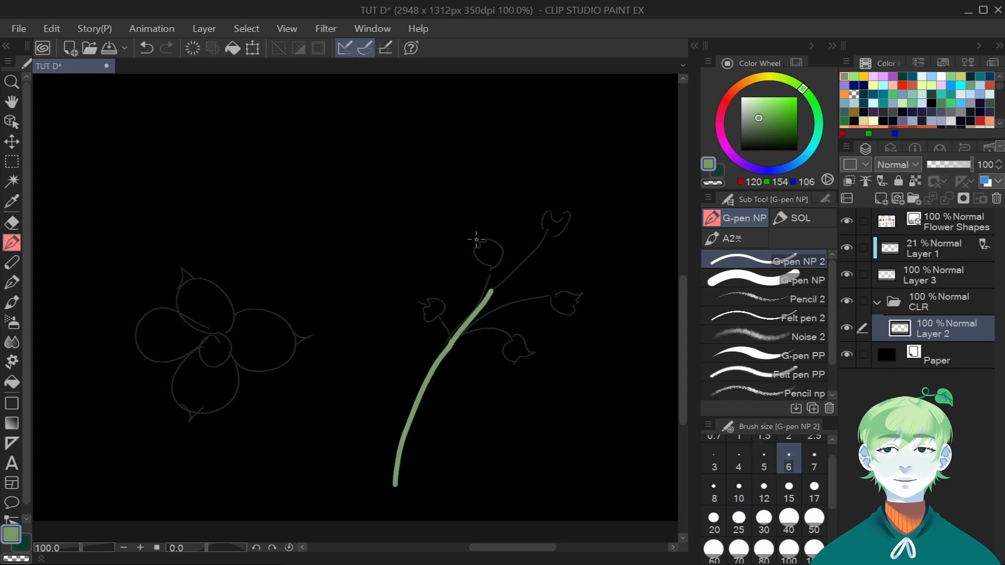
{"action": "scroll", "coordinate": [481, 306], "scroll_direction": "up", "scroll_amount": 1}
{"action": "left_click_drag", "start_coordinate": [464, 324], "coordinate": [497, 225]}
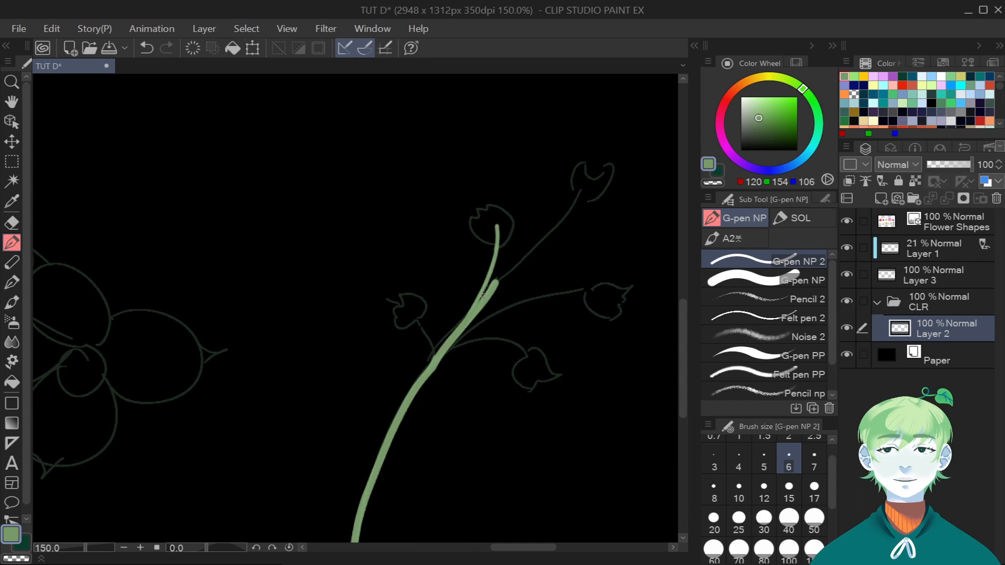
{"action": "mouse_move", "coordinate": [436, 351]}
{"action": "left_mouse_down"}
{"action": "mouse_move", "coordinate": [415, 310]}
{"action": "mouse_move", "coordinate": [441, 349]}
{"action": "left_mouse_up"}
{"action": "mouse_move", "coordinate": [384, 458]}
{"action": "left_mouse_down"}
{"action": "mouse_move", "coordinate": [421, 398]}
{"action": "mouse_move", "coordinate": [456, 373]}
{"action": "mouse_move", "coordinate": [504, 367]}
{"action": "left_mouse_up"}
{"action": "mouse_move", "coordinate": [430, 389]}
{"action": "left_mouse_down"}
{"action": "mouse_move", "coordinate": [412, 408]}
{"action": "mouse_move", "coordinate": [421, 395]}
{"action": "left_mouse_up"}
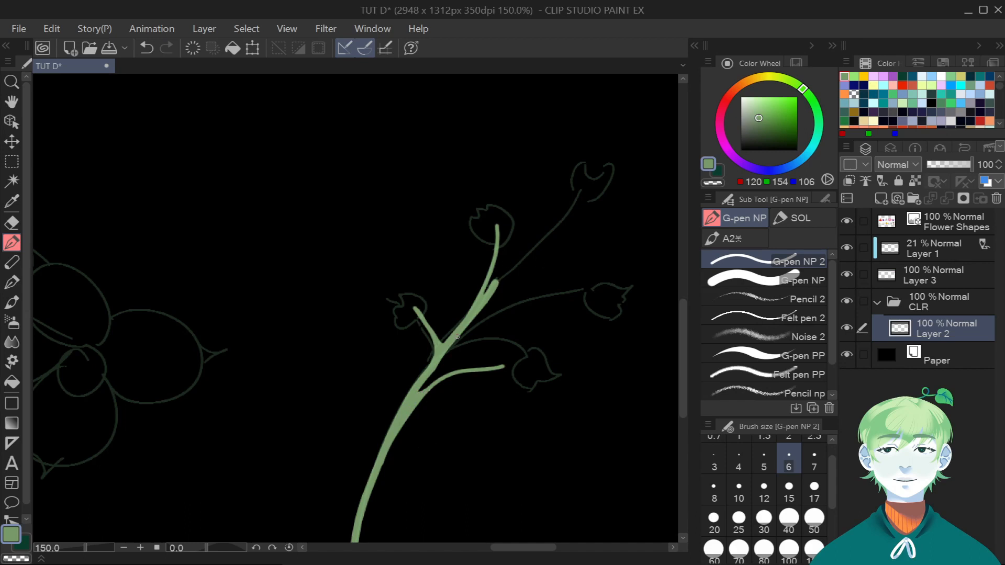
Draw the branches leading to the sprig's right-hand bud and its topmost bud.
{"action": "mouse_move", "coordinate": [462, 332]}
{"action": "left_mouse_down"}
{"action": "mouse_move", "coordinate": [532, 298]}
{"action": "mouse_move", "coordinate": [599, 294]}
{"action": "left_mouse_up"}
{"action": "mouse_move", "coordinate": [503, 305]}
{"action": "left_mouse_down"}
{"action": "mouse_move", "coordinate": [476, 305]}
{"action": "mouse_move", "coordinate": [527, 294]}
{"action": "mouse_move", "coordinate": [482, 316]}
{"action": "left_mouse_up"}
{"action": "key", "text": "ctrl+z"}
{"action": "key", "text": "ctrl+z"}
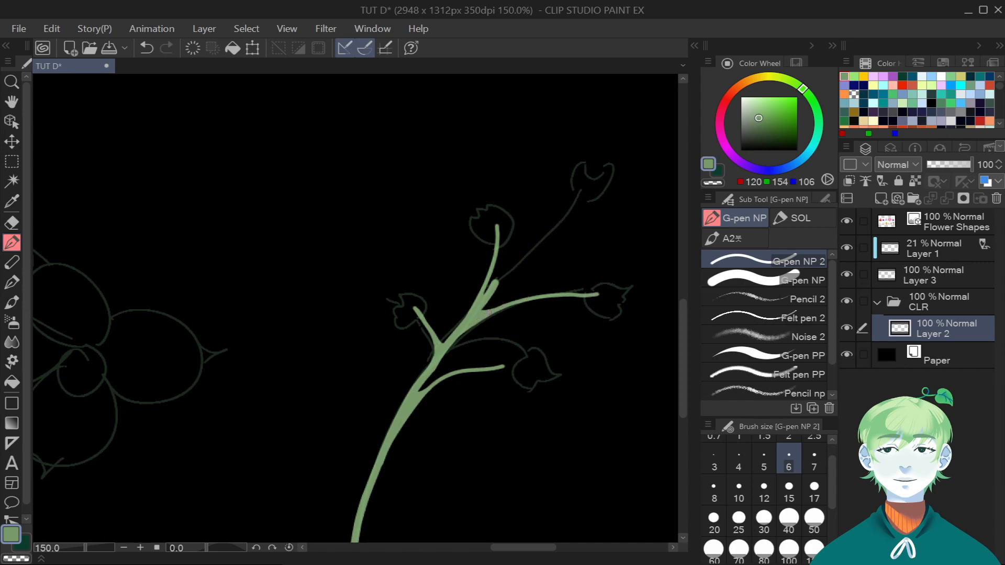
{"action": "mouse_move", "coordinate": [494, 282]}
{"action": "left_mouse_down"}
{"action": "mouse_move", "coordinate": [555, 232]}
{"action": "mouse_move", "coordinate": [583, 191]}
{"action": "left_mouse_up"}
{"action": "left_click_drag", "start_coordinate": [500, 284], "coordinate": [558, 229]}
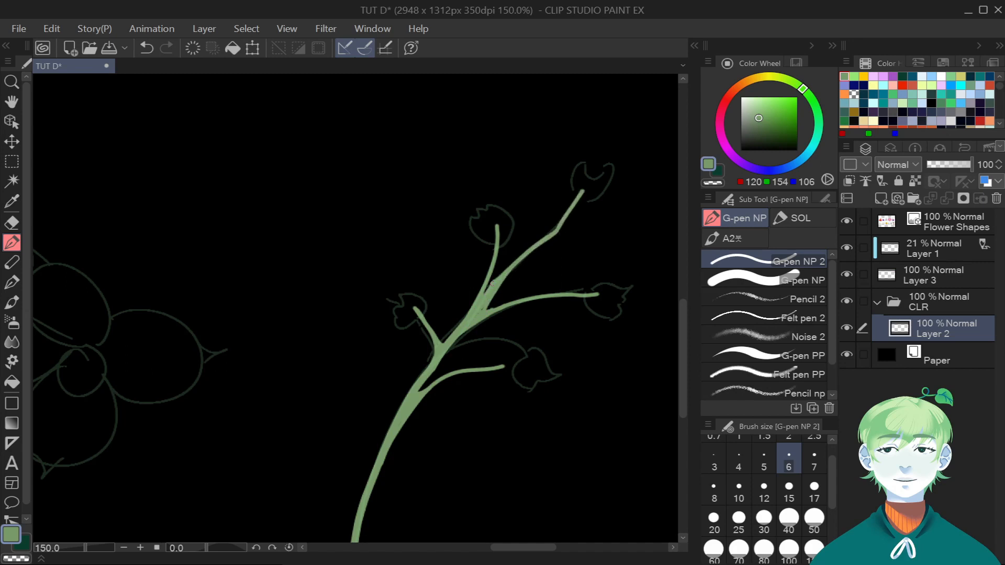
Outline the tubular flower sketch's spiky calyx in green (RGB 66, 154, 86) at brush size 6.
{"action": "scroll", "coordinate": [549, 327], "scroll_direction": "down", "scroll_amount": 5}
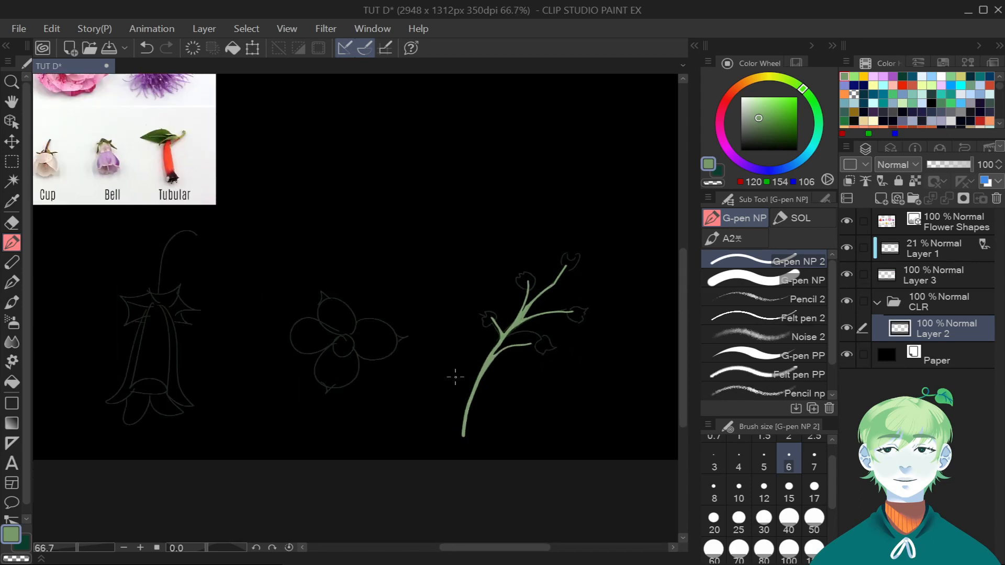
{"action": "scroll", "coordinate": [141, 261], "scroll_direction": "up", "scroll_amount": 3}
{"action": "scroll", "coordinate": [203, 373], "scroll_direction": "up", "scroll_amount": 3}
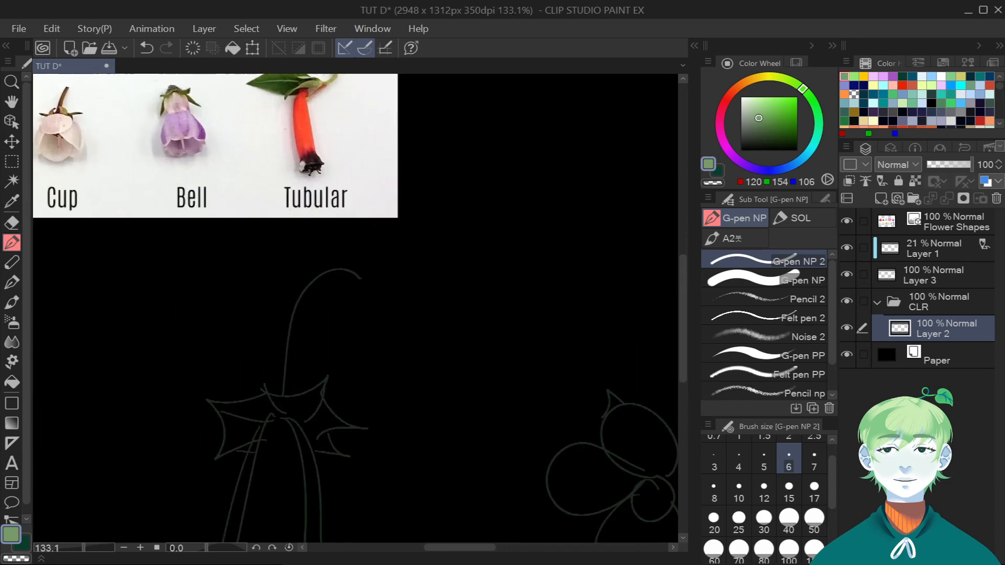
{"action": "left_click_drag", "start_coordinate": [768, 123], "coordinate": [779, 122]}
{"action": "mouse_move", "coordinate": [803, 89]}
{"action": "left_mouse_down"}
{"action": "mouse_move", "coordinate": [819, 117]}
{"action": "mouse_move", "coordinate": [773, 118]}
{"action": "mouse_move", "coordinate": [823, 105]}
{"action": "left_mouse_up"}
{"action": "left_click", "coordinate": [771, 122]}
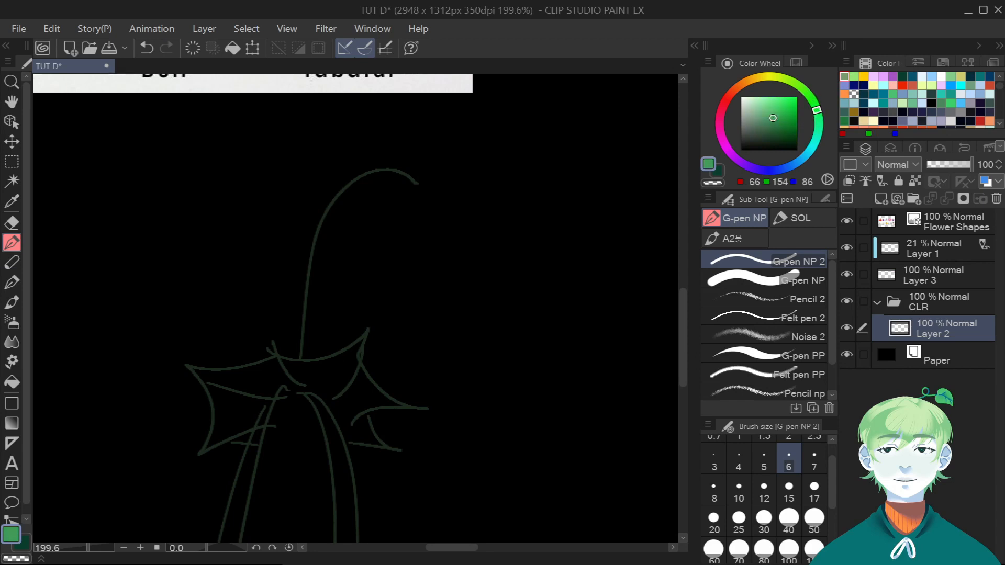
{"action": "left_click", "coordinate": [738, 490]}
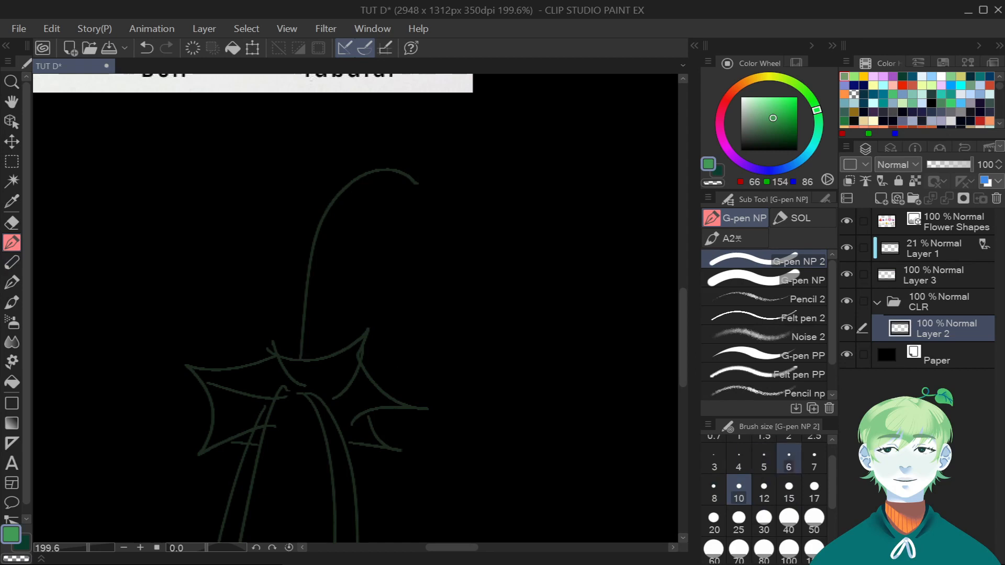
{"action": "left_click", "coordinate": [789, 457]}
{"action": "mouse_move", "coordinate": [260, 365]}
{"action": "left_mouse_down"}
{"action": "mouse_move", "coordinate": [270, 342]}
{"action": "mouse_move", "coordinate": [296, 362]}
{"action": "mouse_move", "coordinate": [367, 342]}
{"action": "mouse_move", "coordinate": [369, 373]}
{"action": "mouse_move", "coordinate": [414, 400]}
{"action": "mouse_move", "coordinate": [365, 428]}
{"action": "mouse_move", "coordinate": [384, 443]}
{"action": "mouse_move", "coordinate": [347, 455]}
{"action": "mouse_move", "coordinate": [263, 433]}
{"action": "left_mouse_up"}
{"action": "mouse_move", "coordinate": [268, 358]}
{"action": "left_mouse_down"}
{"action": "mouse_move", "coordinate": [187, 365]}
{"action": "mouse_move", "coordinate": [212, 394]}
{"action": "mouse_move", "coordinate": [198, 454]}
{"action": "mouse_move", "coordinate": [266, 435]}
{"action": "left_mouse_up"}
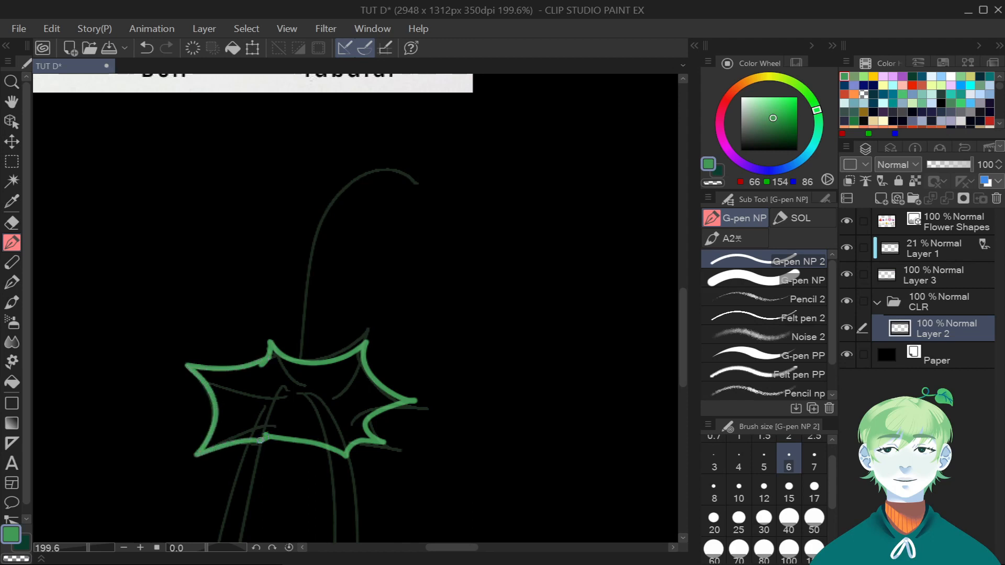
{"action": "mouse_move", "coordinate": [266, 363]}
{"action": "left_mouse_down"}
{"action": "mouse_move", "coordinate": [284, 357]}
{"action": "mouse_move", "coordinate": [270, 357]}
{"action": "left_mouse_up"}
Fill the calyx outline with the same green and draw its hooked stem at brush size 10.
{"action": "key", "text": "g"}
{"action": "left_click", "coordinate": [346, 403]}
{"action": "key", "text": "p"}
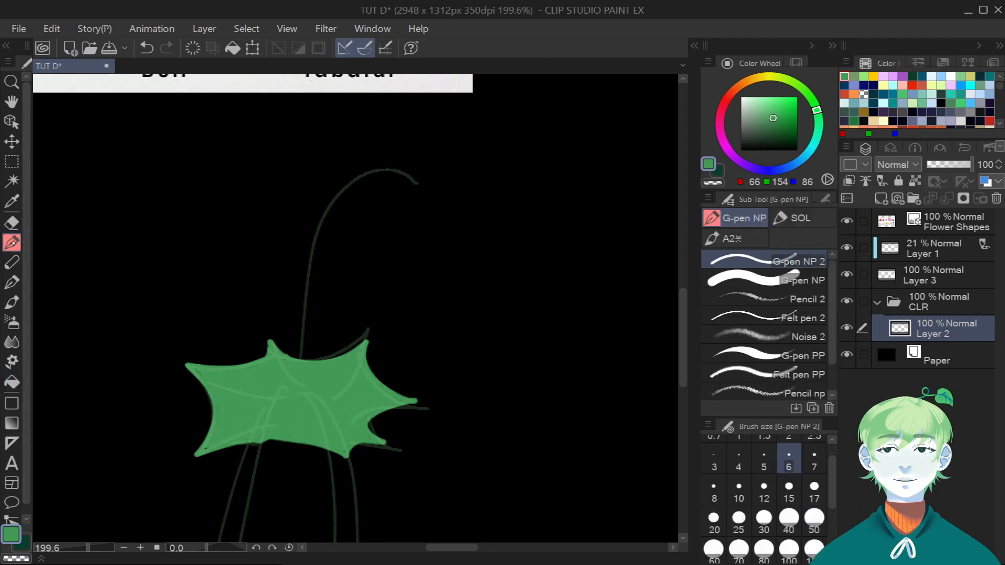
{"action": "left_click", "coordinate": [737, 490]}
{"action": "mouse_move", "coordinate": [301, 358]}
{"action": "left_mouse_down"}
{"action": "mouse_move", "coordinate": [342, 195]}
{"action": "mouse_move", "coordinate": [425, 178]}
{"action": "mouse_move", "coordinate": [444, 229]}
{"action": "left_mouse_up"}
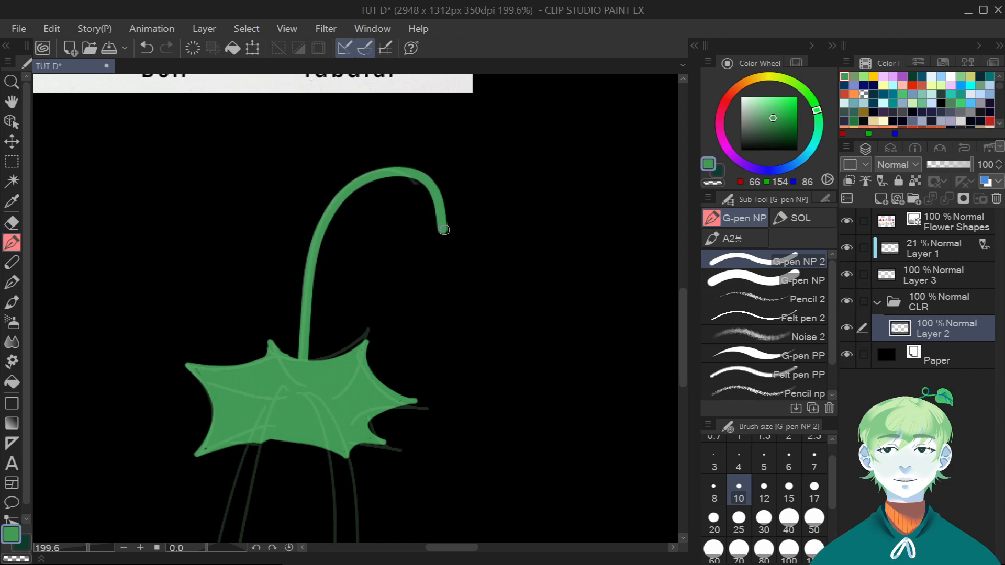
Sharpen the calyx's right-hand and lower points with the Rough eraser at sizes 20 and 15.
{"action": "scroll", "coordinate": [444, 229], "scroll_direction": "down", "scroll_amount": 4}
{"action": "key", "text": "e"}
{"action": "scroll", "coordinate": [472, 255], "scroll_direction": "up", "scroll_amount": 4}
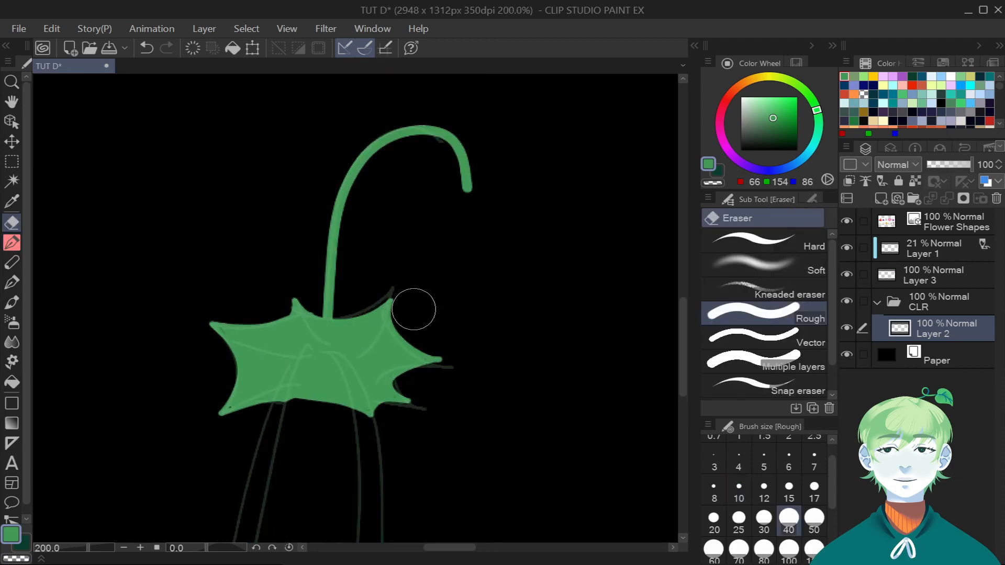
{"action": "left_click", "coordinate": [714, 522]}
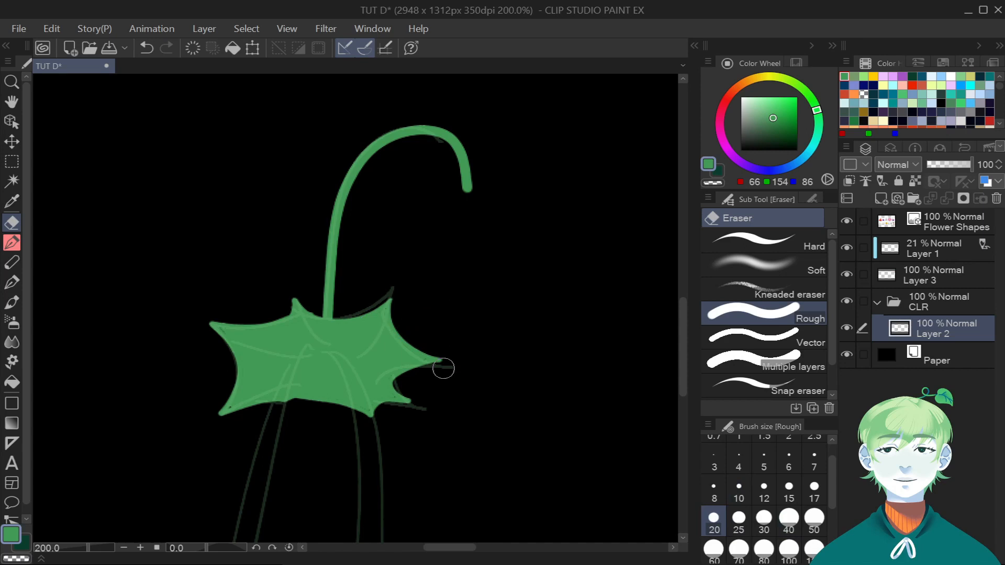
{"action": "scroll", "coordinate": [443, 369], "scroll_direction": "up", "scroll_amount": 2}
{"action": "mouse_move", "coordinate": [379, 404]}
{"action": "left_mouse_down"}
{"action": "mouse_move", "coordinate": [359, 404]}
{"action": "mouse_move", "coordinate": [395, 388]}
{"action": "left_mouse_up"}
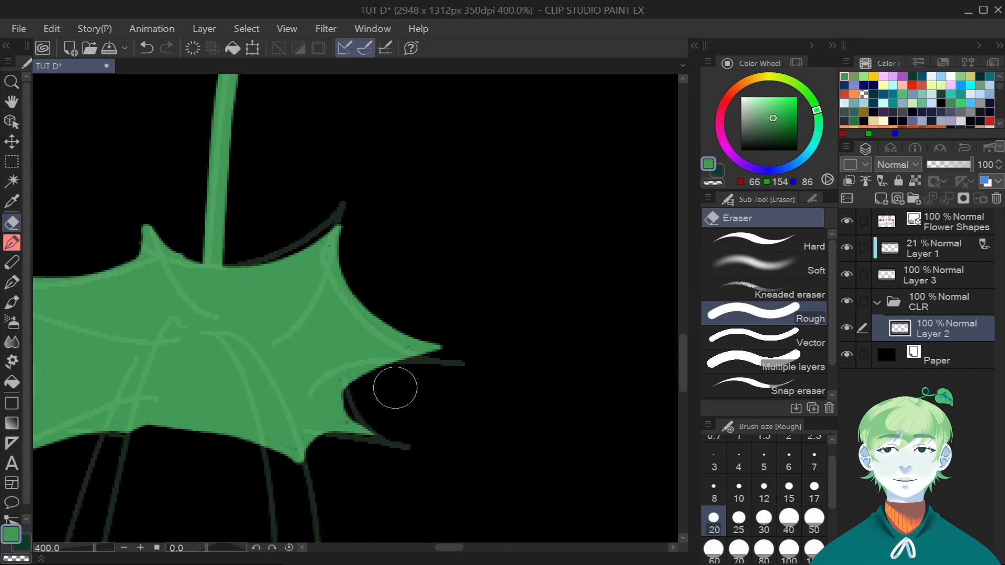
{"action": "left_click", "coordinate": [789, 490]}
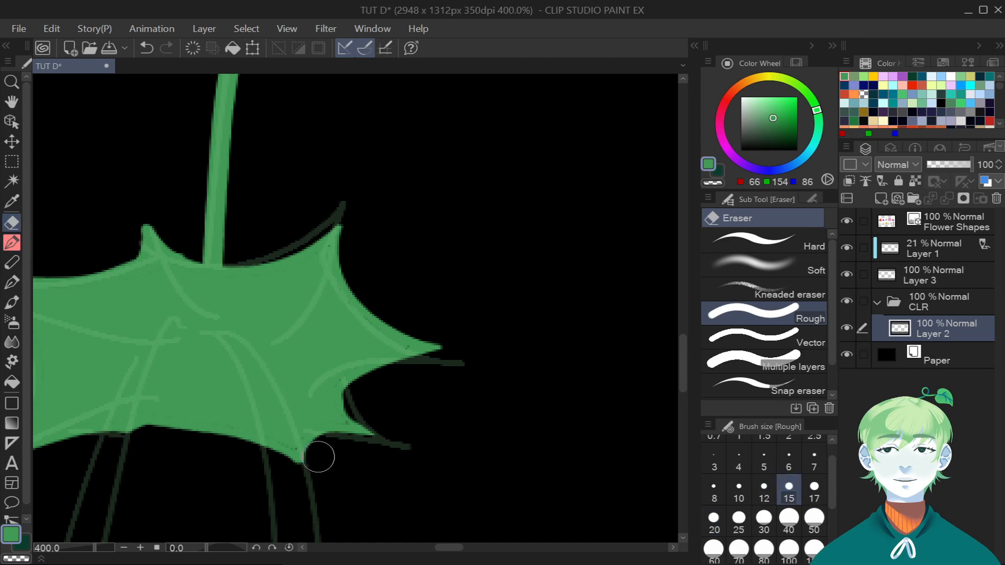
Erase a small dot inside the calyx and refill it with green.
{"action": "left_click", "coordinate": [219, 358]}
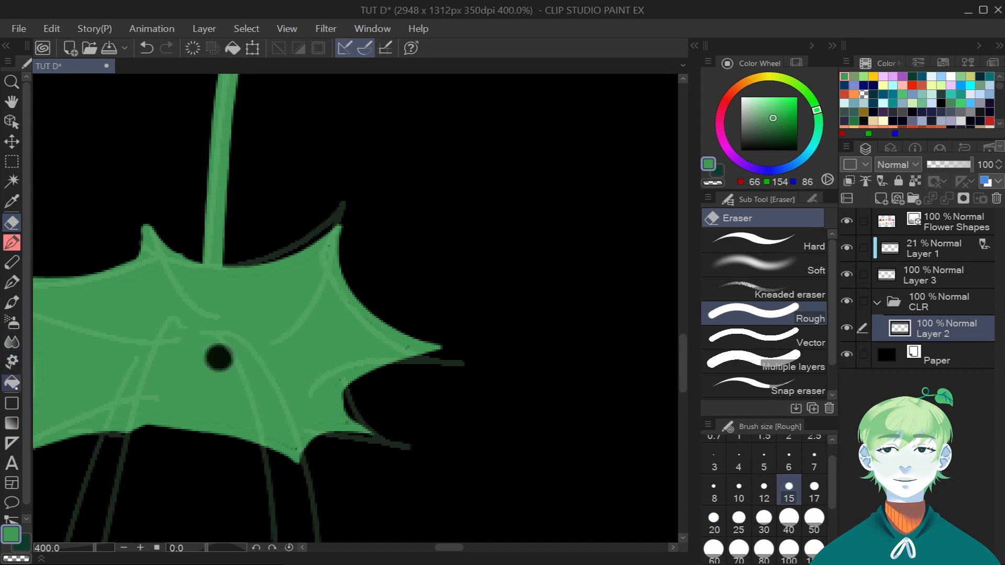
{"action": "left_click", "coordinate": [12, 383]}
{"action": "left_click", "coordinate": [219, 358]}
Trim the calyx's upper and left-hand points to sharp tips with the Rough eraser at size 10.
{"action": "left_click", "coordinate": [12, 223]}
{"action": "left_click", "coordinate": [739, 490]}
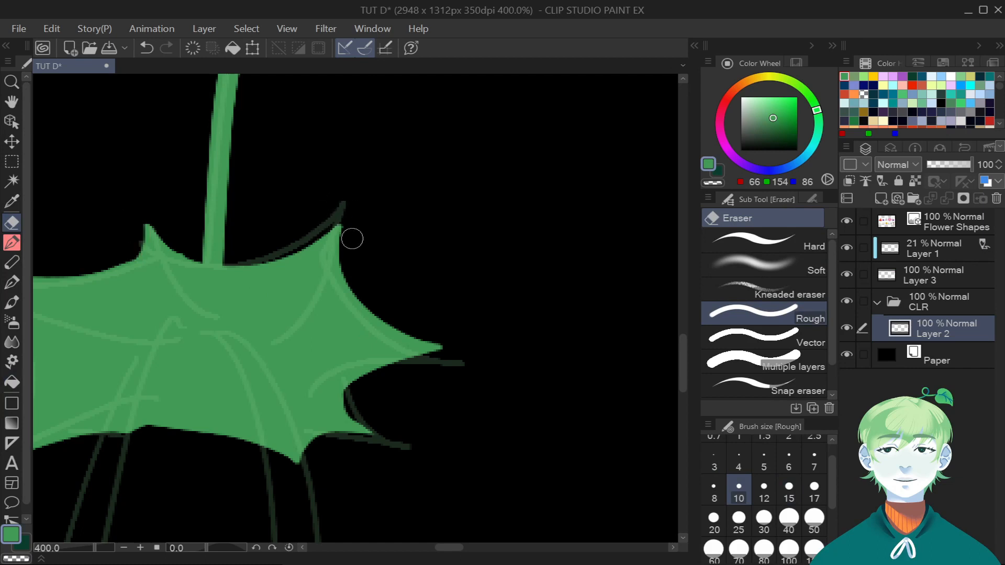
{"action": "scroll", "coordinate": [358, 214], "scroll_direction": "down", "scroll_amount": 2}
{"action": "scroll", "coordinate": [191, 231], "scroll_direction": "up", "scroll_amount": 2}
{"action": "mouse_move", "coordinate": [161, 247]}
{"action": "left_mouse_down"}
{"action": "mouse_move", "coordinate": [273, 251]}
{"action": "mouse_move", "coordinate": [307, 196]}
{"action": "left_mouse_up"}
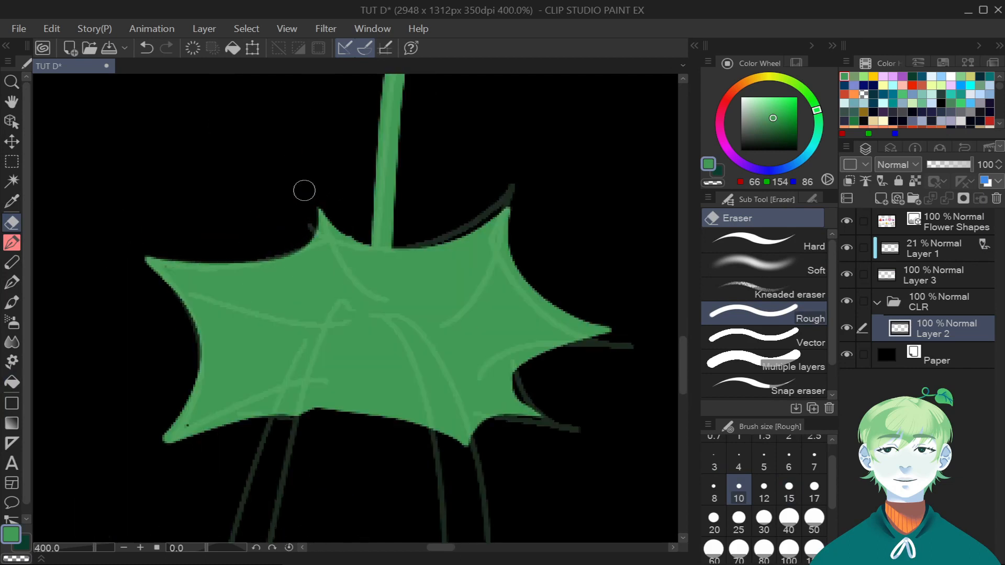
{"action": "mouse_move", "coordinate": [150, 278]}
{"action": "left_mouse_down"}
{"action": "mouse_move", "coordinate": [200, 360]}
{"action": "mouse_move", "coordinate": [134, 456]}
{"action": "left_mouse_up"}
Draw the drooping-petal daisy sketch's curved stem in green with G-pen NP 2 at brush size 12.
{"action": "left_click", "coordinate": [11, 242]}
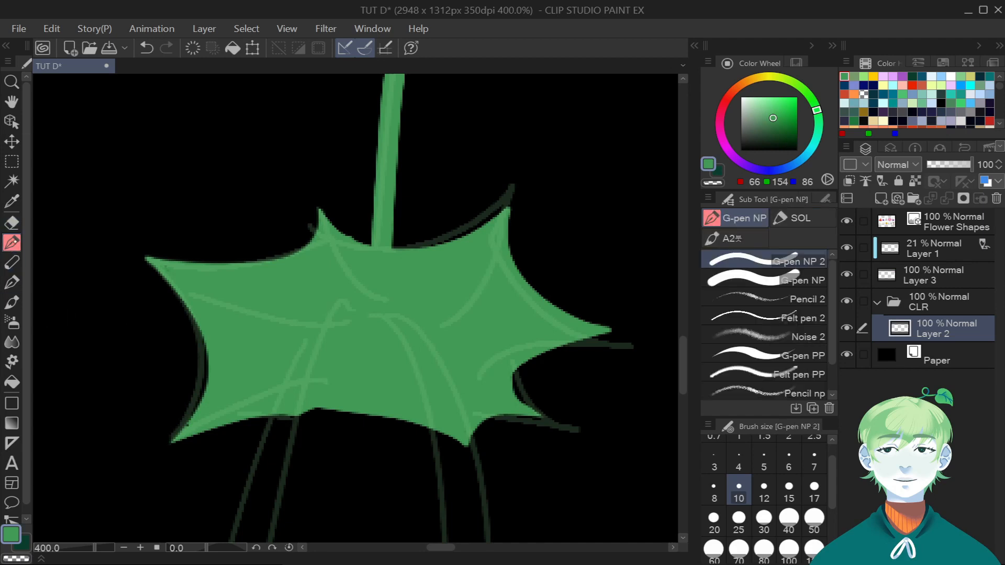
{"action": "left_click", "coordinate": [764, 459]}
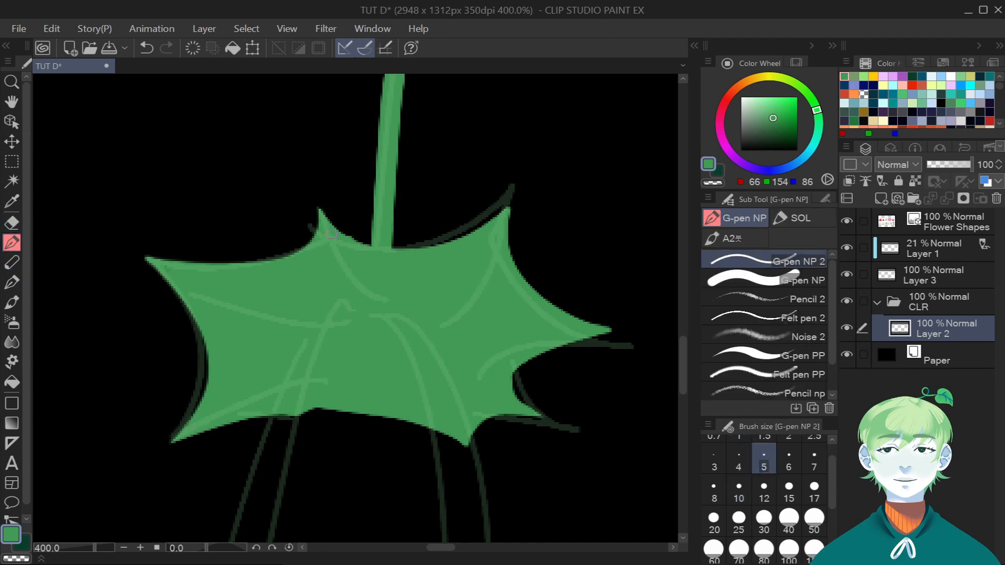
{"action": "scroll", "coordinate": [362, 242], "scroll_direction": "down", "scroll_amount": 6}
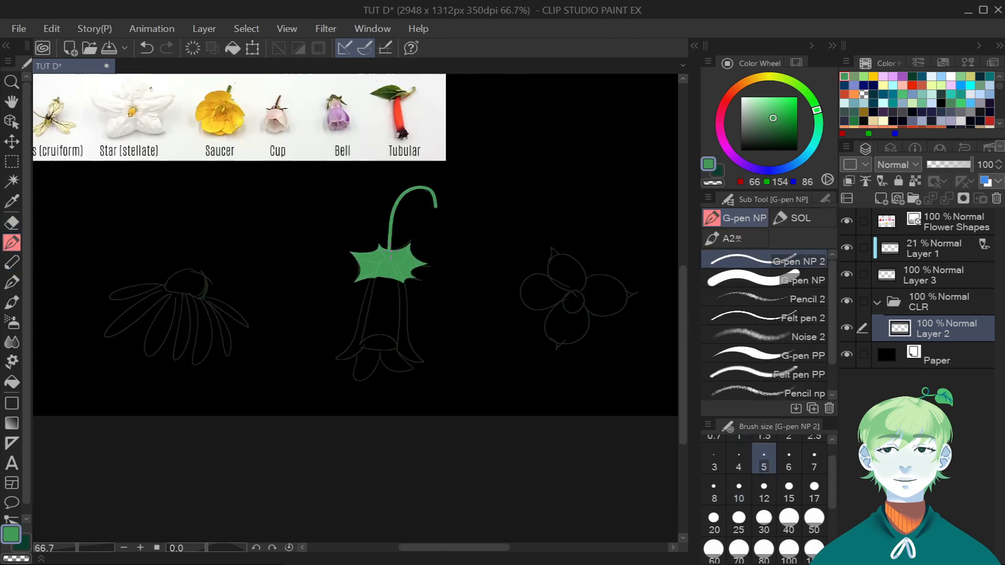
{"action": "left_click", "coordinate": [764, 491]}
{"action": "left_click_drag", "start_coordinate": [186, 304], "coordinate": [139, 411]}
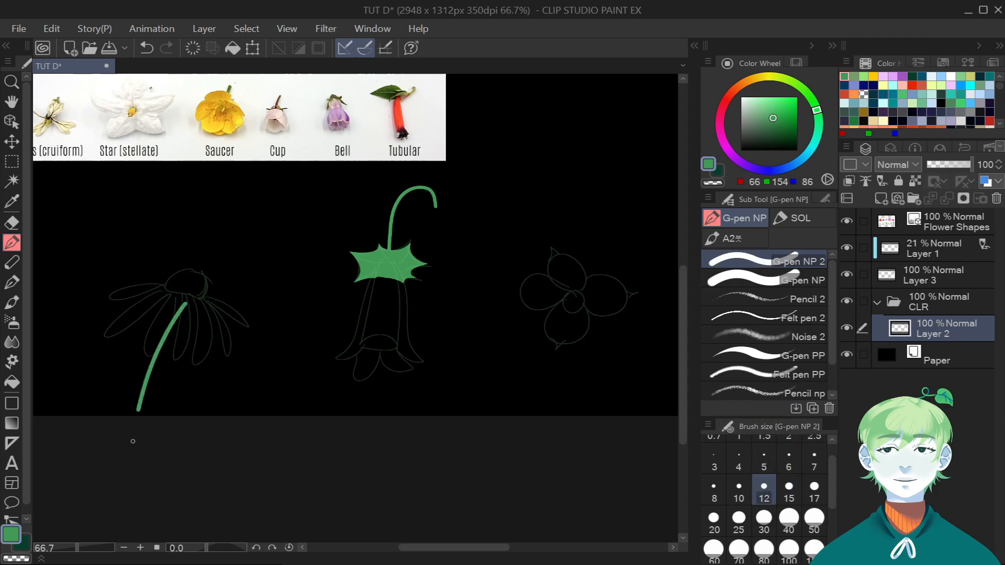
Draw the daisy sketch's small green sepals at the top of its stem with G-pen NP 2 at size 12.
{"action": "scroll", "coordinate": [177, 299], "scroll_direction": "up", "scroll_amount": 2}
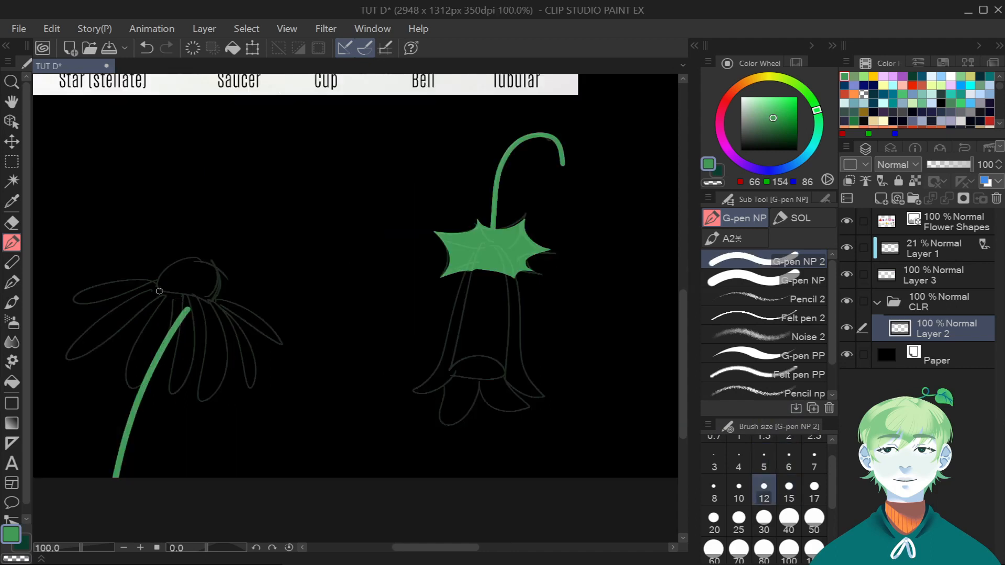
{"action": "mouse_move", "coordinate": [158, 288]}
{"action": "left_mouse_down"}
{"action": "mouse_move", "coordinate": [133, 293]}
{"action": "mouse_move", "coordinate": [169, 295]}
{"action": "mouse_move", "coordinate": [151, 319]}
{"action": "mouse_move", "coordinate": [184, 300]}
{"action": "mouse_move", "coordinate": [220, 319]}
{"action": "mouse_move", "coordinate": [208, 303]}
{"action": "mouse_move", "coordinate": [227, 303]}
{"action": "mouse_move", "coordinate": [155, 290]}
{"action": "mouse_move", "coordinate": [174, 297]}
{"action": "mouse_move", "coordinate": [158, 309]}
{"action": "left_mouse_up"}
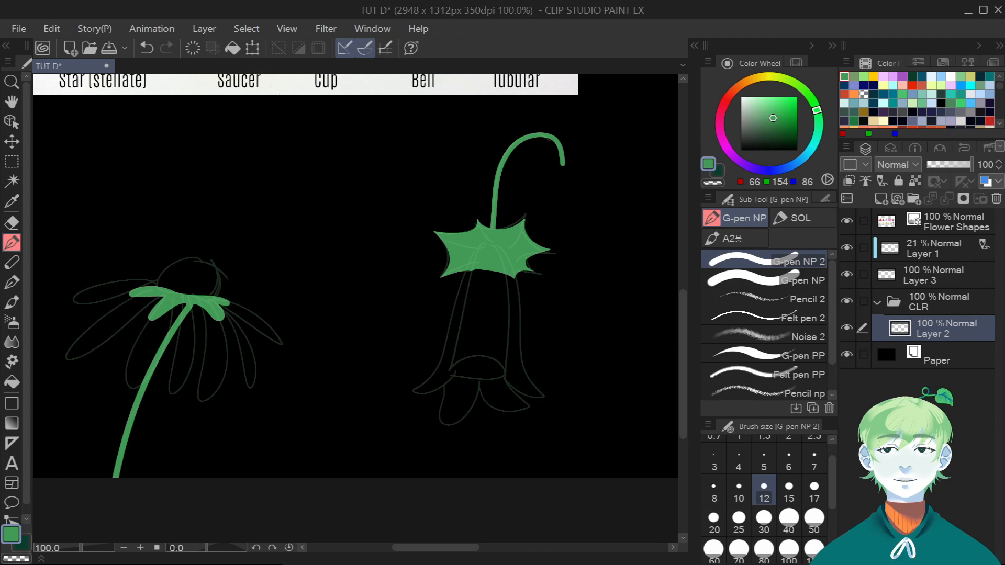
Rename Layer 2, which holds the green stems and calyxes, as LF.
{"action": "scroll", "coordinate": [307, 336], "scroll_direction": "down", "scroll_amount": 5}
{"action": "mouse_move", "coordinate": [516, 550]}
{"action": "left_mouse_down"}
{"action": "mouse_move", "coordinate": [555, 548]}
{"action": "mouse_move", "coordinate": [524, 547]}
{"action": "left_mouse_up"}
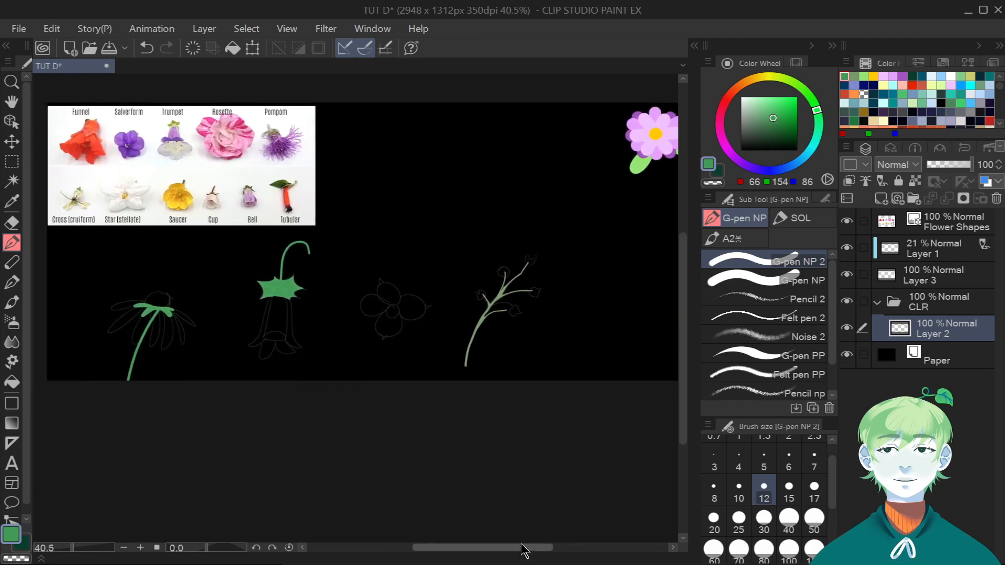
{"action": "double_click", "coordinate": [940, 340]}
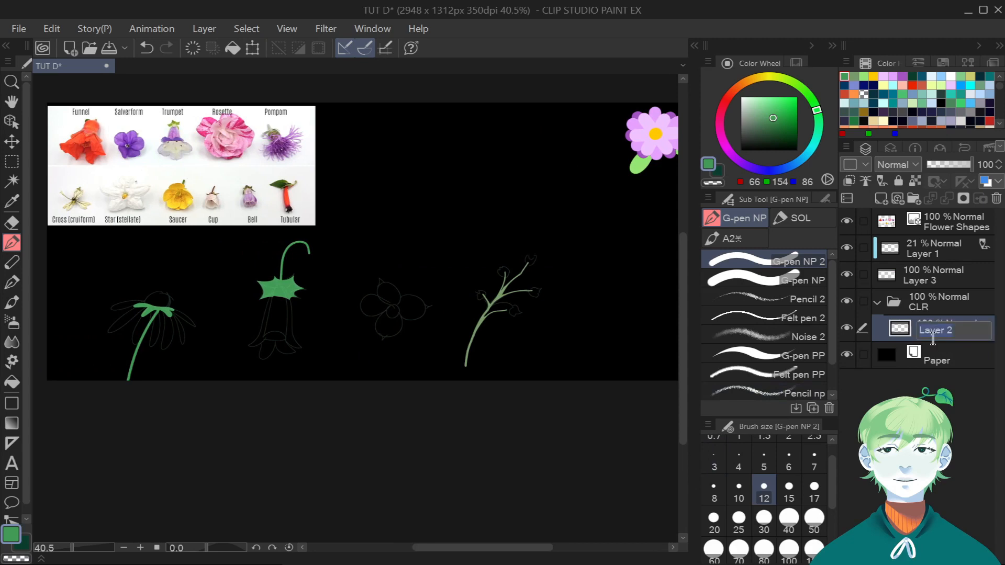
{"action": "type", "text": "lf"}
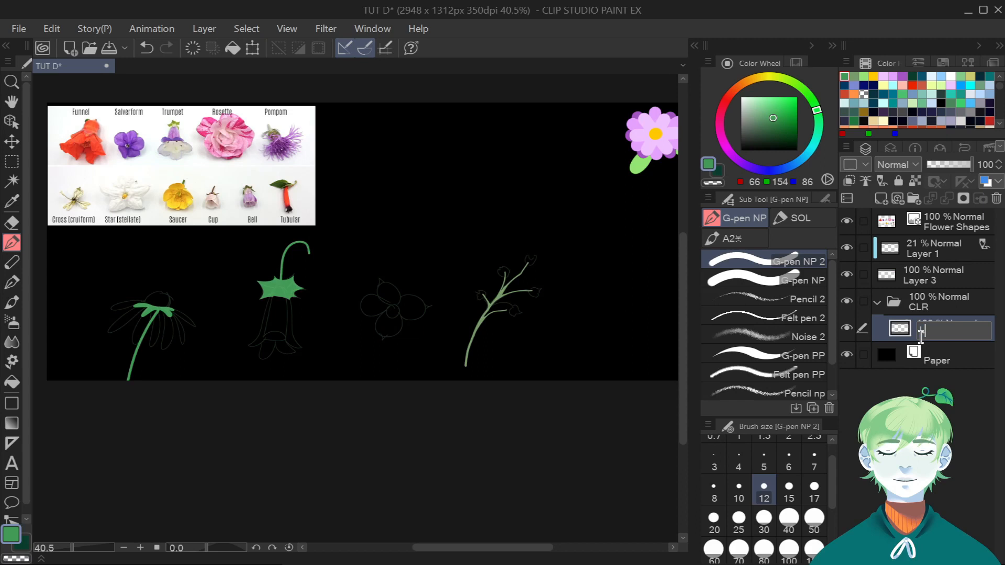
{"action": "key", "text": "Return"}
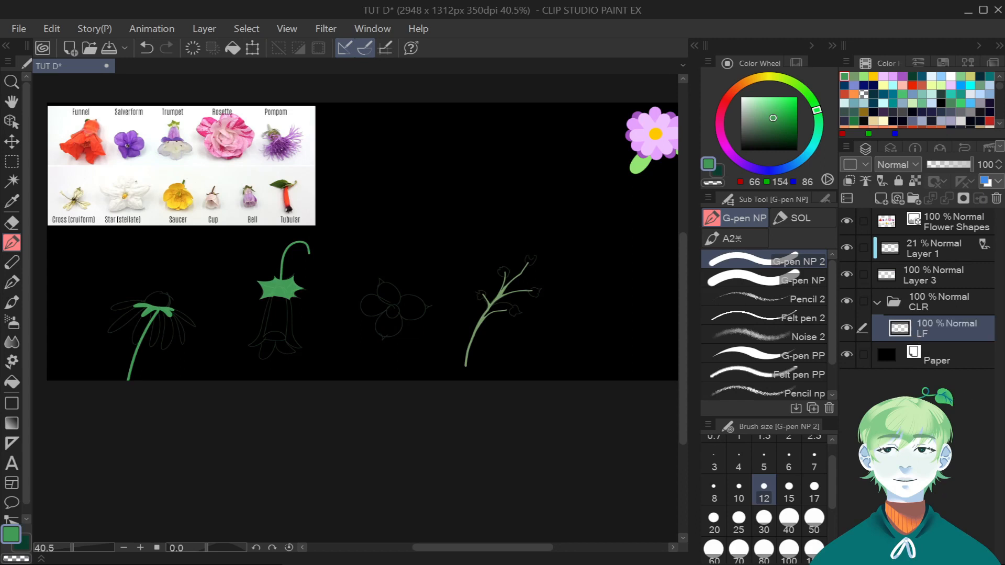
Look over the green stems, the branching sprig, the remaining flower sketches and the flower-shape reference chart.
{"action": "scroll", "coordinate": [520, 329], "scroll_direction": "up", "scroll_amount": 3}
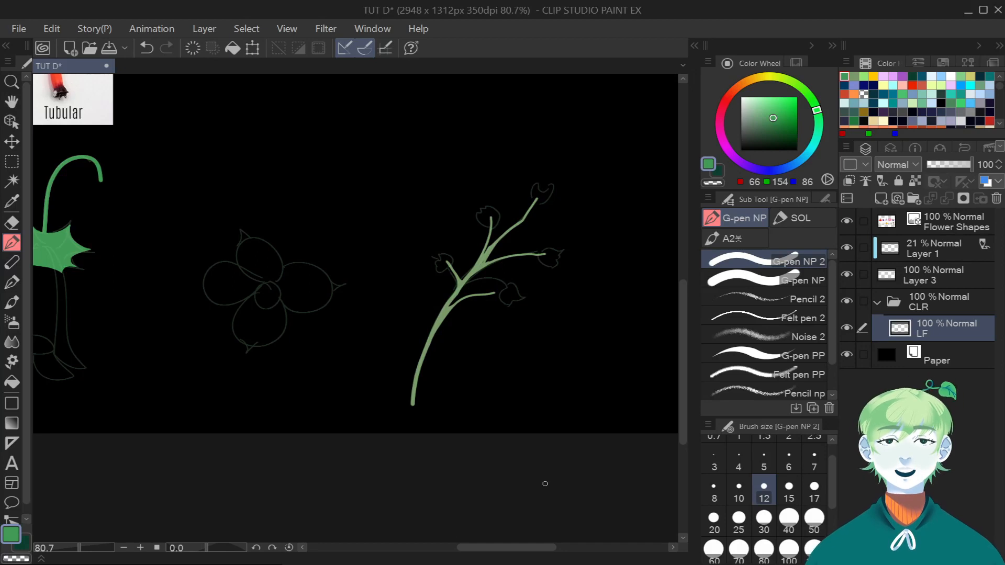
{"action": "scroll", "coordinate": [540, 471], "scroll_direction": "down", "scroll_amount": 2}
{"action": "scroll", "coordinate": [540, 470], "scroll_direction": "down", "scroll_amount": 2}
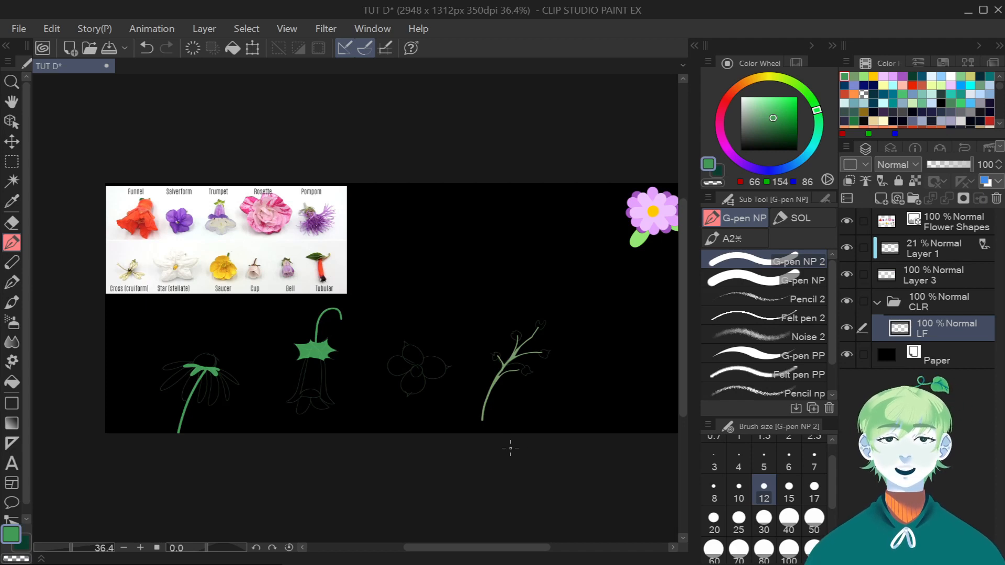
{"action": "scroll", "coordinate": [567, 421], "scroll_direction": "up", "scroll_amount": 4}
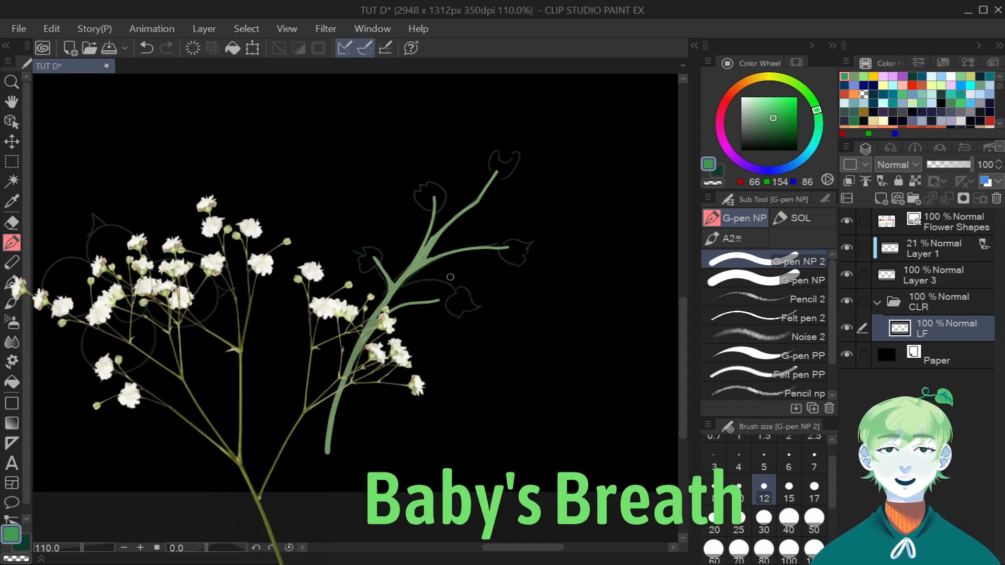
{"action": "scroll", "coordinate": [450, 276], "scroll_direction": "down", "scroll_amount": 4}
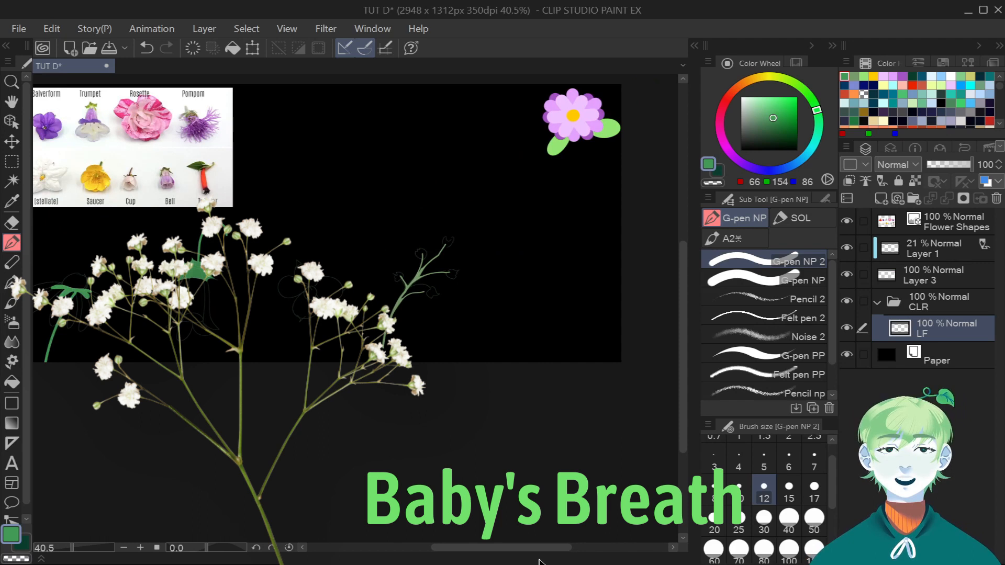
{"action": "left_click_drag", "start_coordinate": [542, 551], "coordinate": [513, 564]}
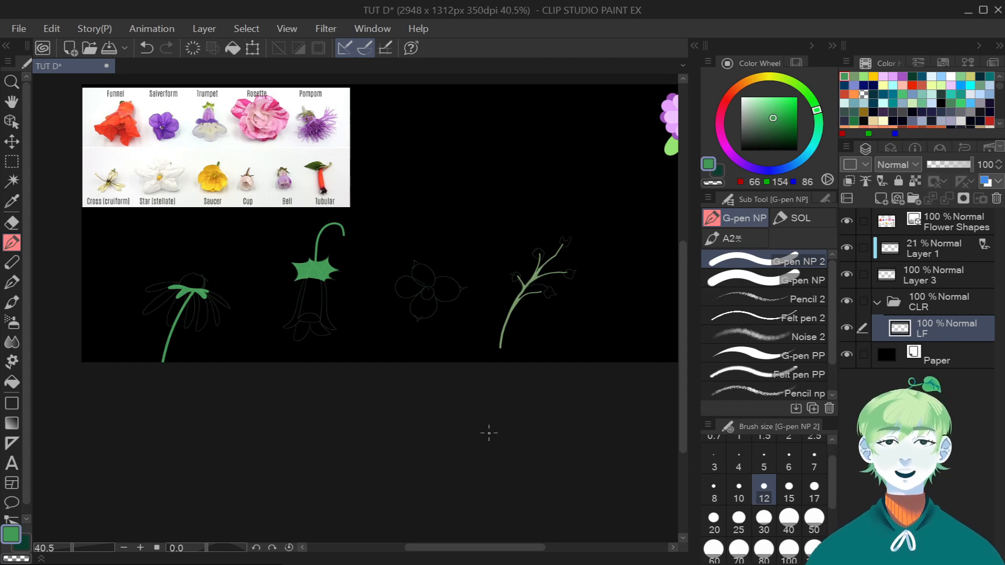
{"action": "scroll", "coordinate": [230, 324], "scroll_direction": "up", "scroll_amount": 2}
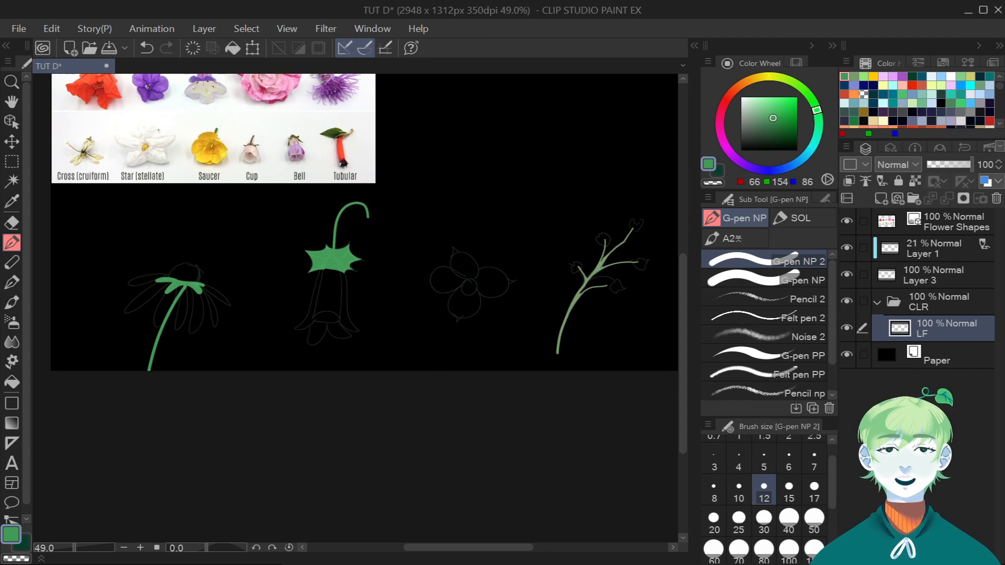
{"action": "scroll", "coordinate": [173, 324], "scroll_direction": "up", "scroll_amount": 10}
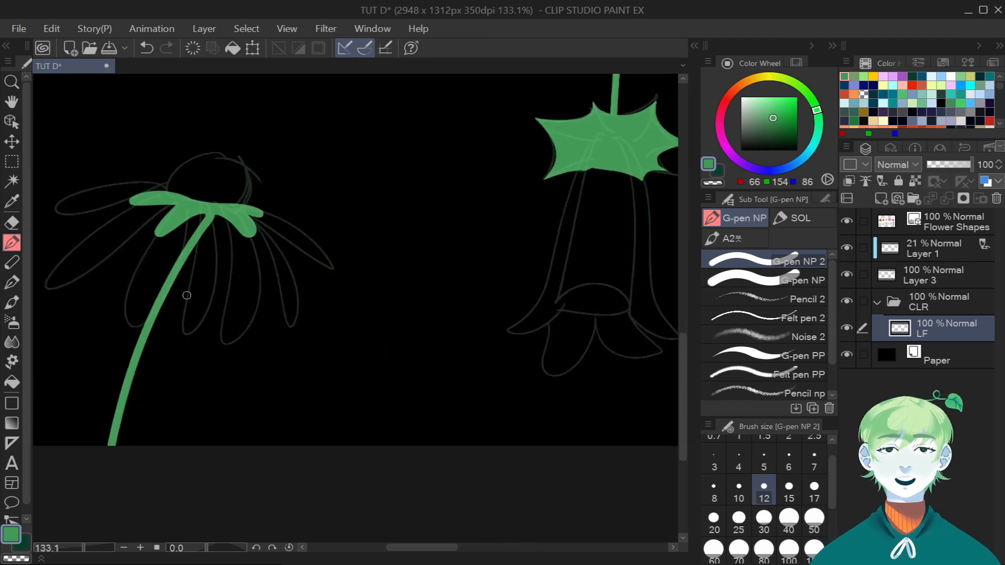
{"action": "scroll", "coordinate": [187, 295], "scroll_direction": "down", "scroll_amount": 3}
{"action": "scroll", "coordinate": [187, 296], "scroll_direction": "down", "scroll_amount": 4}
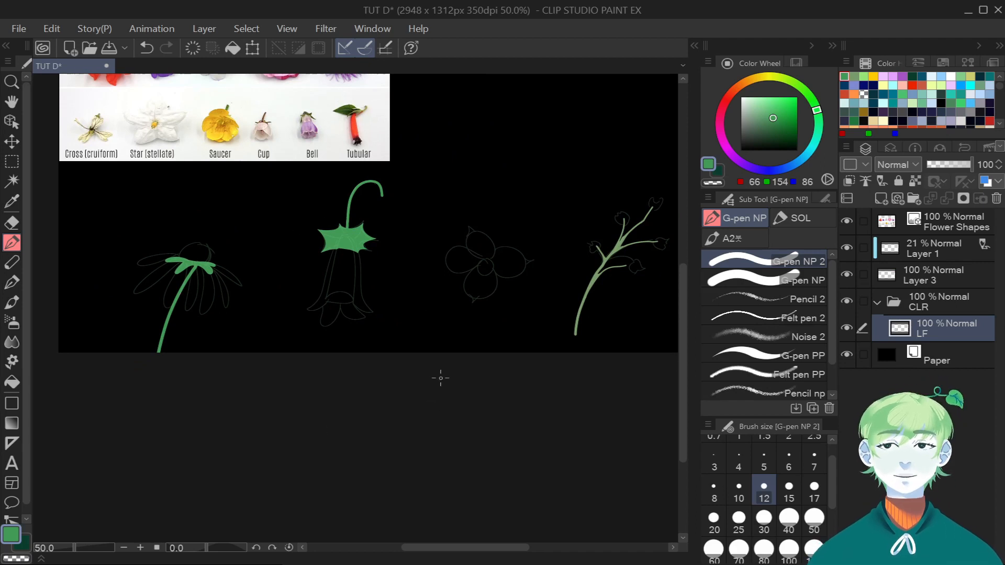
{"action": "scroll", "coordinate": [440, 375], "scroll_direction": "down", "scroll_amount": 2}
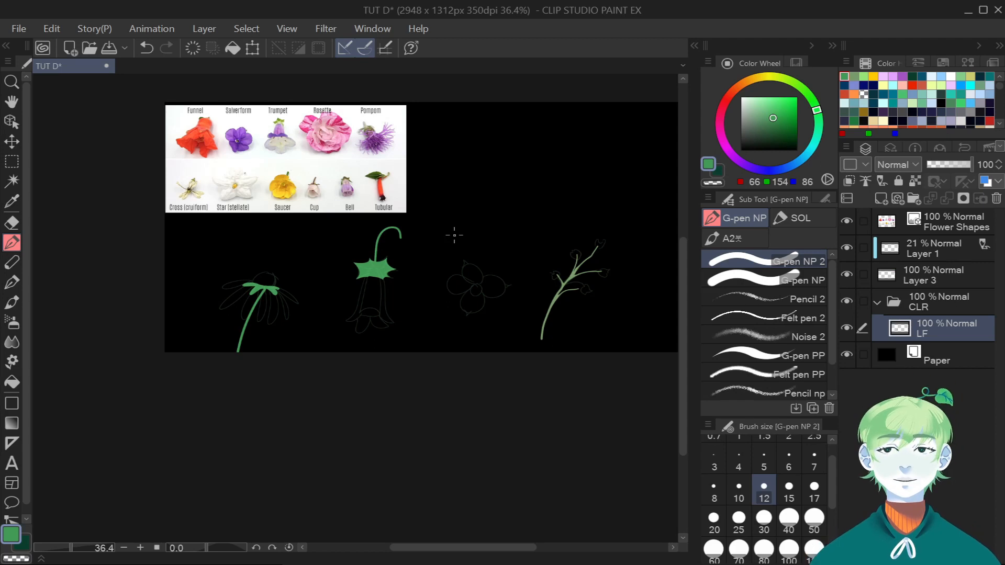
{"action": "scroll", "coordinate": [520, 299], "scroll_direction": "down", "scroll_amount": 2}
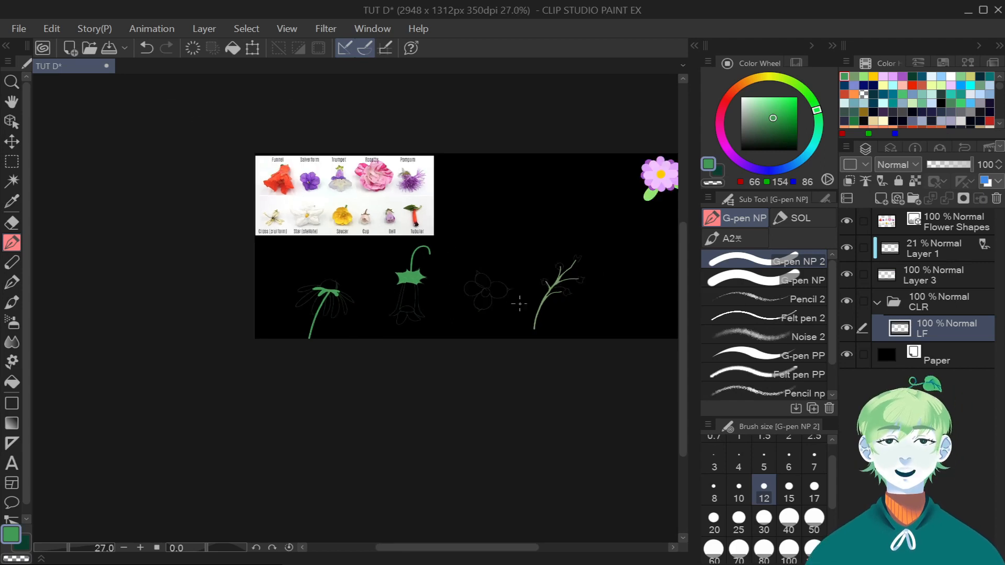
{"action": "scroll", "coordinate": [587, 272], "scroll_direction": "up", "scroll_amount": 4}
{"action": "scroll", "coordinate": [558, 354], "scroll_direction": "up", "scroll_amount": 3}
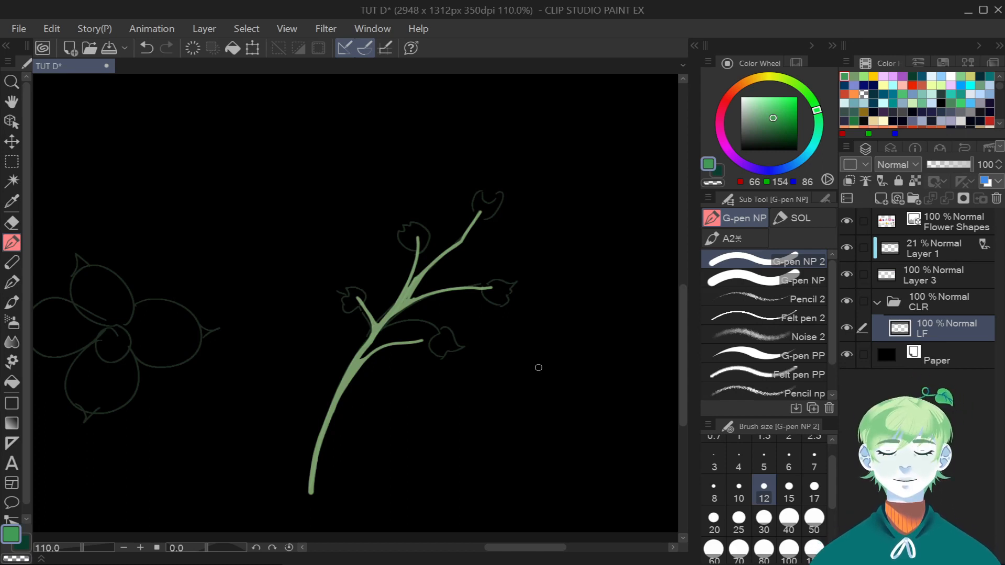
{"action": "scroll", "coordinate": [622, 393], "scroll_direction": "down", "scroll_amount": 5}
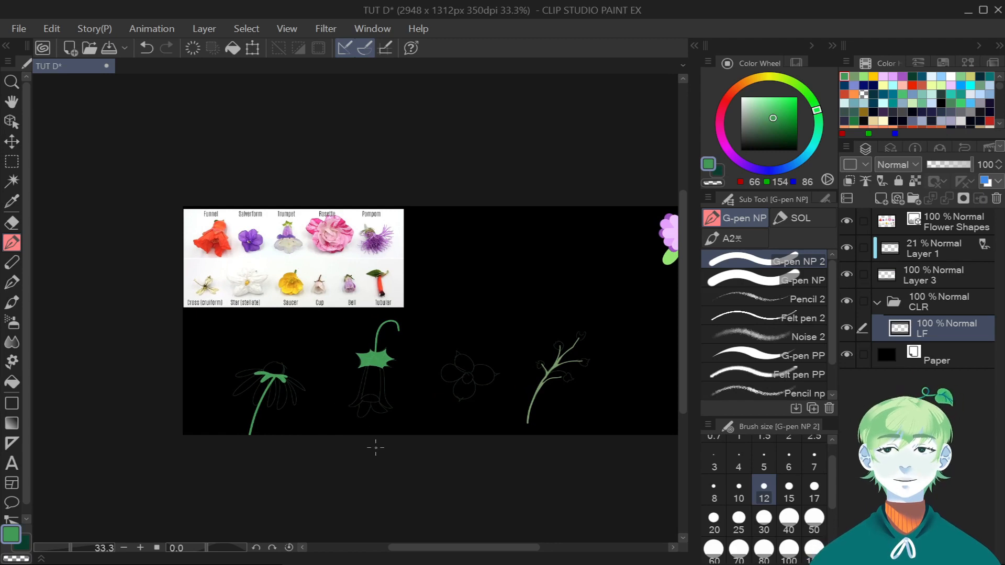
{"action": "scroll", "coordinate": [314, 324], "scroll_direction": "up", "scroll_amount": 3}
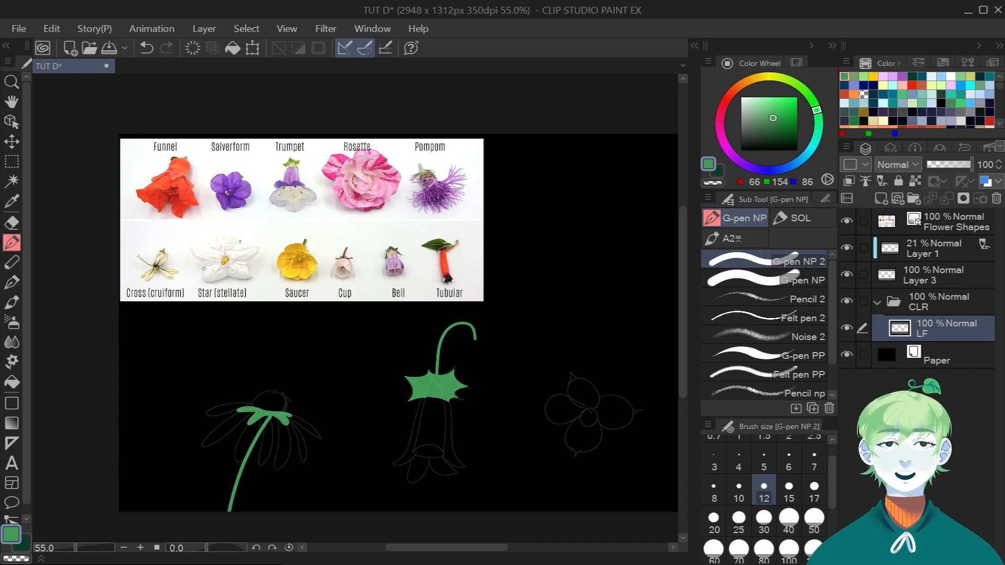
{"action": "scroll", "coordinate": [343, 401], "scroll_direction": "down", "scroll_amount": 2}
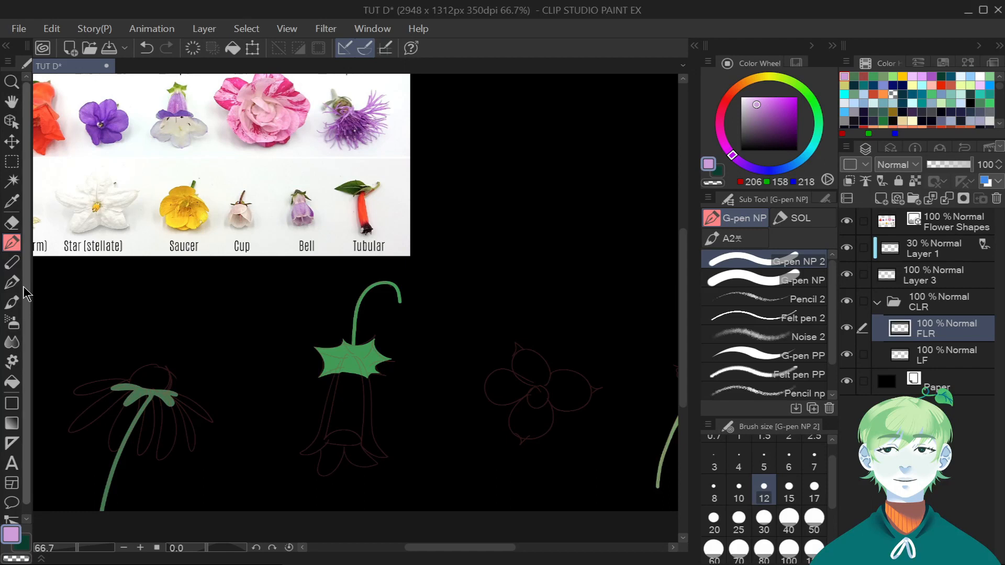
Outline the bell flower's body and flared side petals in light purple on the FLR layer with G-pen NP 2 at size 8.
{"action": "left_click_drag", "start_coordinate": [683, 335], "coordinate": [682, 353]}
{"action": "scroll", "coordinate": [350, 319], "scroll_direction": "up", "scroll_amount": 1}
{"action": "mouse_move", "coordinate": [314, 432]}
{"action": "left_mouse_down"}
{"action": "mouse_move", "coordinate": [347, 305]}
{"action": "mouse_move", "coordinate": [360, 305]}
{"action": "mouse_move", "coordinate": [369, 342]}
{"action": "mouse_move", "coordinate": [361, 434]}
{"action": "mouse_move", "coordinate": [324, 381]}
{"action": "mouse_move", "coordinate": [346, 302]}
{"action": "mouse_move", "coordinate": [360, 307]}
{"action": "mouse_move", "coordinate": [370, 347]}
{"action": "mouse_move", "coordinate": [365, 433]}
{"action": "mouse_move", "coordinate": [336, 439]}
{"action": "mouse_move", "coordinate": [364, 438]}
{"action": "left_mouse_up"}
{"action": "key", "text": "bracketleft"}
{"action": "key", "text": "bracketleft"}
{"action": "key", "text": "ctrl+z"}
{"action": "mouse_move", "coordinate": [362, 309]}
{"action": "left_mouse_down"}
{"action": "mouse_move", "coordinate": [376, 330]}
{"action": "mouse_move", "coordinate": [390, 436]}
{"action": "mouse_move", "coordinate": [410, 454]}
{"action": "mouse_move", "coordinate": [367, 432]}
{"action": "left_mouse_up"}
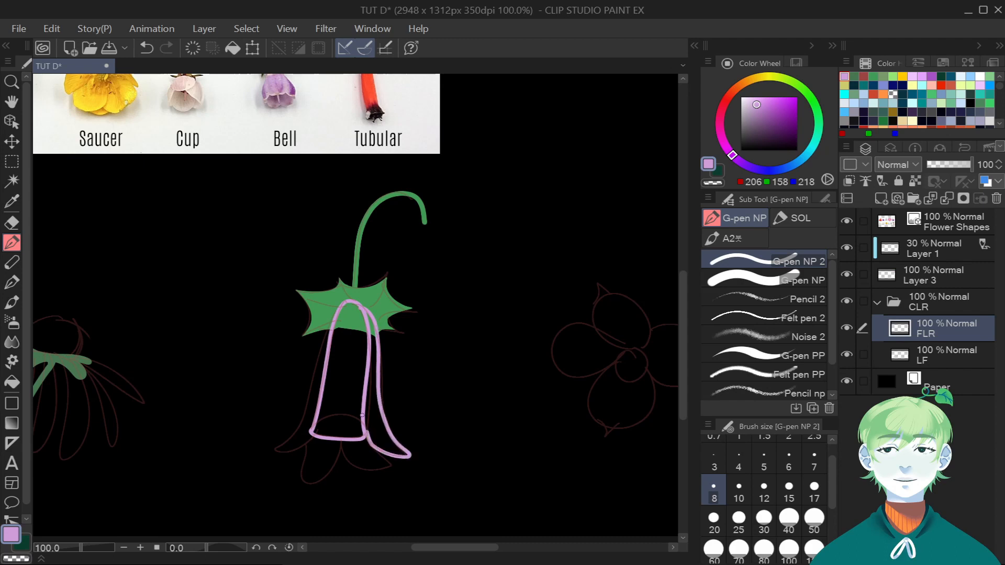
{"action": "mouse_move", "coordinate": [342, 306]}
{"action": "left_mouse_down"}
{"action": "mouse_move", "coordinate": [296, 431]}
{"action": "mouse_move", "coordinate": [273, 449]}
{"action": "mouse_move", "coordinate": [311, 425]}
{"action": "left_mouse_up"}
Auto-select the area outside the bell outline, invert the selection, fill it with light purple rectangles and deselect.
{"action": "left_click", "coordinate": [12, 181]}
{"action": "left_click", "coordinate": [105, 162]}
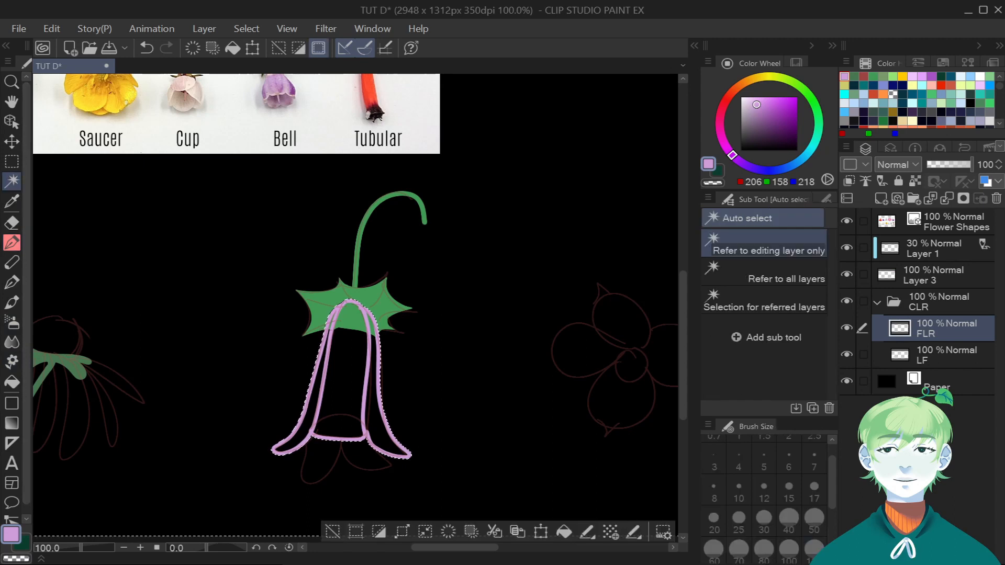
{"action": "key", "text": "u"}
{"action": "key", "text": "ctrl+shift+i"}
{"action": "left_click_drag", "start_coordinate": [292, 255], "coordinate": [478, 503]}
{"action": "left_click_drag", "start_coordinate": [234, 399], "coordinate": [364, 488]}
{"action": "key", "text": "ctrl+d"}
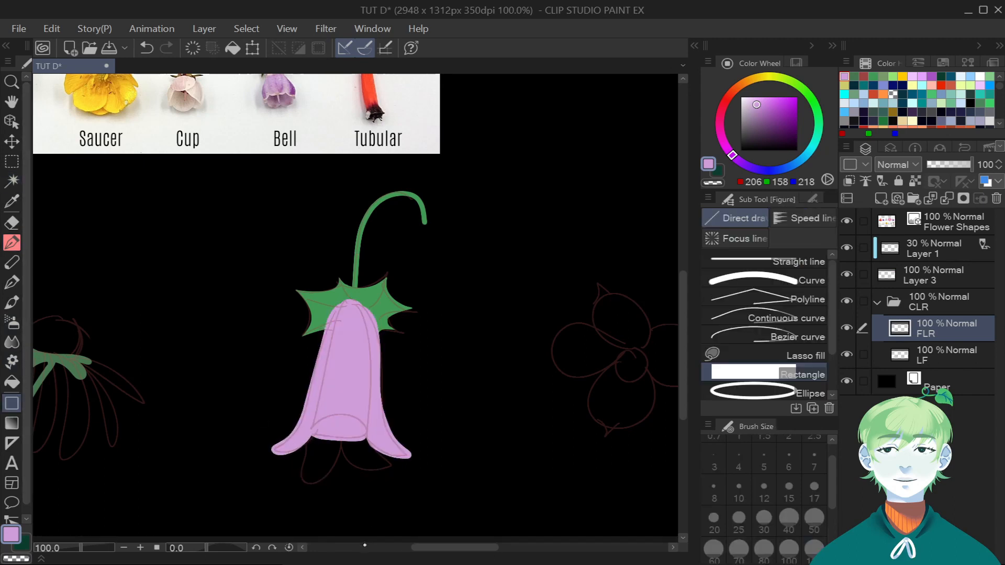
Sample the violet of the Salverform flower in the reference chart as the drawing colour.
{"action": "mouse_move", "coordinate": [440, 547]}
{"action": "left_mouse_down"}
{"action": "mouse_move", "coordinate": [515, 554]}
{"action": "mouse_move", "coordinate": [506, 564]}
{"action": "mouse_move", "coordinate": [433, 527]}
{"action": "left_mouse_up"}
{"action": "scroll", "coordinate": [433, 527], "scroll_direction": "down", "scroll_amount": 1}
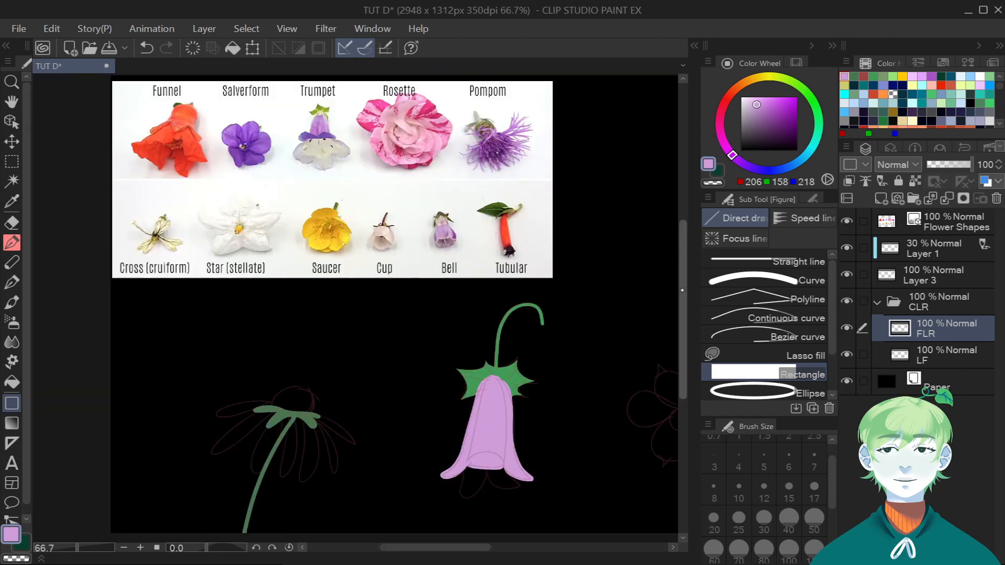
{"action": "left_click_drag", "start_coordinate": [683, 314], "coordinate": [683, 282]}
{"action": "scroll", "coordinate": [275, 224], "scroll_direction": "up", "scroll_amount": 2}
{"action": "left_click", "coordinate": [237, 251]}
{"action": "scroll", "coordinate": [206, 314], "scroll_direction": "down", "scroll_amount": 4}
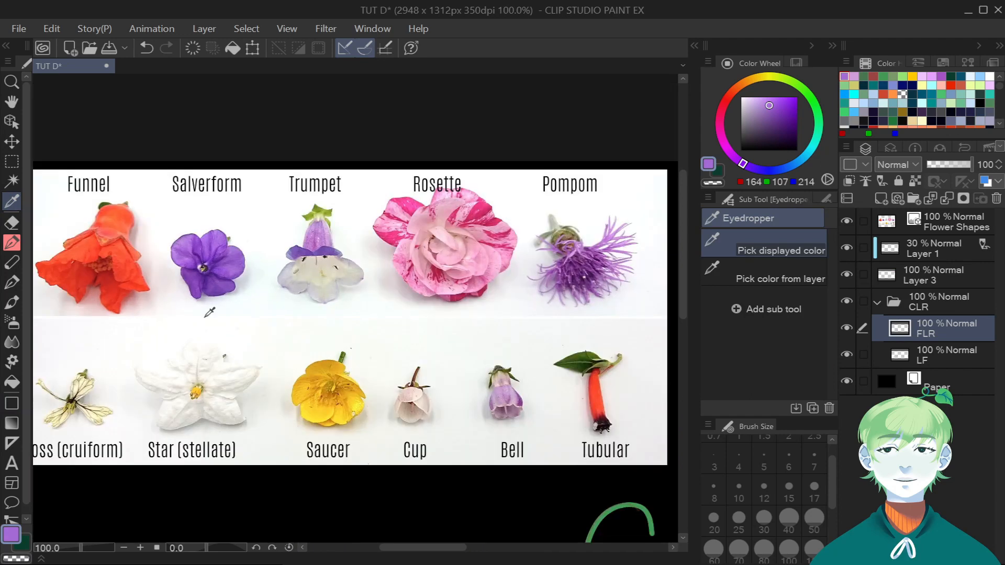
Outline the four-petal flower sketch in violet with pointed petal tips, using G-pen NP 2 at size 8.
{"action": "scroll", "coordinate": [459, 238], "scroll_direction": "up", "scroll_amount": 3}
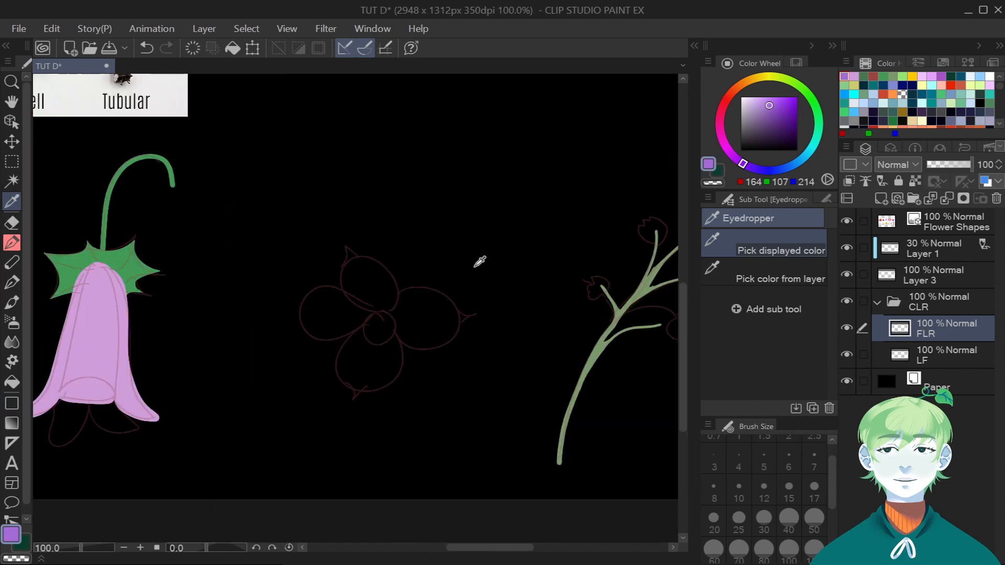
{"action": "scroll", "coordinate": [478, 260], "scroll_direction": "down", "scroll_amount": 2}
{"action": "scroll", "coordinate": [461, 281], "scroll_direction": "down", "scroll_amount": 1}
{"action": "scroll", "coordinate": [453, 287], "scroll_direction": "up", "scroll_amount": 4}
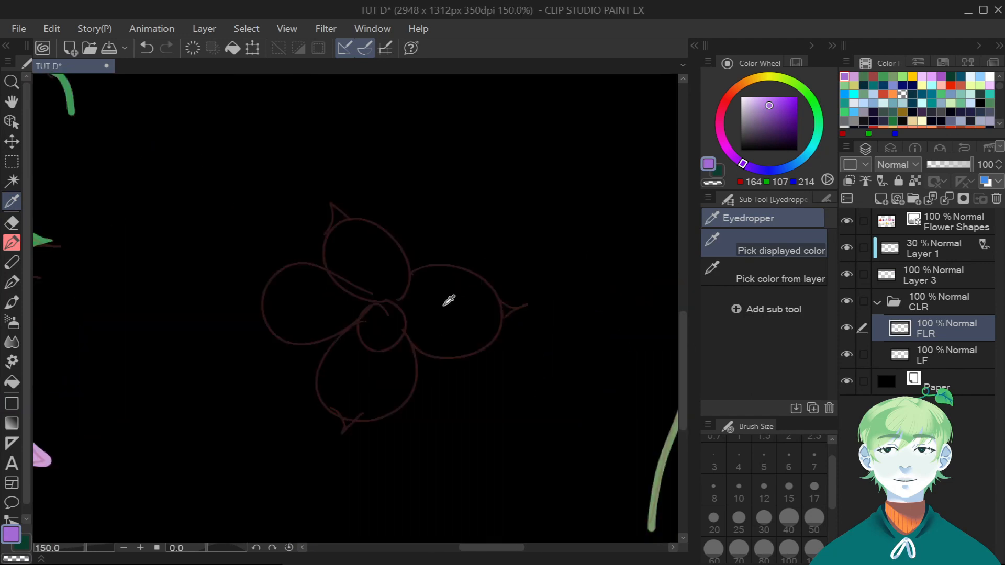
{"action": "key", "text": "p"}
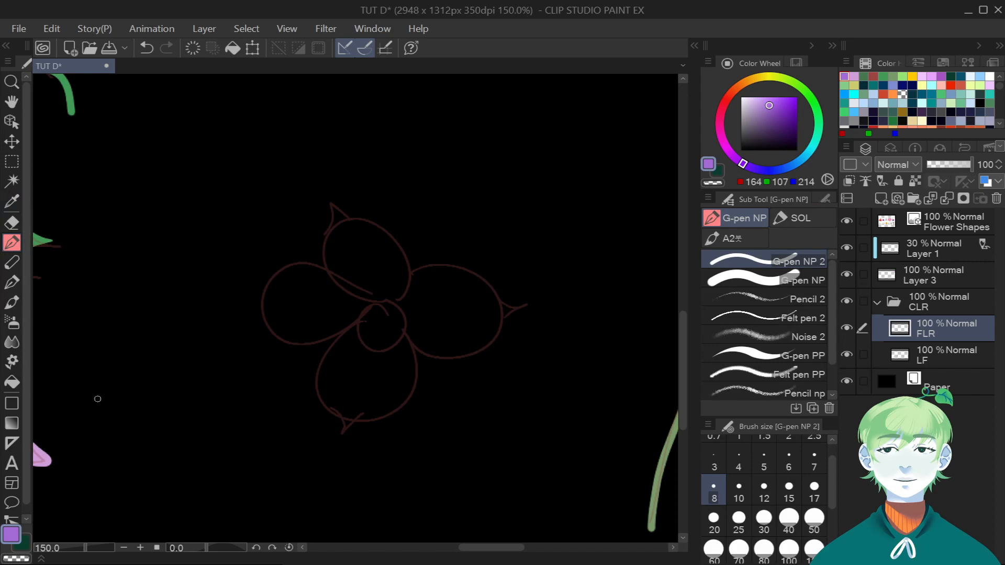
{"action": "mouse_move", "coordinate": [379, 313]}
{"action": "left_mouse_down"}
{"action": "mouse_move", "coordinate": [338, 241]}
{"action": "mouse_move", "coordinate": [349, 208]}
{"action": "mouse_move", "coordinate": [398, 231]}
{"action": "mouse_move", "coordinate": [421, 276]}
{"action": "mouse_move", "coordinate": [382, 311]}
{"action": "left_mouse_up"}
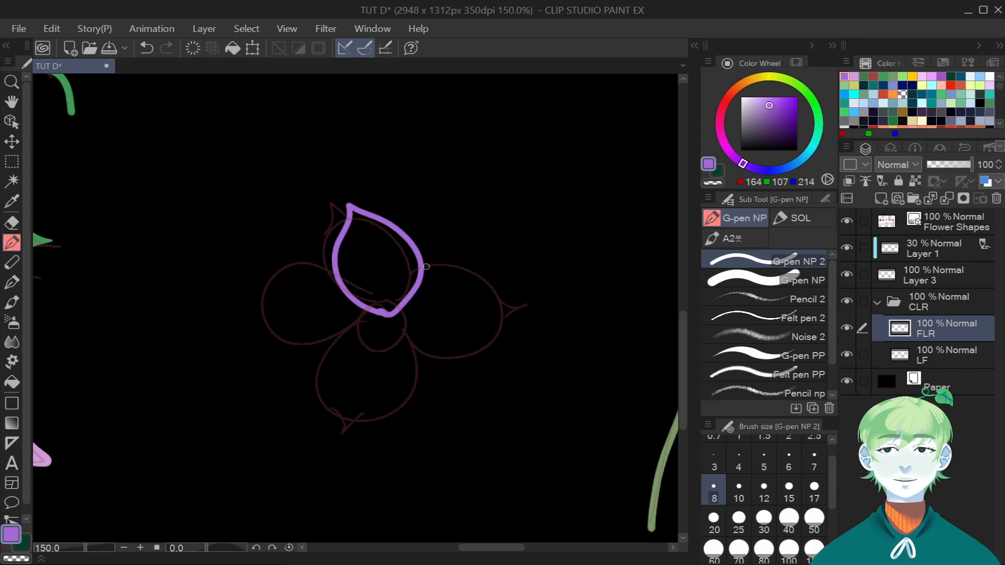
{"action": "mouse_move", "coordinate": [431, 266]}
{"action": "left_mouse_down"}
{"action": "mouse_move", "coordinate": [513, 308]}
{"action": "mouse_move", "coordinate": [450, 360]}
{"action": "mouse_move", "coordinate": [410, 348]}
{"action": "mouse_move", "coordinate": [394, 311]}
{"action": "mouse_move", "coordinate": [392, 327]}
{"action": "mouse_move", "coordinate": [373, 326]}
{"action": "mouse_move", "coordinate": [327, 367]}
{"action": "mouse_move", "coordinate": [345, 431]}
{"action": "mouse_move", "coordinate": [383, 421]}
{"action": "mouse_move", "coordinate": [420, 377]}
{"action": "mouse_move", "coordinate": [377, 315]}
{"action": "left_mouse_up"}
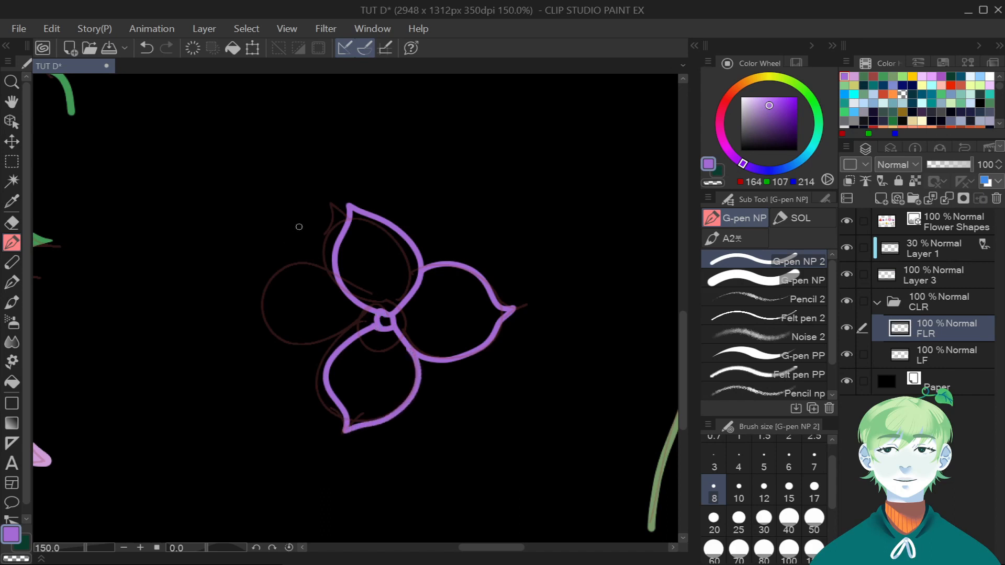
{"action": "mouse_move", "coordinate": [340, 279]}
{"action": "left_mouse_down"}
{"action": "mouse_move", "coordinate": [293, 279]}
{"action": "mouse_move", "coordinate": [281, 305]}
{"action": "mouse_move", "coordinate": [355, 337]}
{"action": "left_mouse_up"}
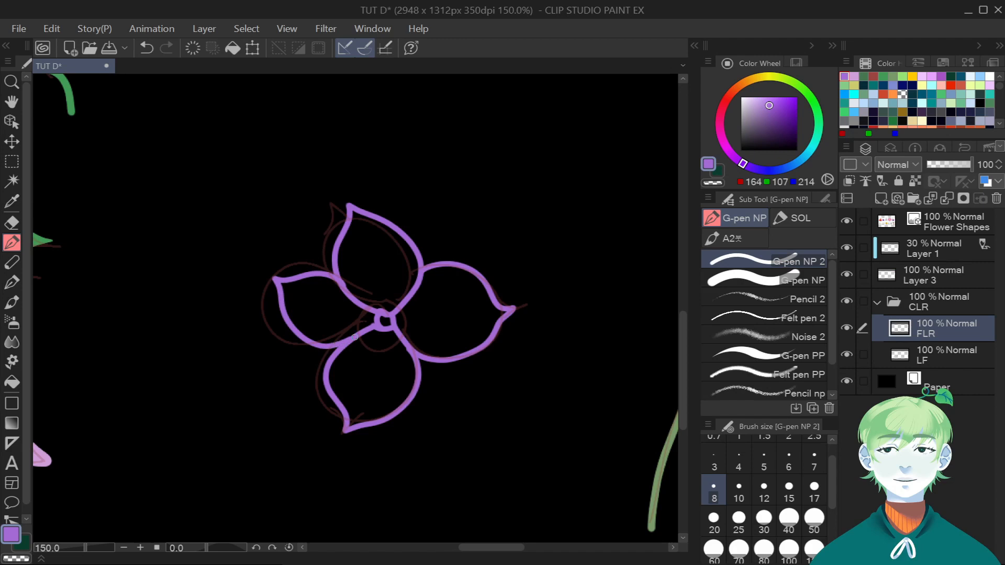
Auto-select the outlined four-petal flower, fill it with a violet rectangle and deselect.
{"action": "key", "text": "w"}
{"action": "left_click", "coordinate": [414, 180]}
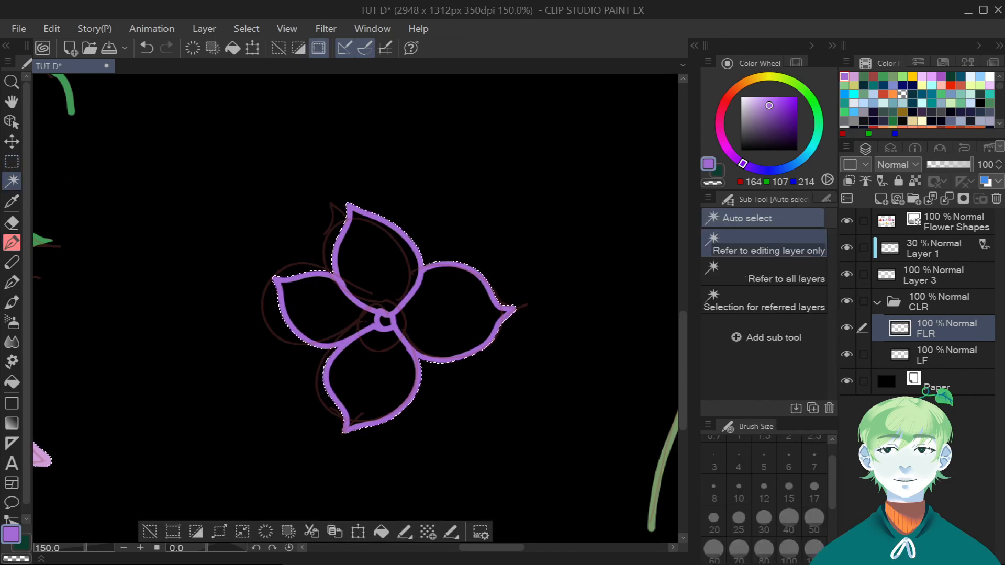
{"action": "key", "text": "u"}
{"action": "left_click_drag", "start_coordinate": [226, 133], "coordinate": [525, 467]}
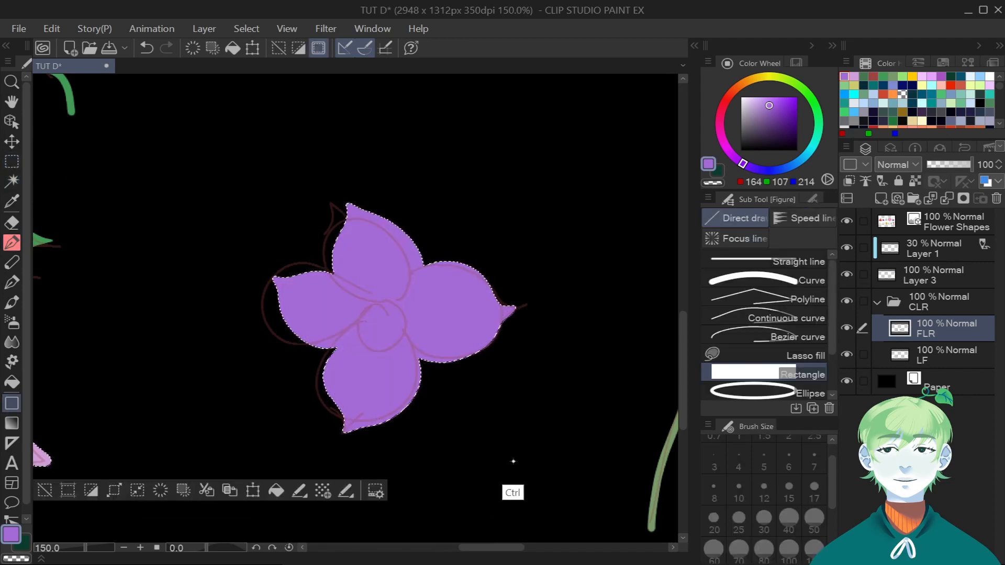
{"action": "key", "text": "ctrl+d"}
Round off the upper petal's pointed tip with the Rough eraser at size 10, and switch to the G-pen PP.
{"action": "key", "text": "e"}
{"action": "scroll", "coordinate": [367, 199], "scroll_direction": "up", "scroll_amount": 1}
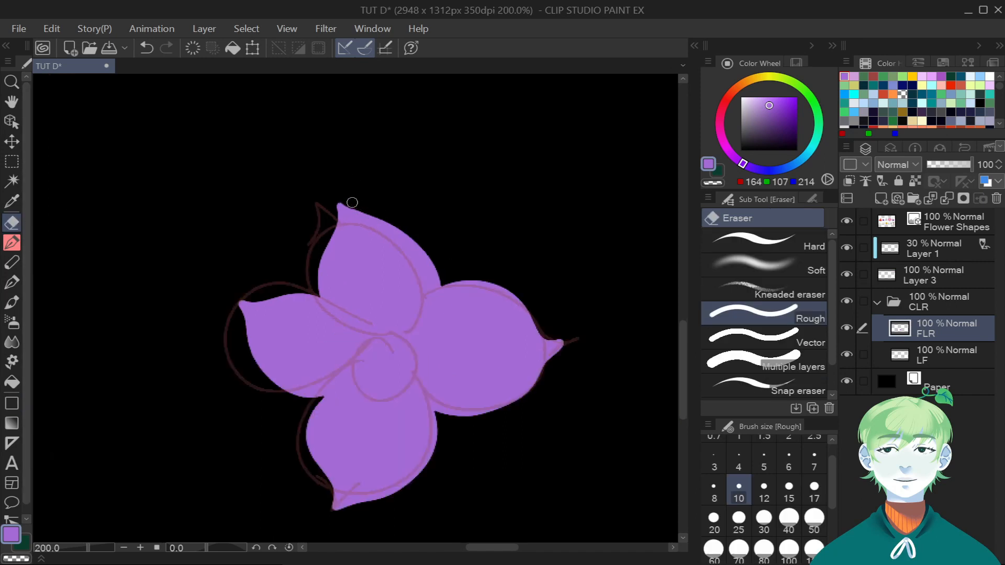
{"action": "mouse_move", "coordinate": [334, 220]}
{"action": "left_mouse_down"}
{"action": "mouse_move", "coordinate": [371, 208]}
{"action": "mouse_move", "coordinate": [330, 230]}
{"action": "mouse_move", "coordinate": [388, 211]}
{"action": "mouse_move", "coordinate": [336, 218]}
{"action": "mouse_move", "coordinate": [325, 235]}
{"action": "mouse_move", "coordinate": [375, 211]}
{"action": "mouse_move", "coordinate": [384, 212]}
{"action": "mouse_move", "coordinate": [339, 221]}
{"action": "mouse_move", "coordinate": [327, 235]}
{"action": "mouse_move", "coordinate": [373, 212]}
{"action": "mouse_move", "coordinate": [399, 216]}
{"action": "mouse_move", "coordinate": [348, 205]}
{"action": "left_mouse_up"}
{"action": "key", "text": "p"}
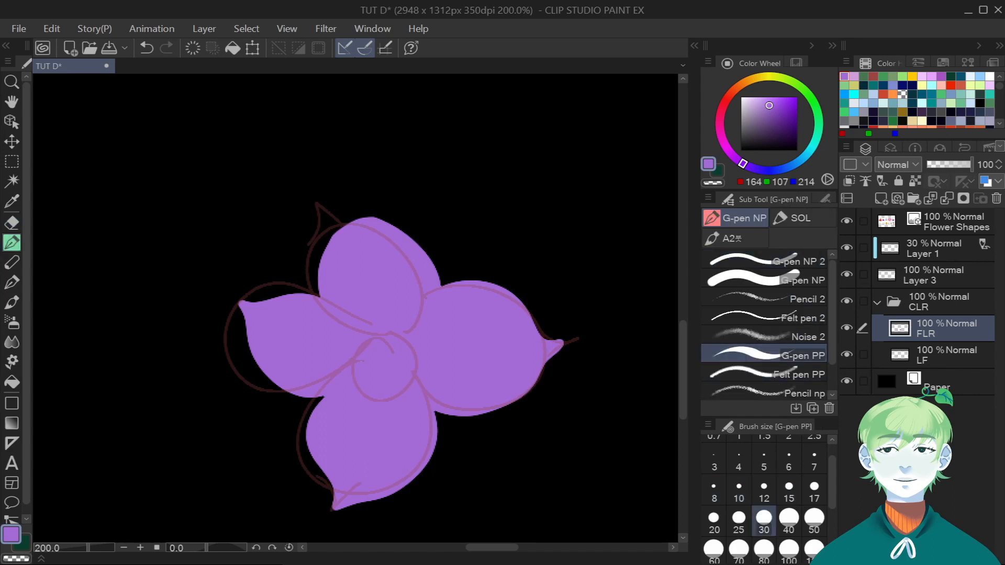
Add a small pointed tip to the upper petal of the violet flower with the G-pen PP at size 12.
{"action": "left_click", "coordinate": [764, 490]}
{"action": "scroll", "coordinate": [357, 219], "scroll_direction": "up", "scroll_amount": 2}
{"action": "mouse_move", "coordinate": [341, 203]}
{"action": "left_mouse_down"}
{"action": "mouse_move", "coordinate": [332, 235]}
{"action": "mouse_move", "coordinate": [344, 214]}
{"action": "mouse_move", "coordinate": [340, 227]}
{"action": "left_mouse_up"}
{"action": "scroll", "coordinate": [344, 229], "scroll_direction": "down", "scroll_amount": 4}
{"action": "key", "text": "e"}
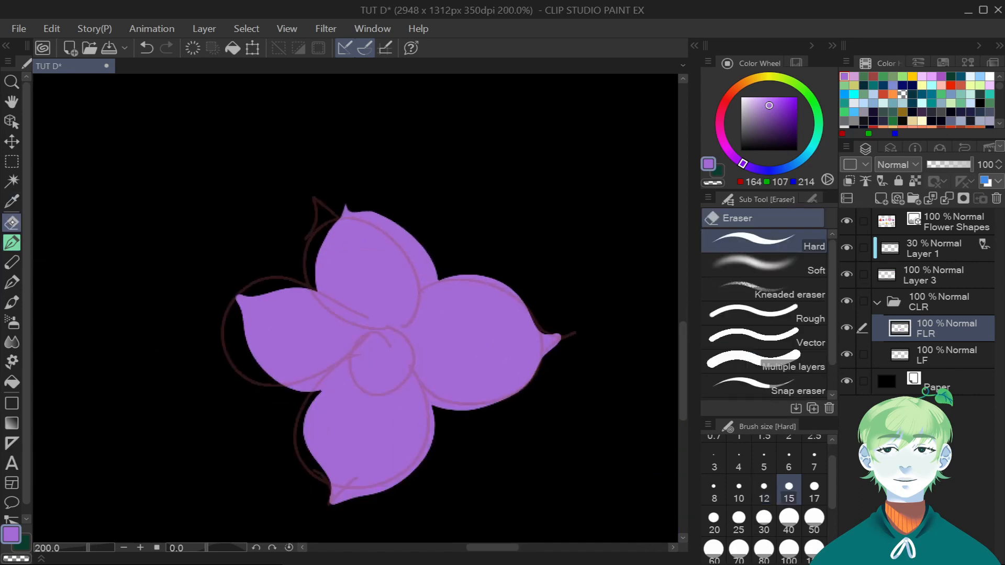
Round off the left, lower and right petal tips of the violet flower with the Hard eraser at size 15.
{"action": "scroll", "coordinate": [229, 362], "scroll_direction": "up", "scroll_amount": 4}
{"action": "left_click_drag", "start_coordinate": [229, 361], "coordinate": [278, 265]}
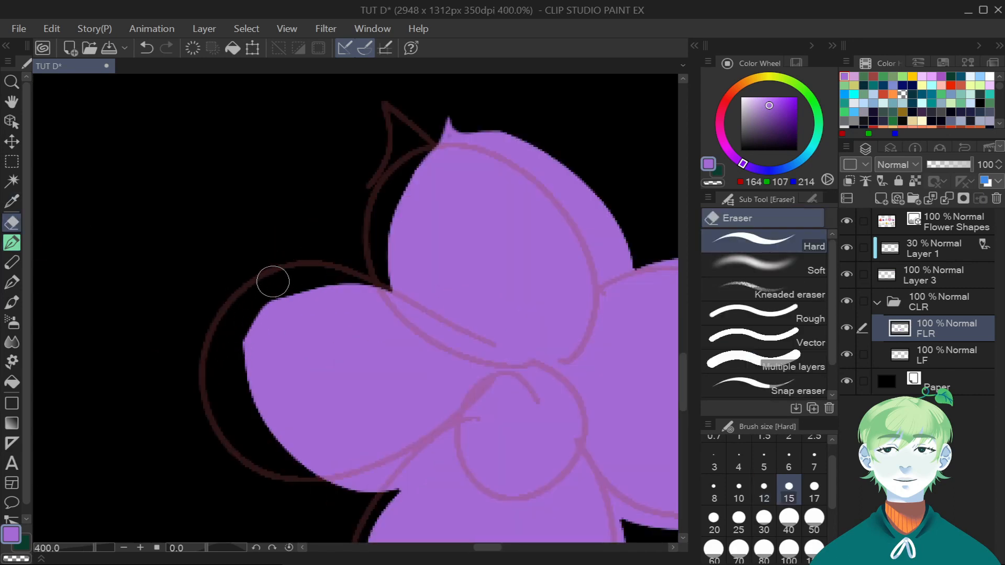
{"action": "scroll", "coordinate": [247, 295], "scroll_direction": "down", "scroll_amount": 3}
{"action": "scroll", "coordinate": [247, 293], "scroll_direction": "up", "scroll_amount": 1}
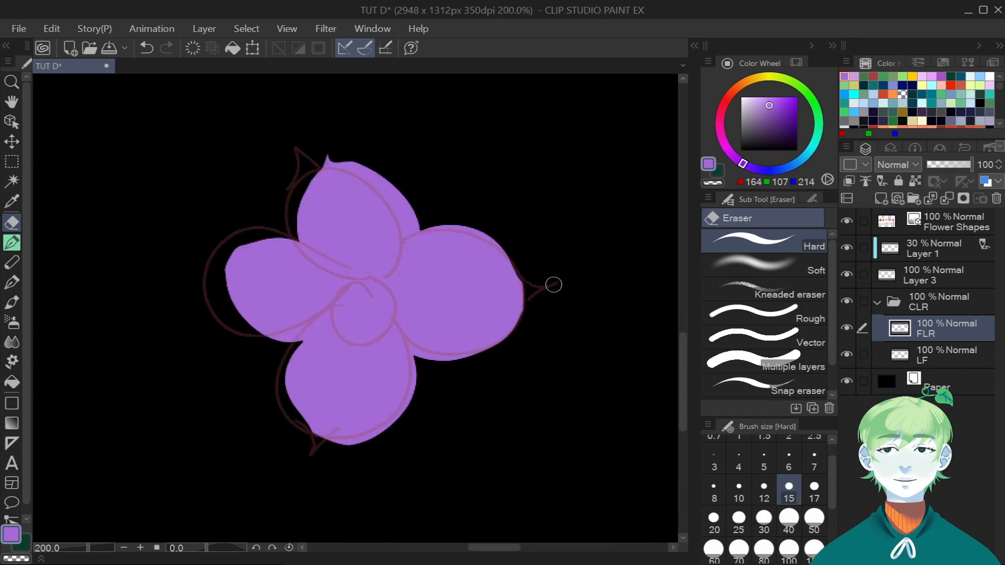
Redraw a small pointed tip on the left petal of the violet flower with the G-pen PP at size 12.
{"action": "scroll", "coordinate": [345, 155], "scroll_direction": "up", "scroll_amount": 2}
{"action": "key", "text": "p"}
{"action": "mouse_move", "coordinate": [92, 345]}
{"action": "left_mouse_down"}
{"action": "mouse_move", "coordinate": [105, 386]}
{"action": "mouse_move", "coordinate": [131, 342]}
{"action": "left_mouse_up"}
{"action": "scroll", "coordinate": [115, 367], "scroll_direction": "down", "scroll_amount": 3}
{"action": "left_click_drag", "start_coordinate": [350, 317], "coordinate": [117, 359]}
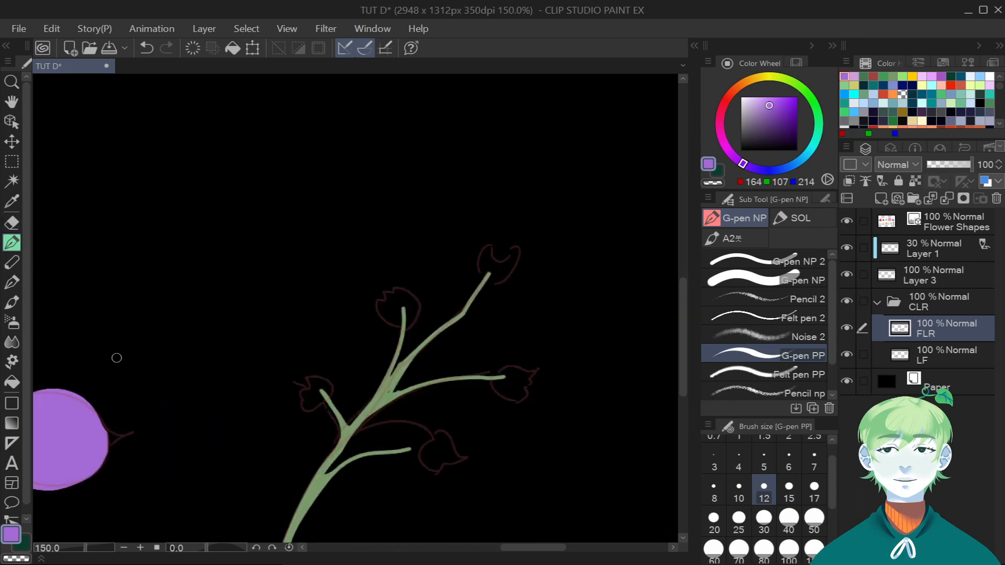
{"action": "scroll", "coordinate": [356, 392], "scroll_direction": "down", "scroll_amount": 2}
{"action": "left_click_drag", "start_coordinate": [36, 361], "coordinate": [251, 373]}
{"action": "key", "text": "e"}
{"action": "scroll", "coordinate": [371, 403], "scroll_direction": "up", "scroll_amount": 3}
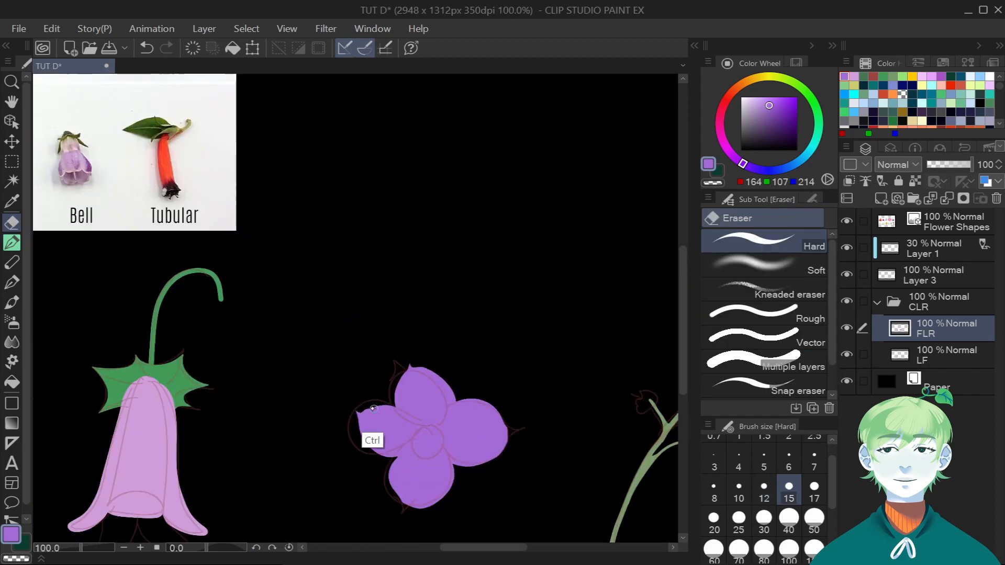
Draw small pointed tips on the lower and right petals of the violet flower with the G-pen PP at size 12.
{"action": "left_click_drag", "start_coordinate": [682, 341], "coordinate": [683, 395]}
{"action": "scroll", "coordinate": [466, 330], "scroll_direction": "up", "scroll_amount": 1}
{"action": "left_click", "coordinate": [12, 242]}
{"action": "mouse_move", "coordinate": [407, 387]}
{"action": "left_mouse_down"}
{"action": "mouse_move", "coordinate": [406, 348]}
{"action": "mouse_move", "coordinate": [432, 367]}
{"action": "mouse_move", "coordinate": [405, 391]}
{"action": "mouse_move", "coordinate": [460, 376]}
{"action": "left_mouse_up"}
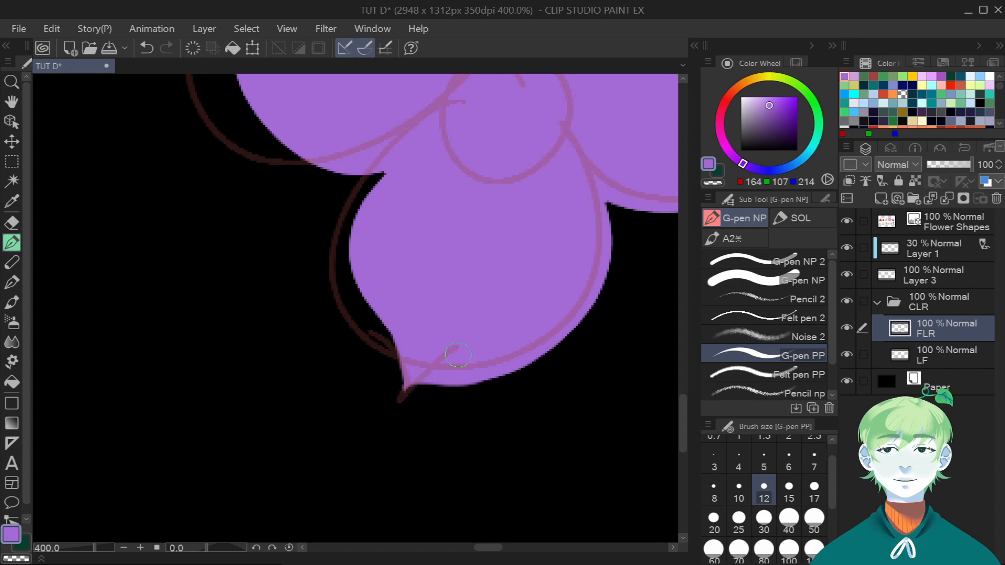
{"action": "scroll", "coordinate": [459, 356], "scroll_direction": "down", "scroll_amount": 8}
{"action": "scroll", "coordinate": [581, 283], "scroll_direction": "up", "scroll_amount": 8}
{"action": "mouse_move", "coordinate": [610, 294]}
{"action": "left_mouse_down"}
{"action": "mouse_move", "coordinate": [554, 225]}
{"action": "mouse_move", "coordinate": [608, 299]}
{"action": "mouse_move", "coordinate": [549, 309]}
{"action": "left_mouse_up"}
{"action": "left_click", "coordinate": [11, 223]}
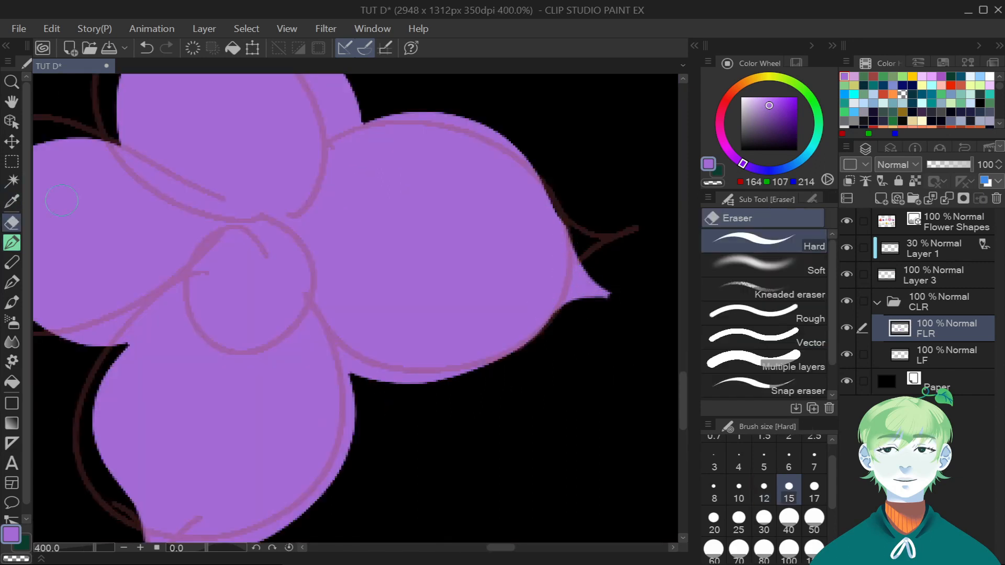
{"action": "scroll", "coordinate": [616, 331], "scroll_direction": "down", "scroll_amount": 8}
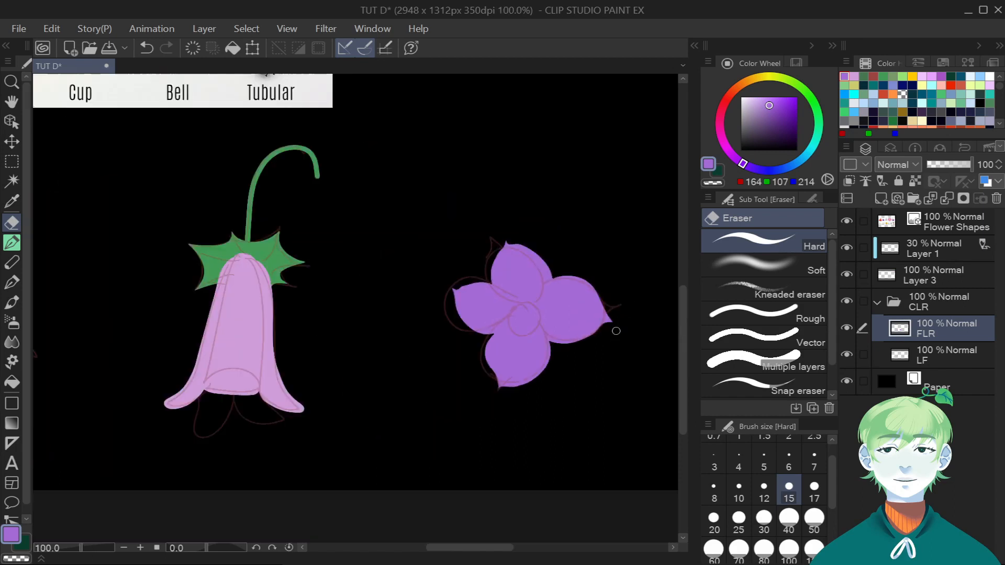
Set the drawing colour to pale cream (255, 251, 220) and choose the G-pen NP 2 for the branch's buds.
{"action": "left_click_drag", "start_coordinate": [450, 548], "coordinate": [507, 559]}
{"action": "left_click", "coordinate": [11, 247]}
{"action": "left_click", "coordinate": [763, 77]}
{"action": "left_click", "coordinate": [754, 96]}
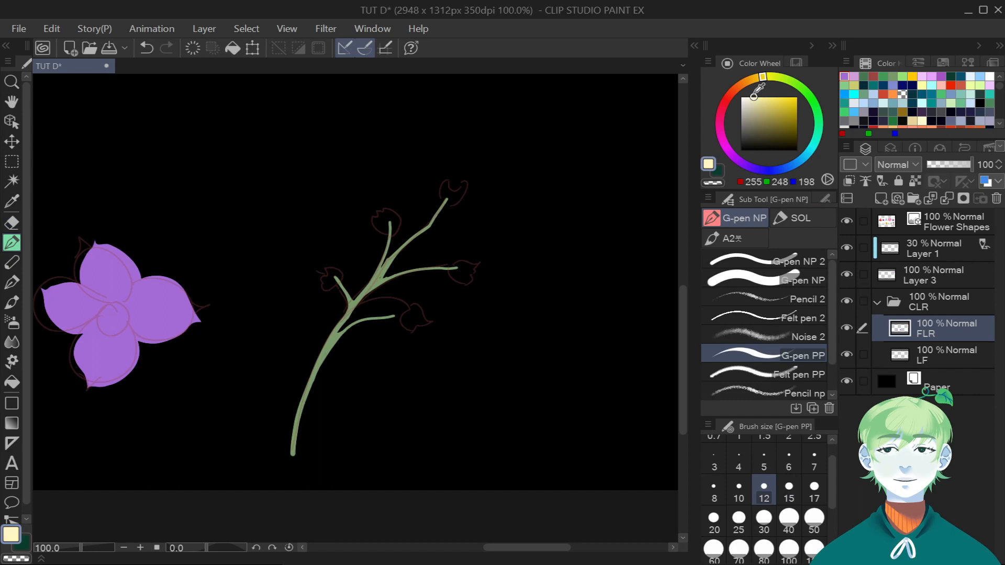
{"action": "left_click", "coordinate": [754, 260]}
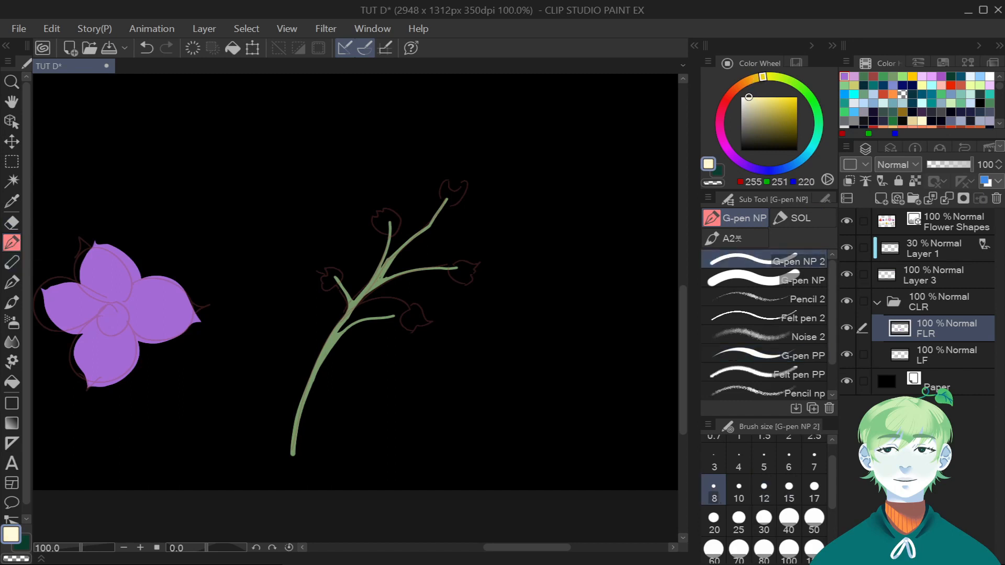
Paint a round cream bud at size 30 on the branch's leftmost twig, with a frilled top edge at size 5.
{"action": "scroll", "coordinate": [339, 272], "scroll_direction": "up", "scroll_amount": 4}
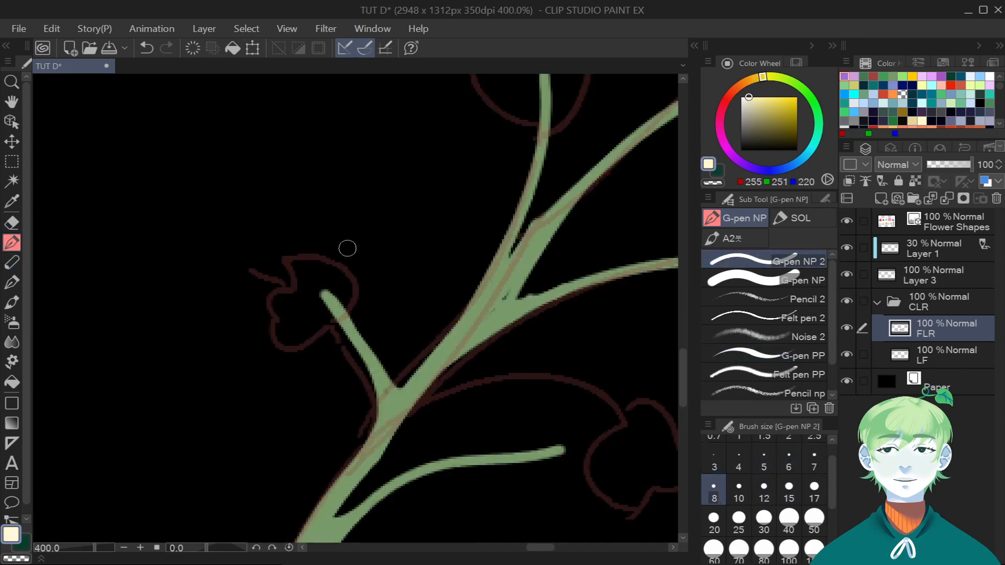
{"action": "left_click", "coordinate": [764, 518]}
{"action": "mouse_move", "coordinate": [314, 281]}
{"action": "left_mouse_down"}
{"action": "mouse_move", "coordinate": [281, 280]}
{"action": "mouse_move", "coordinate": [285, 216]}
{"action": "mouse_move", "coordinate": [272, 200]}
{"action": "mouse_move", "coordinate": [299, 210]}
{"action": "left_mouse_up"}
{"action": "left_click", "coordinate": [764, 457]}
{"action": "scroll", "coordinate": [265, 258], "scroll_direction": "up", "scroll_amount": 2}
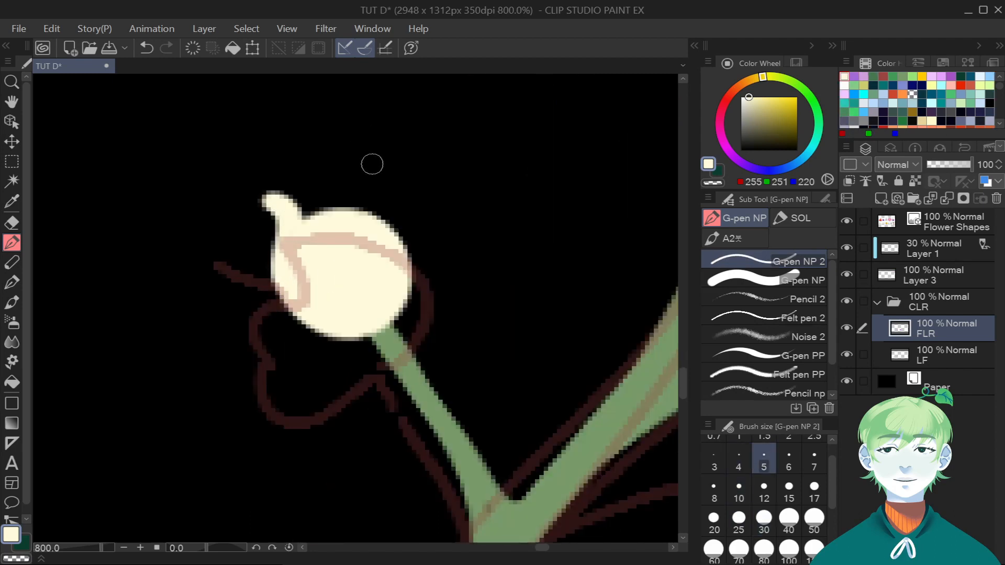
{"action": "key", "text": "ctrl+z"}
{"action": "key", "text": "ctrl+z"}
{"action": "mouse_move", "coordinate": [286, 293]}
{"action": "left_mouse_down"}
{"action": "mouse_move", "coordinate": [280, 211]}
{"action": "mouse_move", "coordinate": [298, 225]}
{"action": "mouse_move", "coordinate": [316, 202]}
{"action": "mouse_move", "coordinate": [336, 205]}
{"action": "mouse_move", "coordinate": [322, 197]}
{"action": "mouse_move", "coordinate": [338, 217]}
{"action": "mouse_move", "coordinate": [335, 198]}
{"action": "mouse_move", "coordinate": [361, 214]}
{"action": "left_mouse_up"}
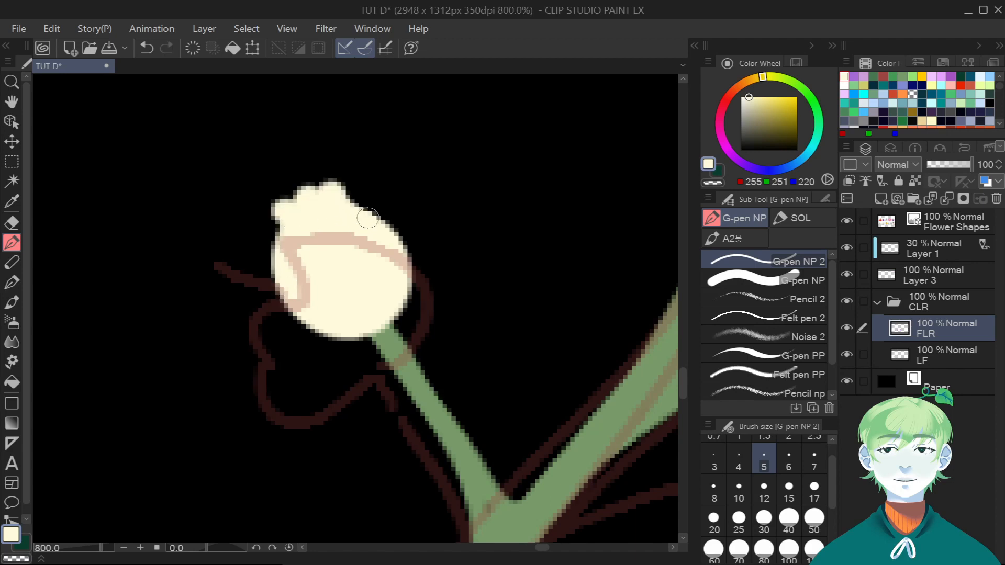
Select the cream bud with a rectangle, transform it to be lower and slightly wider, and deselect.
{"action": "key", "text": "m"}
{"action": "left_click_drag", "start_coordinate": [213, 157], "coordinate": [451, 367]}
{"action": "key", "text": "ctrl+t"}
{"action": "left_click_drag", "start_coordinate": [333, 159], "coordinate": [343, 183]}
{"action": "left_click_drag", "start_coordinate": [457, 274], "coordinate": [464, 258]}
{"action": "left_click_drag", "start_coordinate": [219, 272], "coordinate": [221, 277]}
{"action": "left_click", "coordinate": [308, 400]}
{"action": "key", "text": "ctrl+d"}
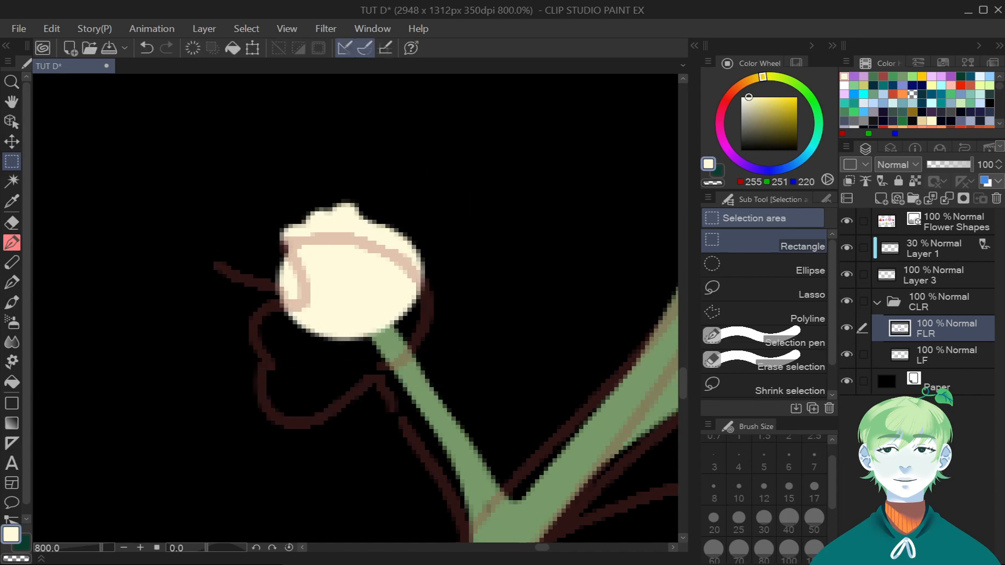
Hide the Layer 1 sketch and examine the bud and the other coloured flowers without it.
{"action": "scroll", "coordinate": [313, 403], "scroll_direction": "down", "scroll_amount": 2}
{"action": "scroll", "coordinate": [342, 340], "scroll_direction": "down", "scroll_amount": 4}
{"action": "left_click", "coordinate": [848, 220]}
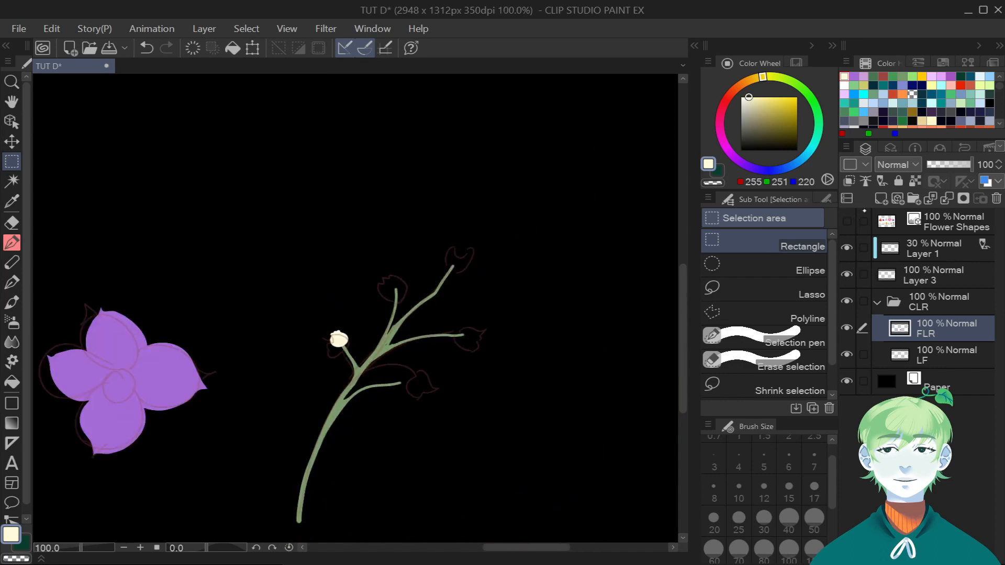
{"action": "left_click", "coordinate": [847, 248]}
{"action": "key", "text": "ctrl+plus"}
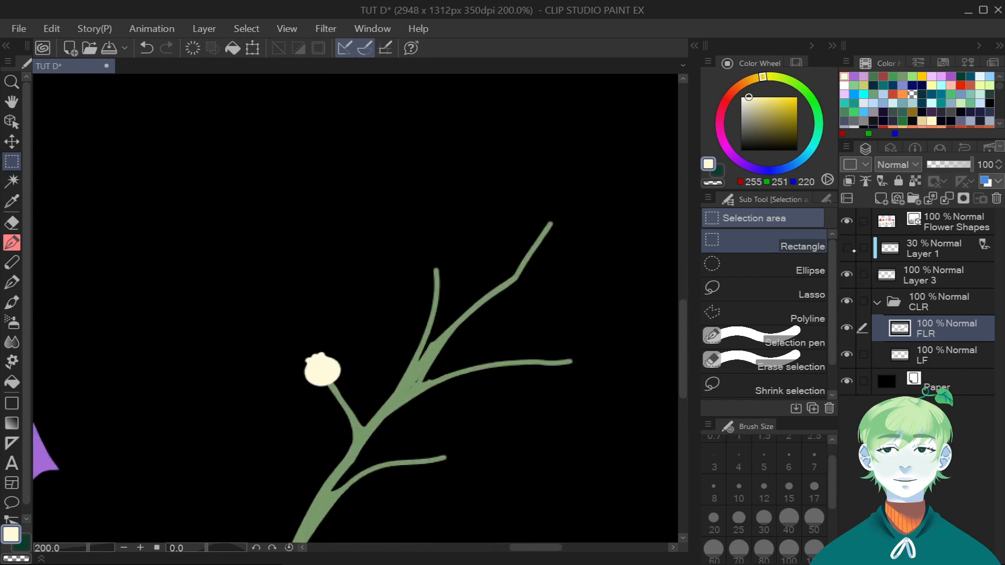
{"action": "scroll", "coordinate": [386, 350], "scroll_direction": "down", "scroll_amount": 4}
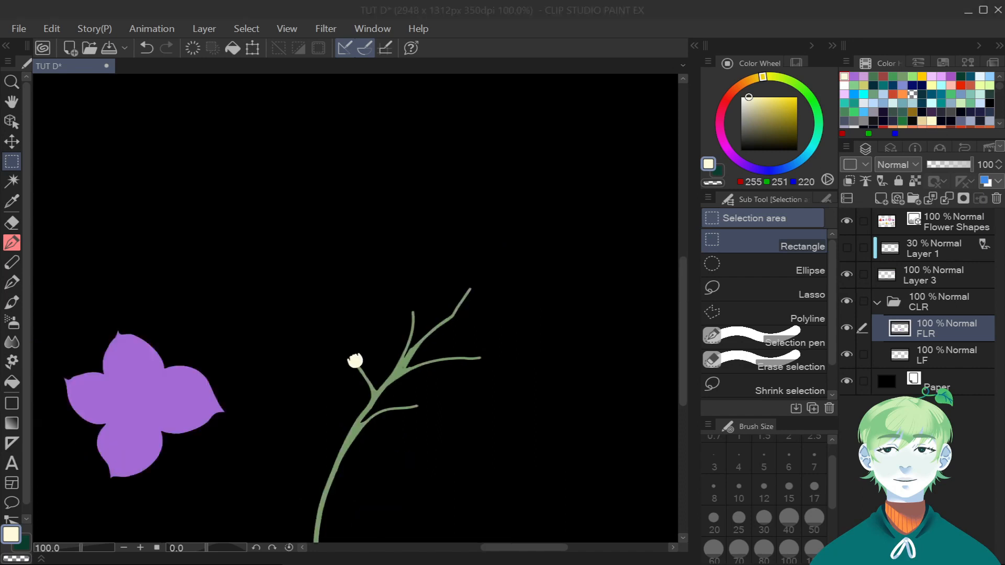
{"action": "left_click_drag", "start_coordinate": [285, 204], "coordinate": [348, 251]}
{"action": "scroll", "coordinate": [501, 375], "scroll_direction": "up", "scroll_amount": 3}
{"action": "scroll", "coordinate": [501, 376], "scroll_direction": "up", "scroll_amount": 1}
{"action": "scroll", "coordinate": [419, 335], "scroll_direction": "down", "scroll_amount": 5}
{"action": "left_click_drag", "start_coordinate": [542, 548], "coordinate": [465, 549]}
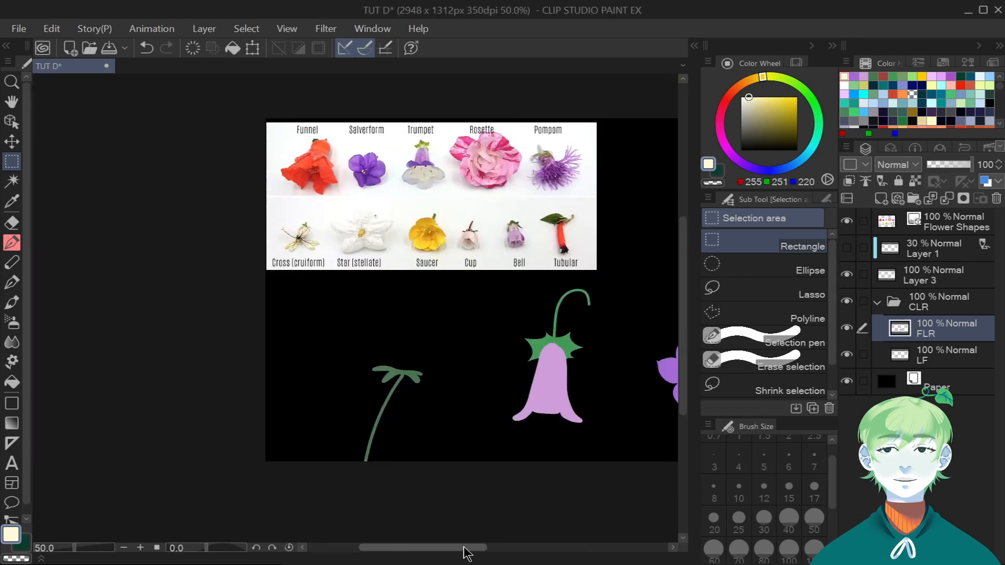
{"action": "scroll", "coordinate": [388, 305], "scroll_direction": "up", "scroll_amount": 4}
{"action": "scroll", "coordinate": [421, 413], "scroll_direction": "up", "scroll_amount": 2}
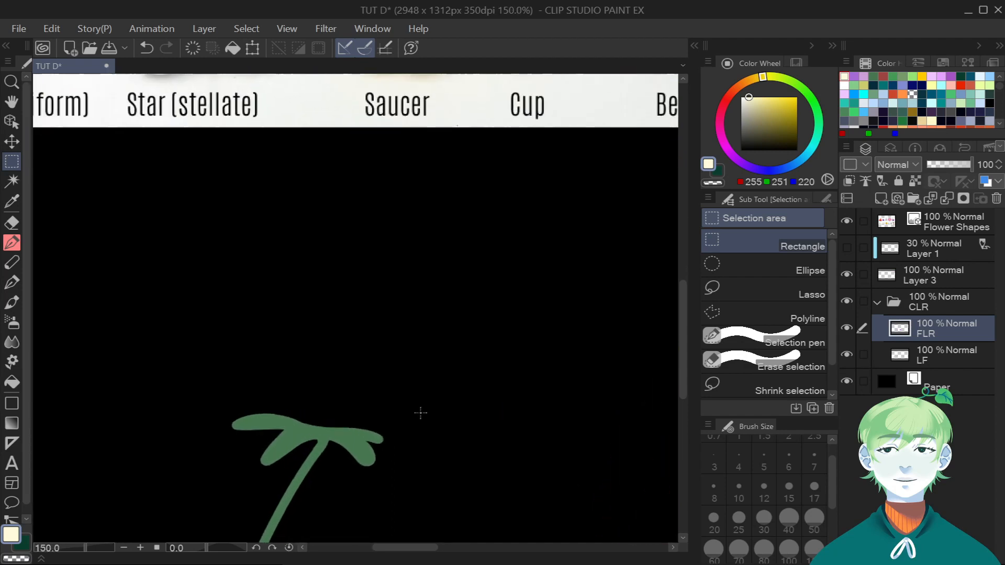
Show the Layer 1 sketch and set the drawing colour to orange (255, 139, 30) for the drooping daisy.
{"action": "left_click", "coordinate": [847, 248]}
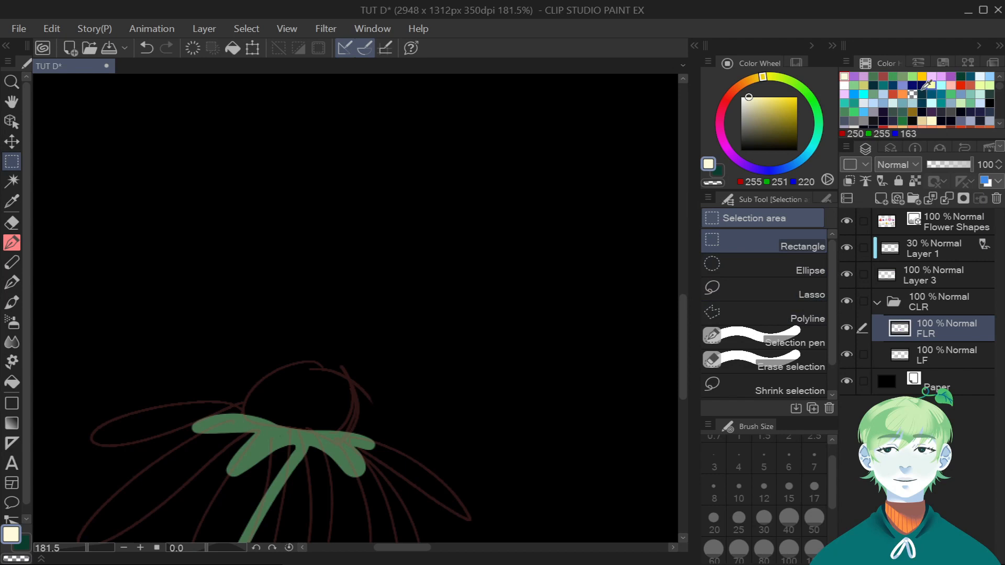
{"action": "left_click", "coordinate": [744, 83]}
{"action": "left_click", "coordinate": [790, 96]}
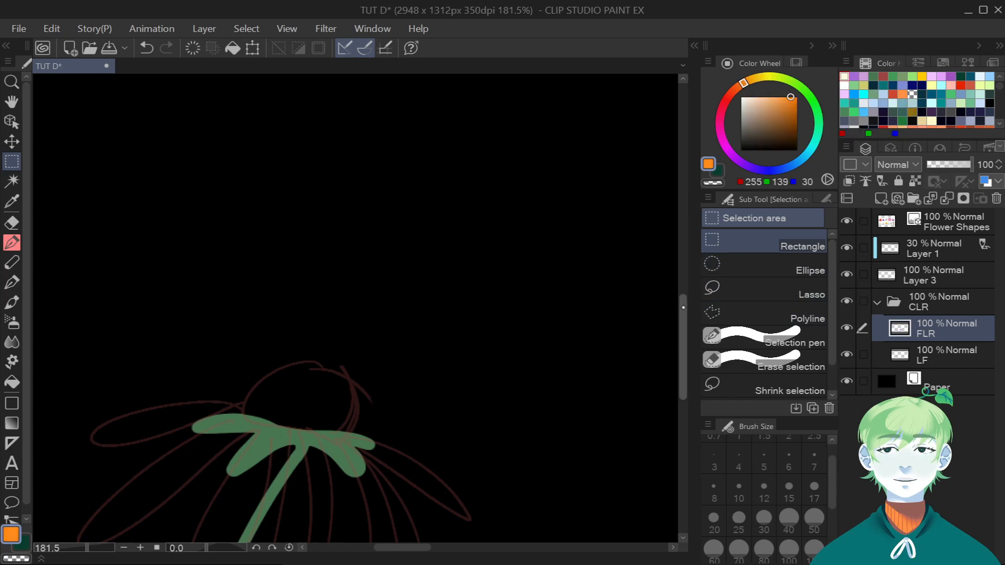
{"action": "scroll", "coordinate": [356, 314], "scroll_direction": "down", "scroll_amount": 5}
Outline the three right-hand petals of the drooping daisy sketch in orange with the G-pen NP 2 at size 5.
{"action": "left_click", "coordinate": [11, 242]}
{"action": "mouse_move", "coordinate": [320, 283]}
{"action": "left_mouse_down"}
{"action": "mouse_move", "coordinate": [407, 310]}
{"action": "mouse_move", "coordinate": [464, 351]}
{"action": "mouse_move", "coordinate": [476, 374]}
{"action": "mouse_move", "coordinate": [375, 305]}
{"action": "mouse_move", "coordinate": [319, 283]}
{"action": "mouse_move", "coordinate": [363, 329]}
{"action": "mouse_move", "coordinate": [404, 424]}
{"action": "left_mouse_up"}
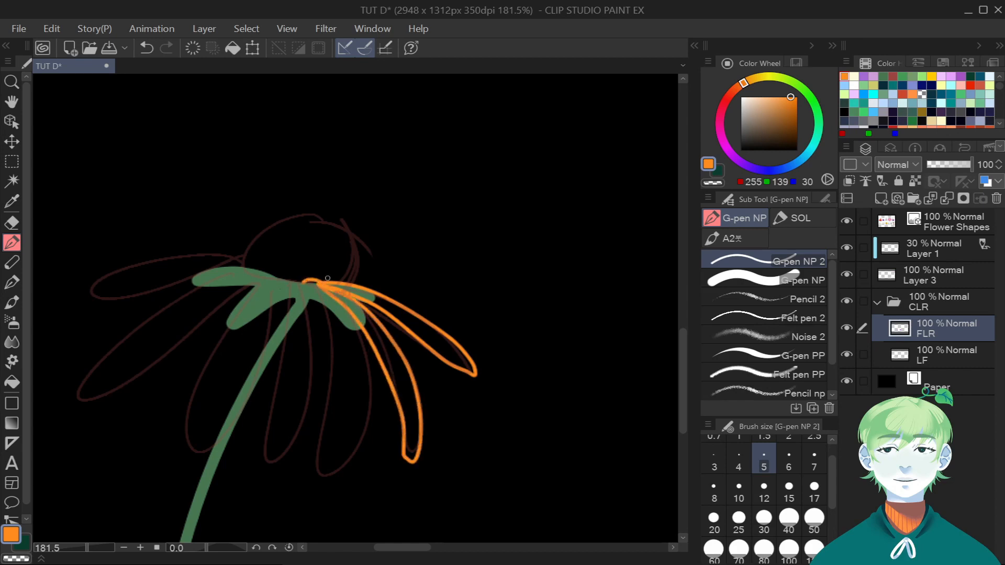
{"action": "mouse_move", "coordinate": [307, 283]}
{"action": "left_mouse_down"}
{"action": "mouse_move", "coordinate": [334, 324]}
{"action": "mouse_move", "coordinate": [336, 382]}
{"action": "left_mouse_up"}
{"action": "mouse_move", "coordinate": [341, 473]}
{"action": "left_mouse_down"}
{"action": "mouse_move", "coordinate": [352, 413]}
{"action": "mouse_move", "coordinate": [350, 356]}
{"action": "left_mouse_up"}
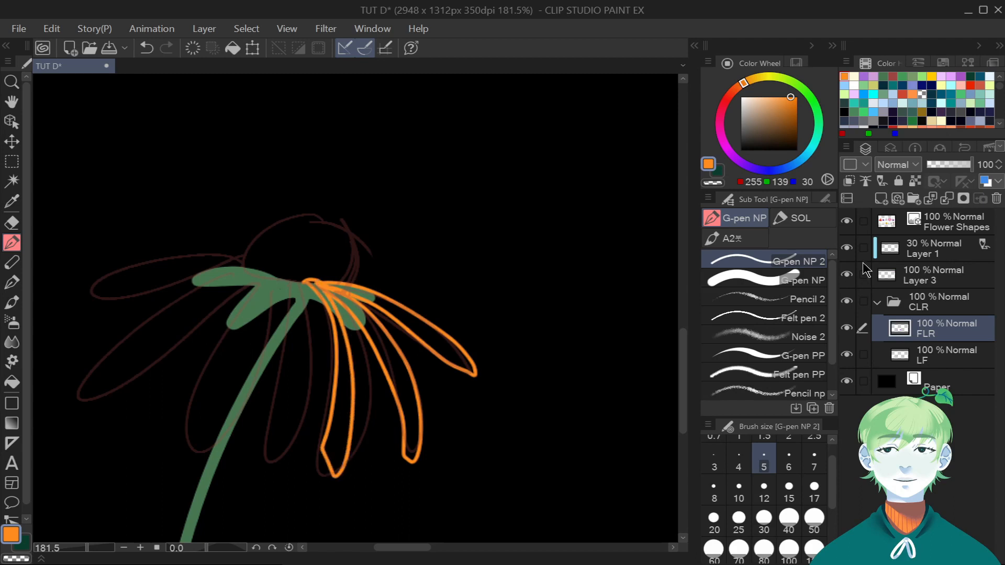
Hide the Layer 1 sketch and outline four more drooping orange petals across the daisy's left half.
{"action": "left_click", "coordinate": [849, 248]}
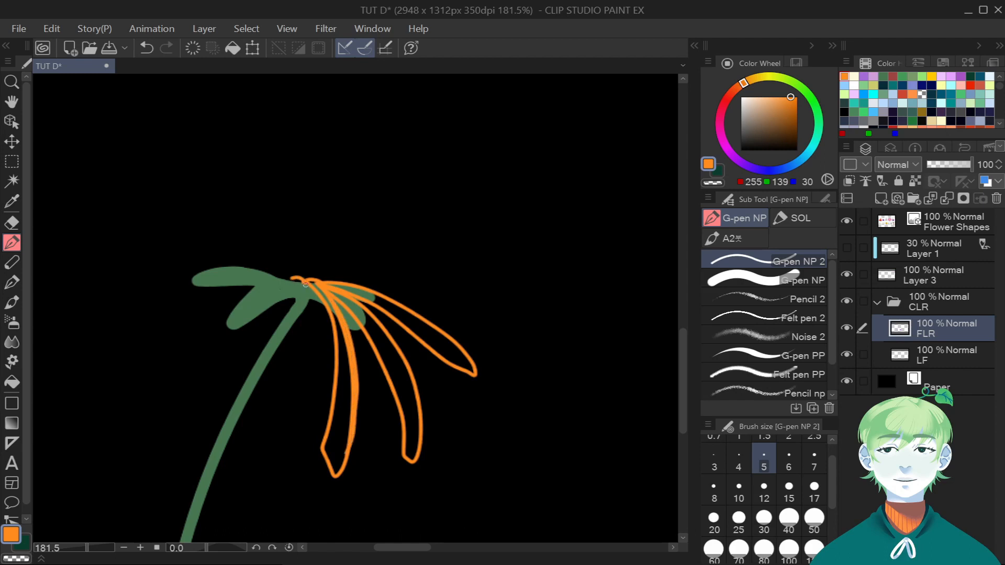
{"action": "mouse_move", "coordinate": [292, 339]}
{"action": "left_mouse_down"}
{"action": "mouse_move", "coordinate": [268, 407]}
{"action": "mouse_move", "coordinate": [277, 443]}
{"action": "left_mouse_up"}
{"action": "left_click_drag", "start_coordinate": [299, 391], "coordinate": [303, 281]}
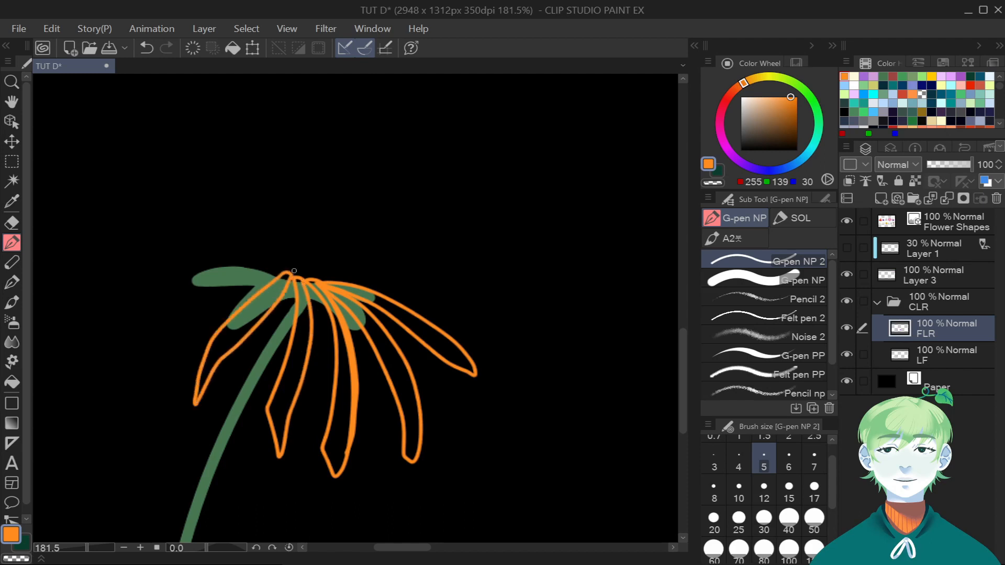
{"action": "key", "text": "ctrl+z"}
{"action": "left_click_drag", "start_coordinate": [283, 277], "coordinate": [201, 359]}
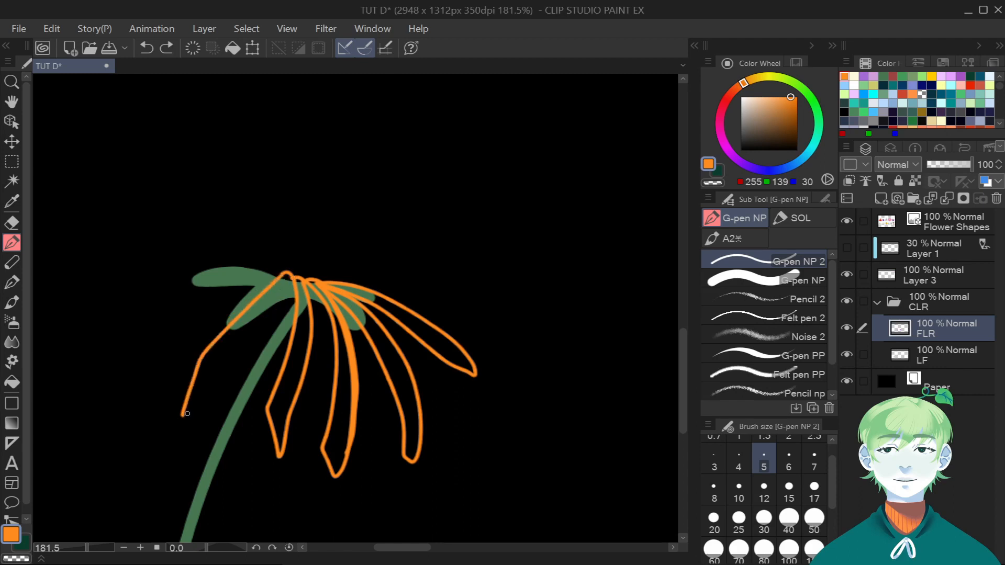
{"action": "left_click_drag", "start_coordinate": [187, 414], "coordinate": [260, 322]}
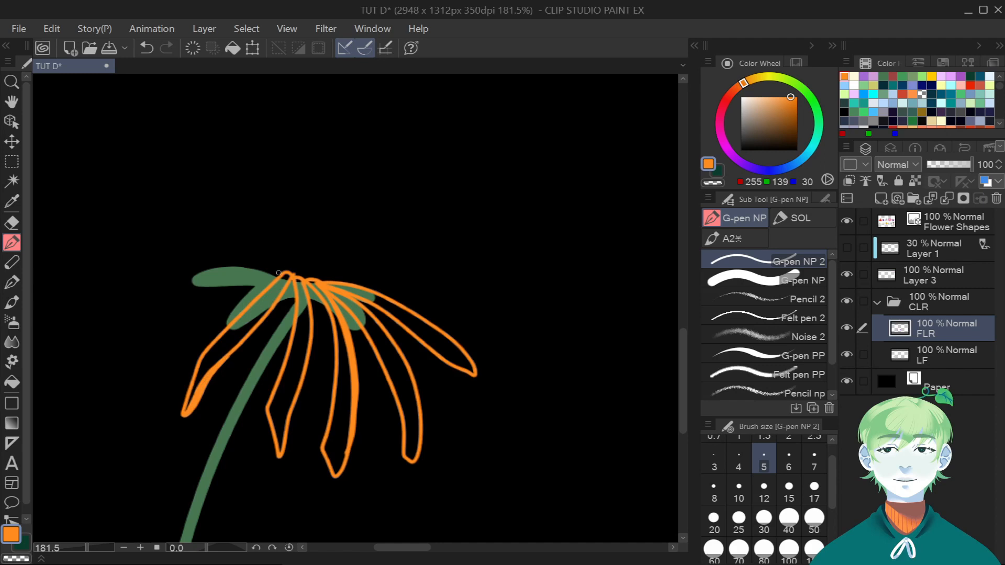
{"action": "mouse_move", "coordinate": [270, 270]}
{"action": "left_mouse_down"}
{"action": "mouse_move", "coordinate": [175, 305]}
{"action": "mouse_move", "coordinate": [131, 350]}
{"action": "left_mouse_up"}
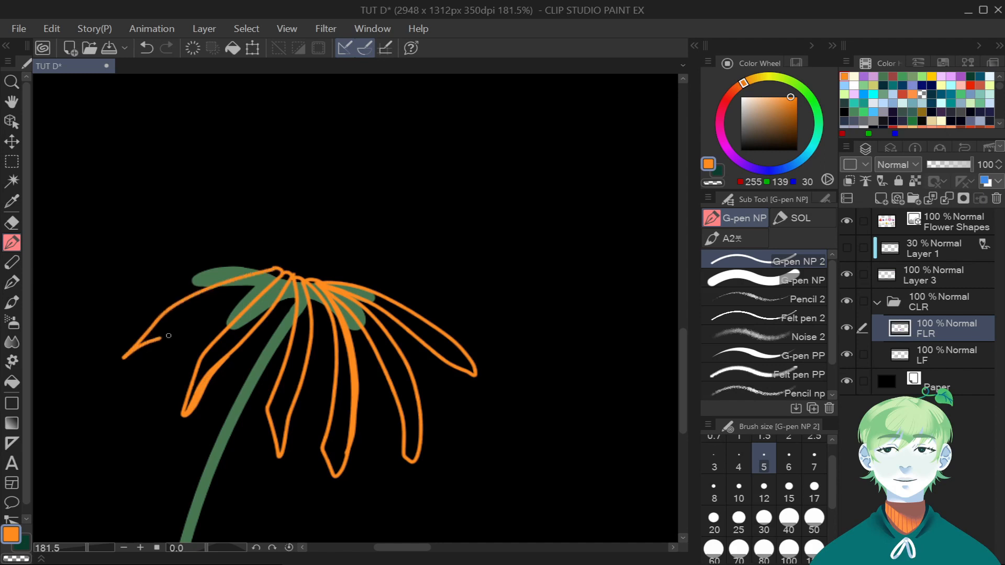
{"action": "left_click_drag", "start_coordinate": [212, 261], "coordinate": [120, 291]}
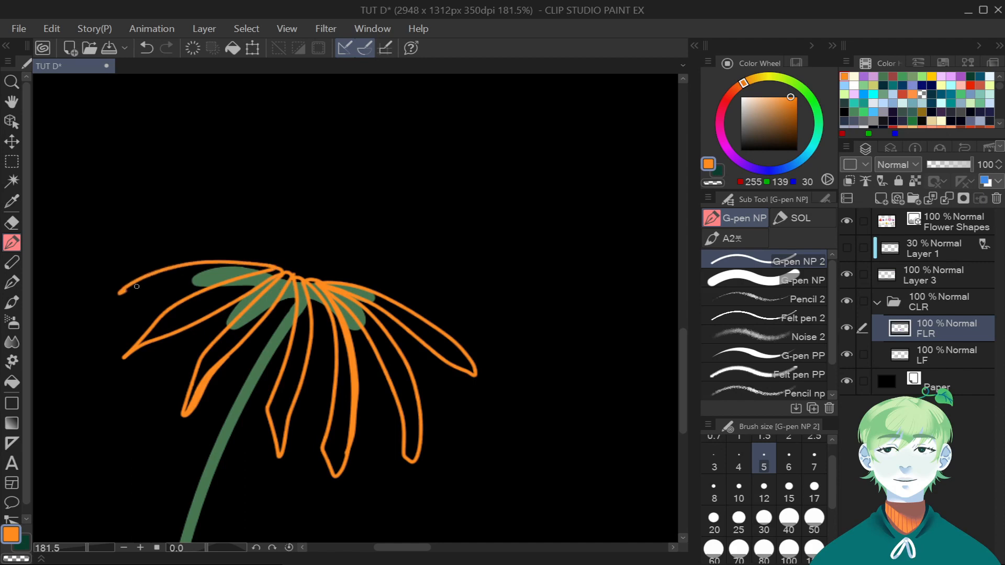
Auto-select the area outside the petal outlines, invert the selection, fill the petals with an orange rectangle and deselect.
{"action": "left_click", "coordinate": [90, 183]}
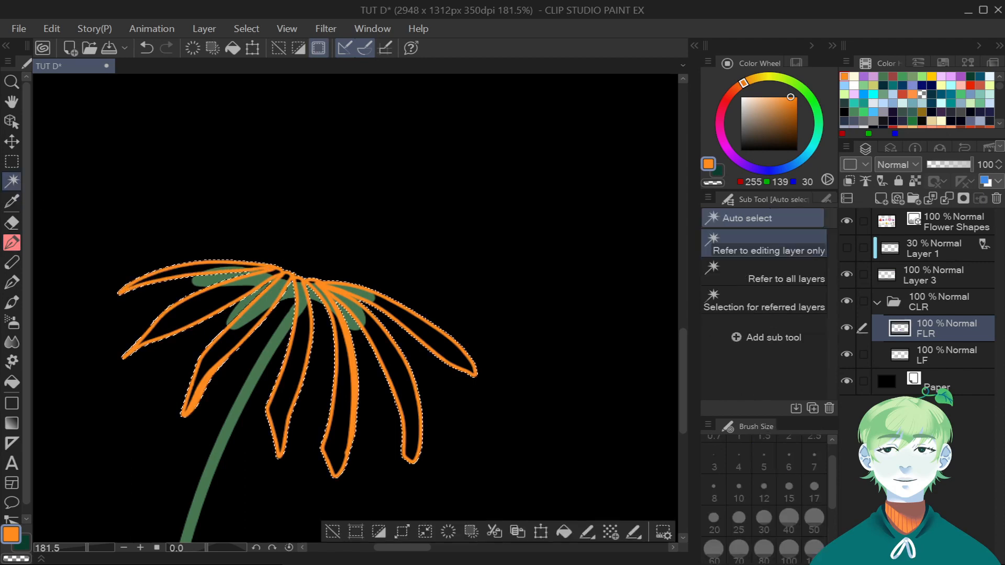
{"action": "key", "text": "ctrl+shift+i"}
{"action": "key", "text": "u"}
{"action": "left_click_drag", "start_coordinate": [90, 183], "coordinate": [479, 486]}
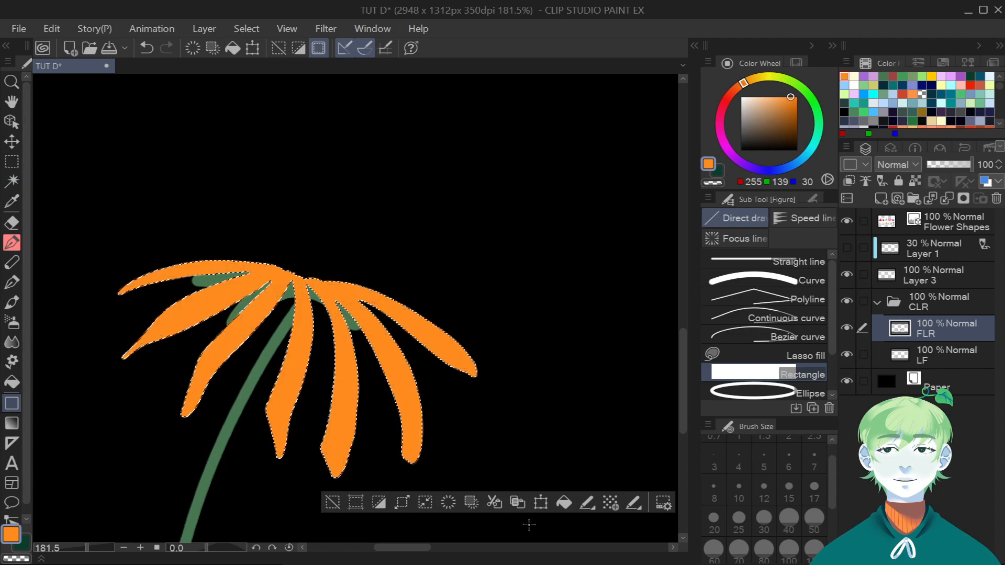
{"action": "key", "text": "ctrl+d"}
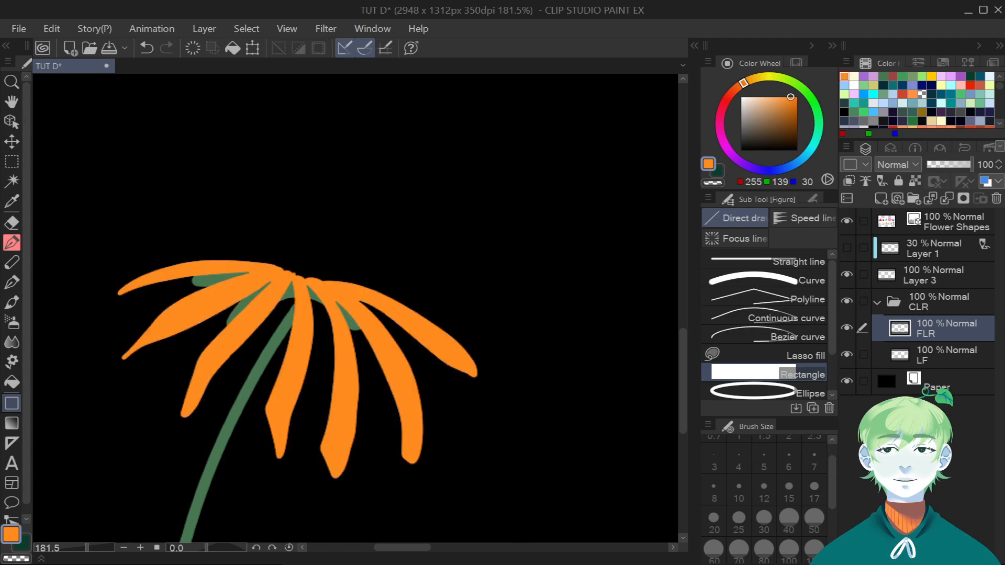
Trim and refine the tips of the orange petals with the Hard eraser at size 15.
{"action": "key", "text": "e"}
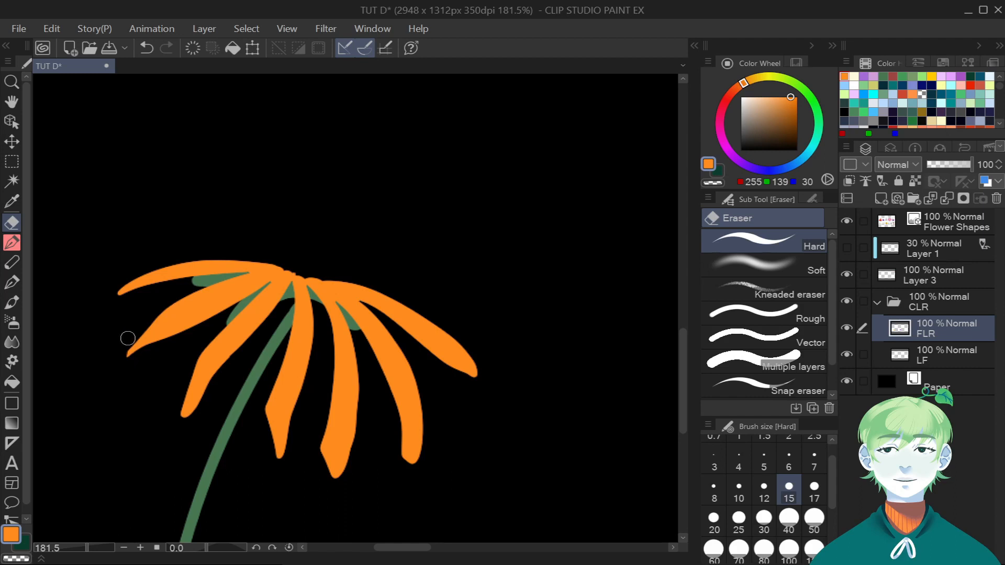
{"action": "left_click_drag", "start_coordinate": [432, 434], "coordinate": [415, 470]}
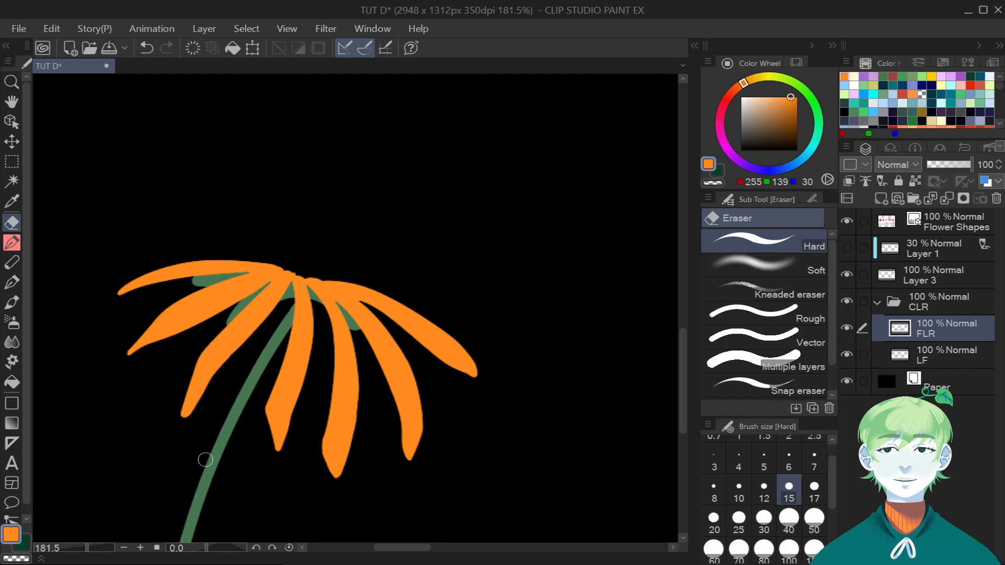
{"action": "scroll", "coordinate": [206, 460], "scroll_direction": "down", "scroll_amount": 5}
{"action": "scroll", "coordinate": [241, 435], "scroll_direction": "down", "scroll_amount": 2}
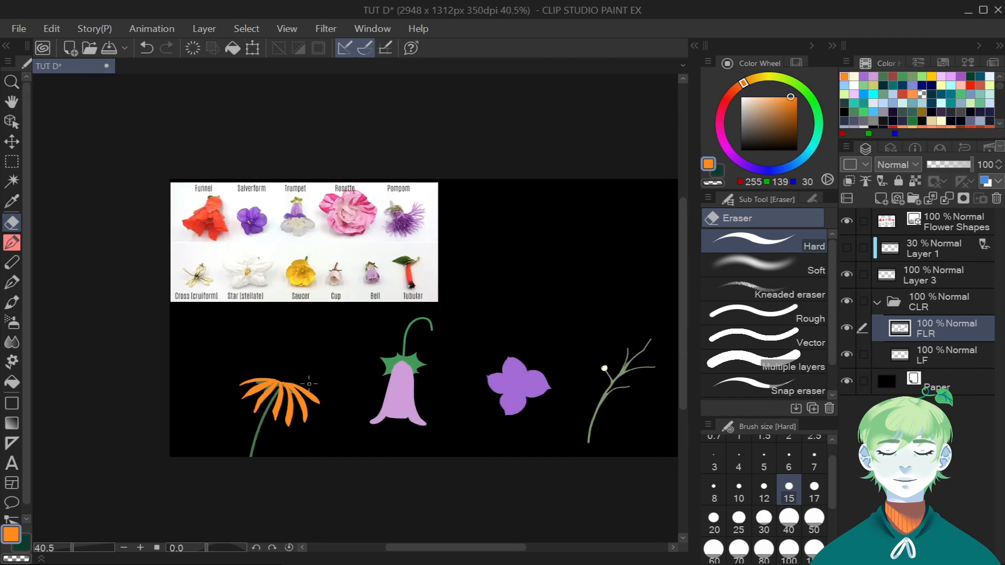
Examine the coloured daisy, bell flower, four-petal flower and branch shapes against the flower-shape reference.
{"action": "scroll", "coordinate": [474, 482], "scroll_direction": "down", "scroll_amount": 2}
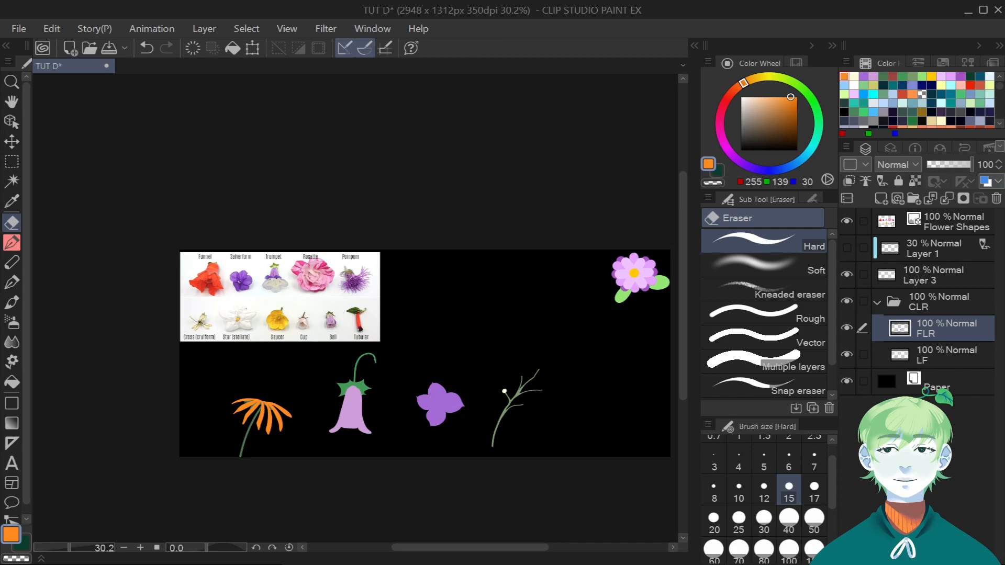
{"action": "scroll", "coordinate": [487, 458], "scroll_direction": "up", "scroll_amount": 3}
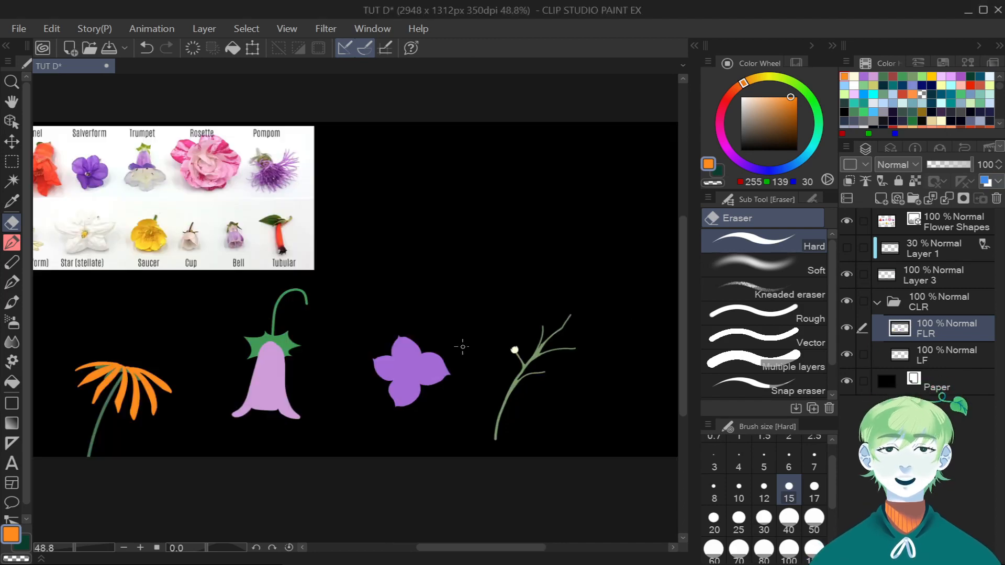
{"action": "scroll", "coordinate": [596, 367], "scroll_direction": "up", "scroll_amount": 3}
{"action": "scroll", "coordinate": [596, 367], "scroll_direction": "up", "scroll_amount": 3}
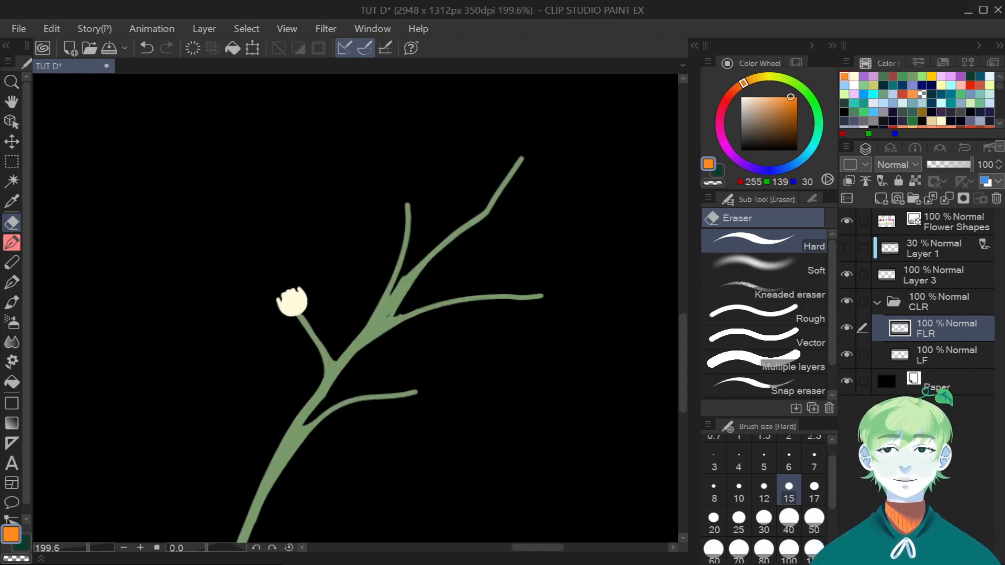
{"action": "scroll", "coordinate": [388, 327], "scroll_direction": "down", "scroll_amount": 1}
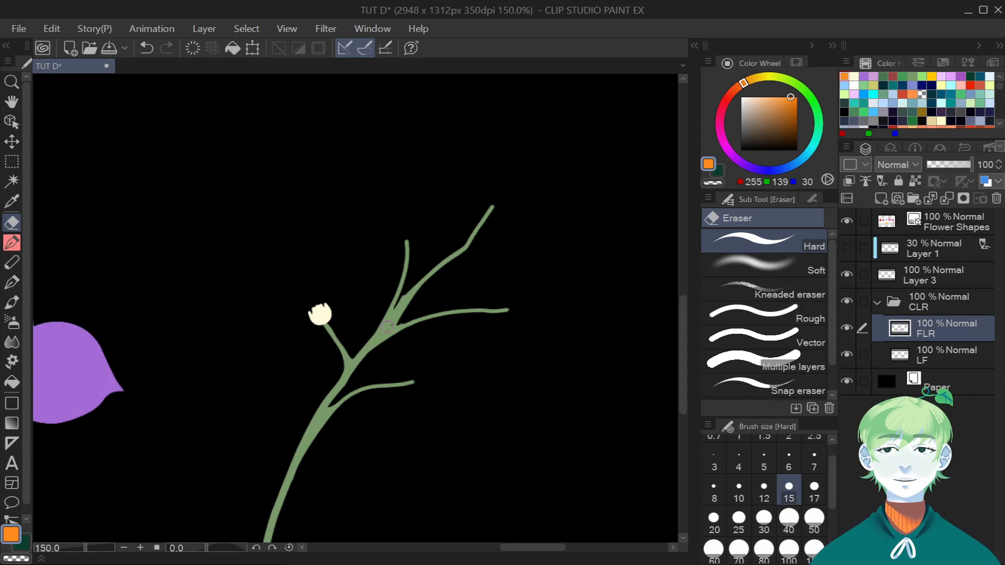
{"action": "scroll", "coordinate": [387, 327], "scroll_direction": "down", "scroll_amount": 5}
{"action": "left_click_drag", "start_coordinate": [529, 549], "coordinate": [496, 550]}
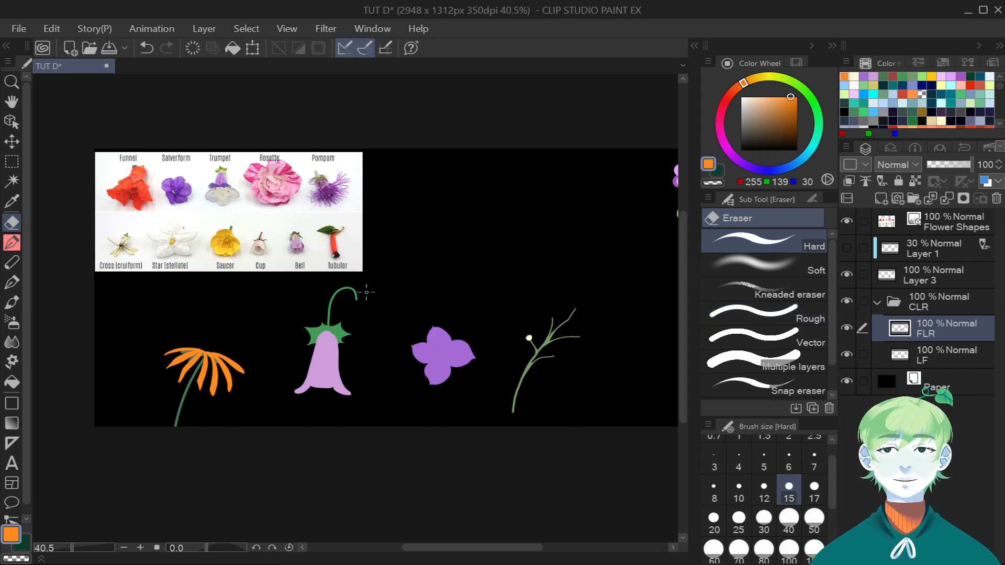
{"action": "scroll", "coordinate": [389, 290], "scroll_direction": "up", "scroll_amount": 2}
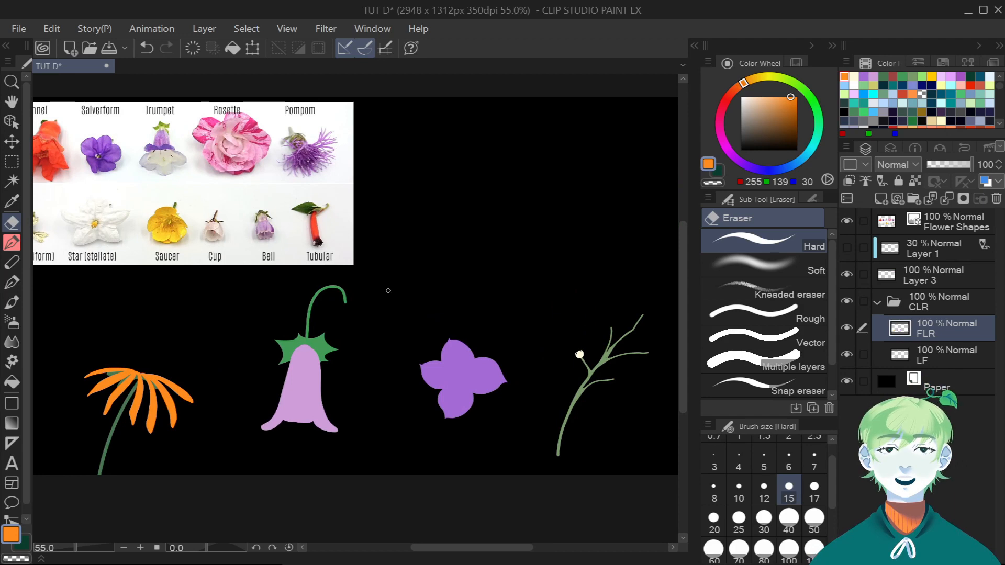
{"action": "scroll", "coordinate": [389, 291], "scroll_direction": "up", "scroll_amount": 1}
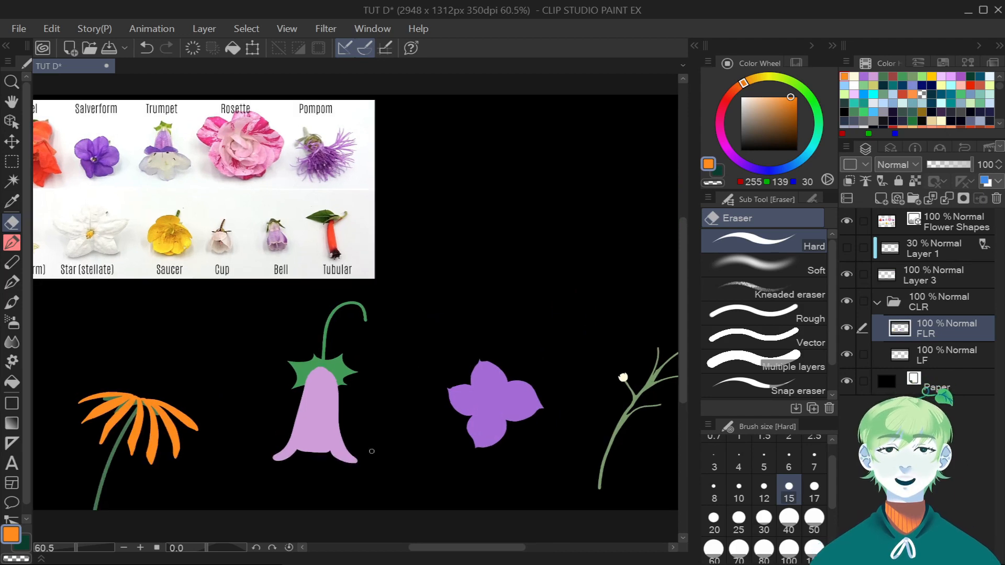
{"action": "scroll", "coordinate": [349, 394], "scroll_direction": "up", "scroll_amount": 1}
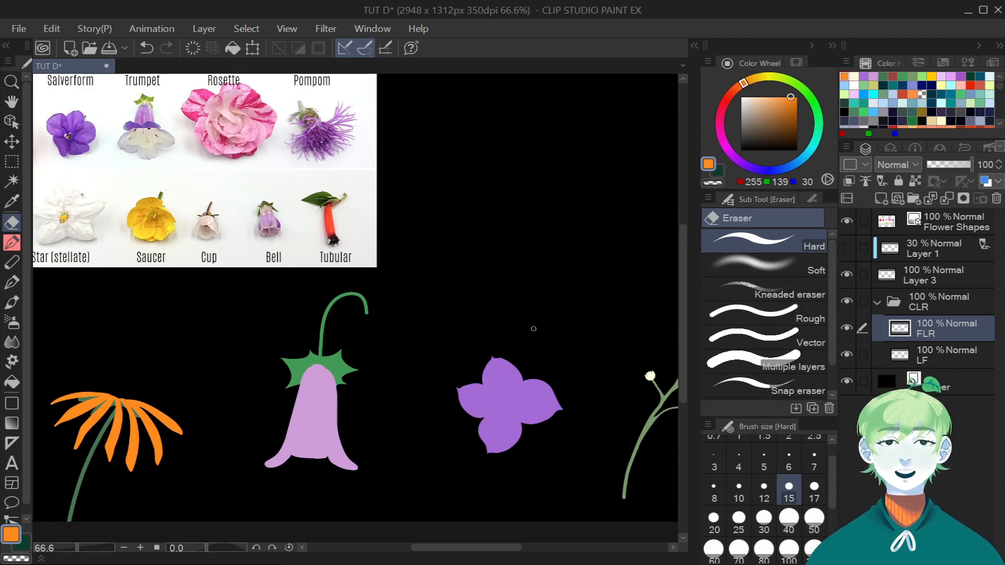
{"action": "scroll", "coordinate": [544, 366], "scroll_direction": "down", "scroll_amount": 3}
{"action": "scroll", "coordinate": [293, 401], "scroll_direction": "up", "scroll_amount": 3}
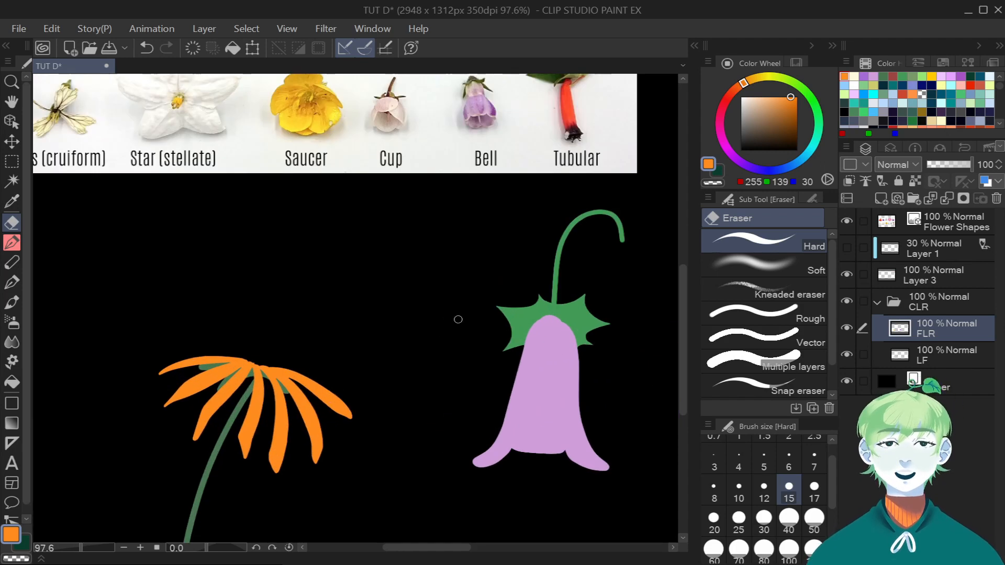
{"action": "scroll", "coordinate": [301, 404], "scroll_direction": "up", "scroll_amount": 2}
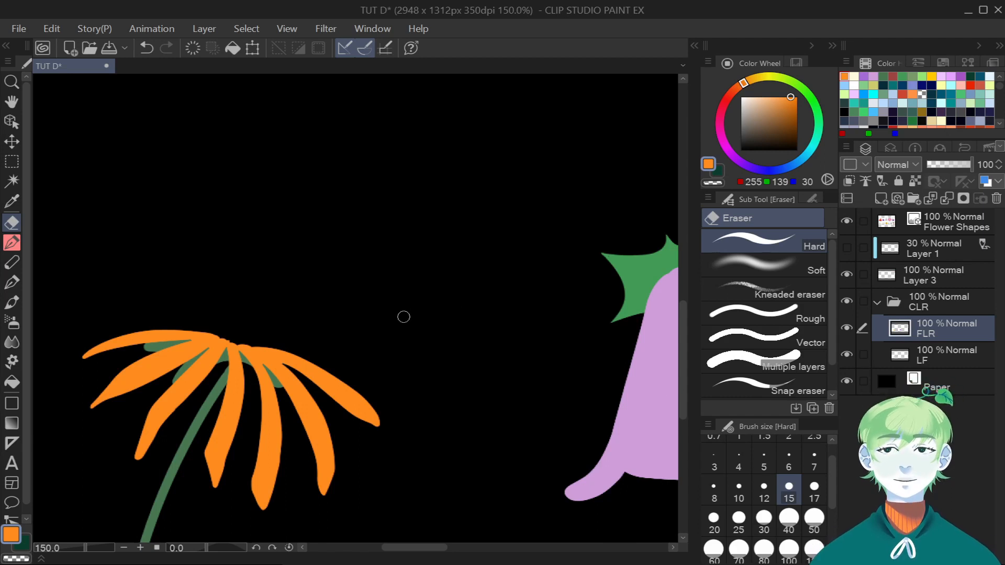
{"action": "scroll", "coordinate": [409, 316], "scroll_direction": "down", "scroll_amount": 3}
{"action": "scroll", "coordinate": [417, 323], "scroll_direction": "down", "scroll_amount": 2}
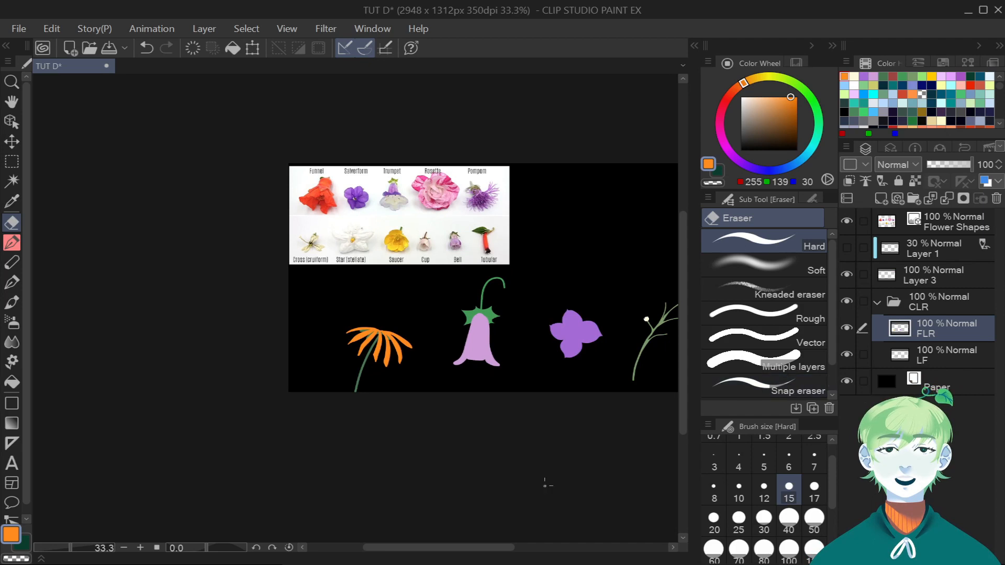
{"action": "scroll", "coordinate": [521, 549], "scroll_direction": "right", "scroll_amount": 2}
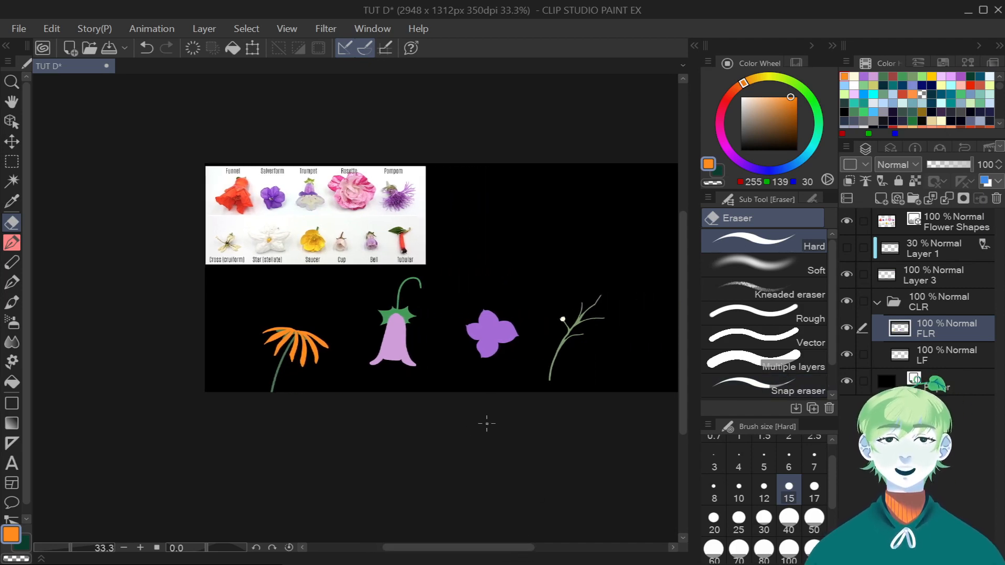
{"action": "scroll", "coordinate": [490, 414], "scroll_direction": "up", "scroll_amount": 2}
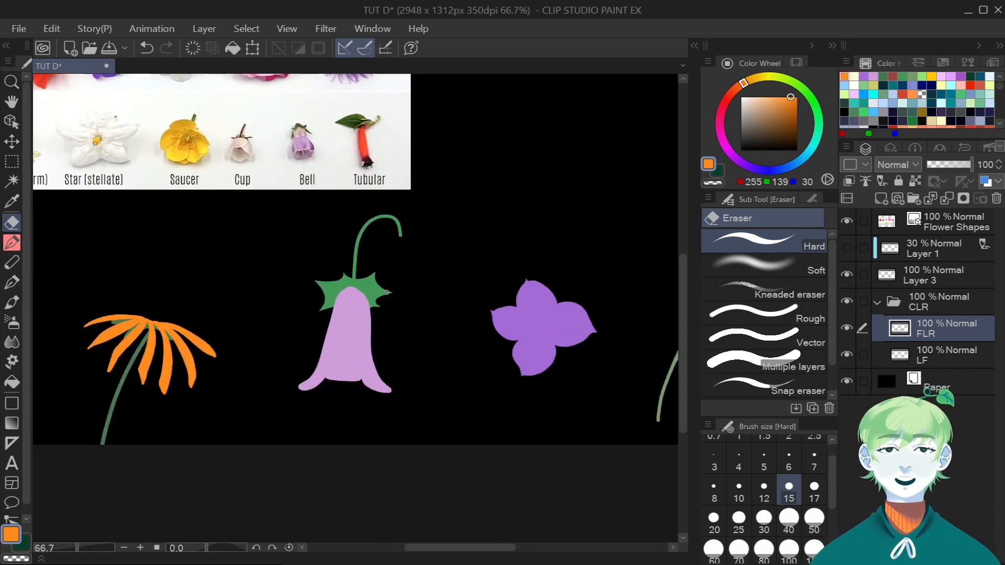
{"action": "scroll", "coordinate": [414, 323], "scroll_direction": "down", "scroll_amount": 2}
Inspect the yellow centre of the Star (stellate) reference flower and frame it with a rectangular selection.
{"action": "scroll", "coordinate": [233, 189], "scroll_direction": "up", "scroll_amount": 6}
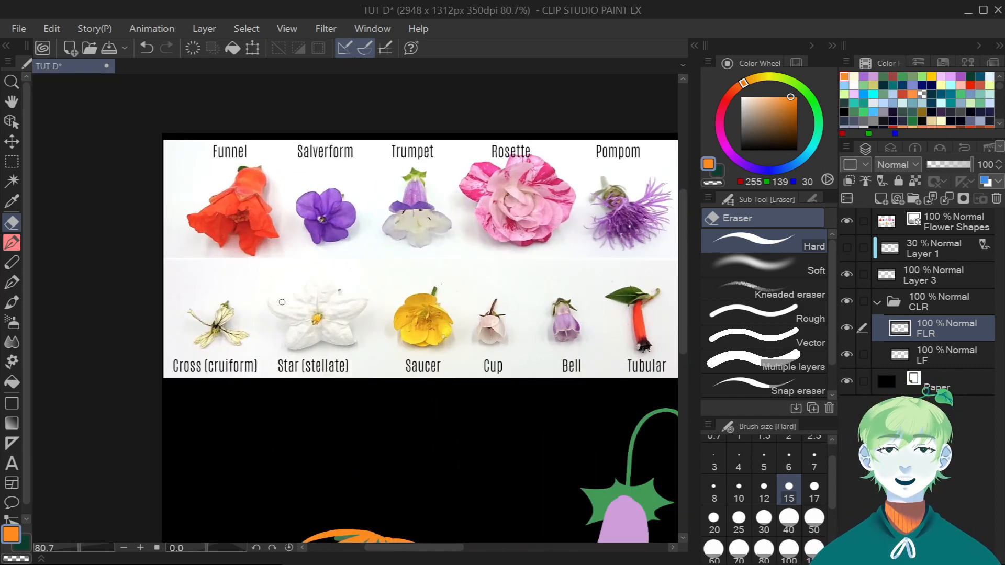
{"action": "scroll", "coordinate": [322, 344], "scroll_direction": "up", "scroll_amount": 6}
{"action": "left_click", "coordinate": [12, 243]}
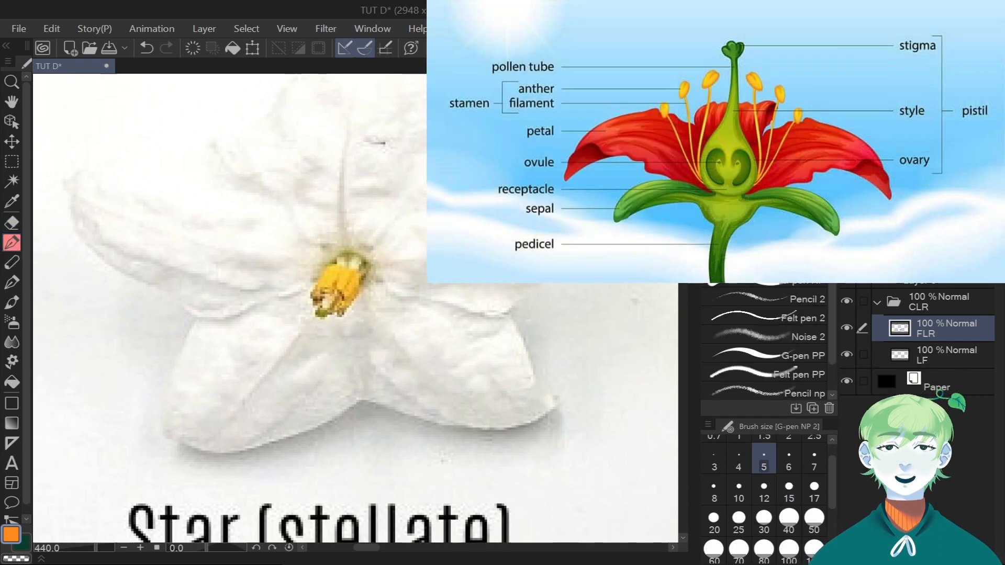
{"action": "left_click", "coordinate": [12, 162]}
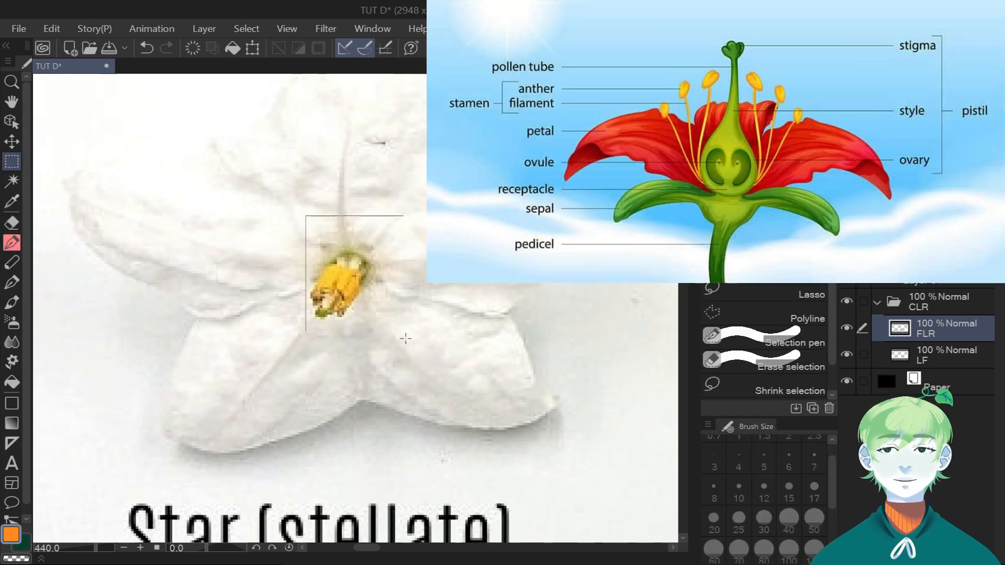
{"action": "left_click_drag", "start_coordinate": [406, 339], "coordinate": [407, 340]}
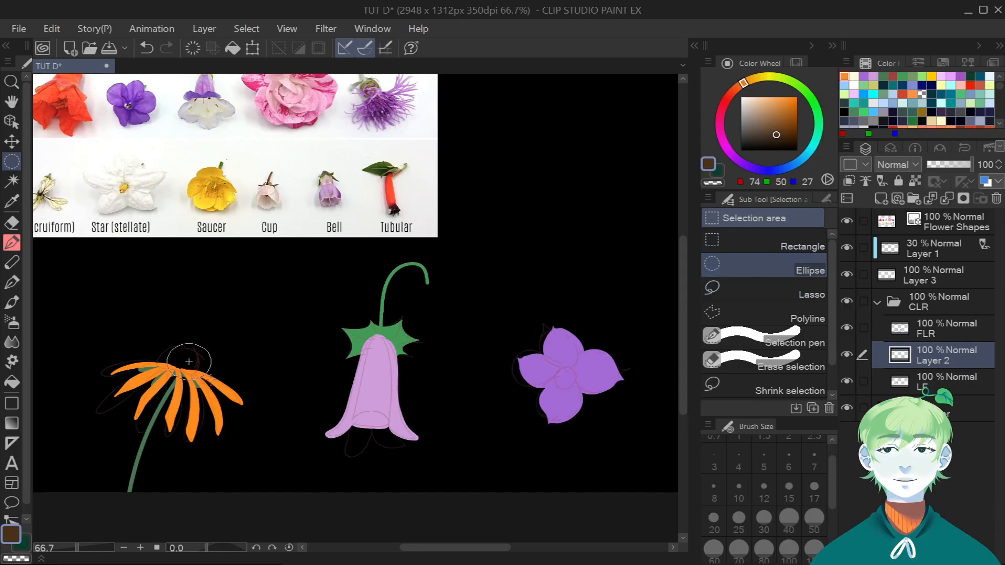
Select an ellipse over the daisy's centre, paint it dark brown (RGB 74, 50, 27) on Layer 2 with an enlarged brush and deselect.
{"action": "mouse_move", "coordinate": [211, 380]}
{"action": "left_mouse_down"}
{"action": "mouse_move", "coordinate": [210, 365]}
{"action": "mouse_move", "coordinate": [184, 358]}
{"action": "mouse_move", "coordinate": [227, 389]}
{"action": "left_mouse_up"}
{"action": "key", "text": "p"}
{"action": "key", "text": "]"}
{"action": "key", "text": "]"}
{"action": "key", "text": "]"}
{"action": "key", "text": "]"}
{"action": "key", "text": "]"}
{"action": "key", "text": "]"}
{"action": "key", "text": "]"}
{"action": "key", "text": "]"}
{"action": "key", "text": "]"}
{"action": "key", "text": "]"}
{"action": "key", "text": "]"}
{"action": "key", "text": "ctrl+d"}
Select the brown daisy centre with a rectangle, transform it to sit on top of the petals and deselect.
{"action": "left_click", "coordinate": [12, 161]}
{"action": "left_click", "coordinate": [763, 241]}
{"action": "key", "text": "ctrl+shift+t"}
{"action": "left_click_drag", "start_coordinate": [187, 344], "coordinate": [183, 340]}
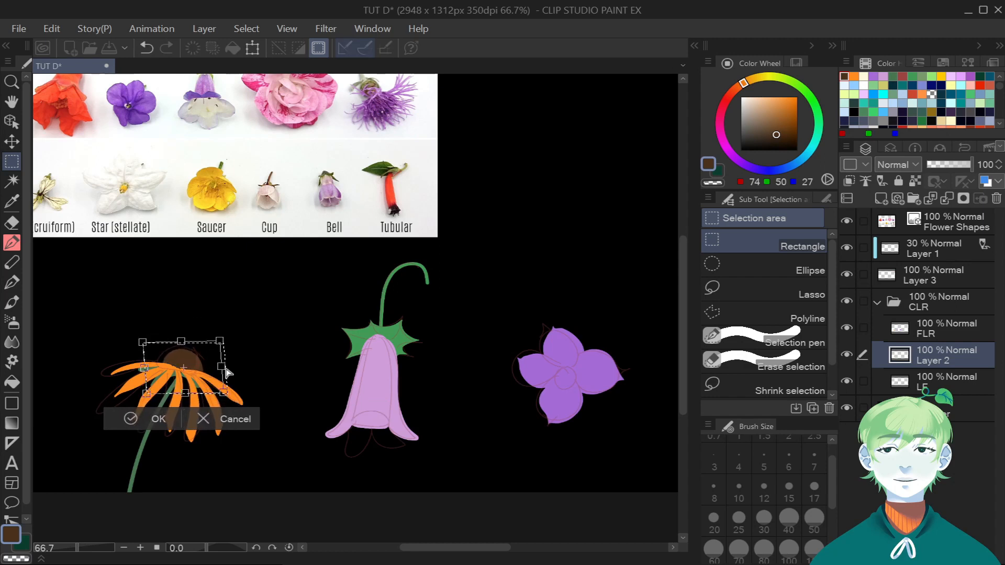
{"action": "left_click", "coordinate": [218, 427]}
{"action": "key", "text": "ctrl+d"}
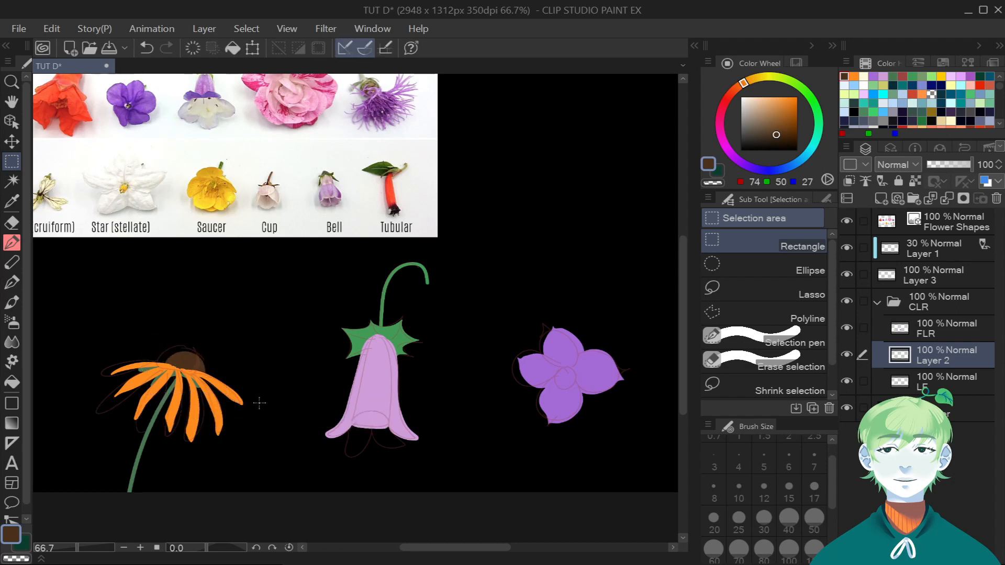
Draw a curved filament in muted purple (RGB 150, 133, 164) below the bell flower's opening with the G-pen NP 2 at size 5.
{"action": "left_click_drag", "start_coordinate": [460, 548], "coordinate": [438, 531]}
{"action": "mouse_move", "coordinate": [684, 317]}
{"action": "left_mouse_down"}
{"action": "mouse_move", "coordinate": [684, 274]}
{"action": "mouse_move", "coordinate": [679, 308]}
{"action": "left_mouse_up"}
{"action": "scroll", "coordinate": [313, 208], "scroll_direction": "up", "scroll_amount": 5}
{"action": "scroll", "coordinate": [319, 231], "scroll_direction": "down", "scroll_amount": 2}
{"action": "scroll", "coordinate": [343, 233], "scroll_direction": "down", "scroll_amount": 4}
{"action": "left_click", "coordinate": [864, 77]}
{"action": "scroll", "coordinate": [478, 377], "scroll_direction": "up", "scroll_amount": 3}
{"action": "scroll", "coordinate": [469, 356], "scroll_direction": "down", "scroll_amount": 2}
{"action": "scroll", "coordinate": [432, 449], "scroll_direction": "up", "scroll_amount": 2}
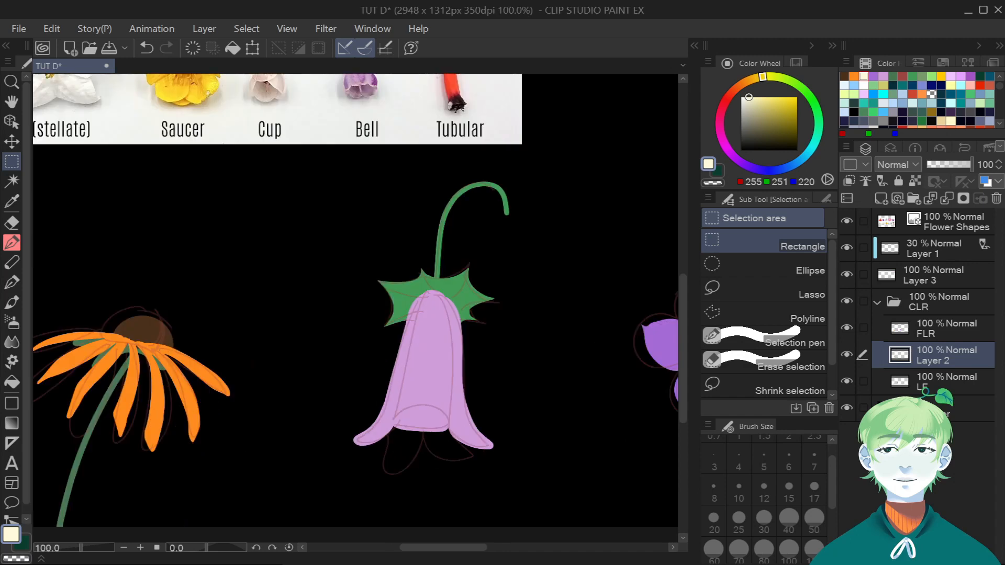
{"action": "left_click", "coordinate": [874, 77]}
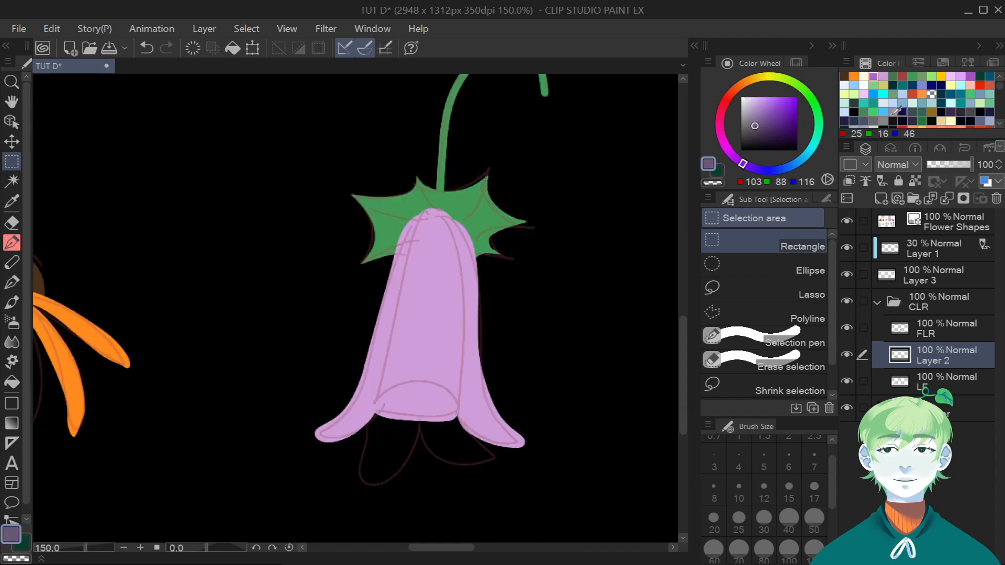
{"action": "left_click", "coordinate": [754, 111]}
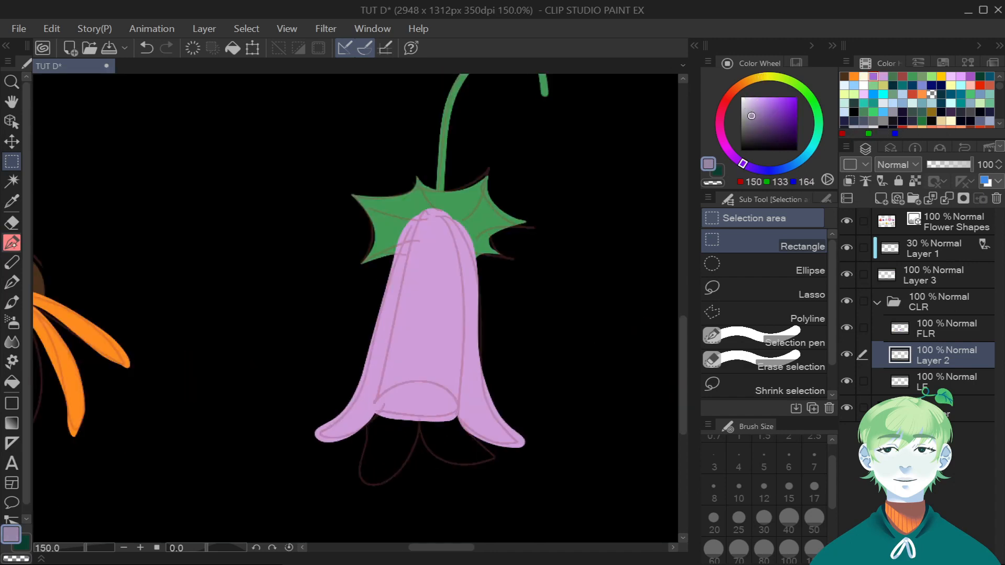
{"action": "left_click", "coordinate": [14, 244]}
{"action": "scroll", "coordinate": [383, 417], "scroll_direction": "up", "scroll_amount": 1}
{"action": "left_click_drag", "start_coordinate": [392, 421], "coordinate": [367, 497]}
{"action": "scroll", "coordinate": [523, 393], "scroll_direction": "down", "scroll_amount": 3}
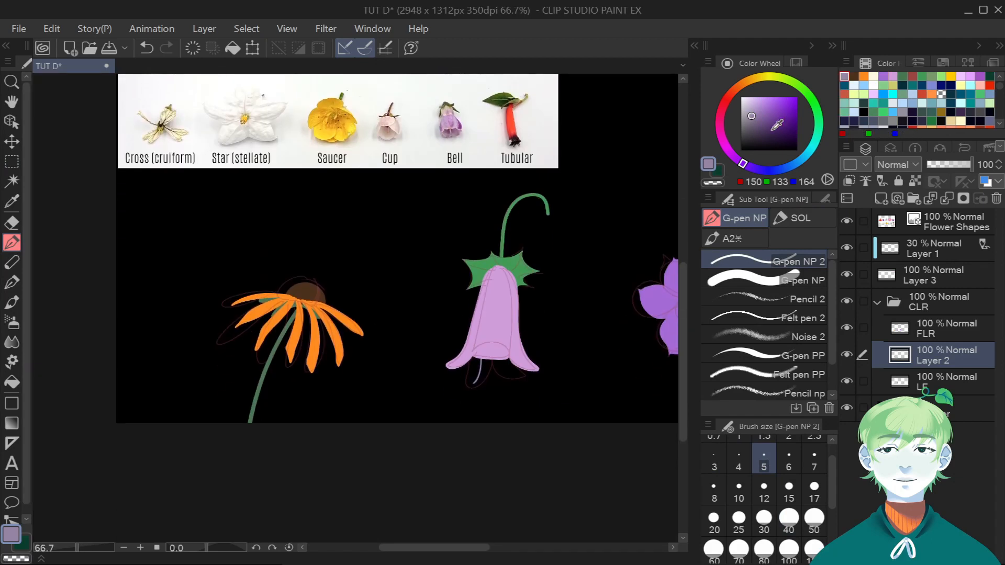
Mix a dark reddish colour (RGB 74, 56, 63) and paint a teardrop anther at the filament's tip, undoing unwanted strokes.
{"action": "left_click", "coordinate": [765, 133]}
{"action": "scroll", "coordinate": [482, 386], "scroll_direction": "up", "scroll_amount": 3}
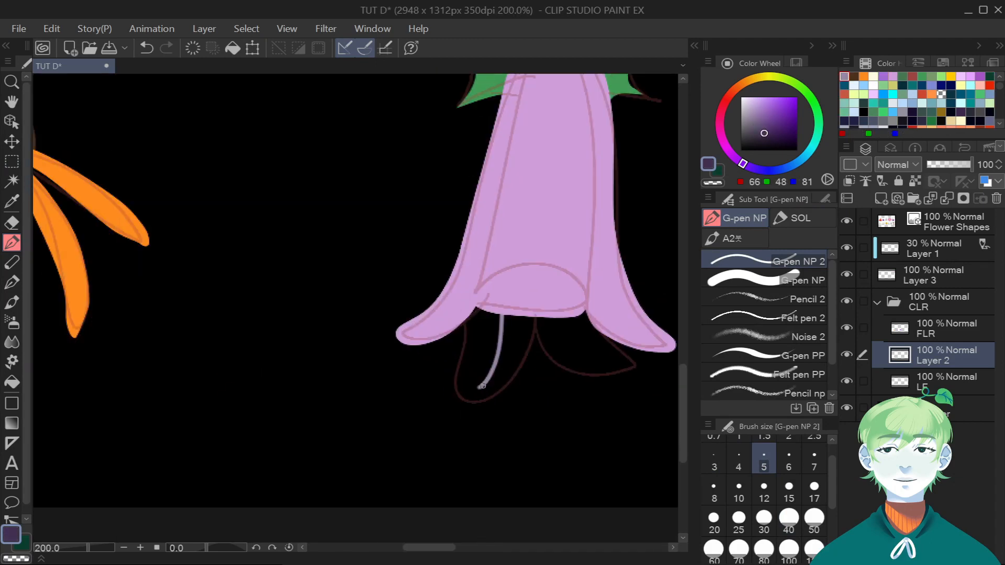
{"action": "left_click", "coordinate": [487, 400], "text": "alt"}
{"action": "scroll", "coordinate": [503, 406], "scroll_direction": "up", "scroll_amount": 2}
{"action": "key", "text": "ctrl+z"}
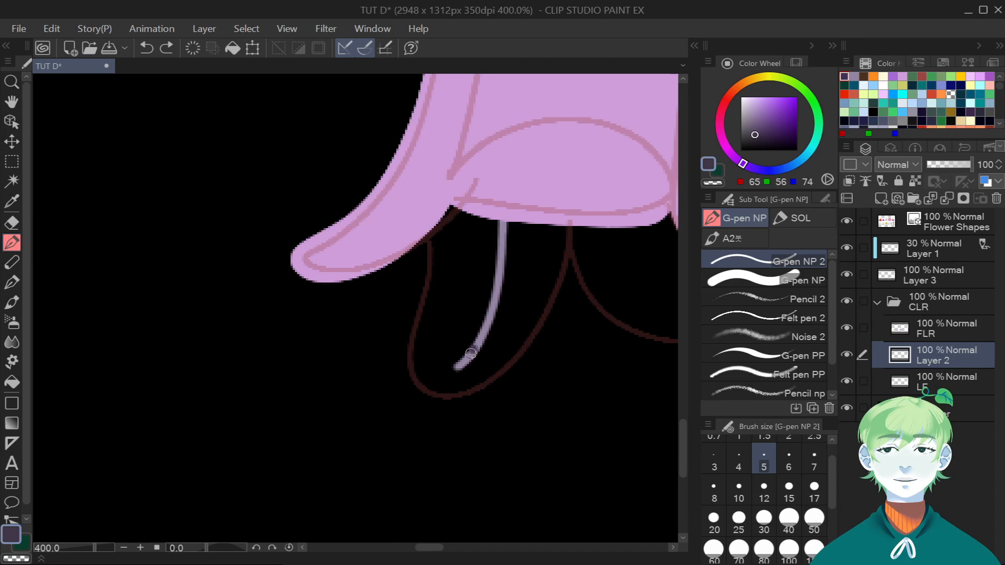
{"action": "left_click_drag", "start_coordinate": [475, 354], "coordinate": [451, 379]}
{"action": "key", "text": "ctrl+z"}
{"action": "left_click", "coordinate": [720, 120]}
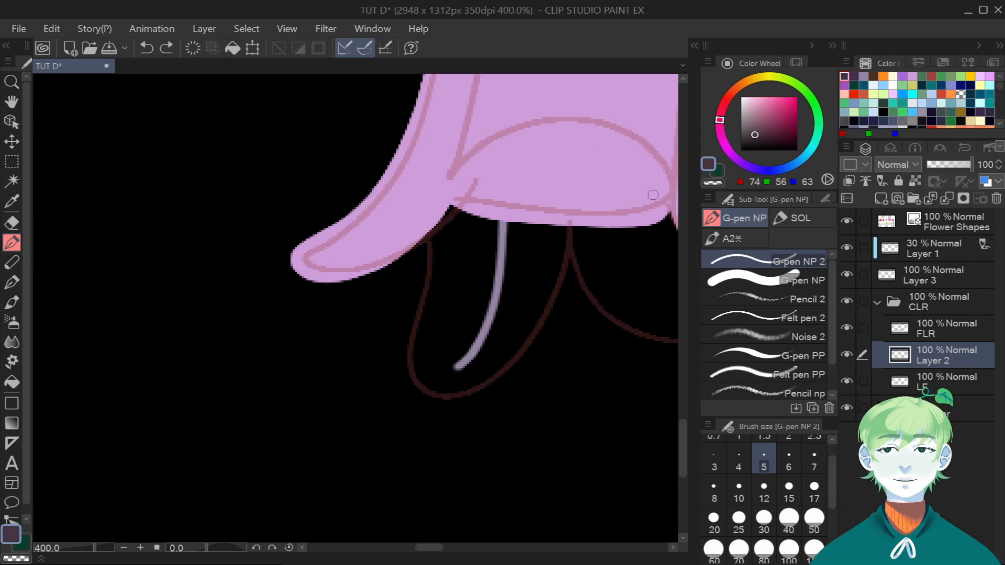
{"action": "left_click_drag", "start_coordinate": [473, 350], "coordinate": [474, 346]}
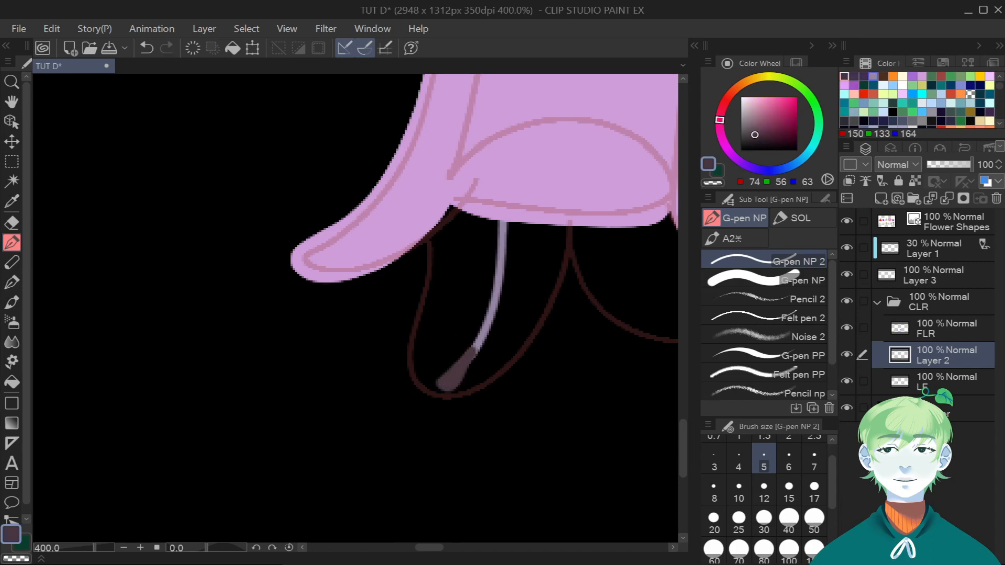
Draw two more muted purple filaments with dark anthers below the bell, one on the right and one in the middle.
{"action": "left_click", "coordinate": [873, 76]}
{"action": "left_click_drag", "start_coordinate": [431, 547], "coordinate": [436, 547]}
{"action": "left_click_drag", "start_coordinate": [504, 224], "coordinate": [498, 337]}
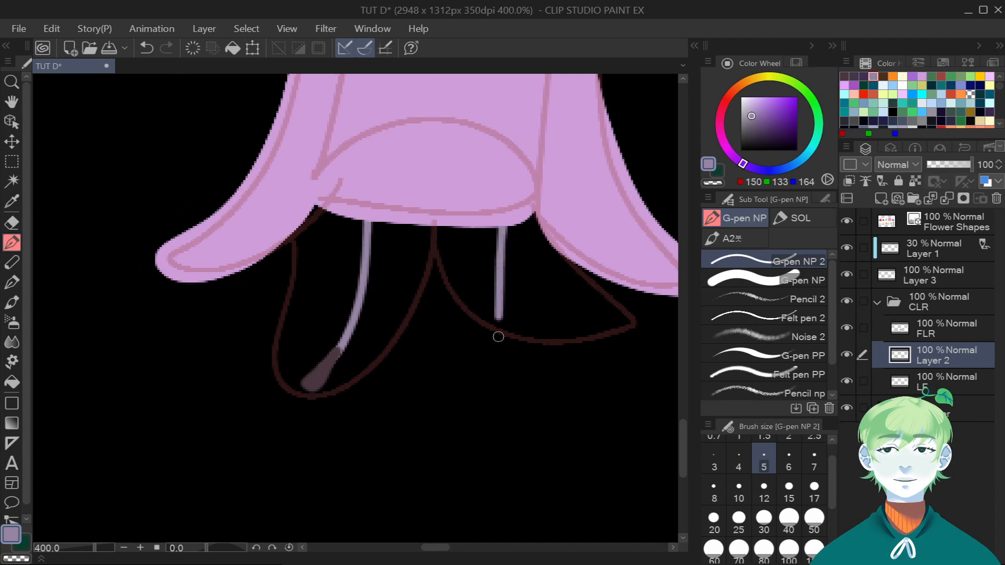
{"action": "left_click", "coordinate": [854, 77]}
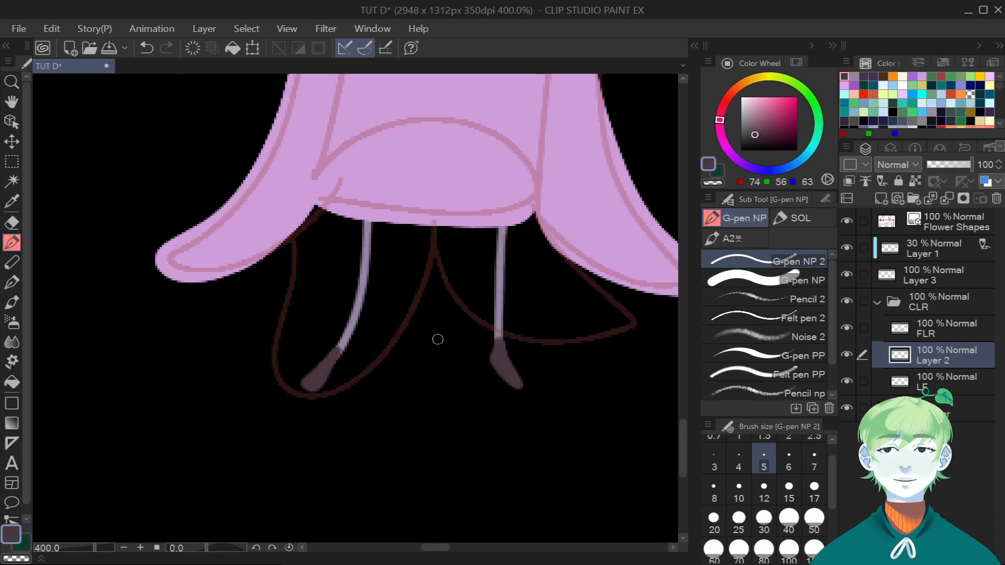
{"action": "left_click", "coordinate": [853, 76]}
{"action": "left_click_drag", "start_coordinate": [433, 223], "coordinate": [434, 300]}
{"action": "left_click", "coordinate": [854, 76]}
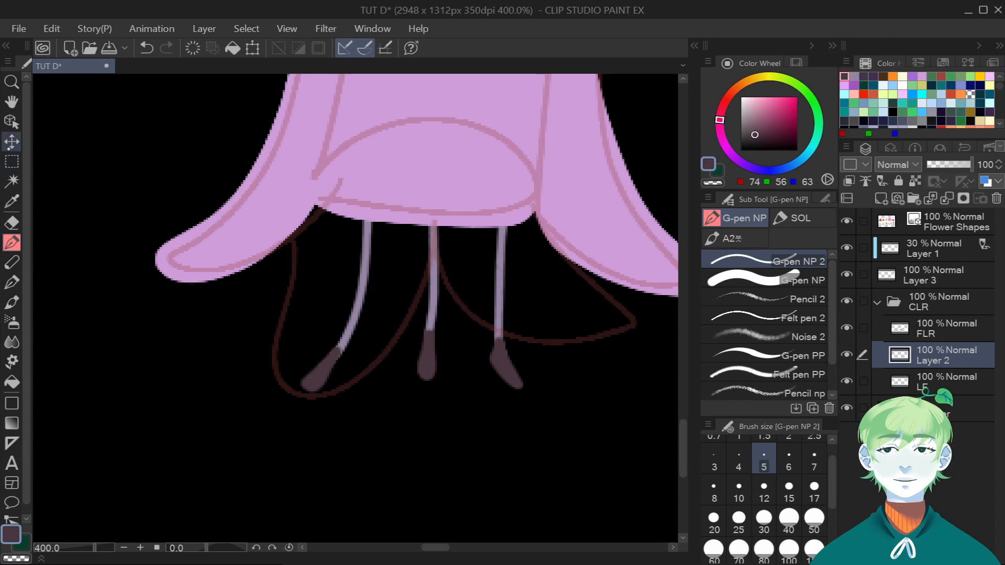
Select the three stamens with a rectangle and move them slightly up toward the bell's opening.
{"action": "left_click", "coordinate": [11, 161]}
{"action": "left_click_drag", "start_coordinate": [241, 86], "coordinate": [613, 493]}
{"action": "key", "text": "k"}
{"action": "left_click_drag", "start_coordinate": [402, 334], "coordinate": [402, 300]}
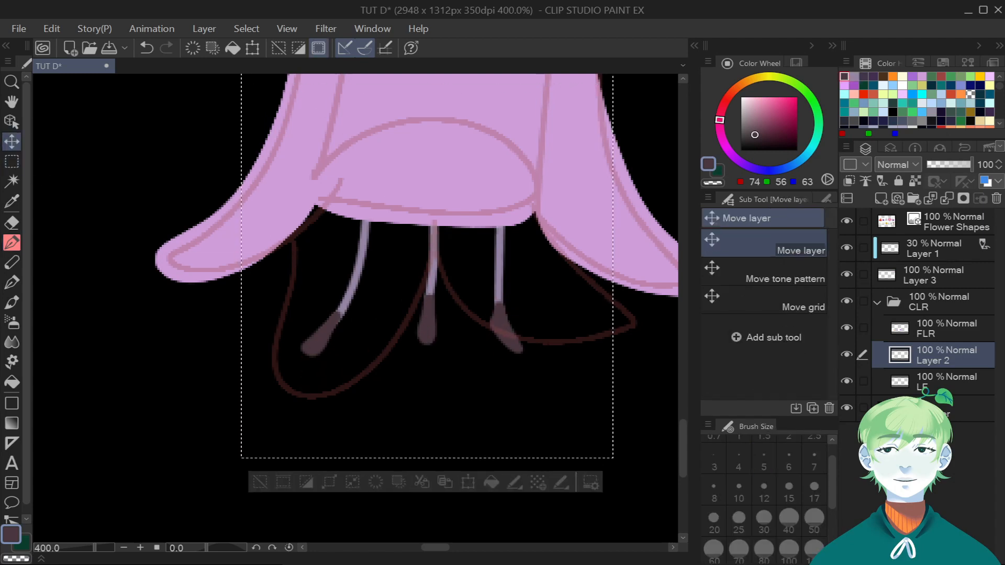
Transform the selected stamens to a narrower width, shift them further up under the bell and deselect.
{"action": "key", "text": "ctrl+alt+0"}
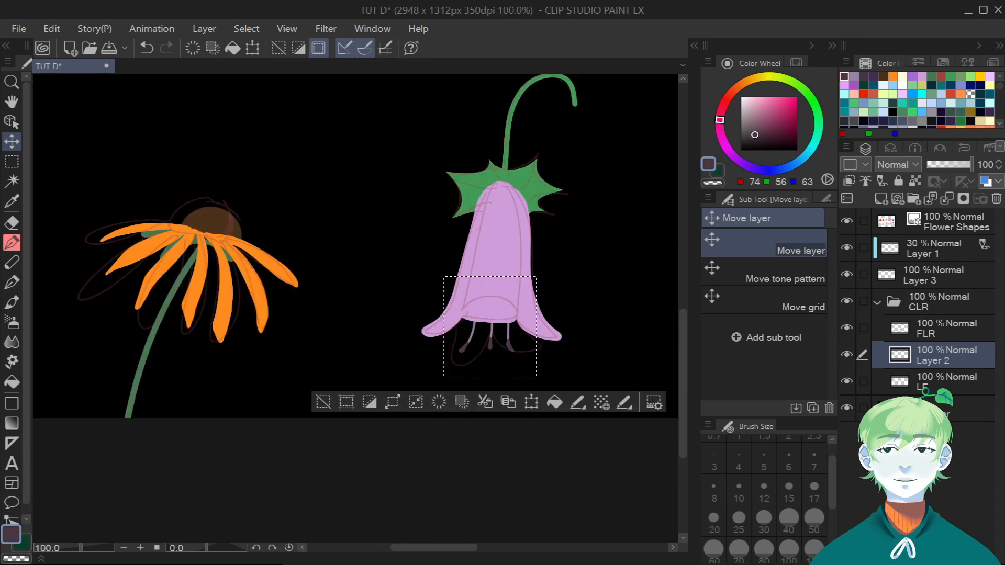
{"action": "key", "text": "ctrl+t"}
{"action": "left_click_drag", "start_coordinate": [536, 327], "coordinate": [523, 327]}
{"action": "left_click_drag", "start_coordinate": [501, 313], "coordinate": [509, 304]}
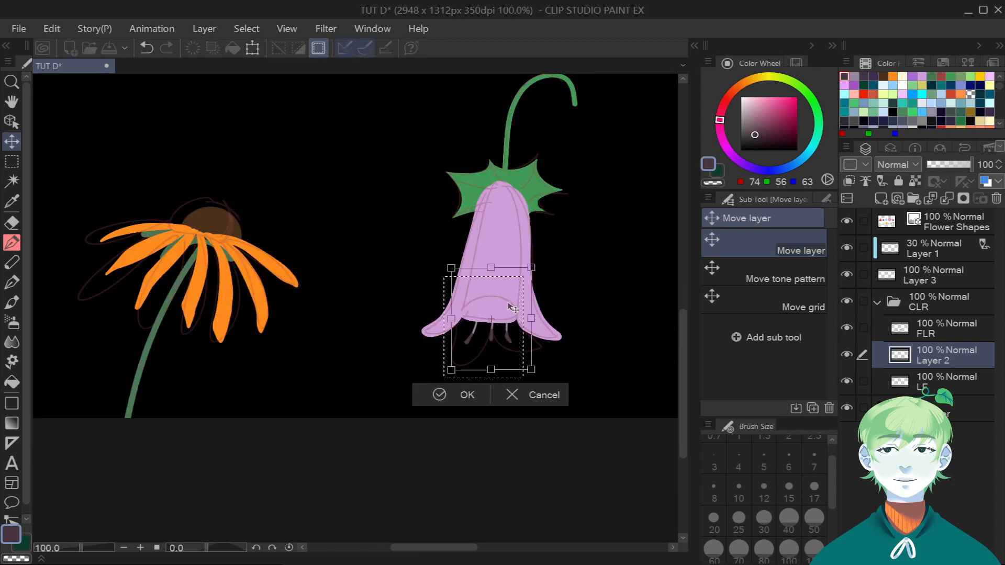
{"action": "left_click", "coordinate": [453, 395]}
{"action": "key", "text": "ctrl+d"}
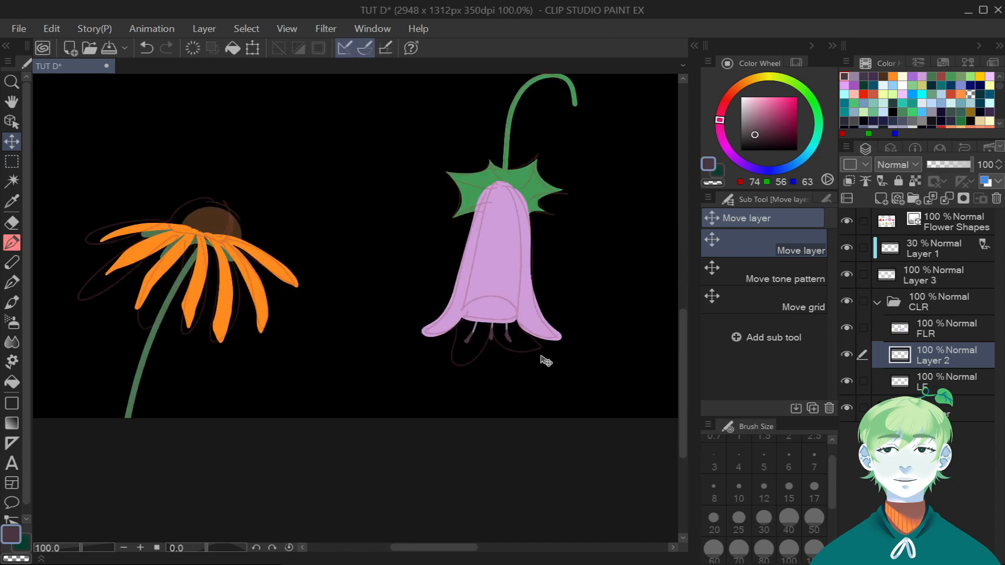
{"action": "left_click_drag", "start_coordinate": [441, 547], "coordinate": [494, 546]}
{"action": "key", "text": "ctrl+minus"}
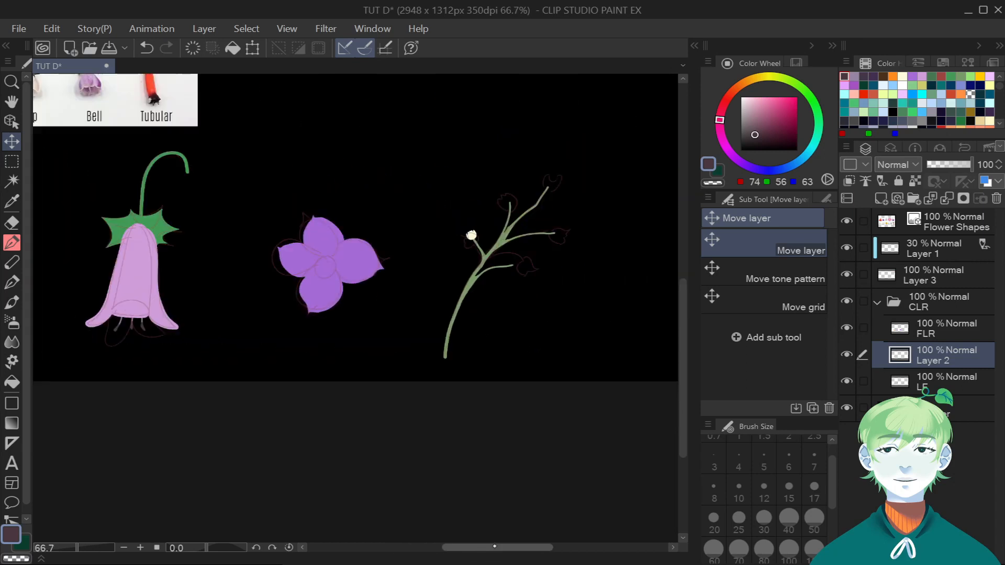
Mix a warm yellow (RGB 255, 209, 100) and paint small stamen tips on the white bud with G-pen NP 2 at size 4.
{"action": "scroll", "coordinate": [414, 265], "scroll_direction": "up", "scroll_amount": 3}
{"action": "scroll", "coordinate": [540, 212], "scroll_direction": "down", "scroll_amount": 3}
{"action": "left_click_drag", "start_coordinate": [682, 316], "coordinate": [683, 278]}
{"action": "scroll", "coordinate": [587, 316], "scroll_direction": "up", "scroll_amount": 3}
{"action": "left_click", "coordinate": [764, 77]}
{"action": "left_click_drag", "start_coordinate": [770, 77], "coordinate": [754, 79]}
{"action": "left_click", "coordinate": [783, 97]}
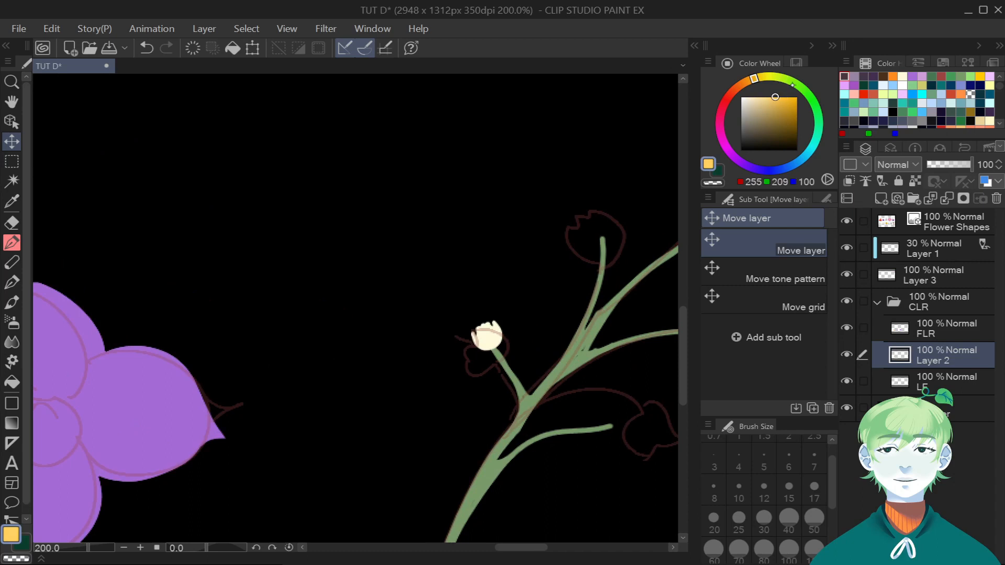
{"action": "left_click", "coordinate": [11, 243]}
{"action": "left_click", "coordinate": [738, 459]}
{"action": "scroll", "coordinate": [482, 319], "scroll_direction": "up", "scroll_amount": 4}
{"action": "mouse_move", "coordinate": [454, 336]}
{"action": "left_mouse_down"}
{"action": "mouse_move", "coordinate": [490, 334]}
{"action": "mouse_move", "coordinate": [503, 349]}
{"action": "left_mouse_up"}
{"action": "scroll", "coordinate": [502, 355], "scroll_direction": "down", "scroll_amount": 2}
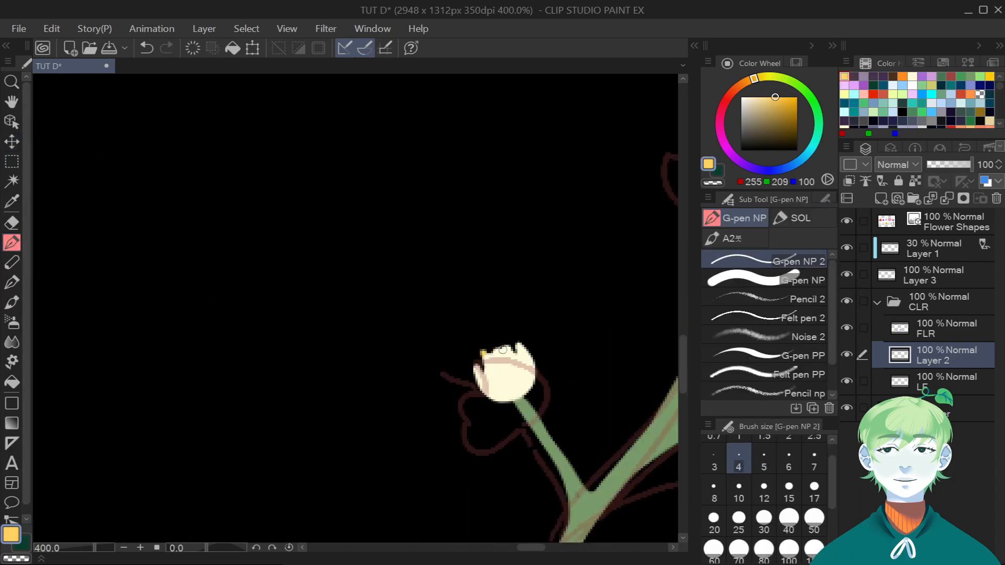
{"action": "scroll", "coordinate": [515, 362], "scroll_direction": "down", "scroll_amount": 3}
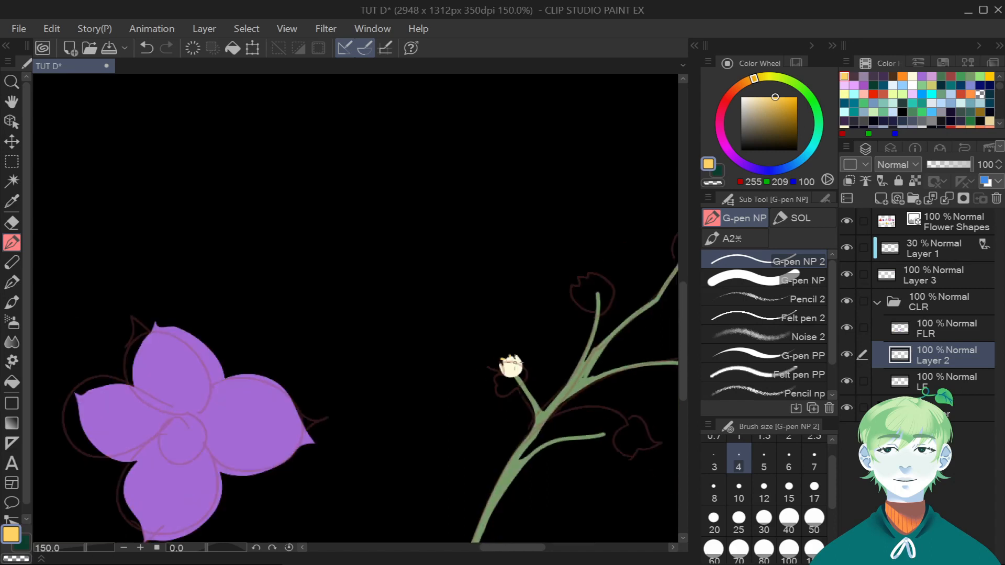
On the LF layer, sample the branch's green (RGB 120, 154, 105) with the sketch briefly hidden and touch up the stem beneath the white bud.
{"action": "left_click", "coordinate": [933, 382]}
{"action": "key", "text": "ctrl+minus"}
{"action": "left_click", "coordinate": [12, 201]}
{"action": "left_click", "coordinate": [846, 248]}
{"action": "scroll", "coordinate": [481, 379], "scroll_direction": "up", "scroll_amount": 2}
{"action": "left_click", "coordinate": [481, 380]}
{"action": "left_click", "coordinate": [846, 248]}
{"action": "key", "text": "ctrl+plus"}
{"action": "key", "text": "ctrl+plus"}
{"action": "left_click", "coordinate": [11, 242]}
{"action": "scroll", "coordinate": [541, 317], "scroll_direction": "up", "scroll_amount": 2}
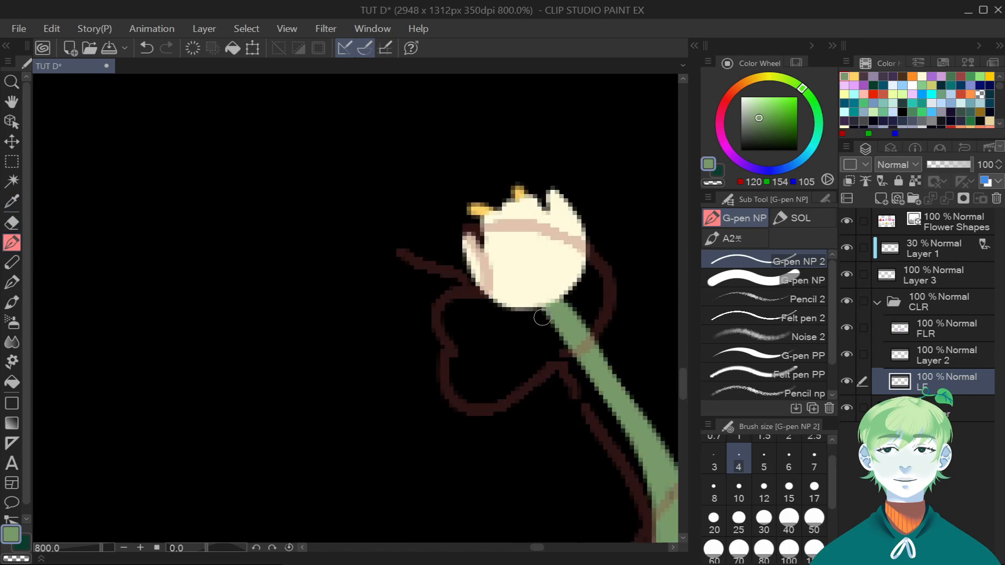
{"action": "scroll", "coordinate": [582, 288], "scroll_direction": "down", "scroll_amount": 8}
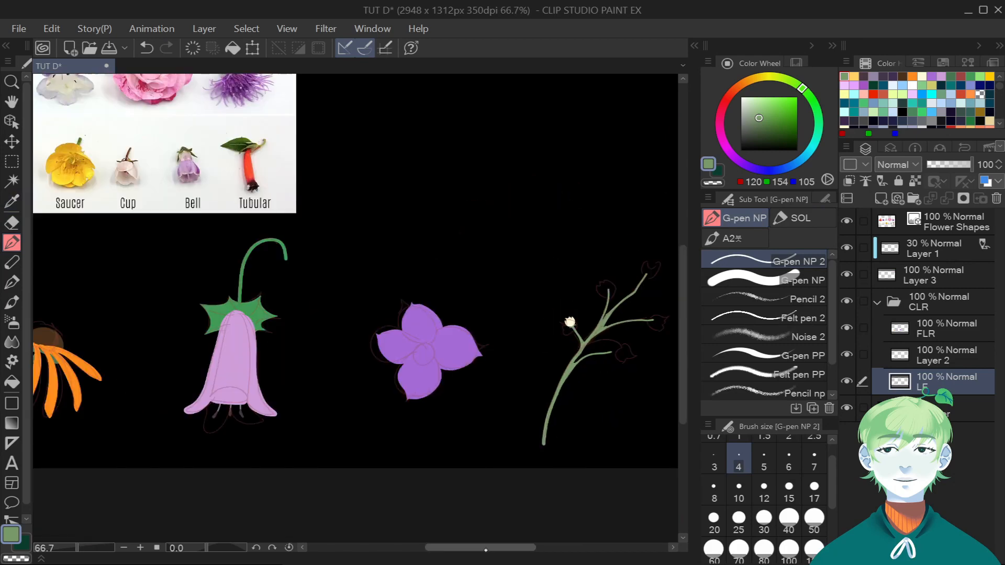
Return to Layer 2 and paint a yellow highlight (RGB 255, 209, 100) along the bell flower's left anther.
{"action": "left_click_drag", "start_coordinate": [485, 547], "coordinate": [465, 547]}
{"action": "mouse_move", "coordinate": [682, 303]}
{"action": "left_mouse_down"}
{"action": "mouse_move", "coordinate": [682, 263]}
{"action": "mouse_move", "coordinate": [677, 293]}
{"action": "left_mouse_up"}
{"action": "left_click", "coordinate": [940, 359]}
{"action": "left_click", "coordinate": [853, 76]}
{"action": "scroll", "coordinate": [336, 455], "scroll_direction": "up", "scroll_amount": 8}
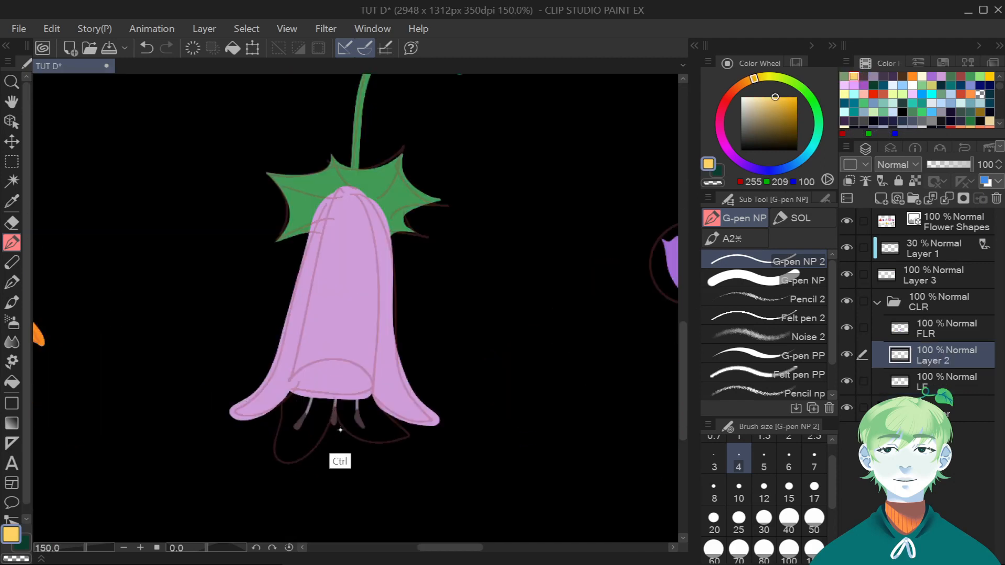
{"action": "mouse_move", "coordinate": [309, 406]}
{"action": "left_mouse_down"}
{"action": "mouse_move", "coordinate": [287, 474]}
{"action": "mouse_move", "coordinate": [267, 484]}
{"action": "left_mouse_up"}
{"action": "scroll", "coordinate": [317, 399], "scroll_direction": "down", "scroll_amount": 4}
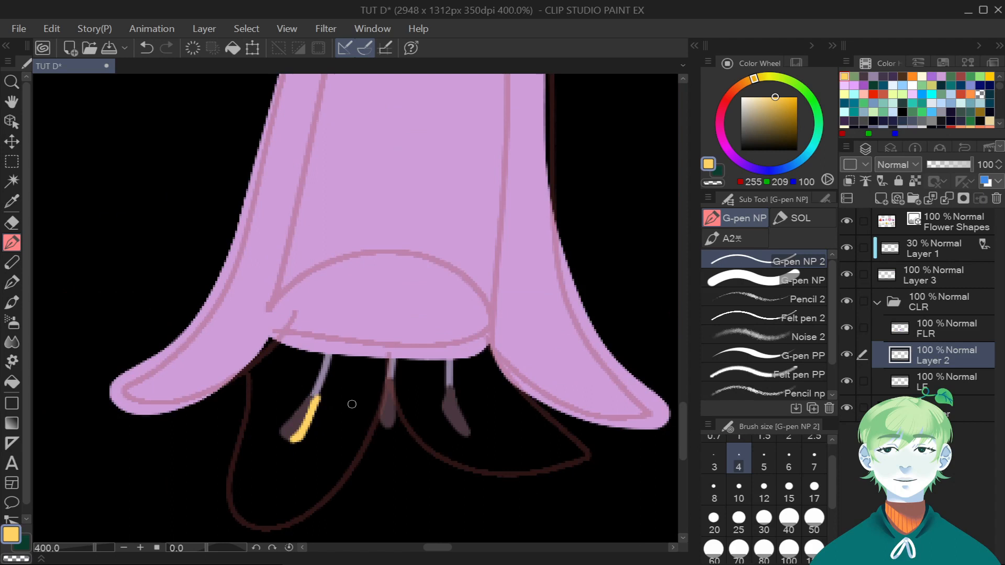
Paint matching yellow highlights along the left edges of the bell's middle and right anthers with G-pen NP 2 at size 3.
{"action": "scroll", "coordinate": [413, 404], "scroll_direction": "up", "scroll_amount": 4}
{"action": "key", "text": "e"}
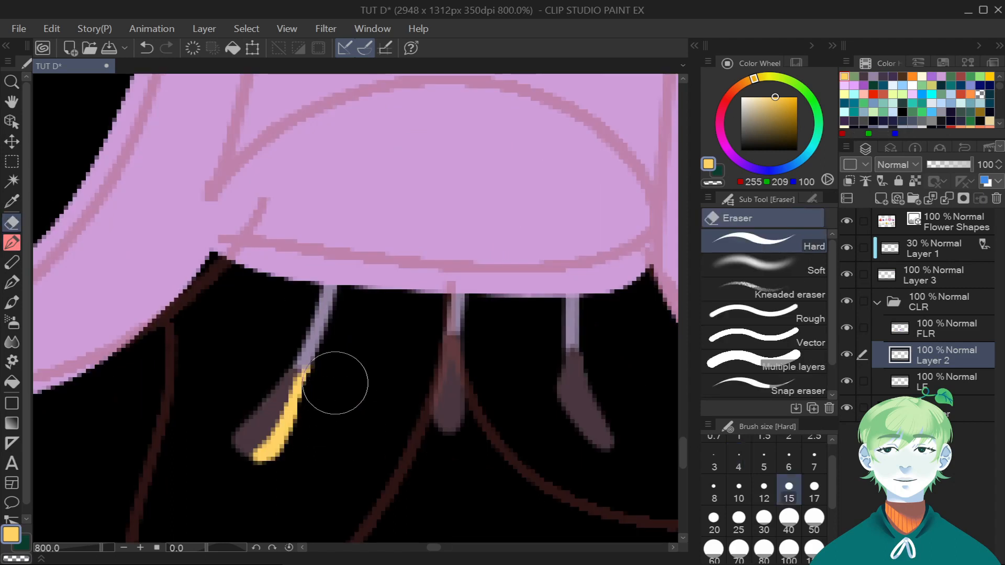
{"action": "scroll", "coordinate": [348, 375], "scroll_direction": "down", "scroll_amount": 2}
{"action": "key", "text": "p"}
{"action": "scroll", "coordinate": [395, 359], "scroll_direction": "up", "scroll_amount": 2}
{"action": "left_click_drag", "start_coordinate": [404, 345], "coordinate": [392, 442]}
{"action": "left_click_drag", "start_coordinate": [514, 386], "coordinate": [561, 457]}
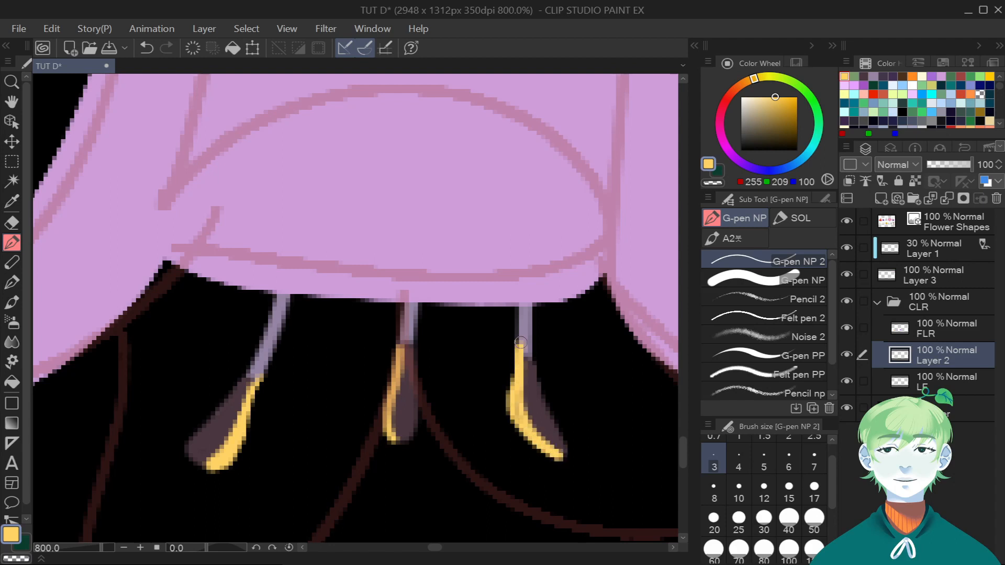
{"action": "scroll", "coordinate": [521, 343], "scroll_direction": "down", "scroll_amount": 10}
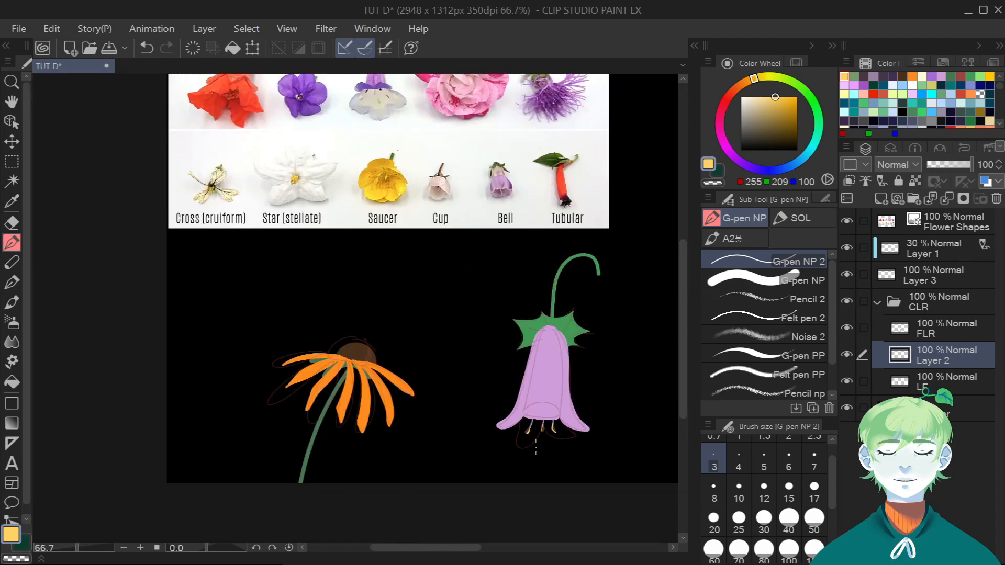
Rename Layer 2 as NCT 1 and add a new layer named NCT 2 above FLR.
{"action": "left_click_drag", "start_coordinate": [455, 547], "coordinate": [484, 554]}
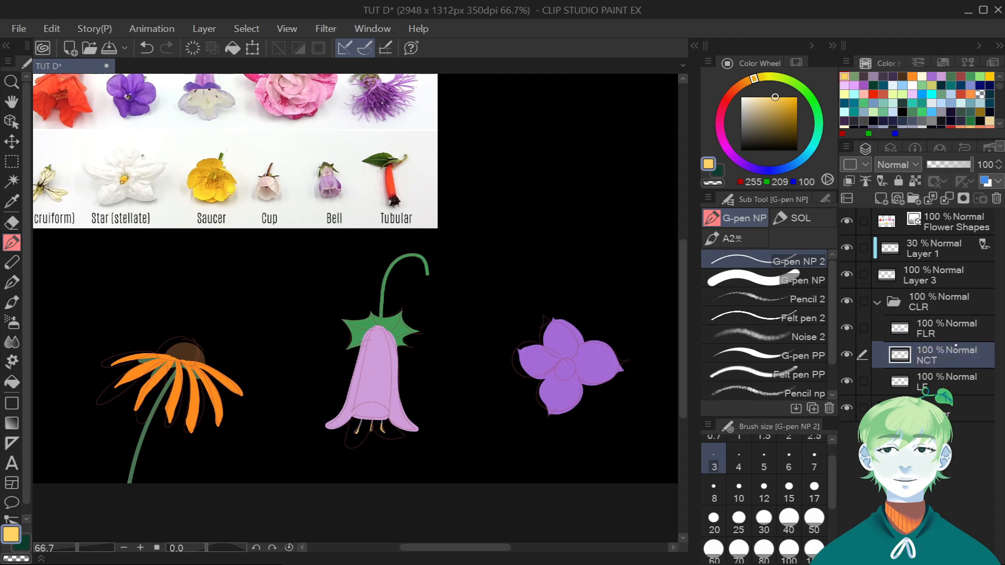
{"action": "left_click", "coordinate": [956, 328]}
{"action": "left_click", "coordinate": [881, 198]}
{"action": "double_click", "coordinate": [947, 380]}
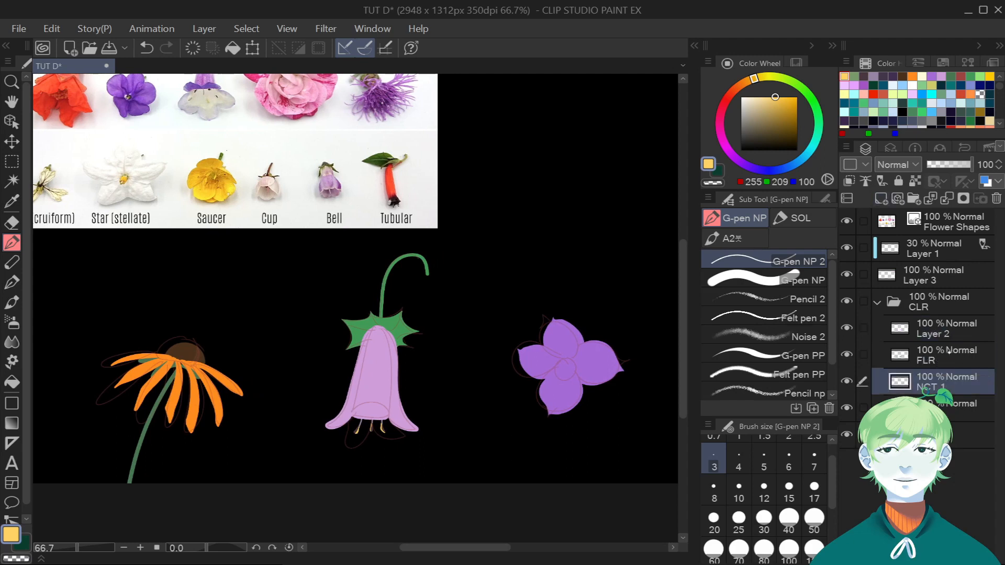
{"action": "double_click", "coordinate": [941, 334]}
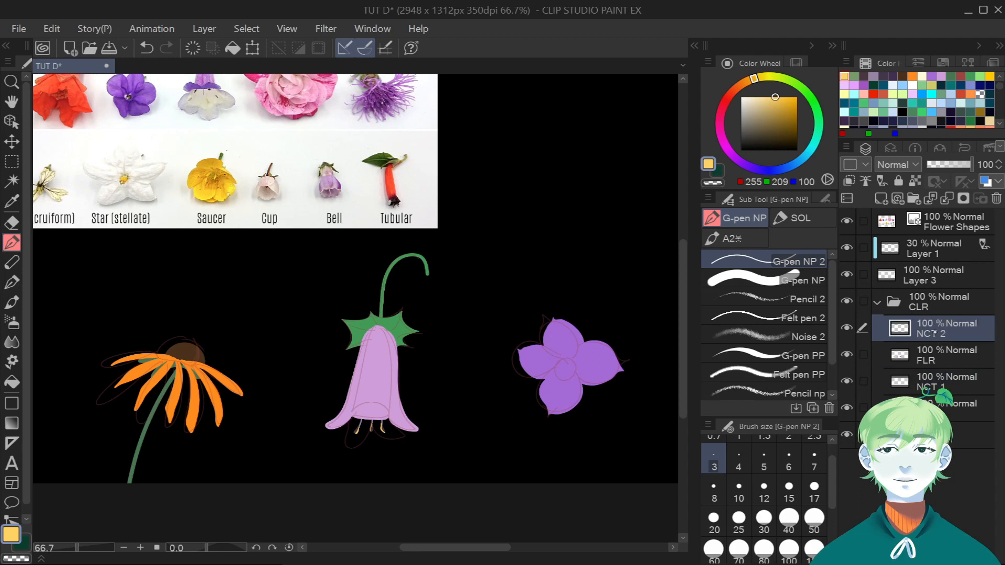
Paint a near-black centre (RGB 51, 48, 41) on the purple four-petal flower and carve it into a star shape with the Rough eraser.
{"action": "mouse_move", "coordinate": [683, 341]}
{"action": "left_mouse_down"}
{"action": "mouse_move", "coordinate": [683, 305]}
{"action": "mouse_move", "coordinate": [685, 341]}
{"action": "left_mouse_up"}
{"action": "left_click_drag", "start_coordinate": [504, 548], "coordinate": [531, 548]}
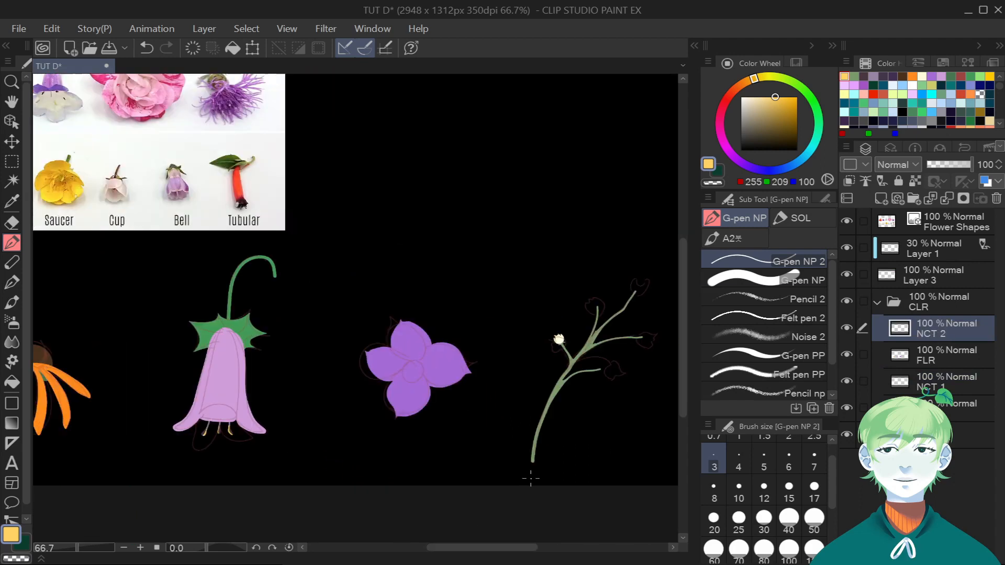
{"action": "scroll", "coordinate": [419, 382], "scroll_direction": "up", "scroll_amount": 4}
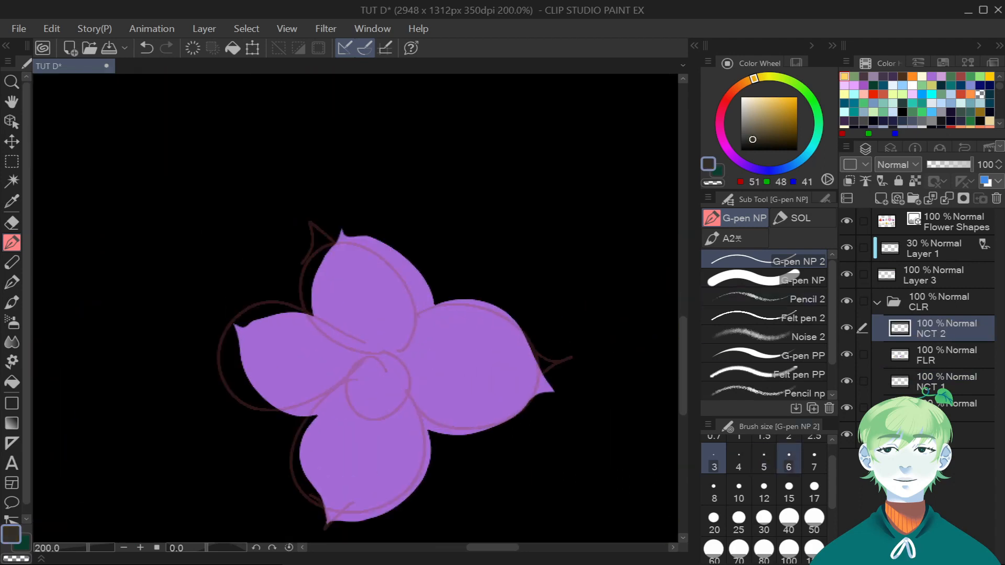
{"action": "left_click", "coordinate": [739, 492]}
{"action": "left_click_drag", "start_coordinate": [383, 375], "coordinate": [380, 368]}
{"action": "key", "text": "e"}
{"action": "scroll", "coordinate": [372, 391], "scroll_direction": "up", "scroll_amount": 2}
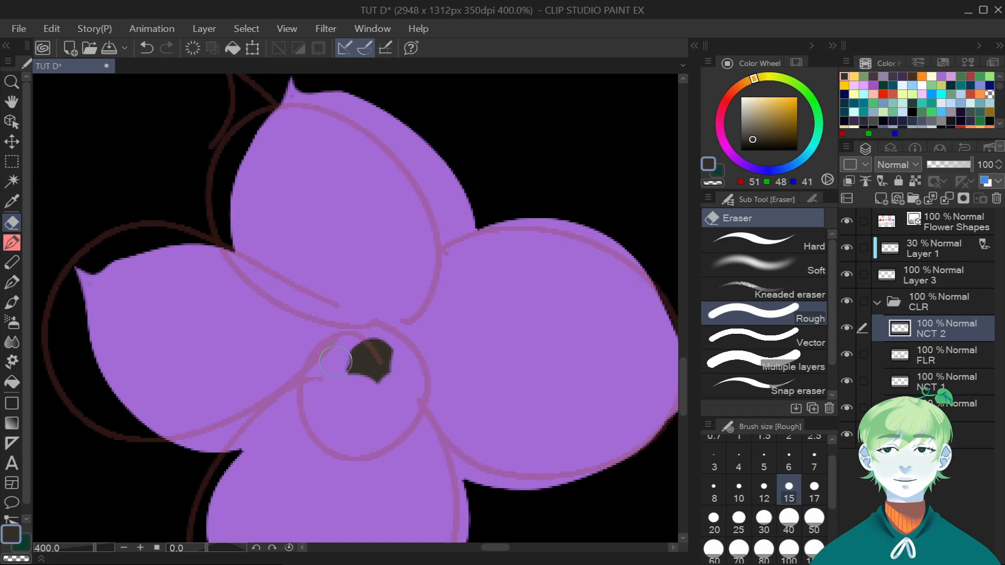
{"action": "scroll", "coordinate": [398, 328], "scroll_direction": "down", "scroll_amount": 5}
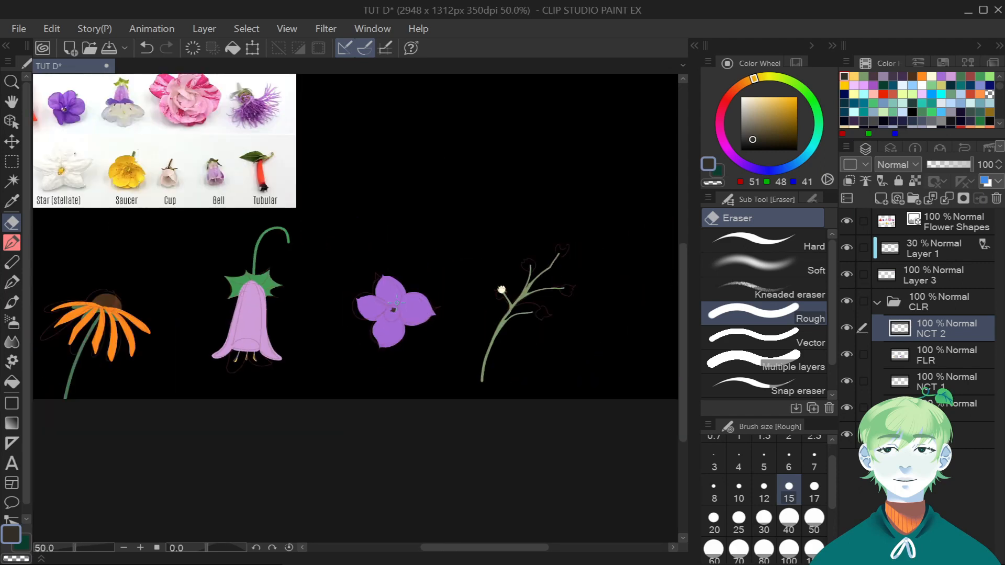
{"action": "scroll", "coordinate": [397, 311], "scroll_direction": "up", "scroll_amount": 4}
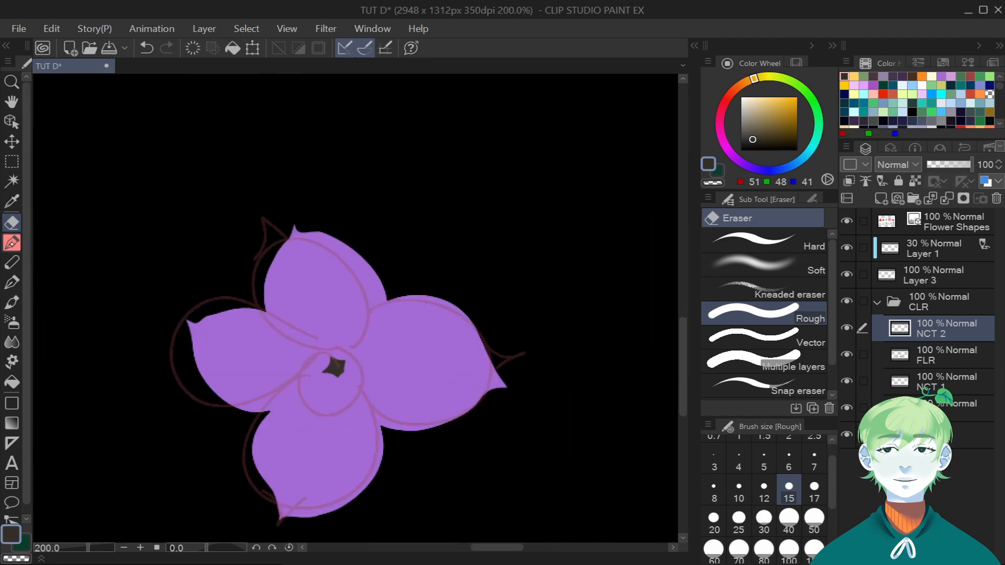
Draw thin dark filaments from the purple flower's centre with G-pen NP 2 at size 4 and tip them with yellow (RGB 255, 209, 100).
{"action": "key", "text": "p"}
{"action": "scroll", "coordinate": [349, 397], "scroll_direction": "up", "scroll_amount": 2}
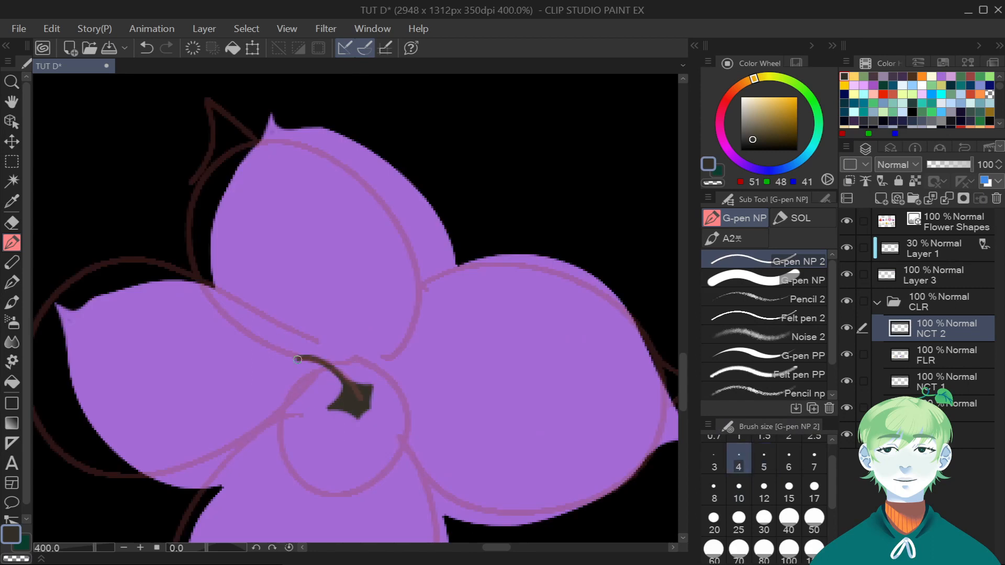
{"action": "left_click", "coordinate": [853, 77]}
{"action": "left_click_drag", "start_coordinate": [293, 360], "coordinate": [299, 359]}
{"action": "left_click", "coordinate": [854, 77]}
{"action": "left_click", "coordinate": [853, 77]}
{"action": "left_click", "coordinate": [384, 403]}
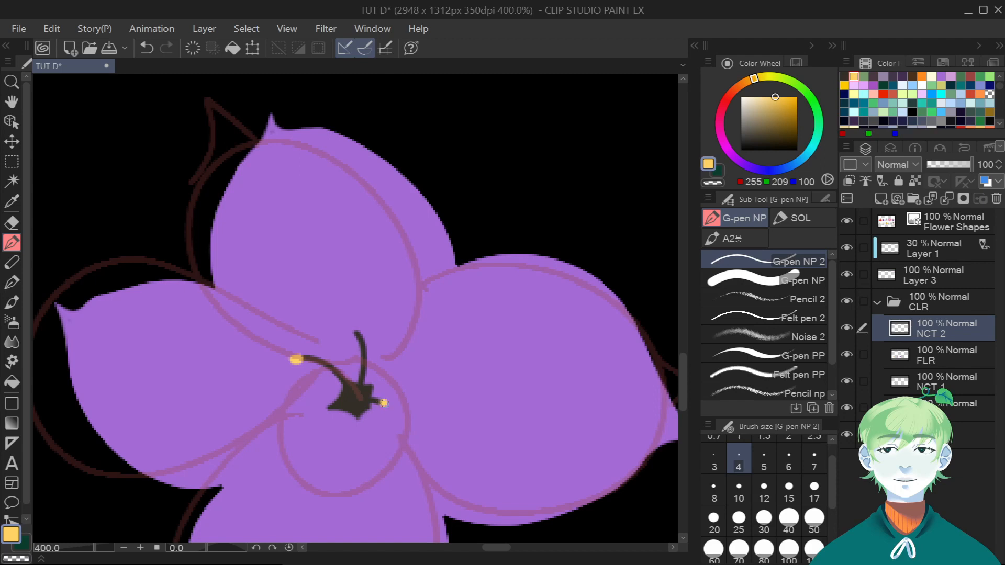
Scatter small yellow and dark dots (RGB 51, 48, 41) around the purple flower's star-shaped centre.
{"action": "scroll", "coordinate": [352, 328], "scroll_direction": "down", "scroll_amount": 6}
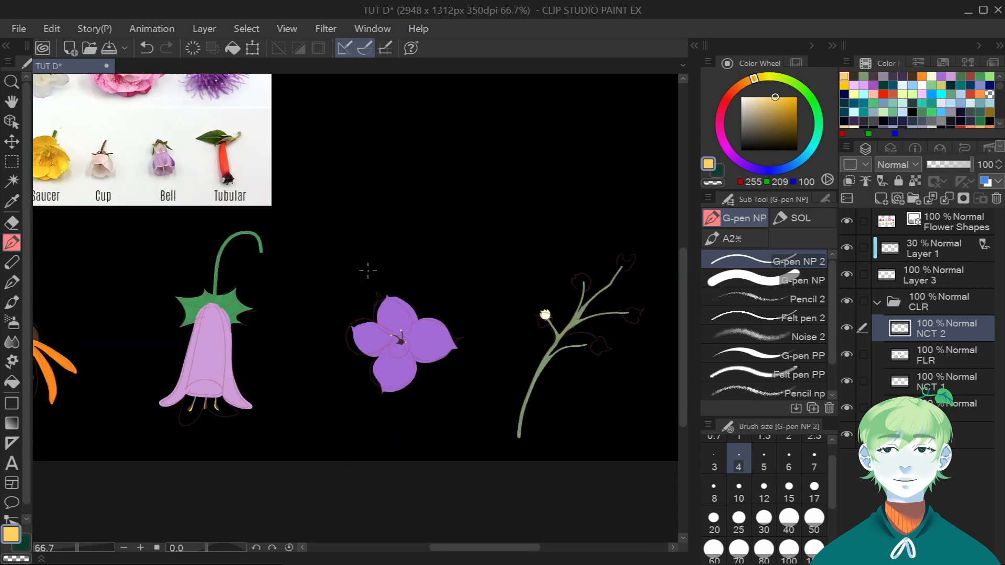
{"action": "scroll", "coordinate": [380, 325], "scroll_direction": "up", "scroll_amount": 4}
{"action": "scroll", "coordinate": [380, 325], "scroll_direction": "up", "scroll_amount": 3}
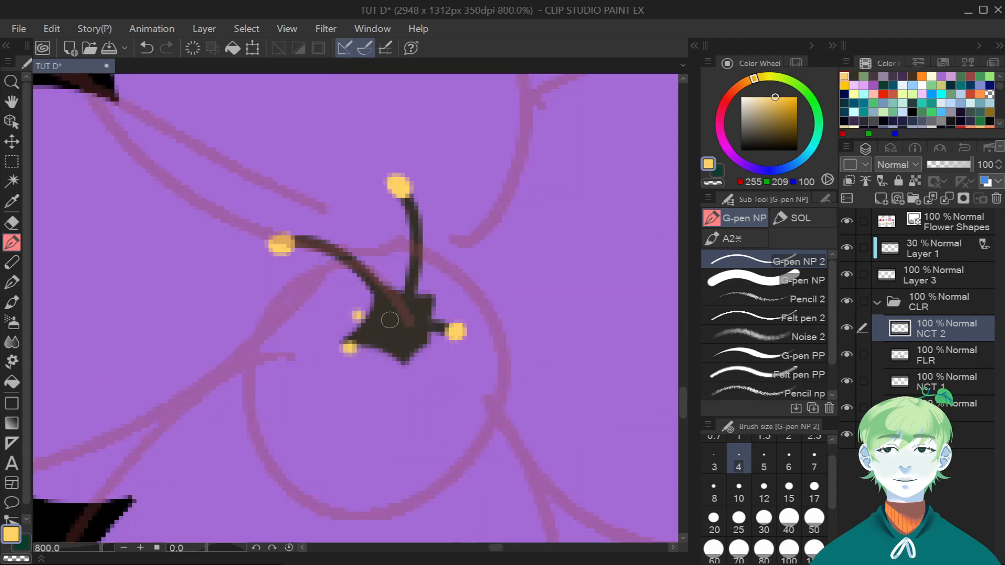
{"action": "scroll", "coordinate": [490, 343], "scroll_direction": "down", "scroll_amount": 7}
{"action": "left_click", "coordinate": [853, 77]}
{"action": "scroll", "coordinate": [470, 347], "scroll_direction": "up", "scroll_amount": 7}
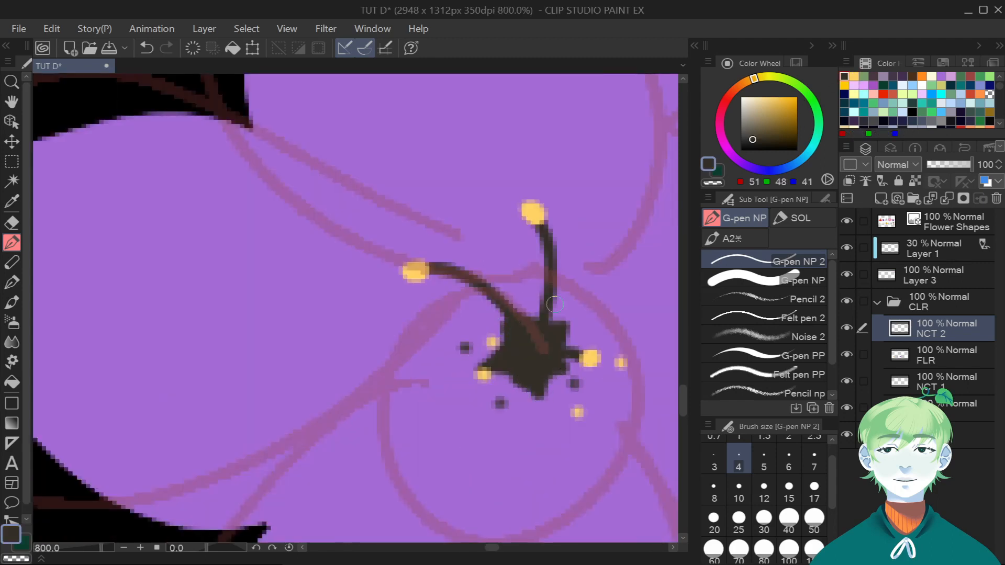
On NCT 1, sample the orange flower's brown cone (RGB 74, 49, 27) and roughen the cone's outline with the Textured pen at size 10.
{"action": "scroll", "coordinate": [555, 303], "scroll_direction": "down", "scroll_amount": 8}
{"action": "left_click_drag", "start_coordinate": [465, 549], "coordinate": [419, 549]}
{"action": "left_click", "coordinate": [942, 382]}
{"action": "left_click_drag", "start_coordinate": [683, 361], "coordinate": [683, 310]}
{"action": "scroll", "coordinate": [297, 378], "scroll_direction": "up", "scroll_amount": 5}
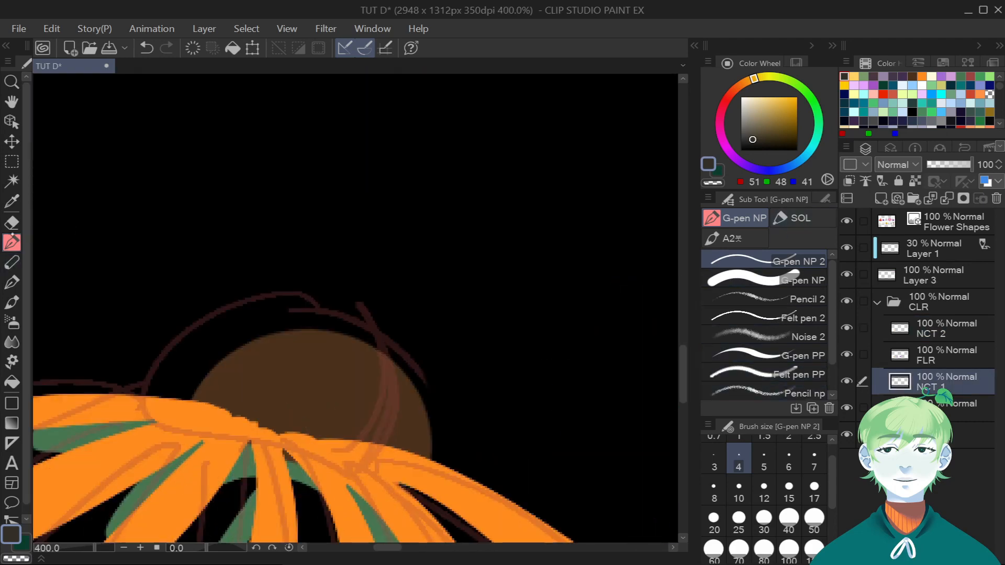
{"action": "left_click", "coordinate": [12, 282]}
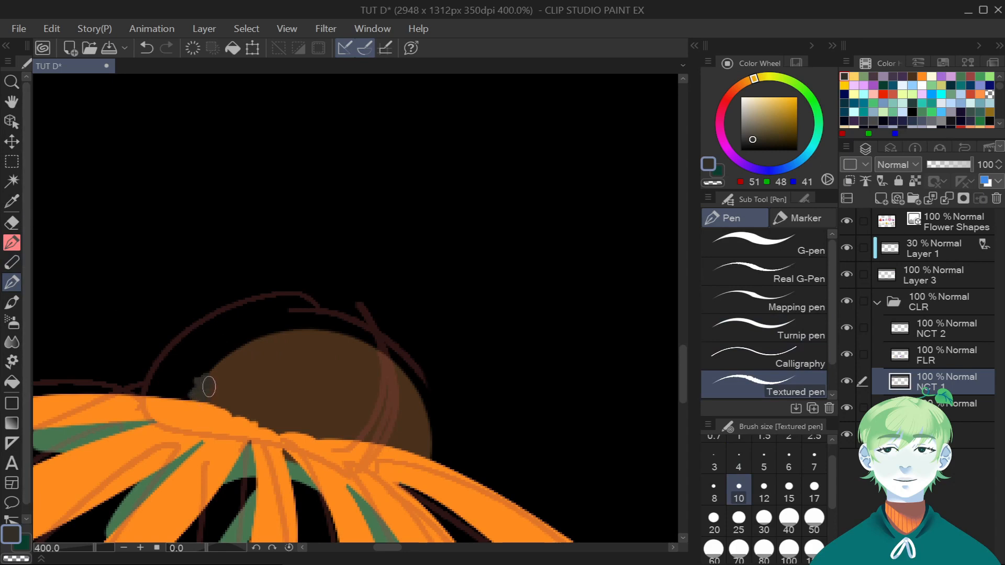
{"action": "key", "text": "ctrl"}
{"action": "left_click", "coordinate": [250, 371]}
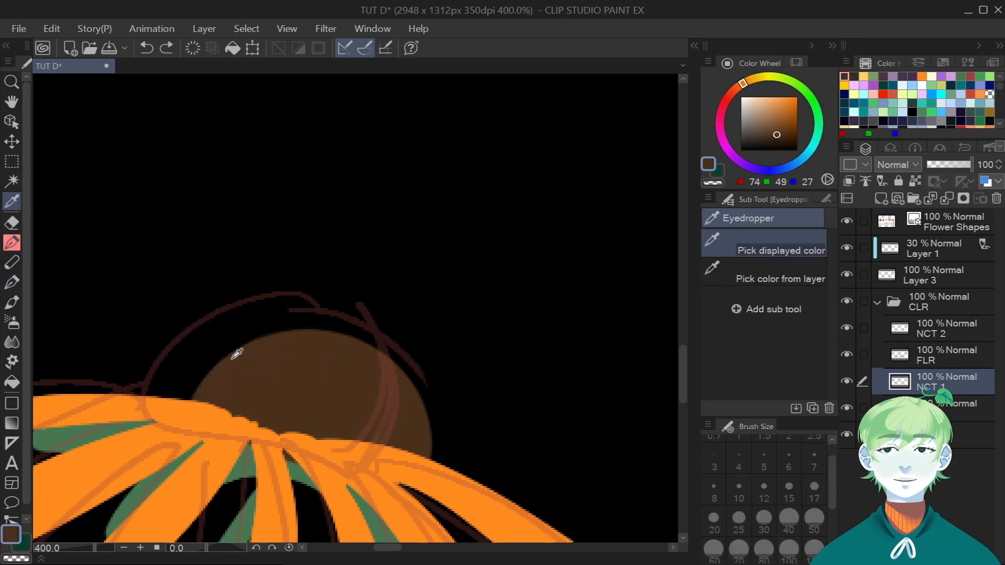
{"action": "left_click", "coordinate": [11, 242]}
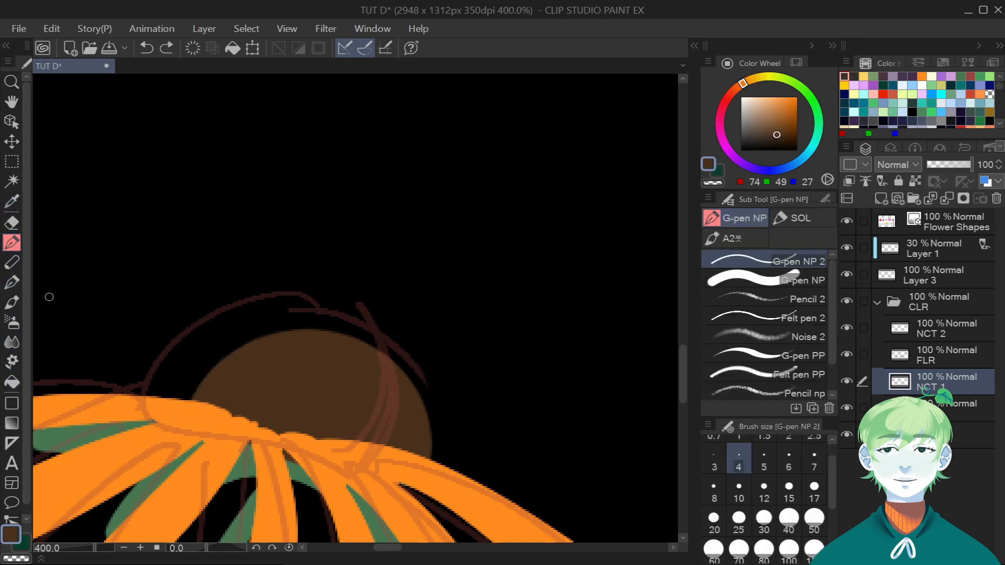
{"action": "left_click", "coordinate": [12, 282]}
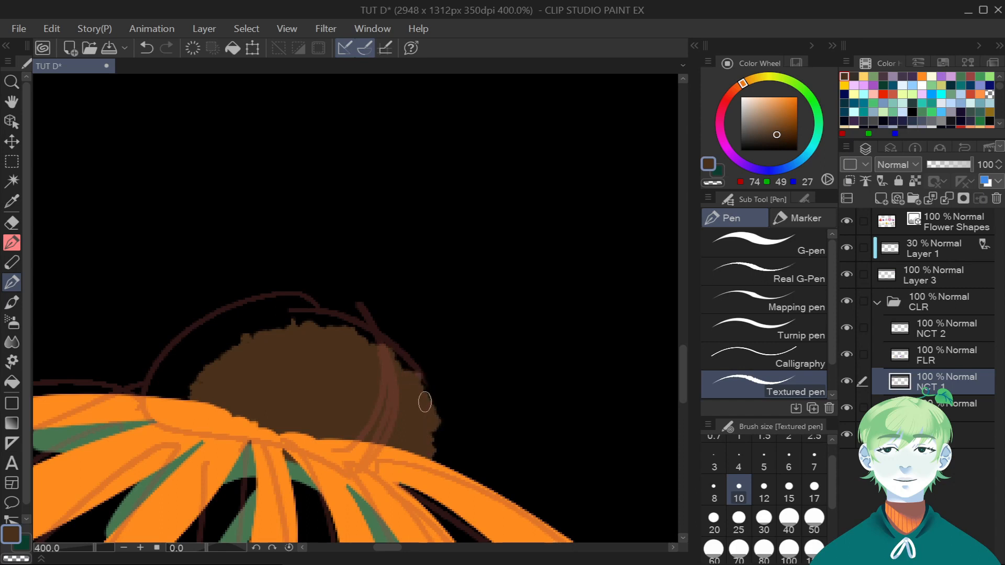
Hide the sketch on Layer 1 to leave only the coloured flowers.
{"action": "scroll", "coordinate": [424, 402], "scroll_direction": "down", "scroll_amount": 8}
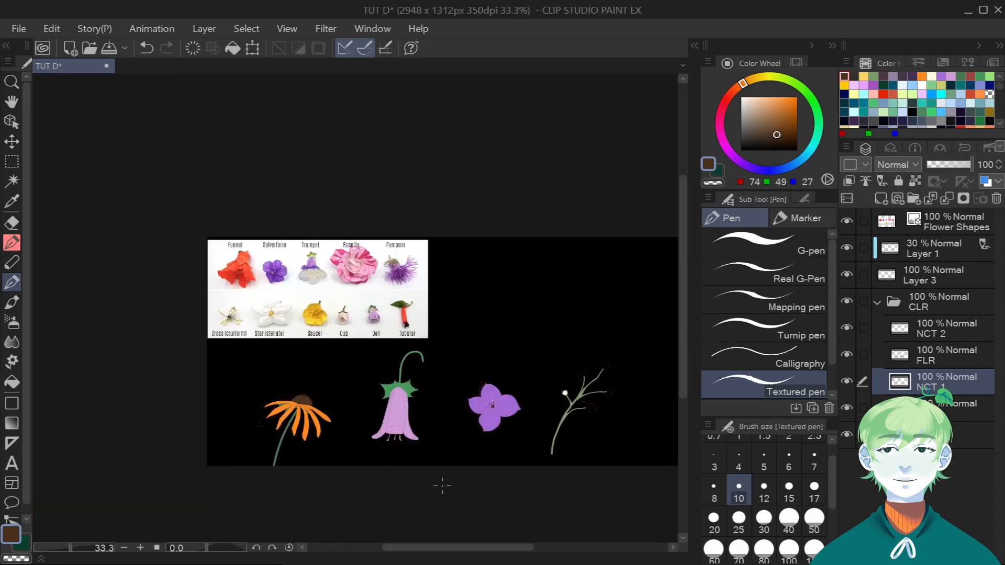
{"action": "left_click", "coordinate": [845, 248]}
{"action": "left_click_drag", "start_coordinate": [487, 548], "coordinate": [511, 549]}
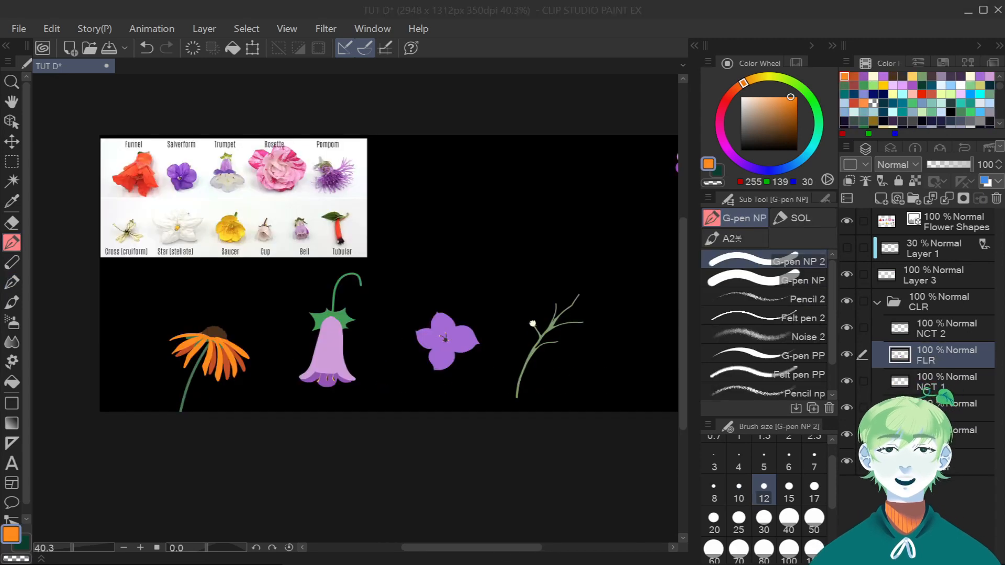
{"action": "scroll", "coordinate": [484, 356], "scroll_direction": "up", "scroll_amount": 2}
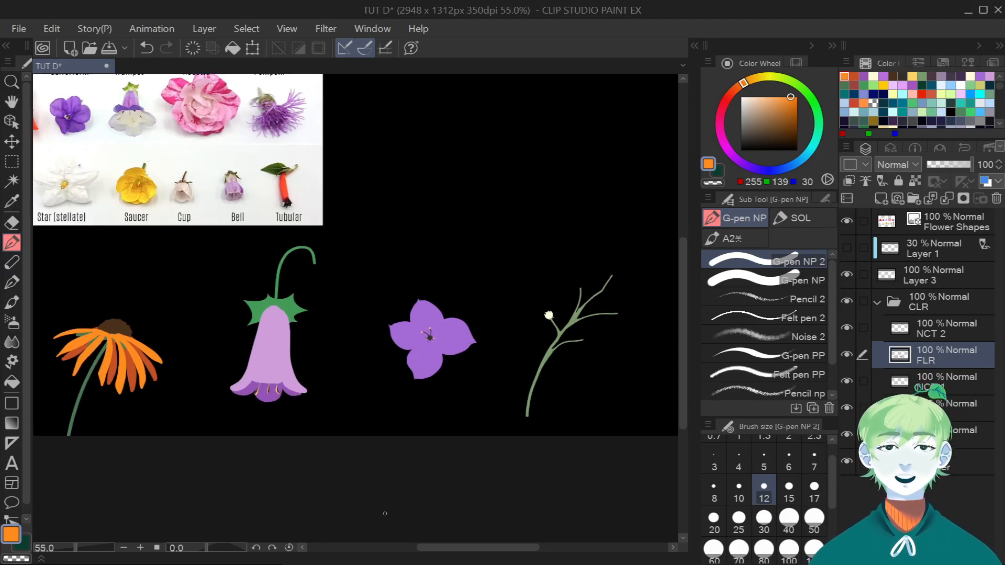
{"action": "scroll", "coordinate": [314, 480], "scroll_direction": "down", "scroll_amount": 3}
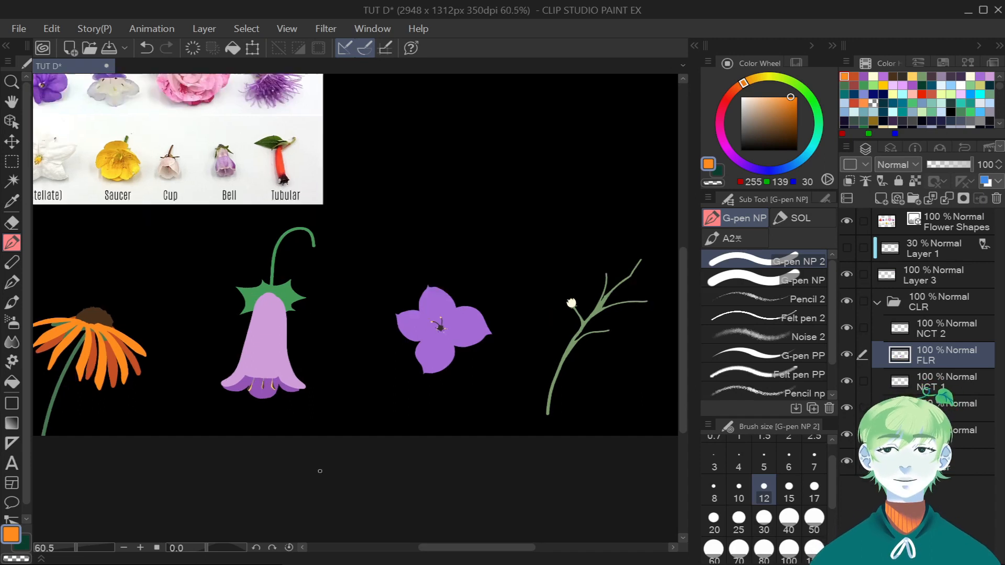
{"action": "scroll", "coordinate": [253, 478], "scroll_direction": "up", "scroll_amount": 3}
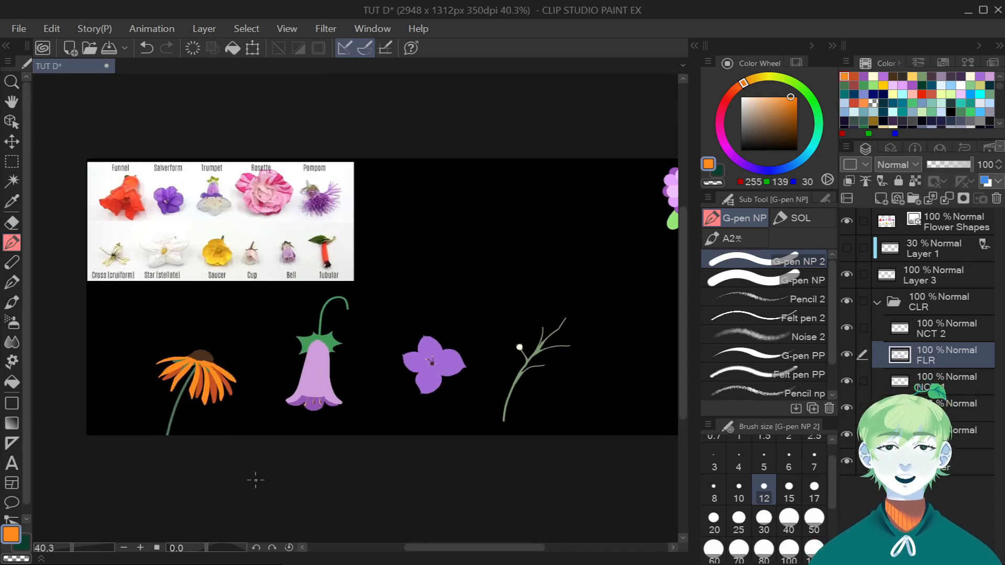
{"action": "scroll", "coordinate": [171, 363], "scroll_direction": "up", "scroll_amount": 3}
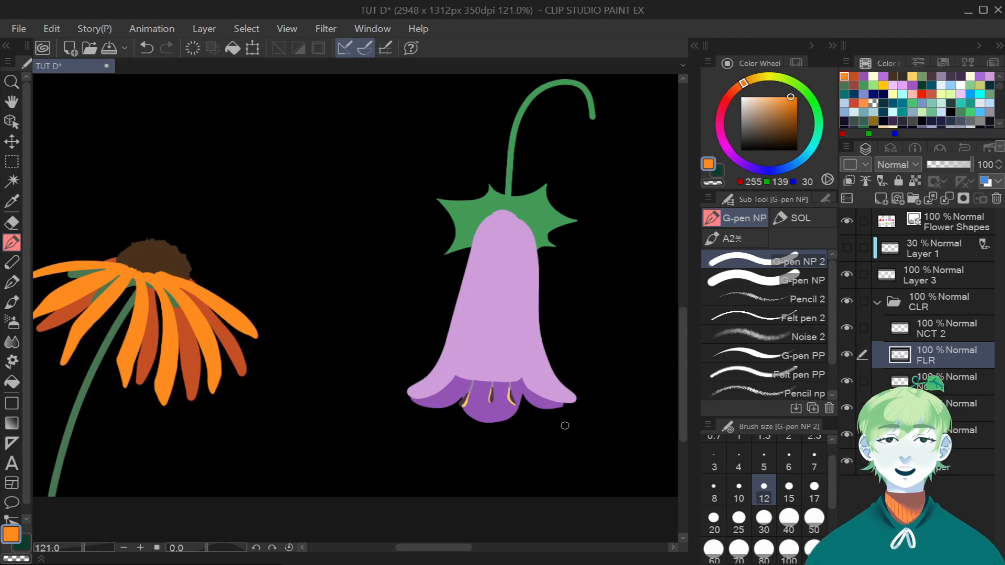
{"action": "scroll", "coordinate": [513, 376], "scroll_direction": "down", "scroll_amount": 2}
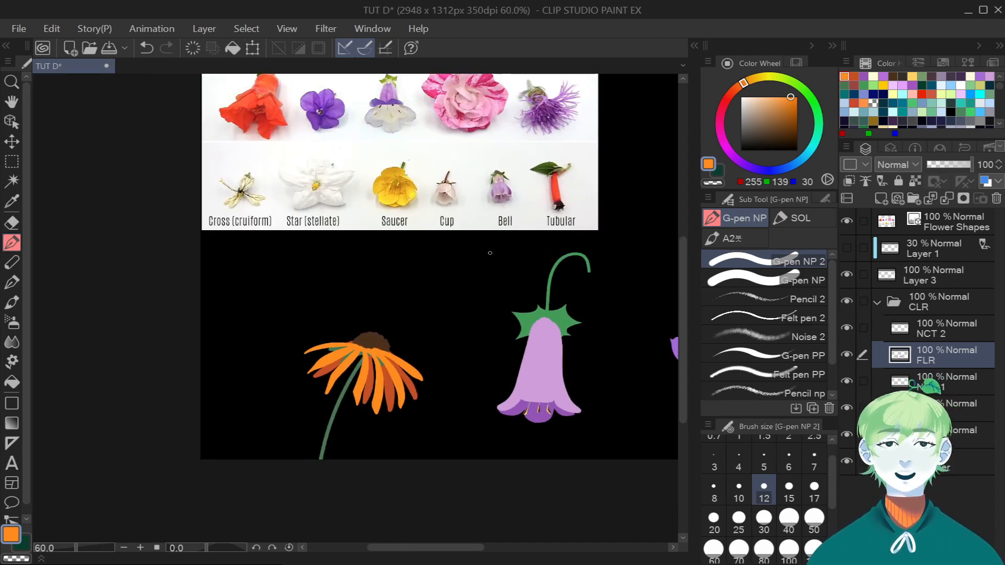
Examine the flower-shape reference chart and compare it with the coloured flowers drawn beneath it.
{"action": "scroll", "coordinate": [490, 253], "scroll_direction": "down", "scroll_amount": 2}
{"action": "scroll", "coordinate": [683, 243], "scroll_direction": "up", "scroll_amount": 3}
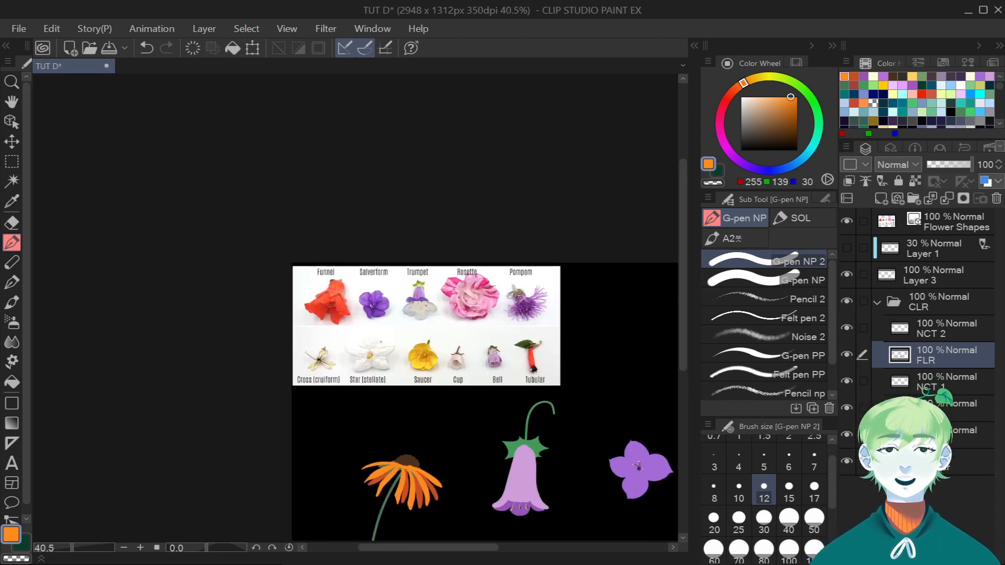
{"action": "scroll", "coordinate": [446, 279], "scroll_direction": "up", "scroll_amount": 4}
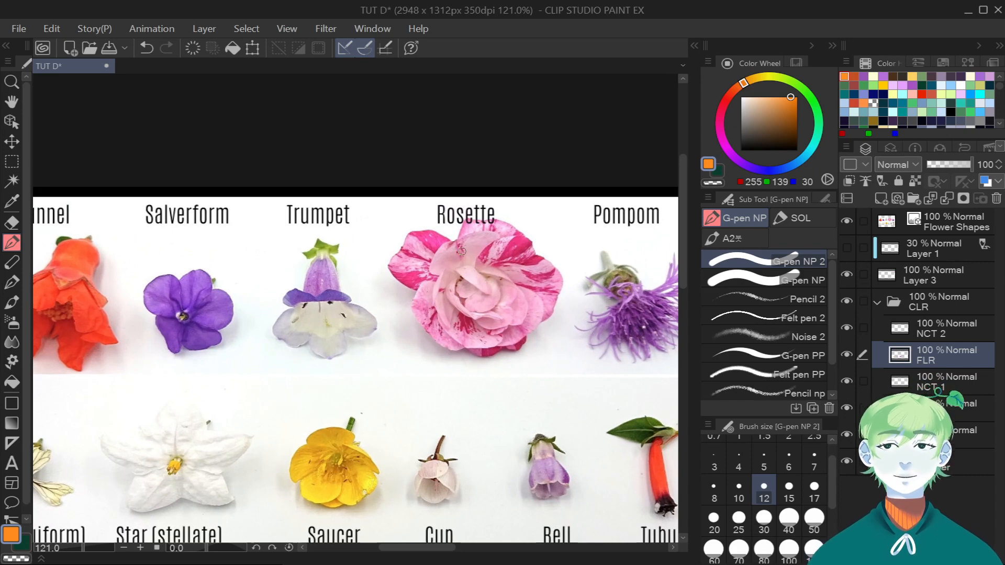
{"action": "scroll", "coordinate": [481, 337], "scroll_direction": "down", "scroll_amount": 3}
{"action": "scroll", "coordinate": [481, 337], "scroll_direction": "down", "scroll_amount": 1}
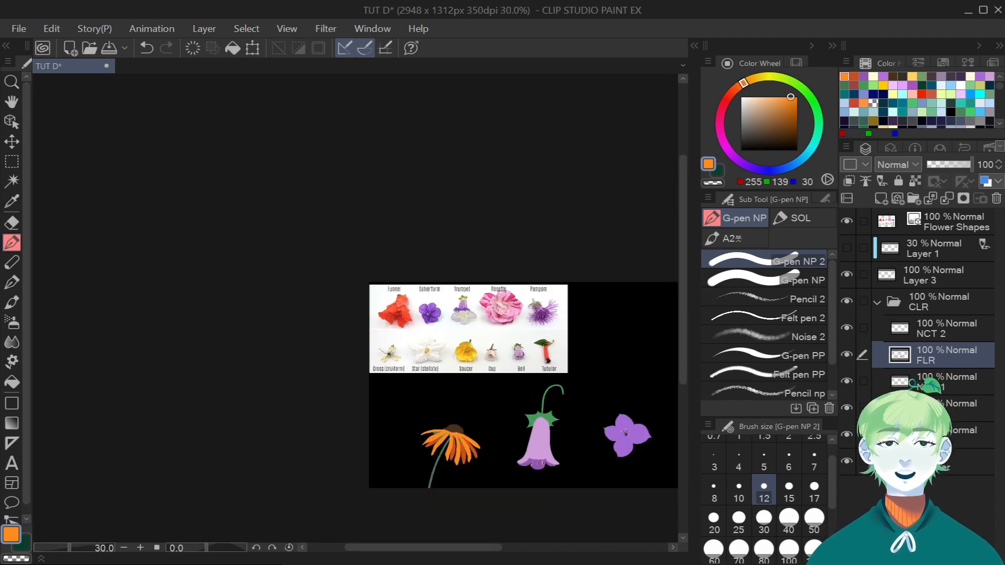
{"action": "scroll", "coordinate": [683, 207], "scroll_direction": "down", "scroll_amount": 2}
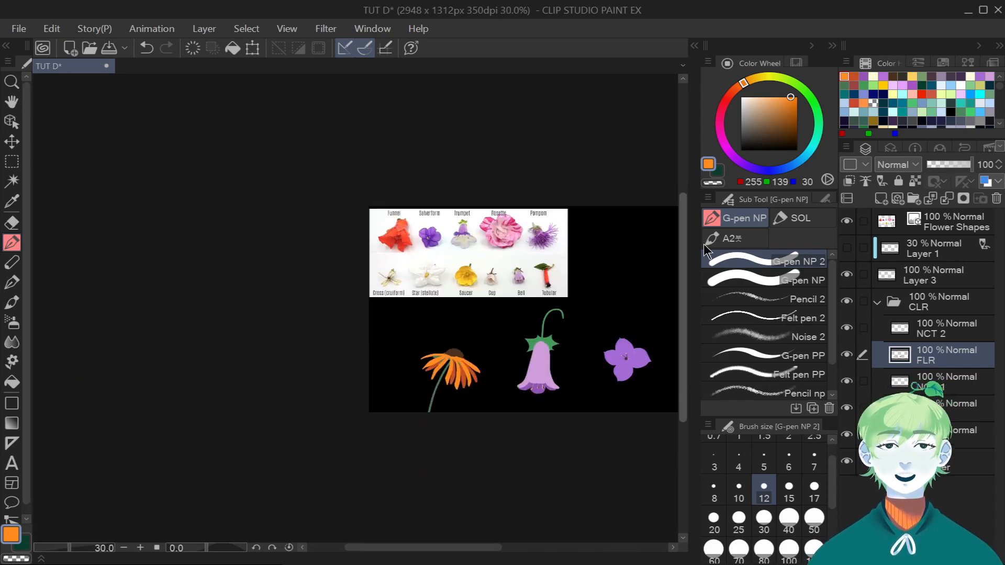
{"action": "scroll", "coordinate": [583, 327], "scroll_direction": "up", "scroll_amount": 4}
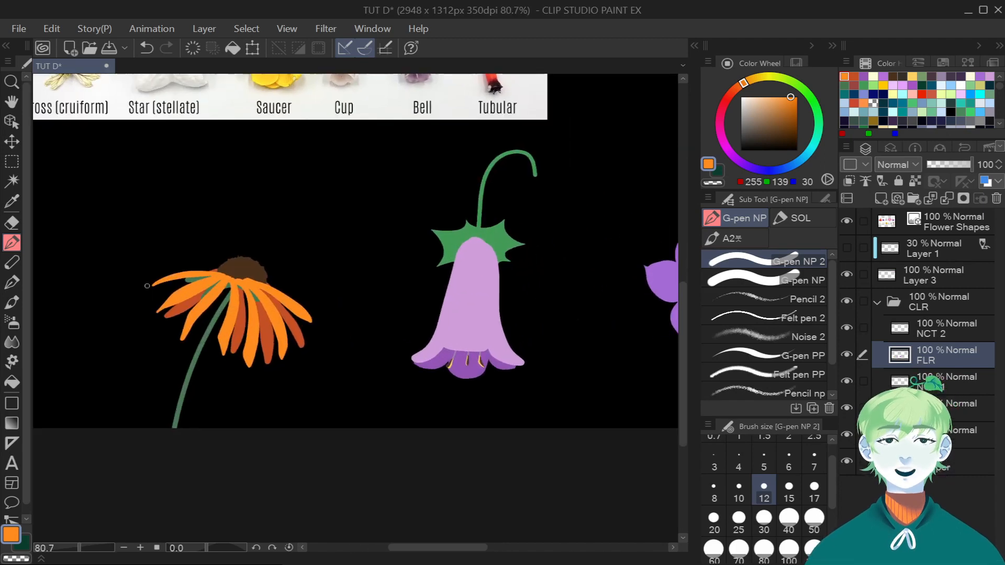
{"action": "scroll", "coordinate": [246, 328], "scroll_direction": "up", "scroll_amount": 1}
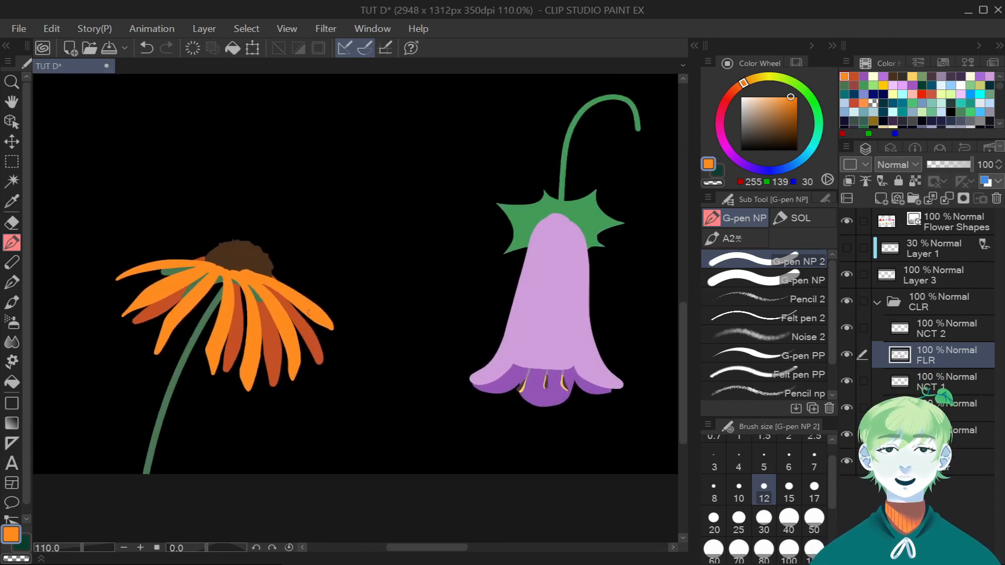
Toggle the back-petal layer off and on to check how it sits behind the front petals.
{"action": "left_click", "coordinate": [848, 435]}
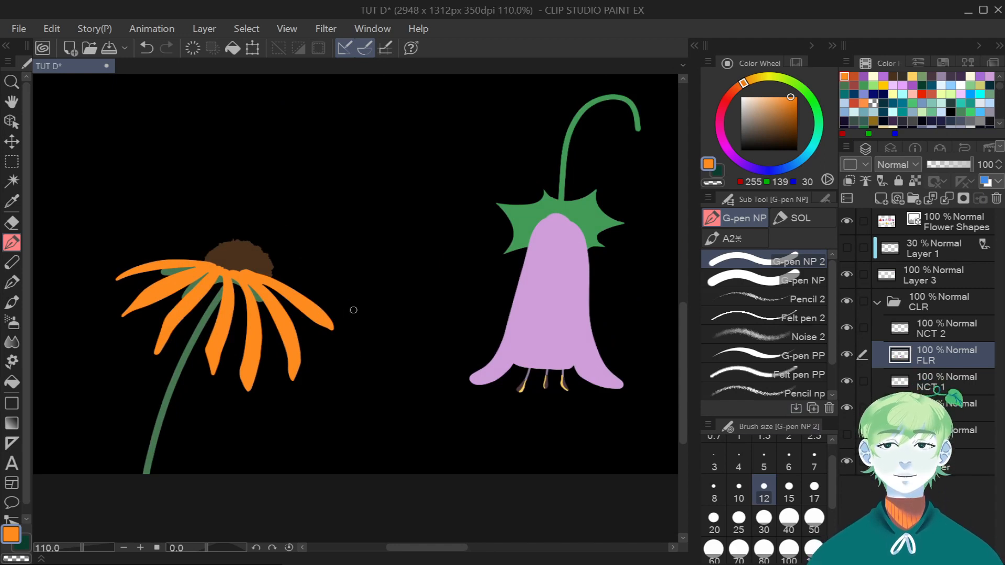
{"action": "left_click", "coordinate": [848, 442]}
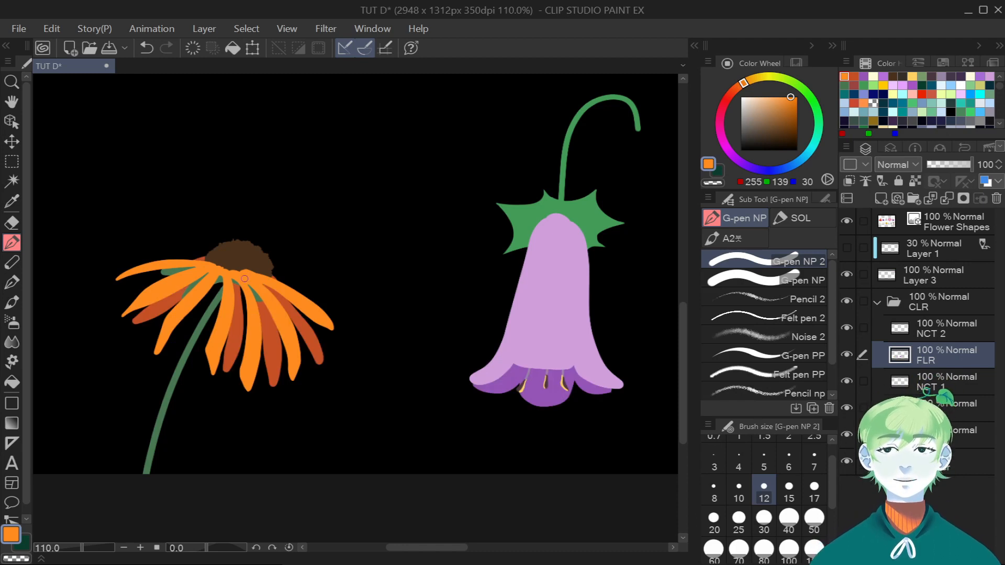
{"action": "scroll", "coordinate": [202, 261], "scroll_direction": "up", "scroll_amount": 4}
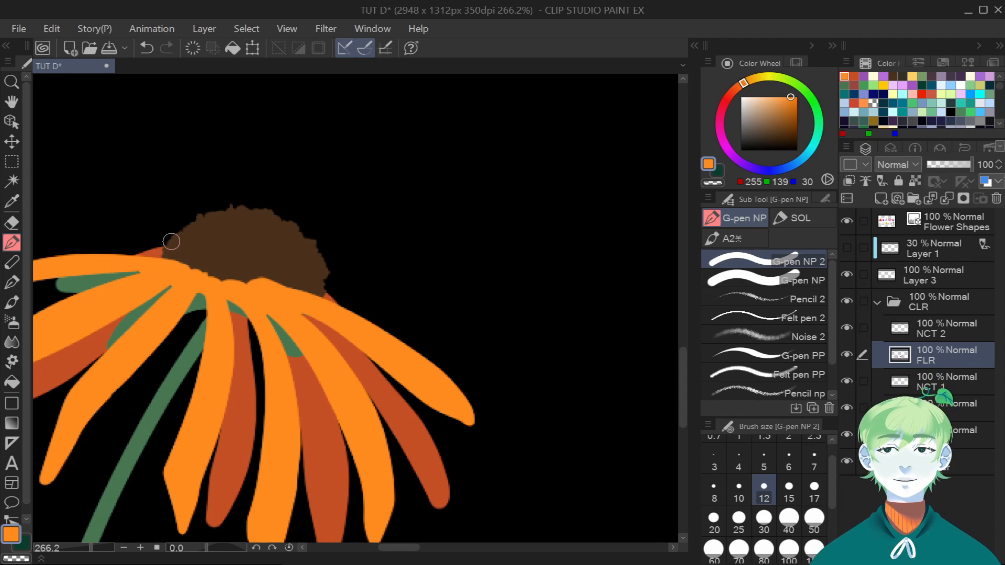
{"action": "mouse_move", "coordinate": [290, 233]}
{"action": "left_mouse_down"}
{"action": "mouse_move", "coordinate": [172, 219]}
{"action": "mouse_move", "coordinate": [293, 236]}
{"action": "left_mouse_up"}
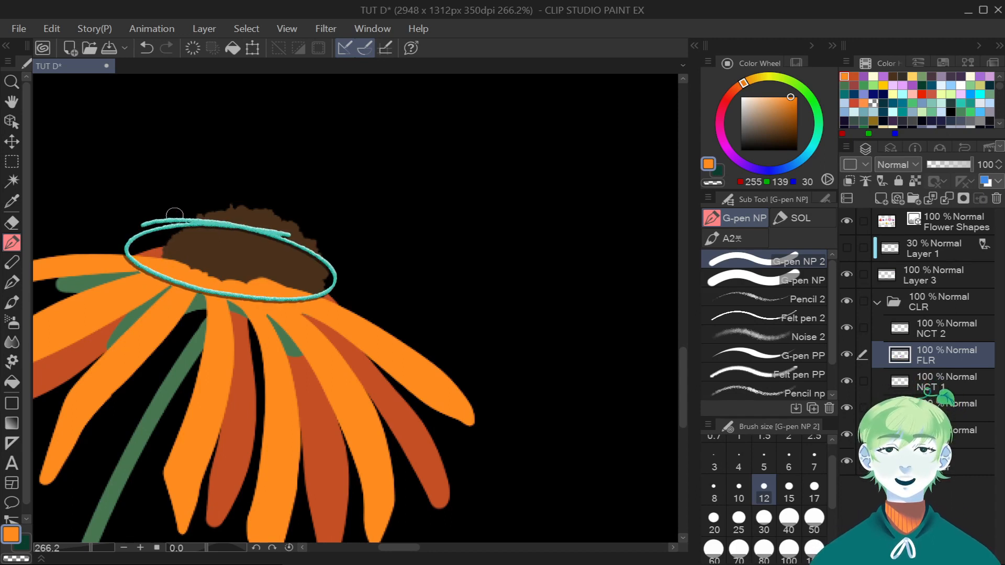
{"action": "key", "text": "ctrl+z"}
{"action": "key", "text": "ctrl+z"}
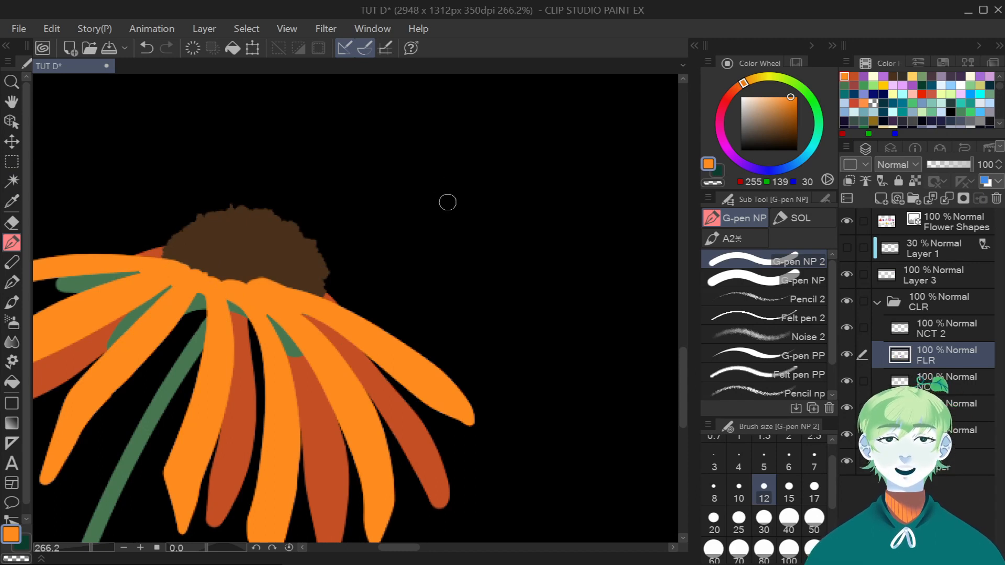
{"action": "scroll", "coordinate": [466, 224], "scroll_direction": "down", "scroll_amount": 4}
{"action": "scroll", "coordinate": [469, 227], "scroll_direction": "down", "scroll_amount": 7}
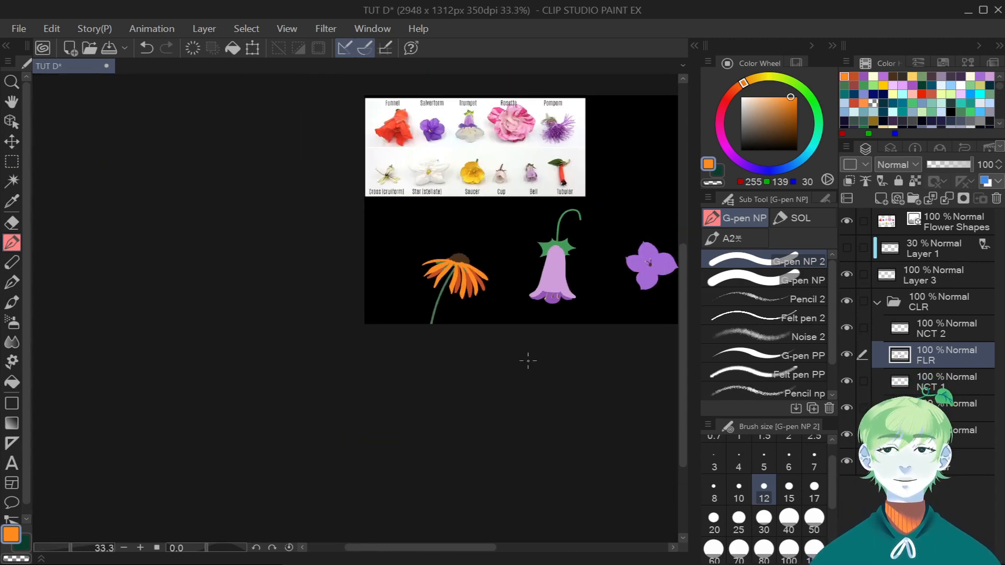
{"action": "left_click_drag", "start_coordinate": [461, 548], "coordinate": [482, 549]}
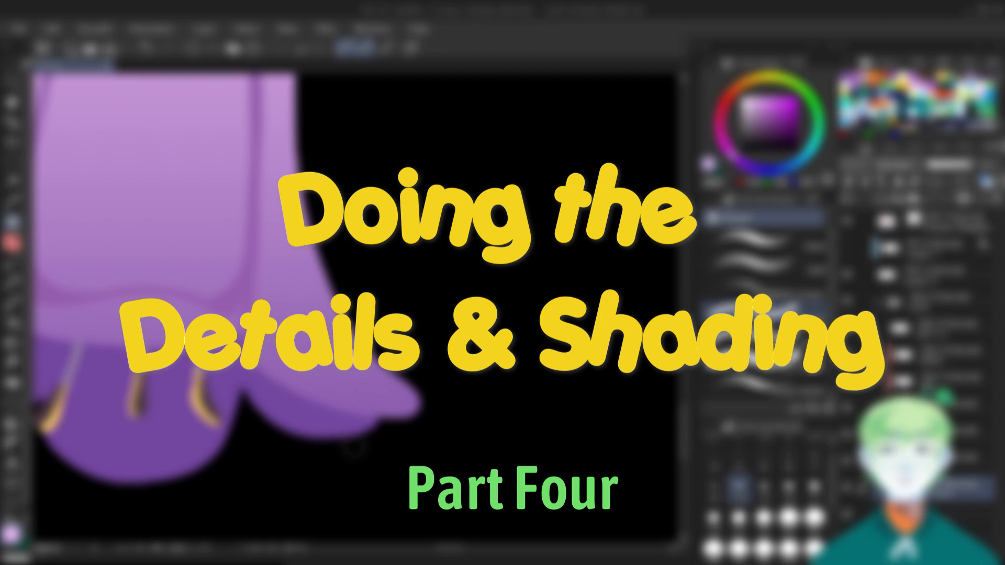
On SDW, draw shadow folds along the bell flower's sides and lower rim with G-pen NP 2 at size 5 in RGB 150, 95, 174.
{"action": "scroll", "coordinate": [394, 409], "scroll_direction": "down", "scroll_amount": 3}
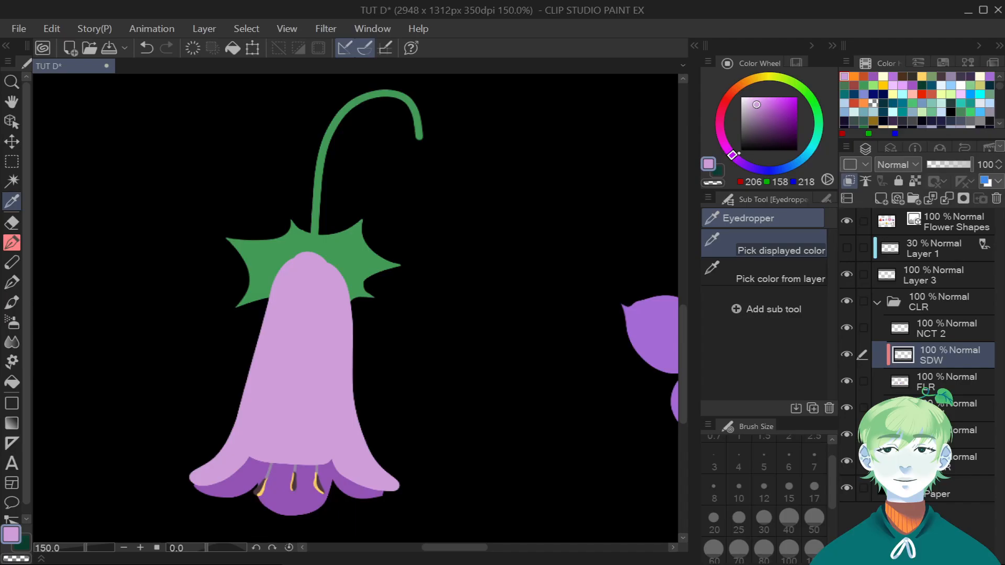
{"action": "left_click", "coordinate": [765, 113]}
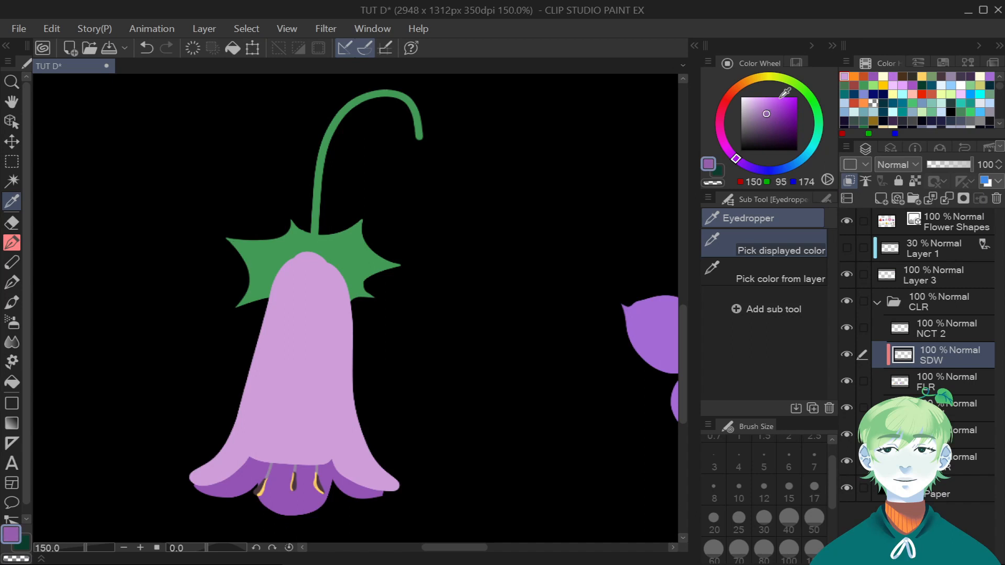
{"action": "key", "text": "p"}
{"action": "left_click", "coordinate": [764, 460]}
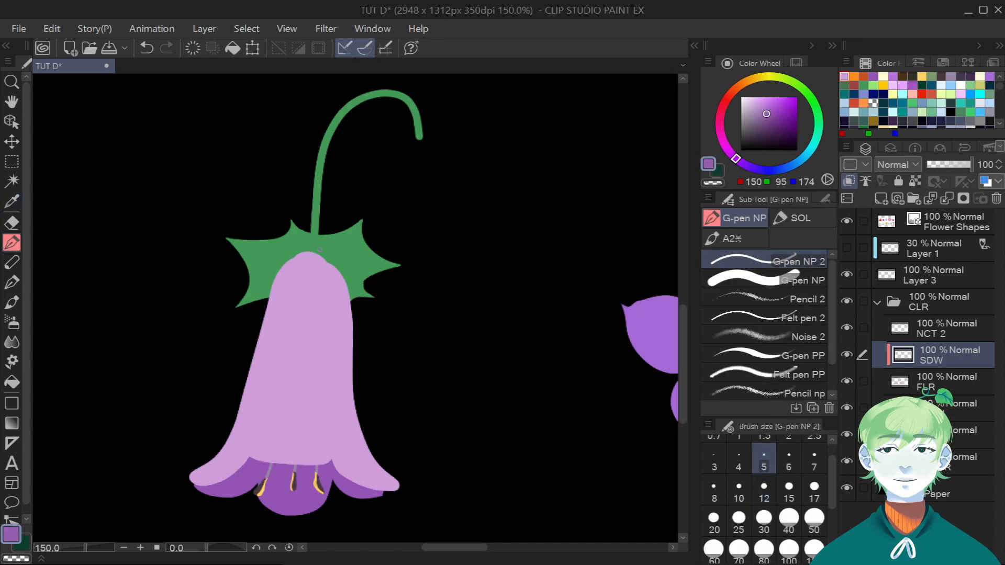
{"action": "left_click_drag", "start_coordinate": [337, 314], "coordinate": [333, 466]}
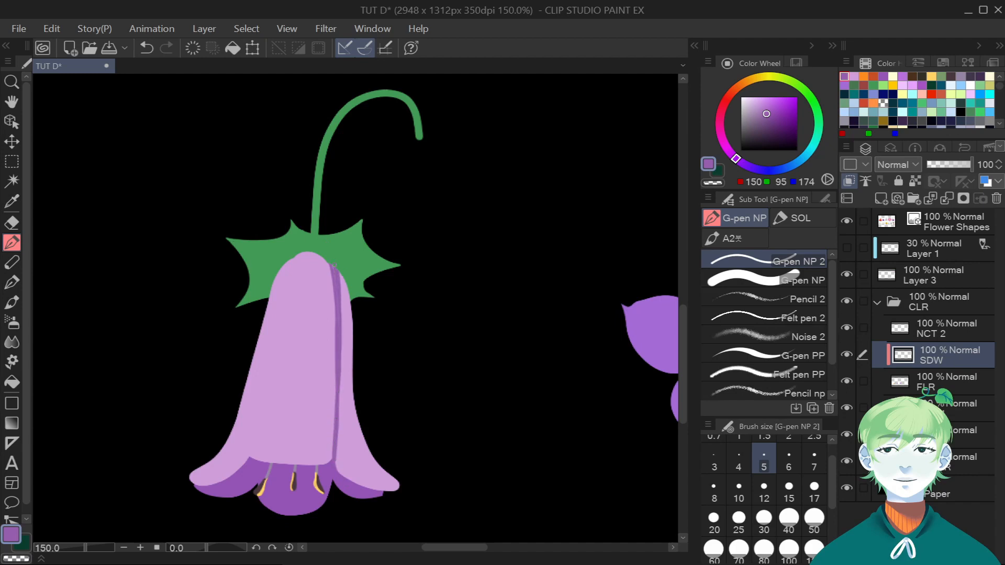
{"action": "left_click_drag", "start_coordinate": [295, 255], "coordinate": [242, 447]}
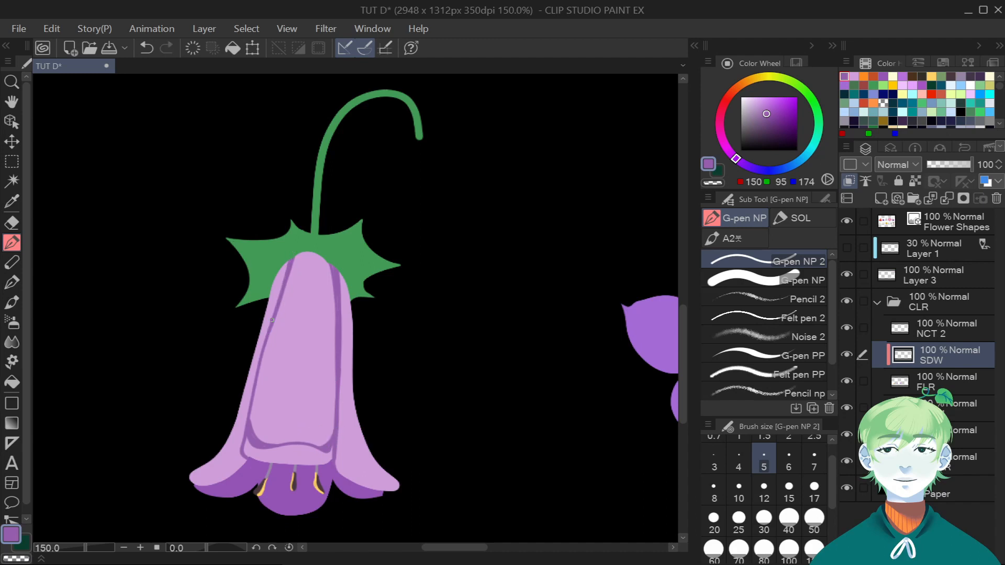
Try to thin the bell flower's right-hand shadow line with the Rough eraser at size 15.
{"action": "key", "text": "e"}
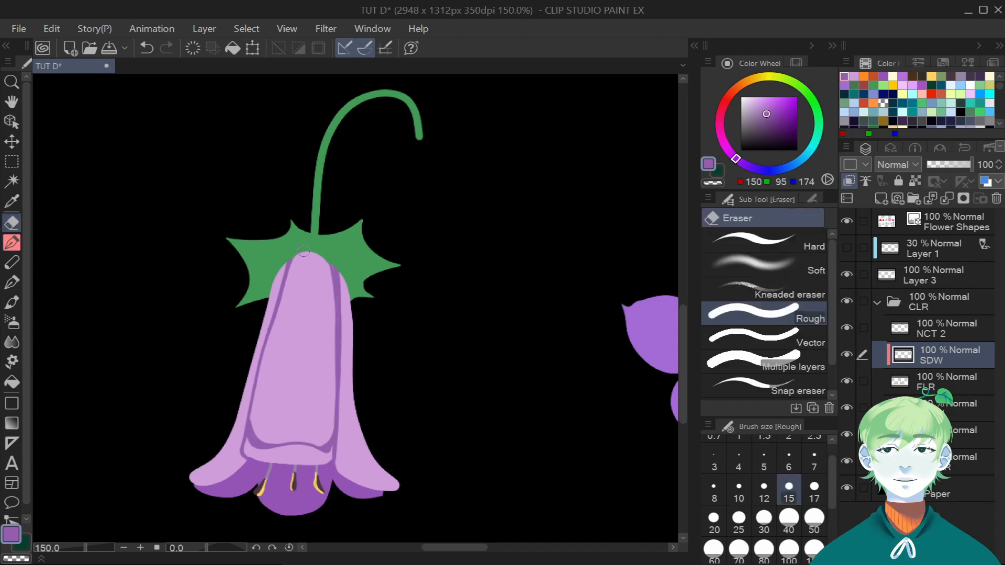
{"action": "left_click_drag", "start_coordinate": [331, 348], "coordinate": [330, 261]}
{"action": "key", "text": "ctrl+z"}
{"action": "left_click_drag", "start_coordinate": [346, 364], "coordinate": [346, 301]}
{"action": "key", "text": "ctrl+z"}
{"action": "left_click_drag", "start_coordinate": [347, 374], "coordinate": [347, 366]}
{"action": "key", "text": "ctrl+z"}
Recolour the bell's back petals to RGB 115, 70, 159 with a filled rectangle on a new clipped layer, and merge it down.
{"action": "left_click", "coordinate": [943, 461]}
{"action": "left_click", "coordinate": [882, 199]}
{"action": "key", "text": "ctrl+alt+g"}
{"action": "left_click_drag", "start_coordinate": [736, 159], "coordinate": [744, 165]}
{"action": "left_click_drag", "start_coordinate": [766, 117], "coordinate": [772, 117]}
{"action": "key", "text": "u"}
{"action": "left_click_drag", "start_coordinate": [149, 207], "coordinate": [439, 526]}
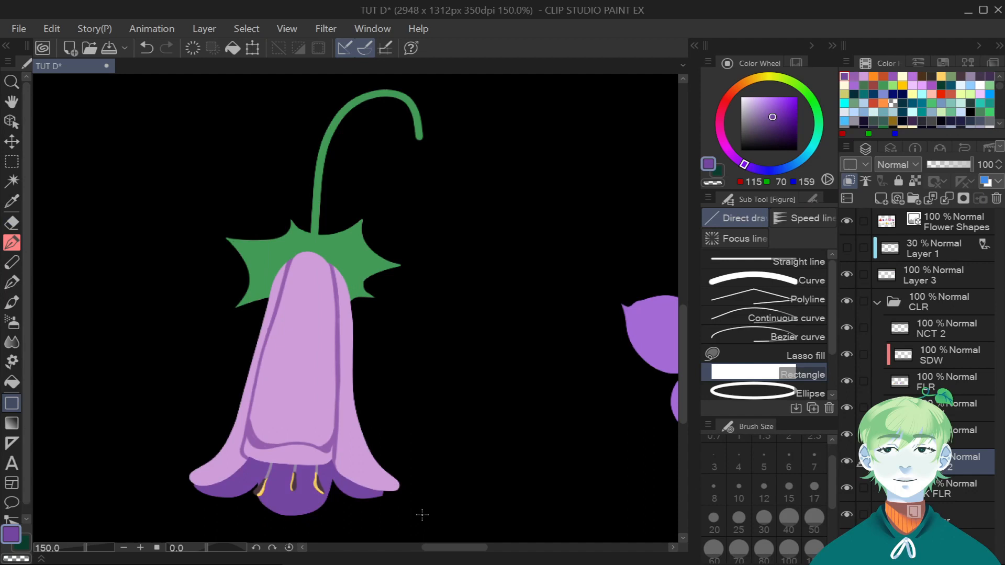
{"action": "left_click", "coordinate": [947, 199]}
Create a clipped layer named GR directly above SDW.
{"action": "left_click", "coordinate": [937, 359]}
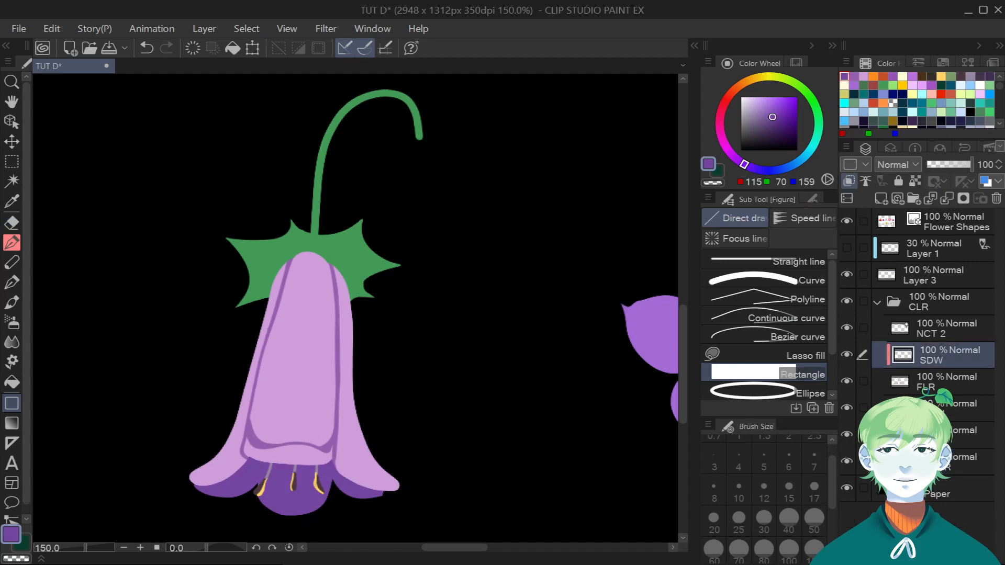
{"action": "key", "text": "ctrl+minus"}
{"action": "key", "text": "ctrl+minus"}
{"action": "key", "text": "ctrl+minus"}
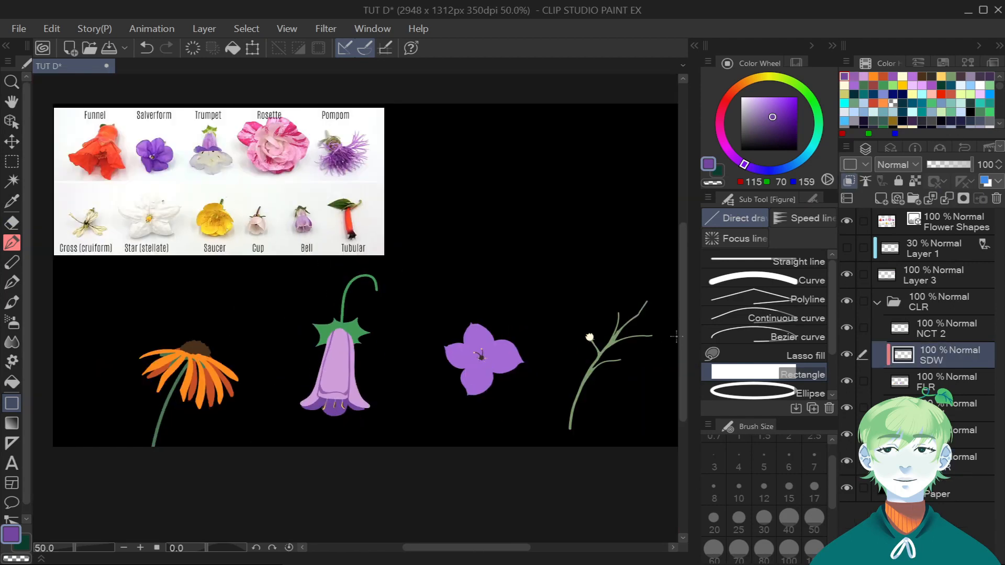
{"action": "key", "text": "ctrl+plus"}
{"action": "key", "text": "ctrl+plus"}
{"action": "key", "text": "ctrl+plus"}
{"action": "key", "text": "ctrl+minus"}
{"action": "key", "text": "ctrl+minus"}
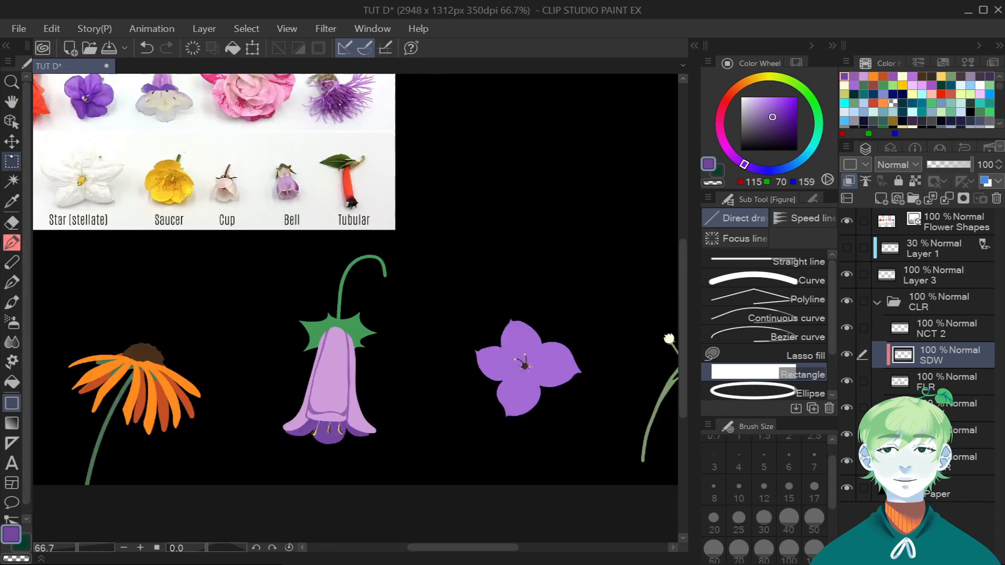
{"action": "left_click", "coordinate": [12, 162]}
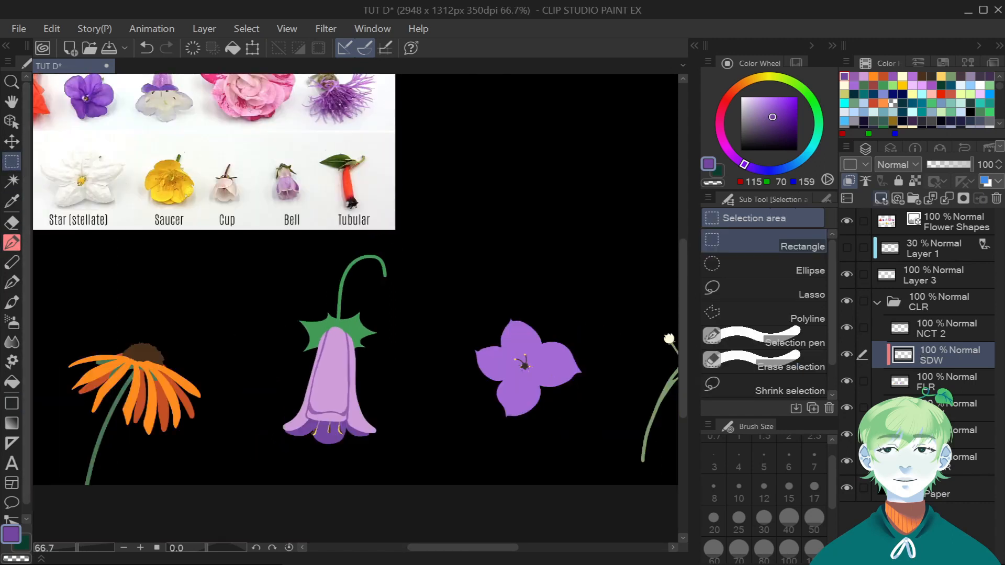
{"action": "left_click", "coordinate": [881, 198]}
{"action": "double_click", "coordinate": [931, 360]}
{"action": "type", "text": "GR"}
{"action": "key", "text": "Return"}
Select the area around the bell flower and apply a foreground-to-transparent gradient in RGB 115, 70, 159 upward from below its rim.
{"action": "left_click_drag", "start_coordinate": [249, 299], "coordinate": [411, 457]}
{"action": "key", "text": "g"}
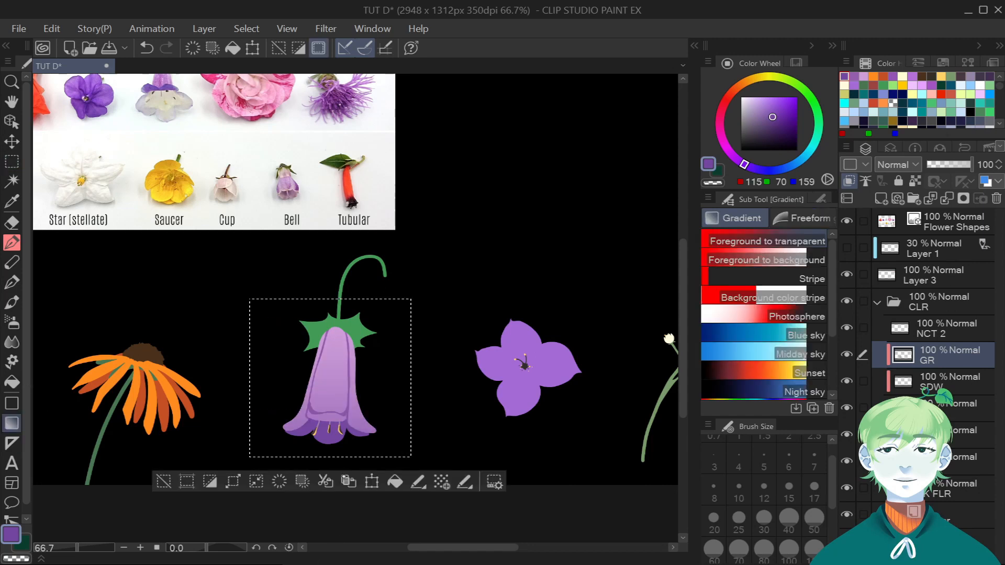
{"action": "left_click_drag", "start_coordinate": [336, 525], "coordinate": [355, 368]}
Add a light gradient (RGB 234, 186, 246) downward from the bell's top, move GR beneath SDW and deselect.
{"action": "left_click", "coordinate": [335, 335], "text": "alt"}
{"action": "left_click", "coordinate": [755, 99]}
{"action": "left_click_drag", "start_coordinate": [340, 262], "coordinate": [335, 413]}
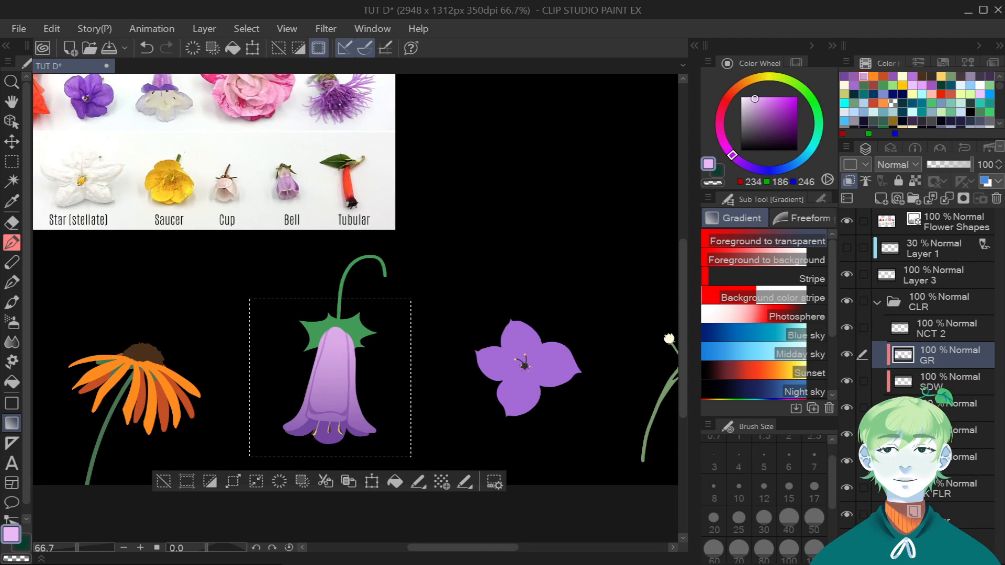
{"action": "left_click_drag", "start_coordinate": [945, 357], "coordinate": [944, 390]}
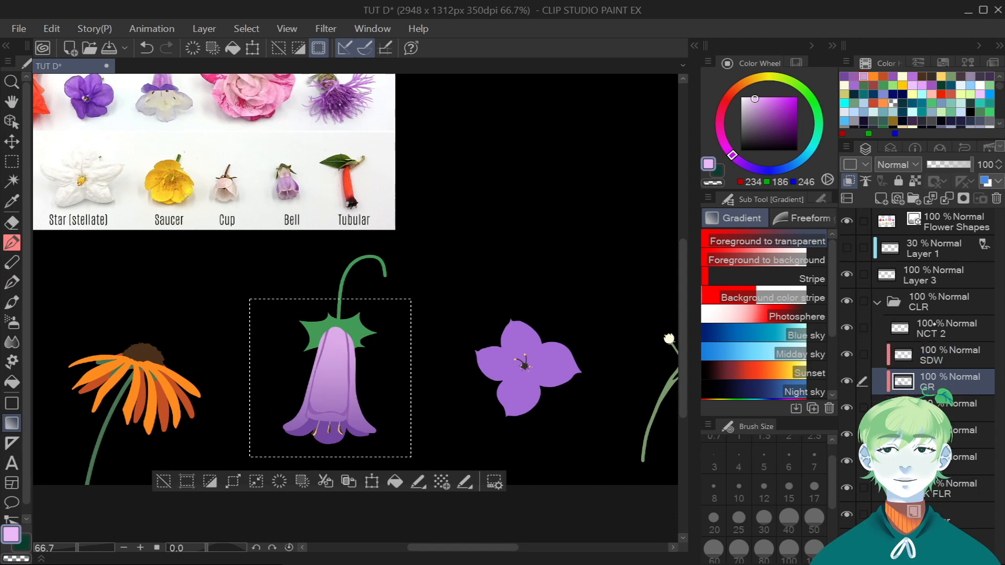
{"action": "key", "text": "ctrl+d"}
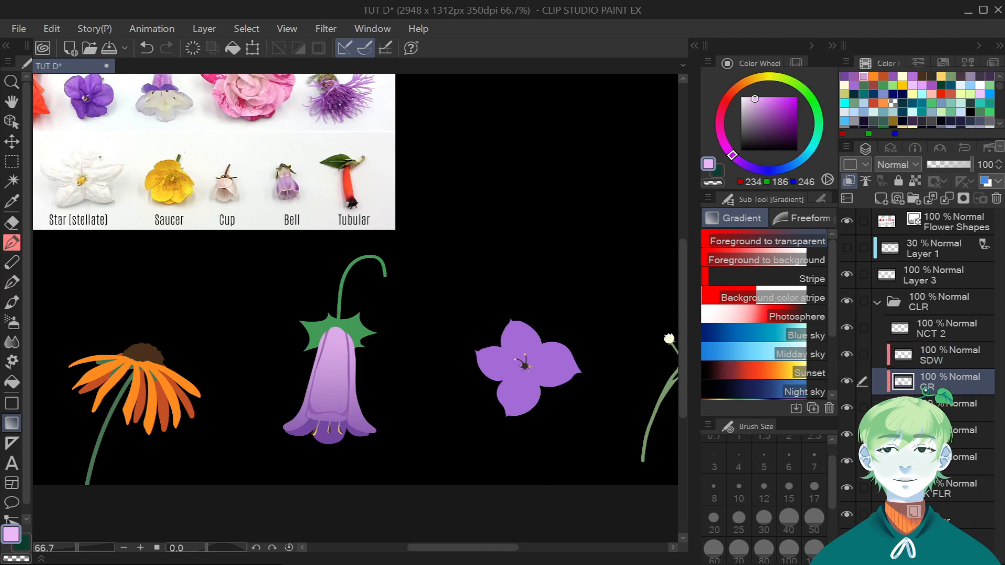
On SDW, trim the upper ends of the bell's shadow lines with the Rough eraser at size 10.
{"action": "left_click", "coordinate": [960, 488]}
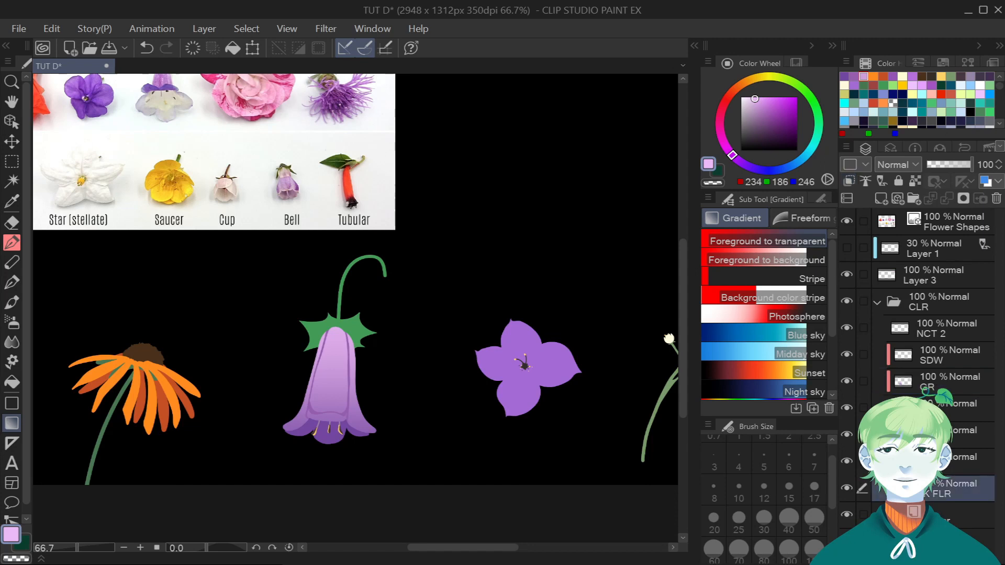
{"action": "left_click", "coordinate": [11, 223]}
{"action": "key", "text": "bracketleft"}
{"action": "key", "text": "bracketleft"}
{"action": "scroll", "coordinate": [365, 435], "scroll_direction": "up", "scroll_amount": 5}
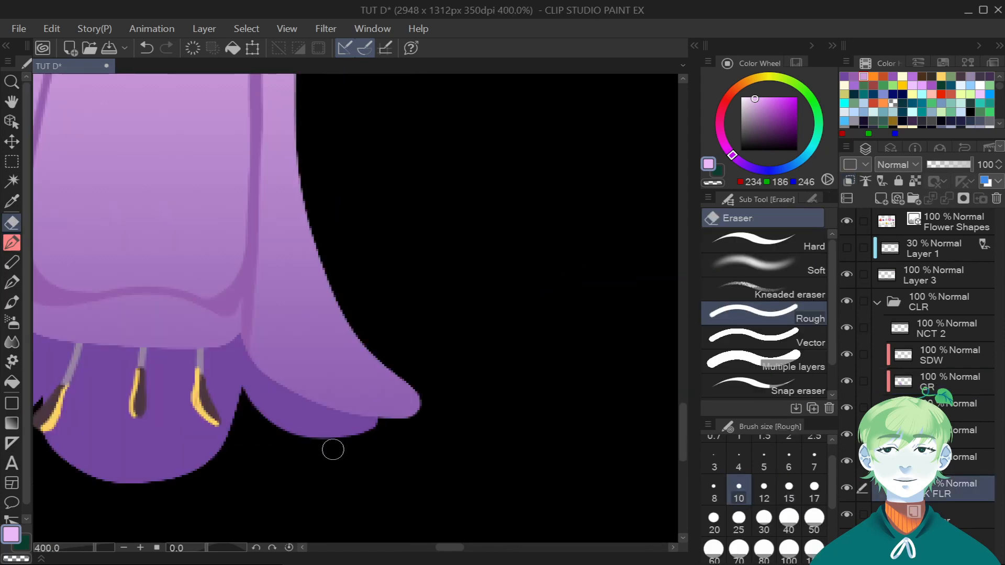
{"action": "scroll", "coordinate": [398, 416], "scroll_direction": "down", "scroll_amount": 2}
{"action": "scroll", "coordinate": [322, 366], "scroll_direction": "down", "scroll_amount": 3}
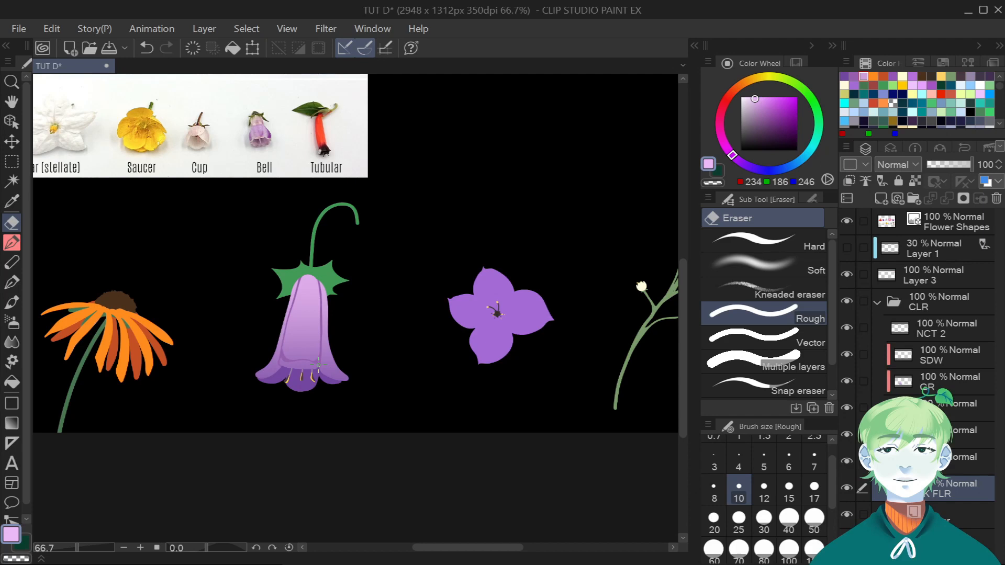
{"action": "left_click", "coordinate": [942, 355]}
{"action": "scroll", "coordinate": [322, 285], "scroll_direction": "up", "scroll_amount": 5}
{"action": "left_click_drag", "start_coordinate": [313, 260], "coordinate": [334, 424]}
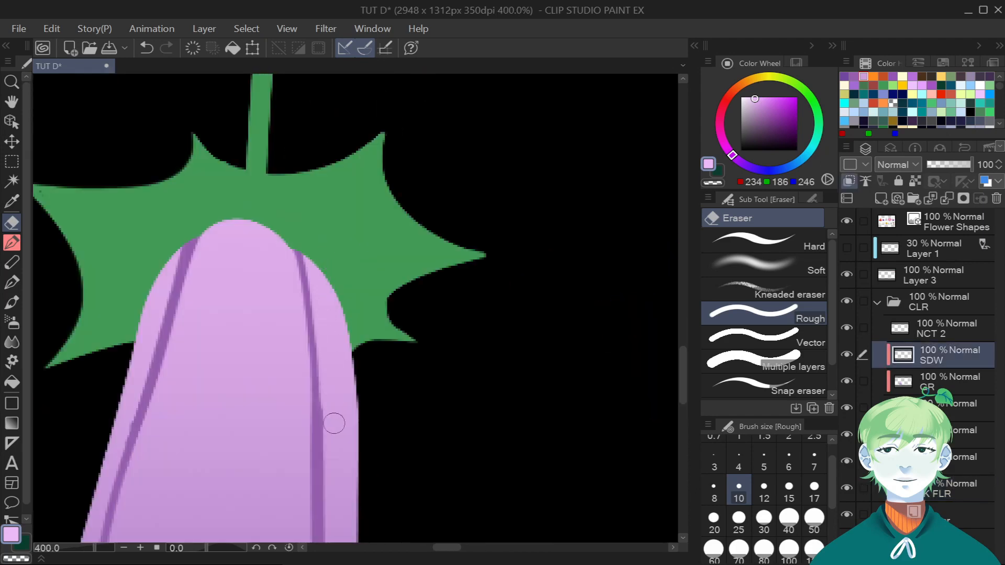
{"action": "left_click_drag", "start_coordinate": [153, 322], "coordinate": [203, 192]}
{"action": "left_click_drag", "start_coordinate": [186, 232], "coordinate": [179, 252]}
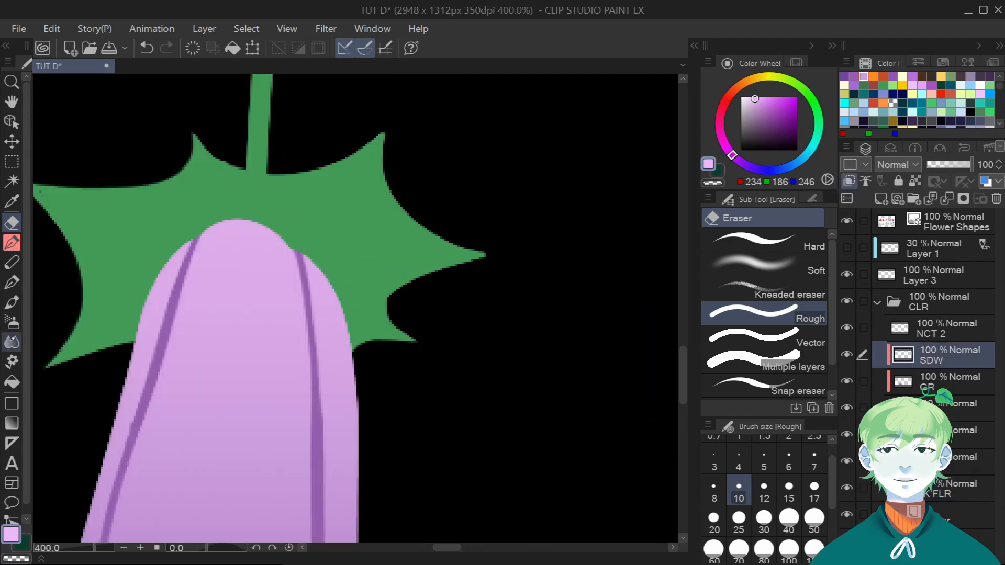
Soften the upper ends of the bell's shadow lines with blending and the Soft eraser at size 80.
{"action": "left_click", "coordinate": [12, 342]}
{"action": "left_click", "coordinate": [764, 547]}
{"action": "left_click_drag", "start_coordinate": [233, 235], "coordinate": [227, 254]}
{"action": "left_click_drag", "start_coordinate": [285, 230], "coordinate": [293, 273]}
{"action": "left_click_drag", "start_coordinate": [313, 372], "coordinate": [292, 256]}
{"action": "key", "text": "ctrl+z"}
{"action": "left_click", "coordinate": [12, 223]}
{"action": "left_click", "coordinate": [763, 266]}
{"action": "left_click", "coordinate": [764, 548]}
{"action": "scroll", "coordinate": [249, 199], "scroll_direction": "down", "scroll_amount": 4}
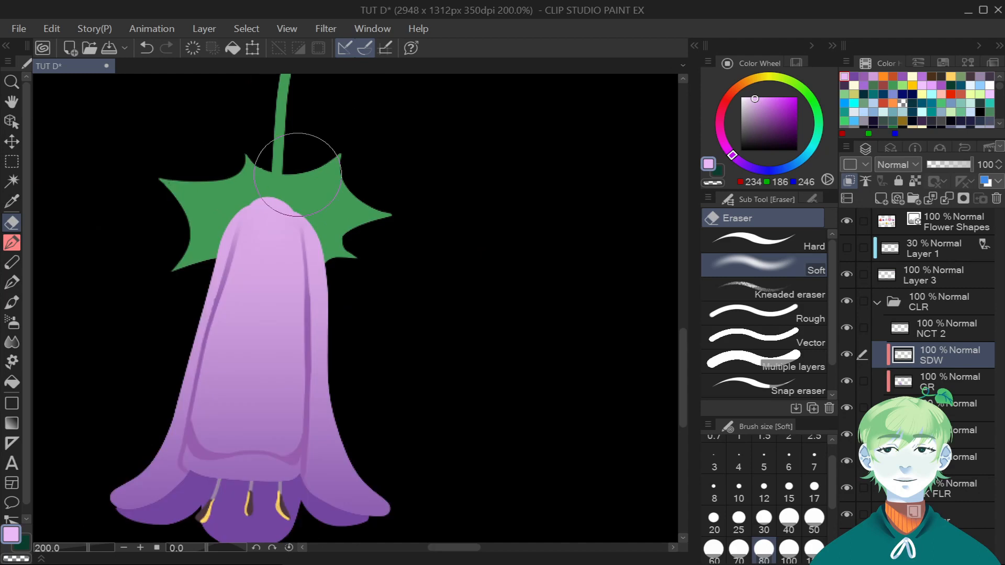
{"action": "left_click", "coordinate": [12, 242]}
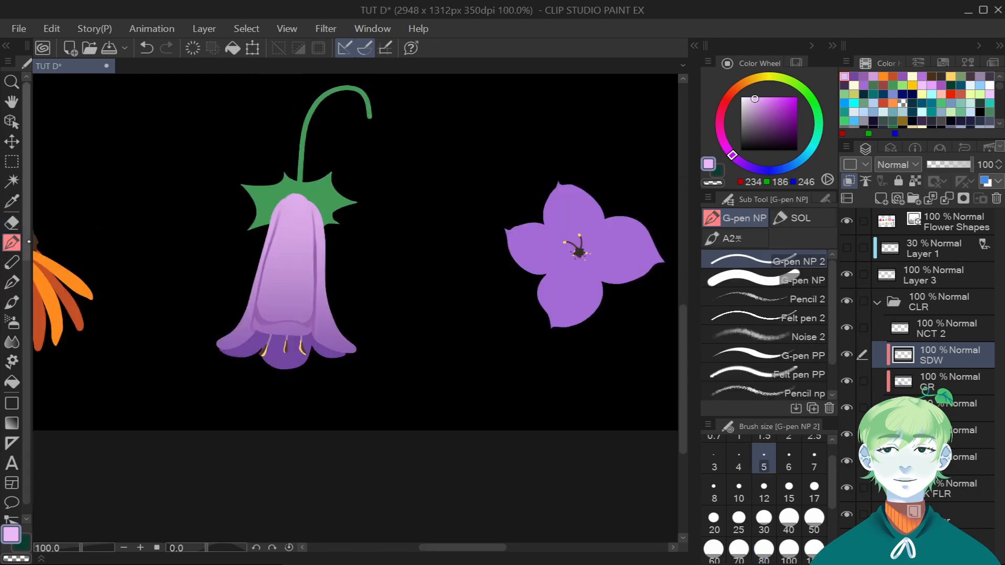
{"action": "left_click", "coordinate": [863, 75]}
{"action": "left_click", "coordinate": [739, 461]}
{"action": "scroll", "coordinate": [299, 261], "scroll_direction": "up", "scroll_amount": 2}
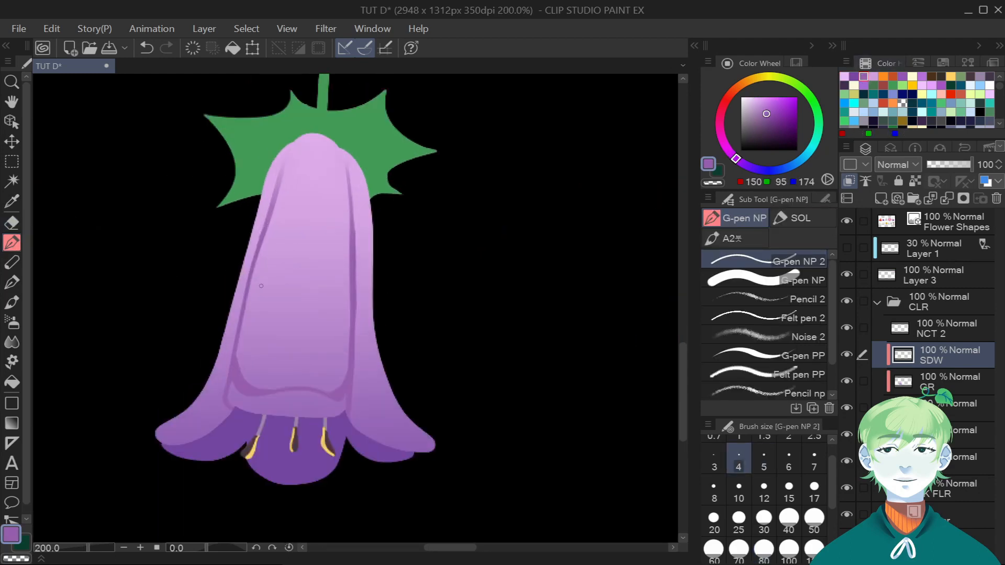
{"action": "left_click_drag", "start_coordinate": [274, 250], "coordinate": [297, 260]}
{"action": "key", "text": "ctrl+z"}
{"action": "left_click", "coordinate": [768, 100]}
{"action": "left_click_drag", "start_coordinate": [375, 260], "coordinate": [364, 247]}
{"action": "left_click", "coordinate": [761, 111]}
Set the G-pen size to 3 and add a clipped Multiply layer at 38% opacity directly above GR.
{"action": "left_click", "coordinate": [714, 461]}
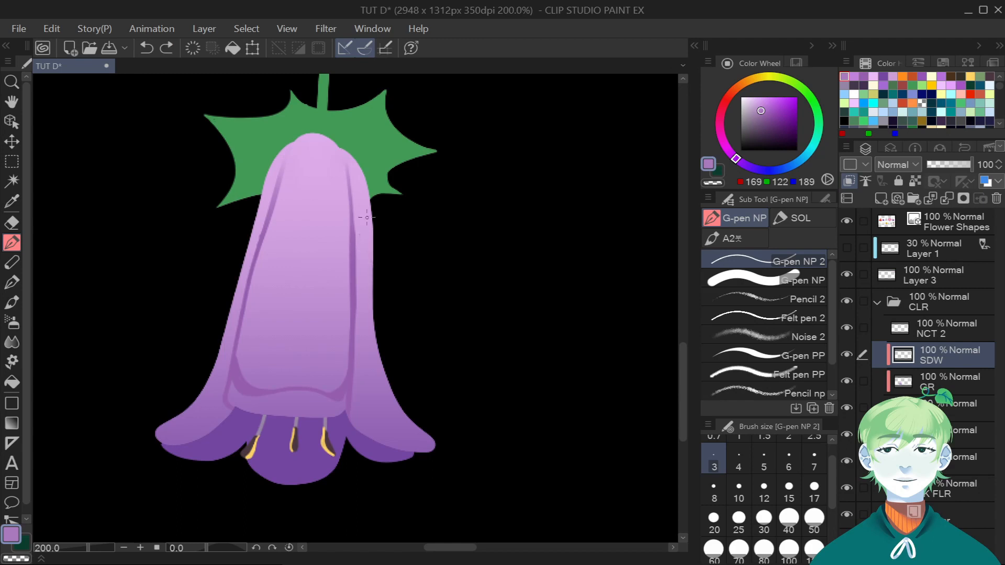
{"action": "left_click", "coordinate": [934, 382]}
{"action": "left_click", "coordinate": [881, 198]}
{"action": "left_click", "coordinate": [898, 164]}
{"action": "left_click", "coordinate": [893, 216]}
{"action": "left_click", "coordinate": [944, 164]}
Draw thin vein lines in RGB 115, 70, 159 down the bell's centre and along its side petals on the Multiply layer.
{"action": "left_click", "coordinate": [864, 76]}
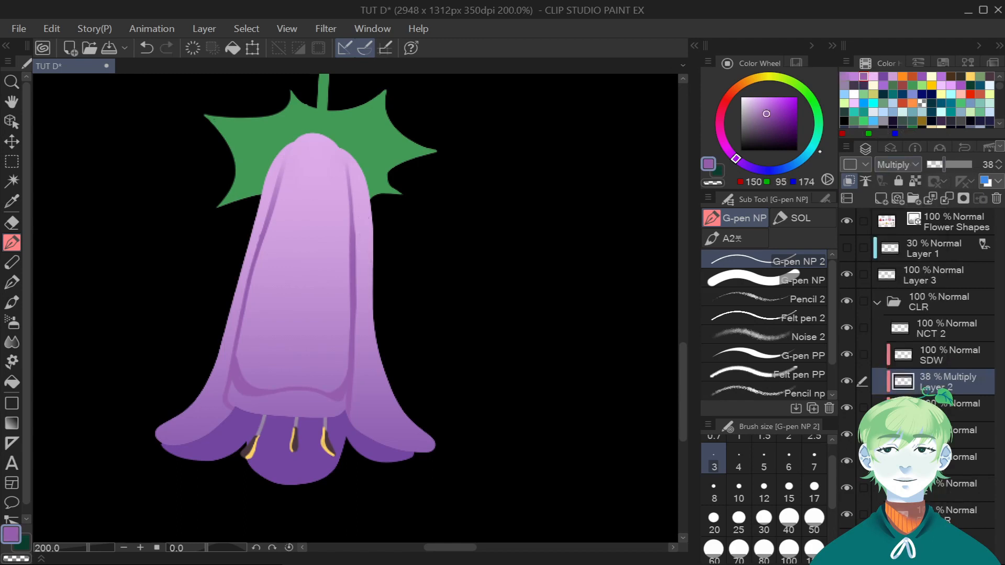
{"action": "left_click", "coordinate": [883, 76]}
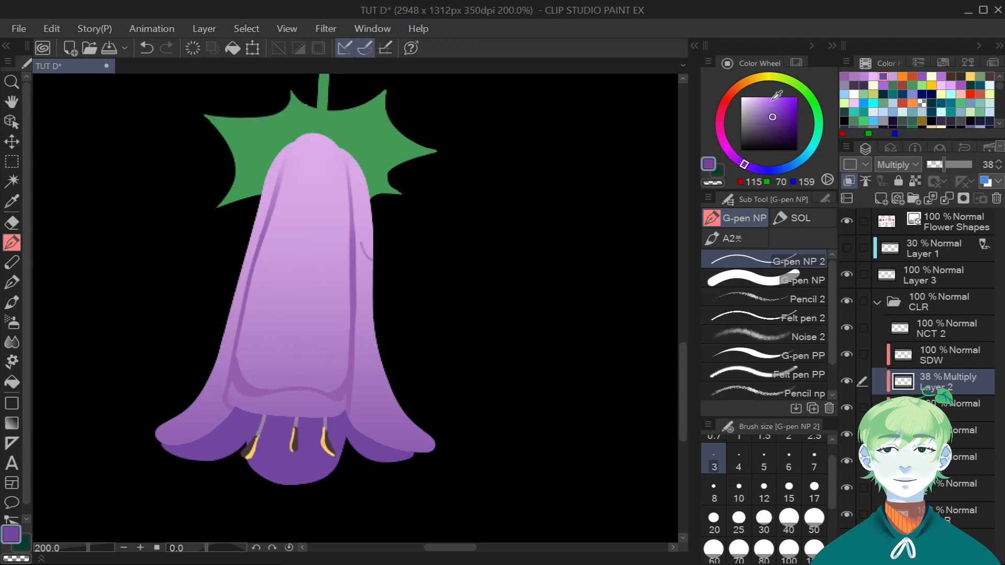
{"action": "left_click_drag", "start_coordinate": [374, 254], "coordinate": [376, 254]}
{"action": "scroll", "coordinate": [355, 250], "scroll_direction": "down", "scroll_amount": 2}
{"action": "left_click_drag", "start_coordinate": [682, 314], "coordinate": [624, 293]}
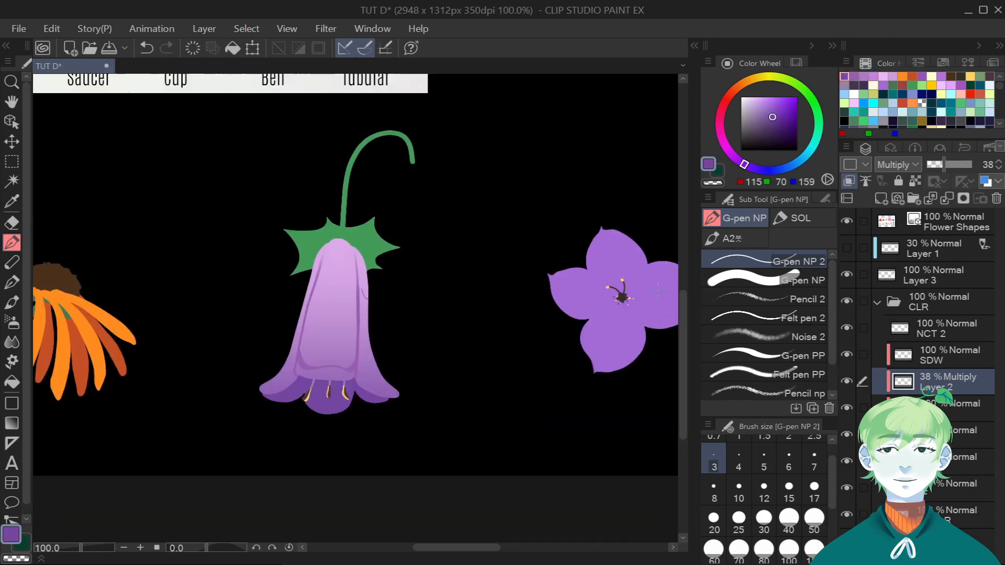
{"action": "scroll", "coordinate": [332, 248], "scroll_direction": "up", "scroll_amount": 1}
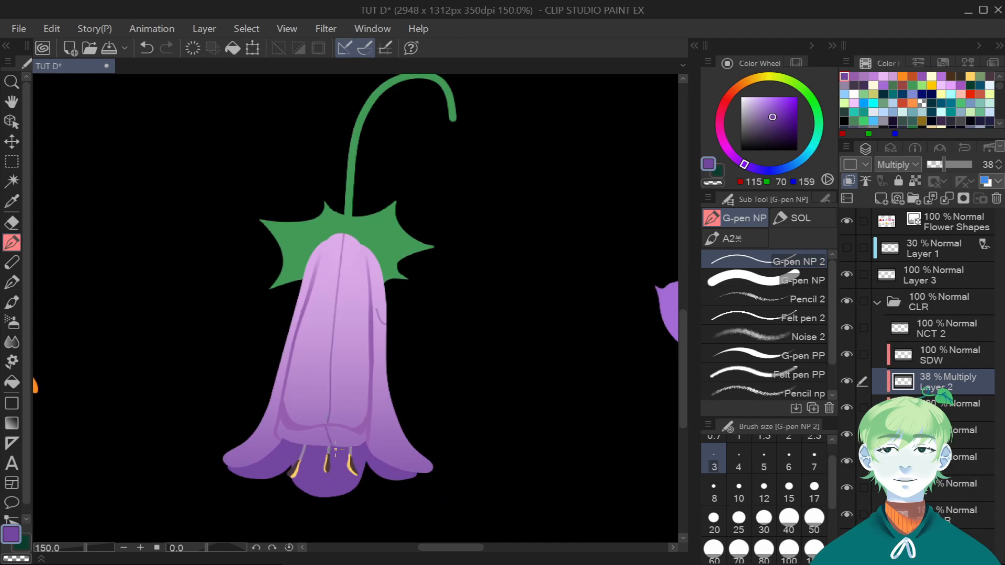
{"action": "scroll", "coordinate": [335, 449], "scroll_direction": "up", "scroll_amount": 1}
{"action": "left_click_drag", "start_coordinate": [191, 453], "coordinate": [247, 362]}
{"action": "left_click_drag", "start_coordinate": [397, 272], "coordinate": [416, 436]}
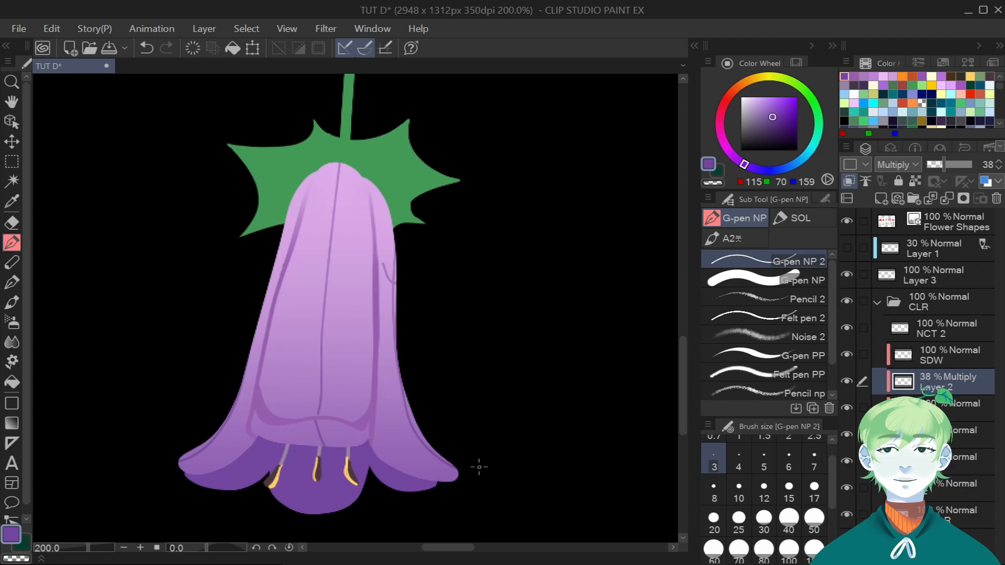
On GR, select the area around the bell flower and try a foreground-to-transparent gradient upward from below its rim.
{"action": "scroll", "coordinate": [479, 467], "scroll_direction": "down", "scroll_amount": 2}
{"action": "left_click", "coordinate": [934, 408]}
{"action": "left_click", "coordinate": [11, 161]}
{"action": "mouse_move", "coordinate": [278, 269]}
{"action": "left_mouse_down"}
{"action": "mouse_move", "coordinate": [535, 495]}
{"action": "mouse_move", "coordinate": [532, 487]}
{"action": "left_mouse_up"}
{"action": "left_click", "coordinate": [11, 423]}
{"action": "left_click_drag", "start_coordinate": [411, 479], "coordinate": [416, 367]}
{"action": "key", "text": "ctrl+z"}
{"action": "left_click_drag", "start_coordinate": [683, 356], "coordinate": [683, 391]}
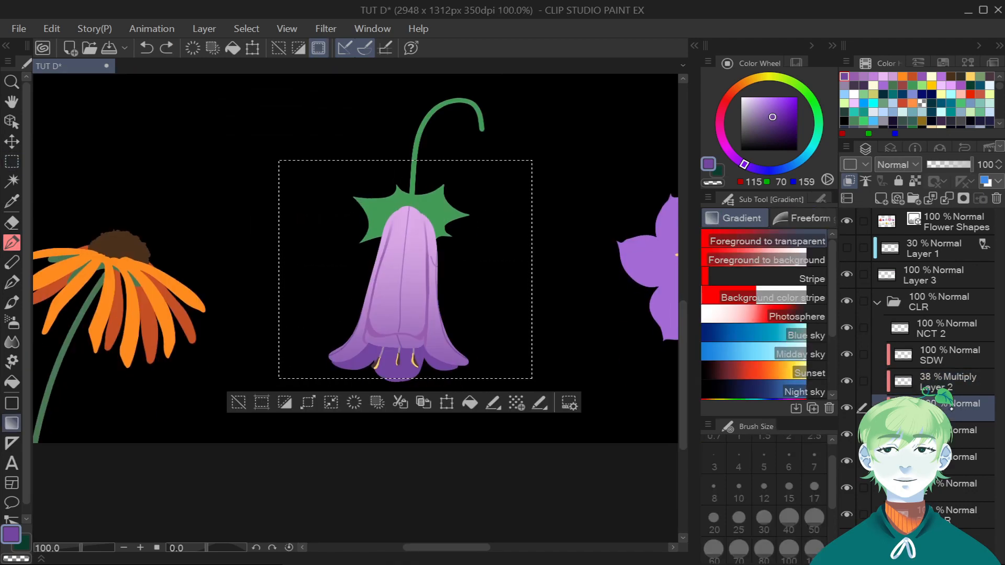
Move GR above the SDW layer and open the Multiply layer's name for editing.
{"action": "left_click_drag", "start_coordinate": [952, 410], "coordinate": [953, 359]}
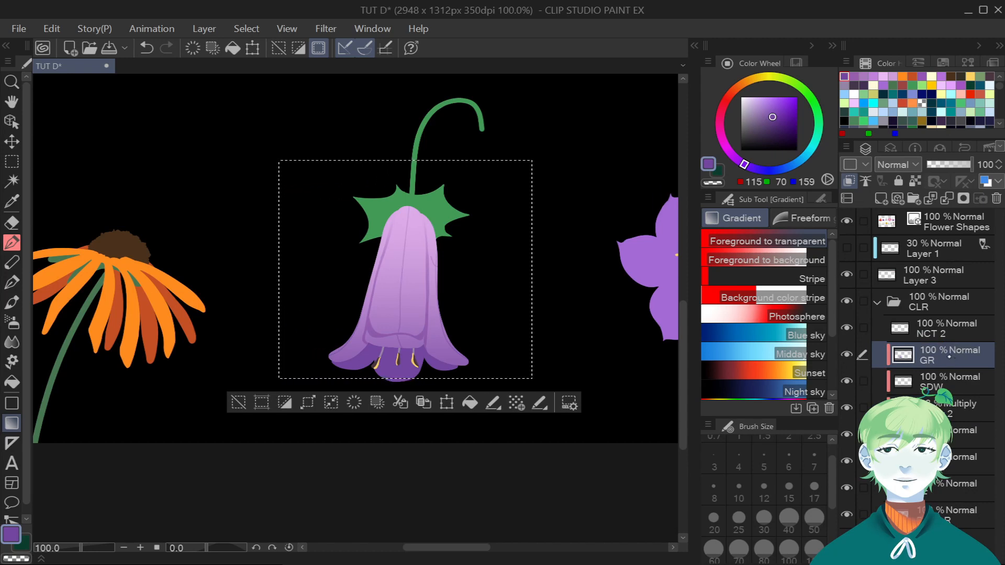
{"action": "left_click", "coordinate": [949, 408]}
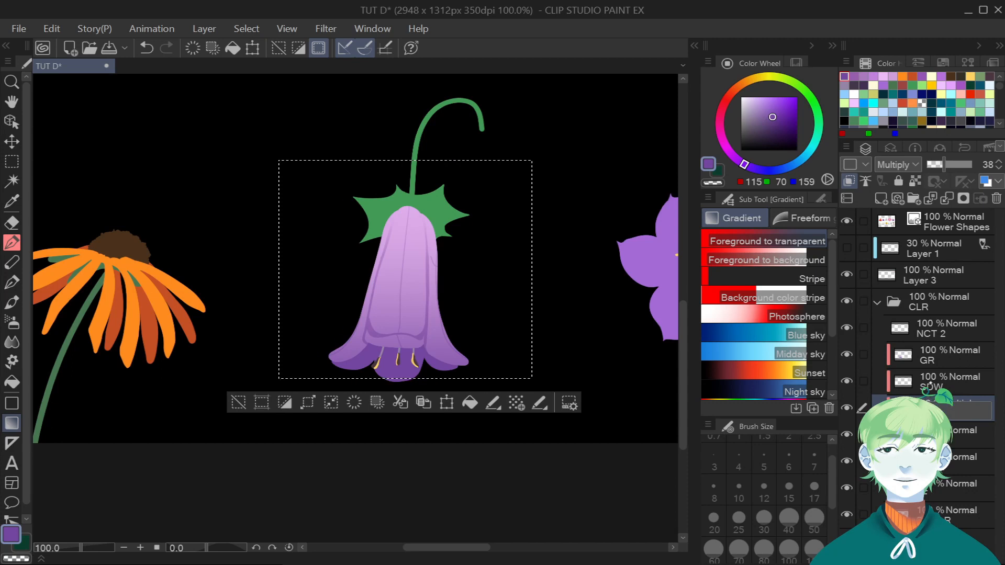
Draw thin vertical vein lines down the bell flower's body with the G-pen NP 2, and soften them with the Blur tool.
{"action": "key", "text": "p"}
{"action": "scroll", "coordinate": [403, 249], "scroll_direction": "up", "scroll_amount": 5}
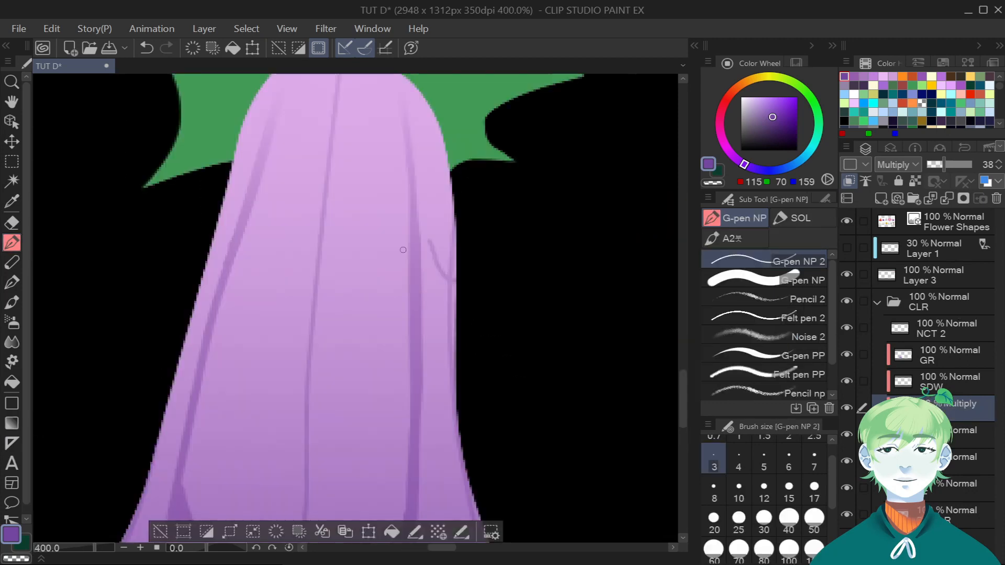
{"action": "scroll", "coordinate": [403, 250], "scroll_direction": "down", "scroll_amount": 2}
{"action": "mouse_move", "coordinate": [369, 148]}
{"action": "left_mouse_down"}
{"action": "mouse_move", "coordinate": [356, 283]}
{"action": "mouse_move", "coordinate": [388, 313]}
{"action": "mouse_move", "coordinate": [384, 343]}
{"action": "left_mouse_up"}
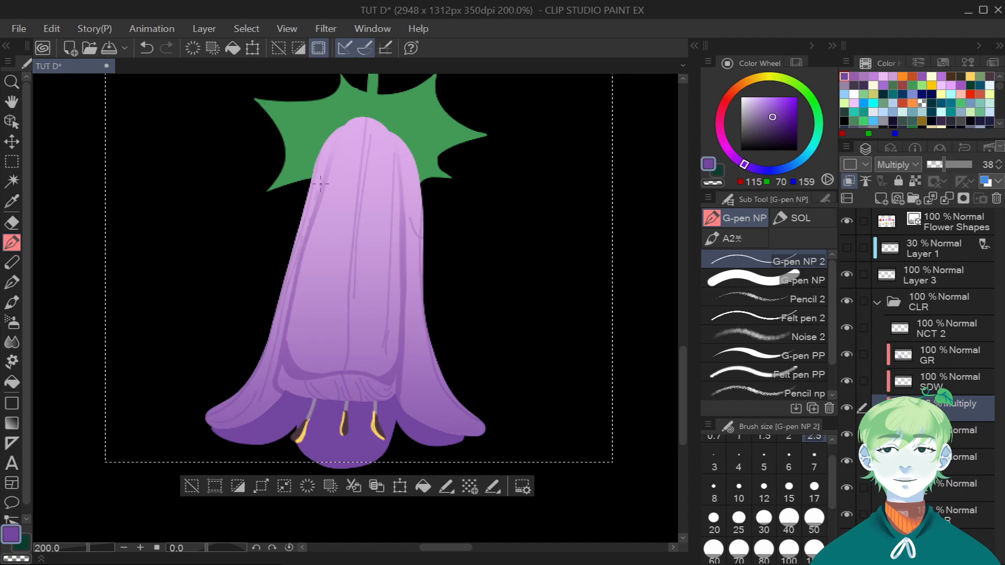
{"action": "left_click_drag", "start_coordinate": [331, 219], "coordinate": [326, 313]}
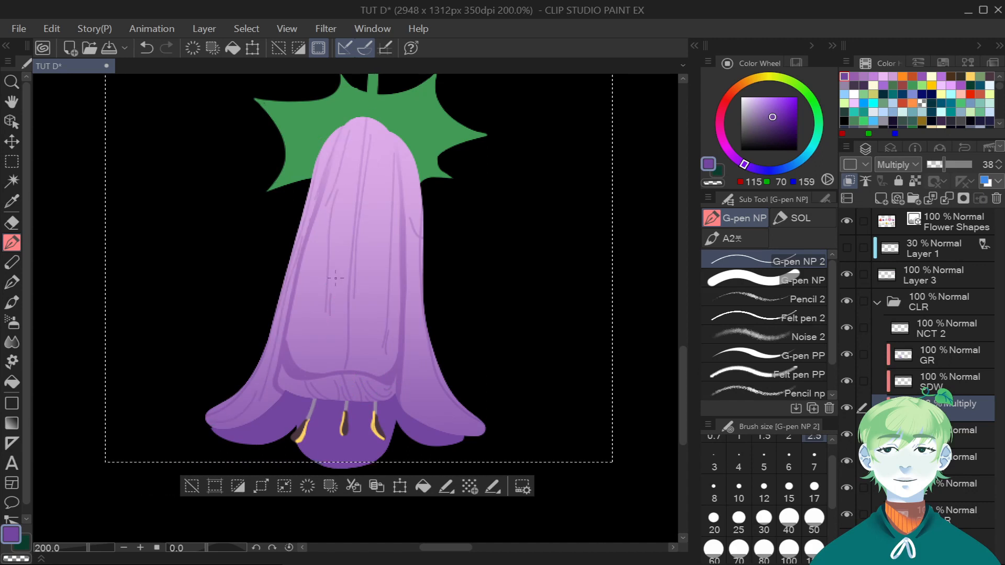
{"action": "key", "text": "j"}
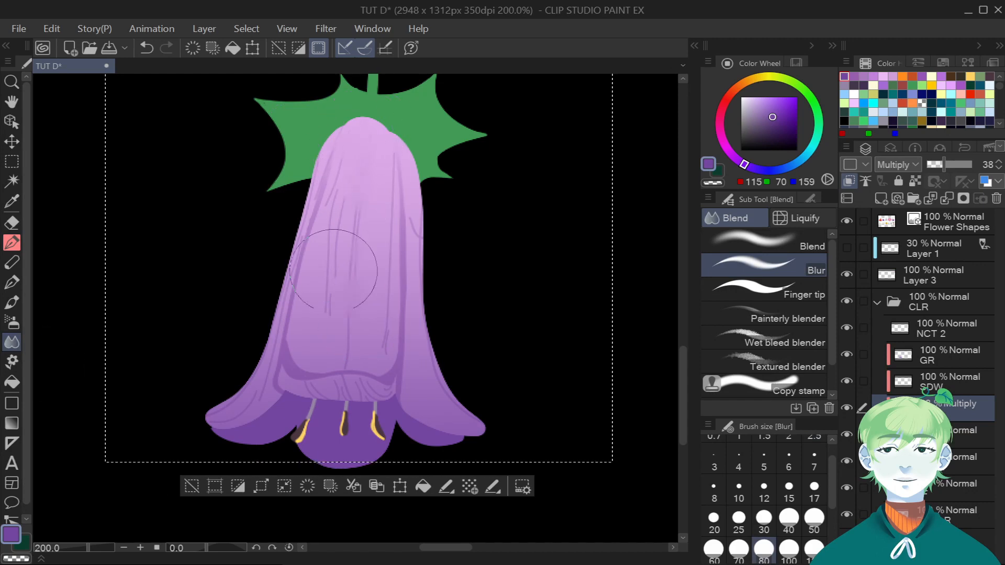
{"action": "scroll", "coordinate": [397, 228], "scroll_direction": "down", "scroll_amount": 2}
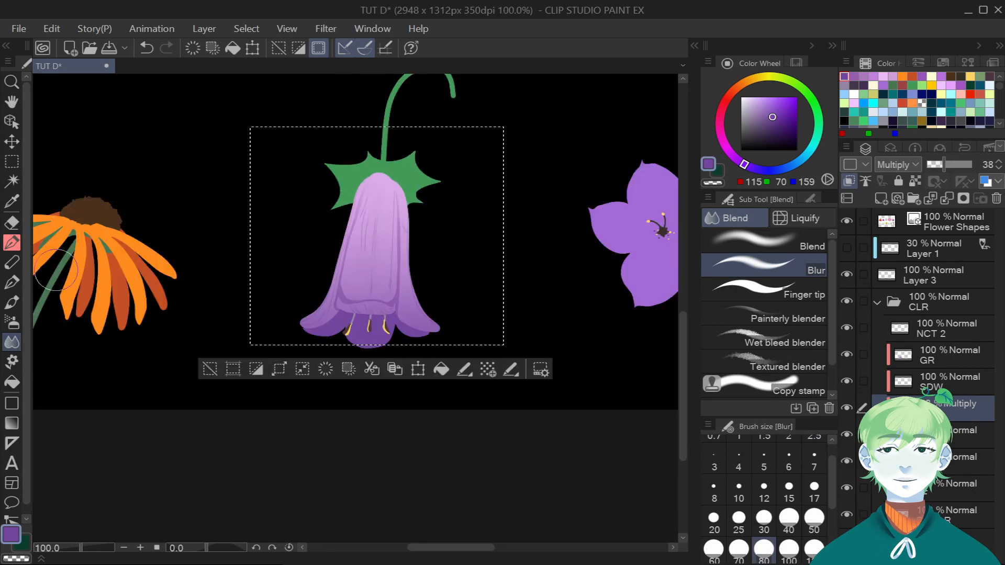
Set the pen to G-pen PP at size 2.5 and clear the selection around the bell flower.
{"action": "key", "text": "p"}
{"action": "scroll", "coordinate": [409, 281], "scroll_direction": "up", "scroll_amount": 2}
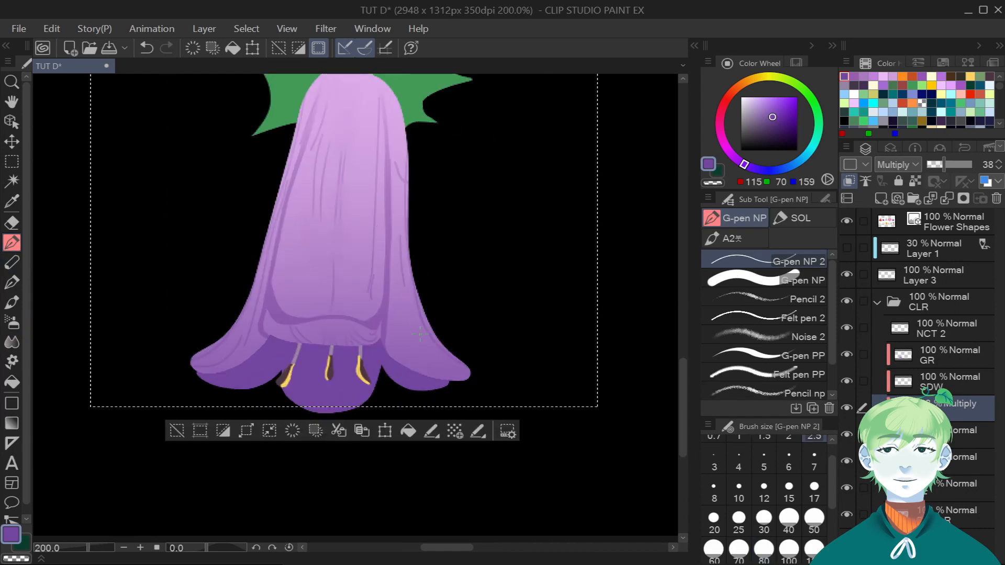
{"action": "left_click", "coordinate": [764, 355]}
{"action": "left_click", "coordinate": [814, 437]}
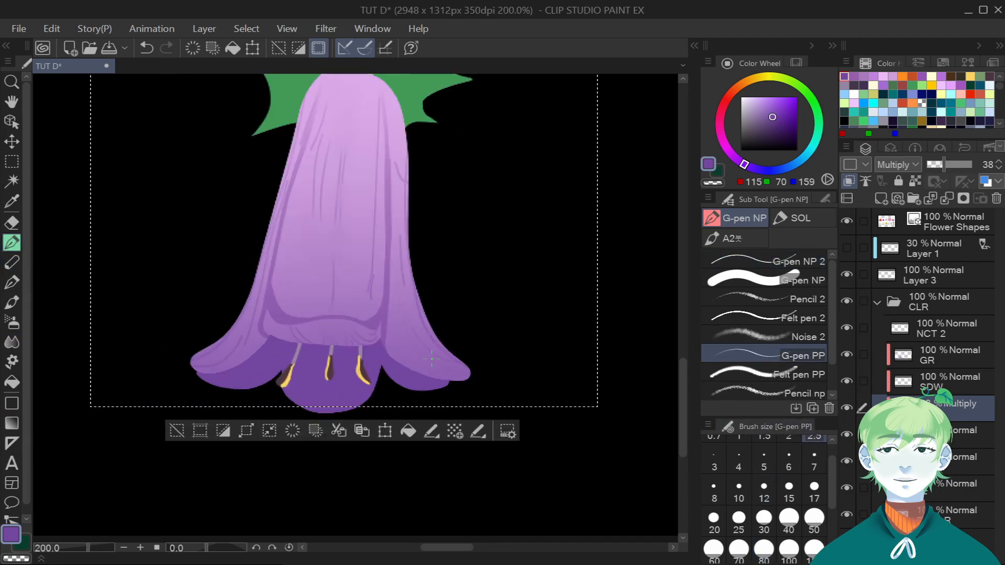
{"action": "scroll", "coordinate": [432, 359], "scroll_direction": "down", "scroll_amount": 4}
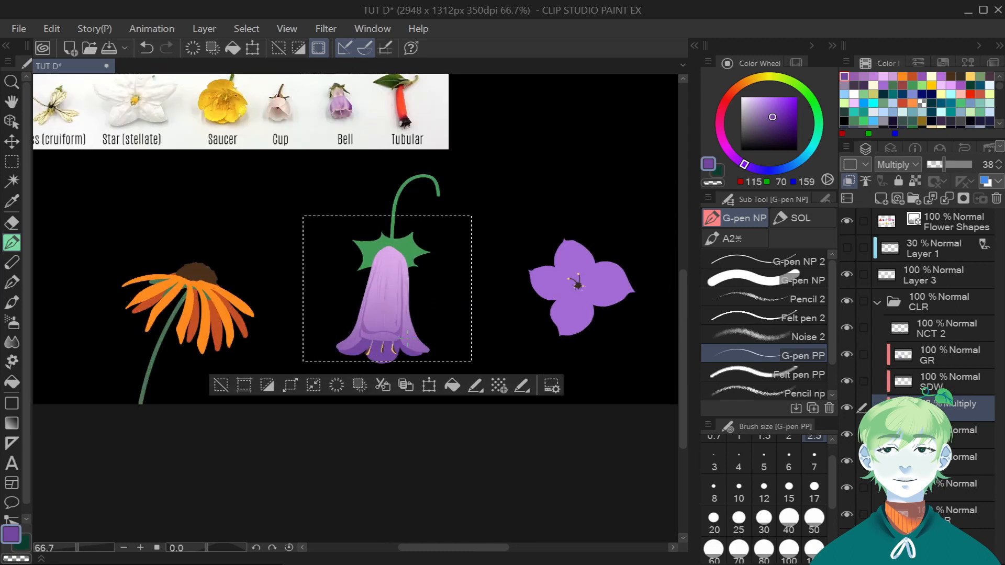
{"action": "key", "text": "ctrl+d"}
Trim the outer edges and flared petal tips of the bell flower on the layer below the Multiply layer, using the Rough eraser at size 15.
{"action": "left_click_drag", "start_coordinate": [442, 548], "coordinate": [456, 548]}
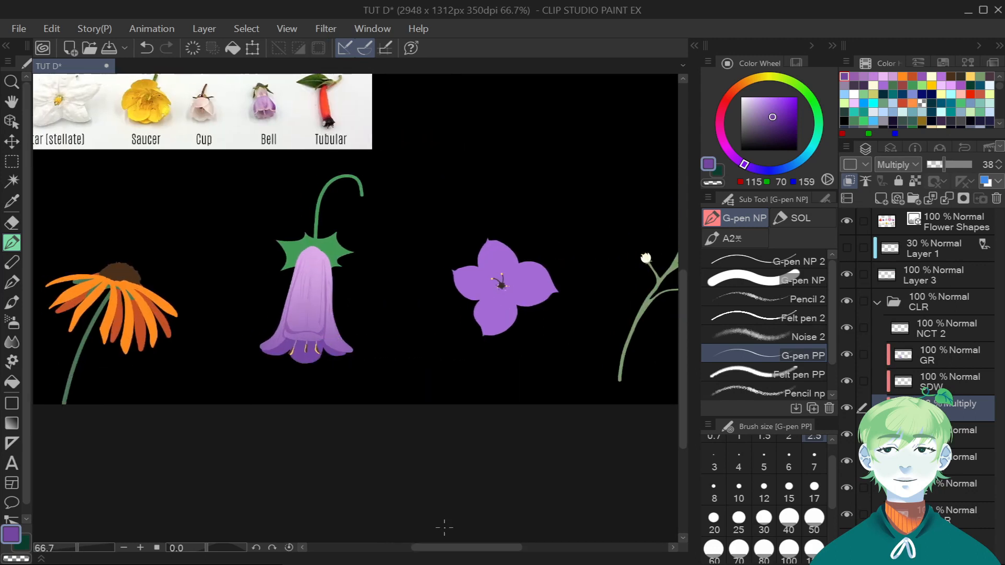
{"action": "key", "text": "e"}
{"action": "left_click", "coordinate": [763, 313]}
{"action": "left_click", "coordinate": [789, 491]}
{"action": "key", "text": "alt+["}
{"action": "scroll", "coordinate": [336, 315], "scroll_direction": "up", "scroll_amount": 2}
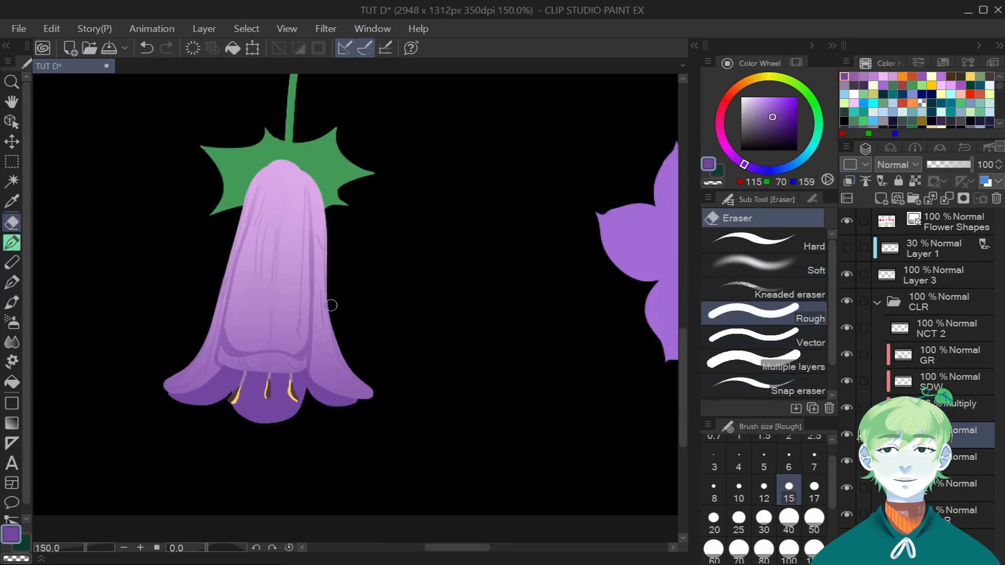
{"action": "scroll", "coordinate": [331, 306], "scroll_direction": "up", "scroll_amount": 1}
{"action": "mouse_move", "coordinate": [390, 425]}
{"action": "left_mouse_down"}
{"action": "mouse_move", "coordinate": [373, 425]}
{"action": "mouse_move", "coordinate": [386, 419]}
{"action": "left_mouse_up"}
{"action": "left_click_drag", "start_coordinate": [332, 351], "coordinate": [371, 407]}
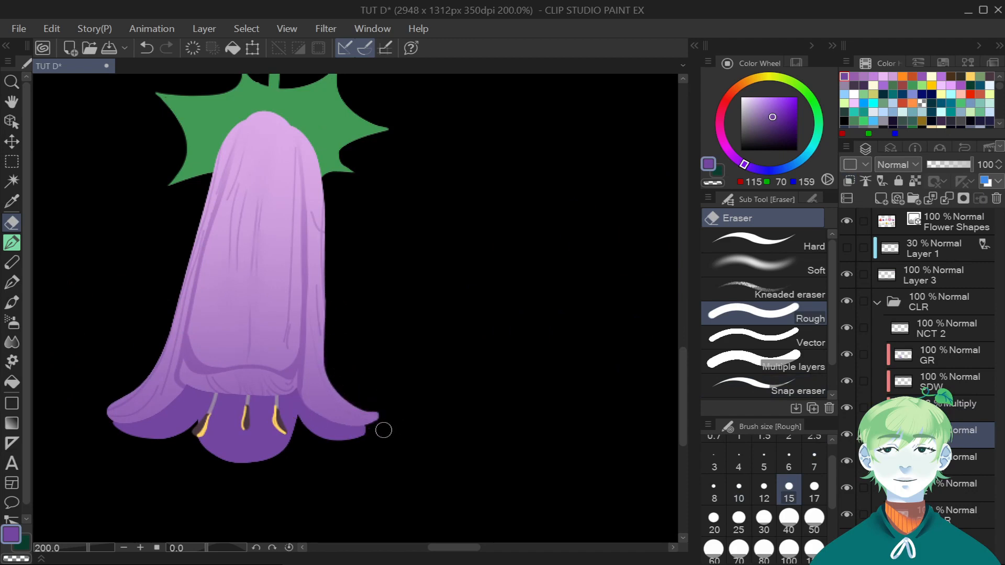
{"action": "left_click_drag", "start_coordinate": [162, 334], "coordinate": [103, 407]}
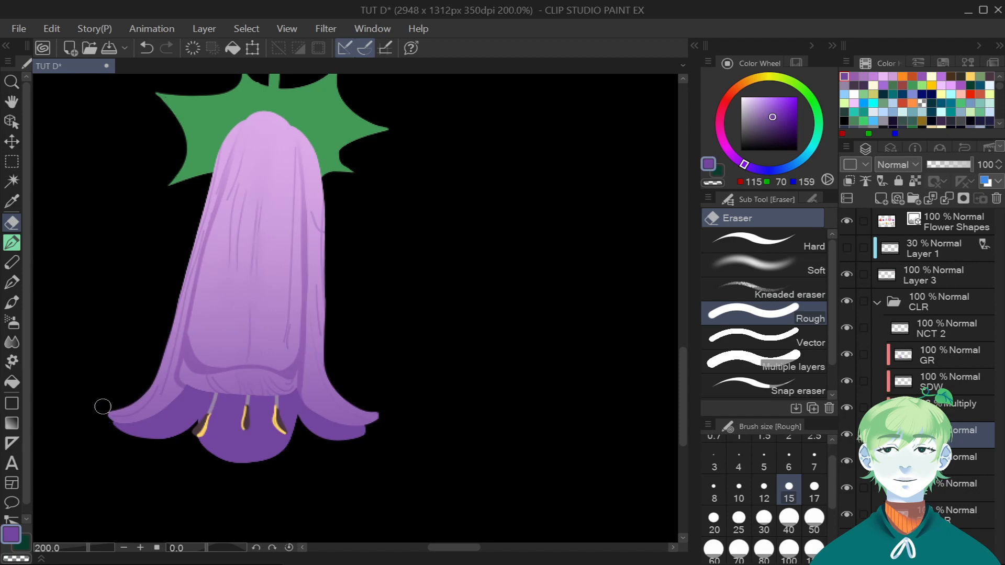
{"action": "scroll", "coordinate": [120, 389], "scroll_direction": "down", "scroll_amount": 4}
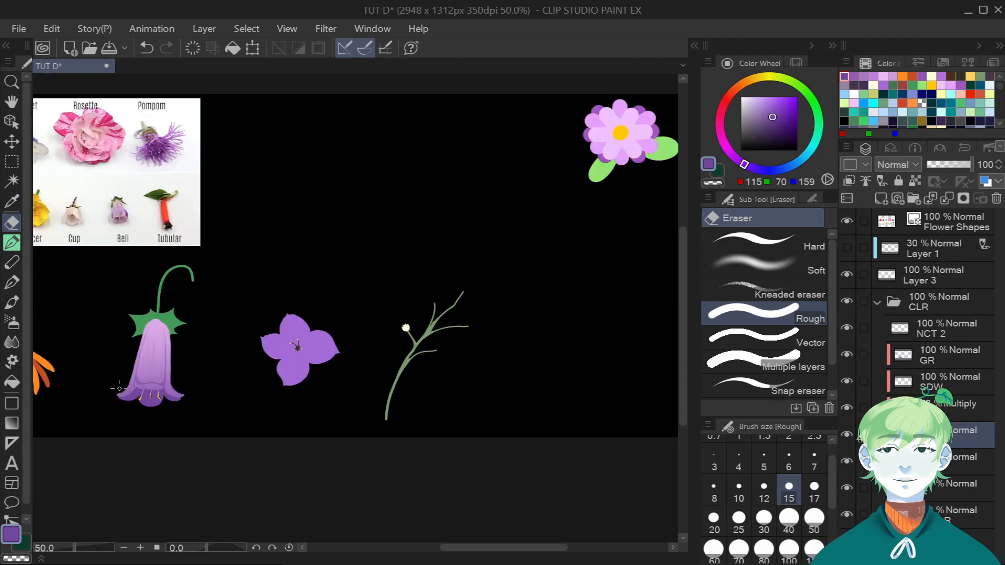
Sample the four-petal flower's purple, darken it to RGB 127, 76, 181, and ready G-pen NP 2 on the SDW layer.
{"action": "scroll", "coordinate": [120, 389], "scroll_direction": "left", "scroll_amount": 3}
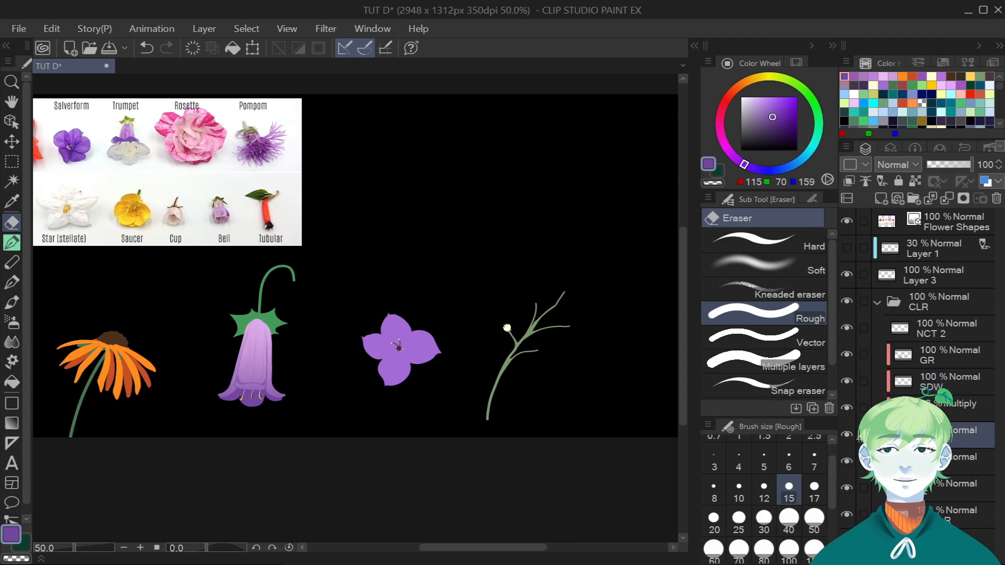
{"action": "key", "text": "i"}
{"action": "left_click", "coordinate": [399, 364]}
{"action": "scroll", "coordinate": [398, 360], "scroll_direction": "up", "scroll_amount": 3}
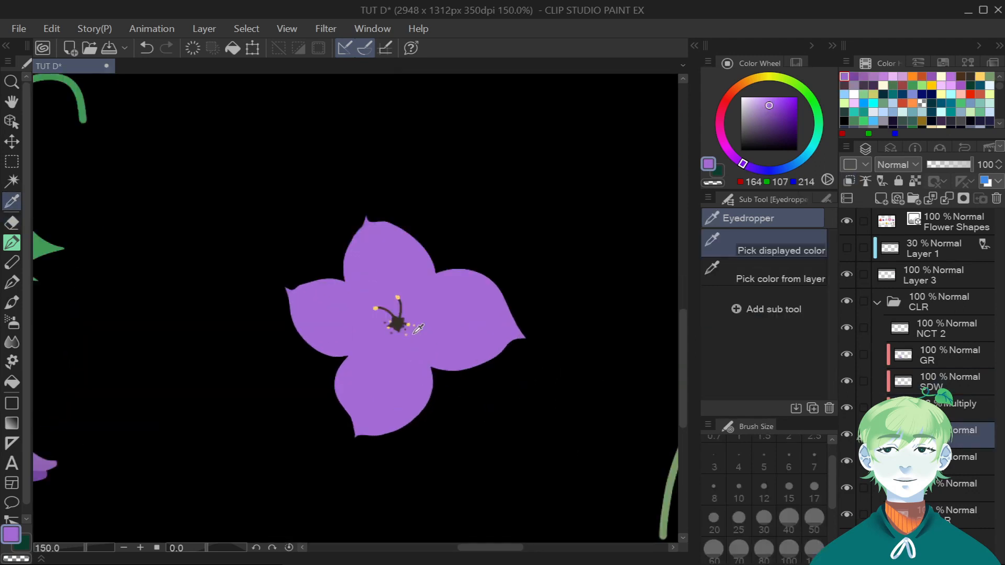
{"action": "left_click", "coordinate": [932, 382]}
{"action": "left_click", "coordinate": [12, 243]}
{"action": "left_click_drag", "start_coordinate": [777, 104], "coordinate": [774, 112]}
{"action": "left_click", "coordinate": [745, 165]}
{"action": "left_click", "coordinate": [764, 261]}
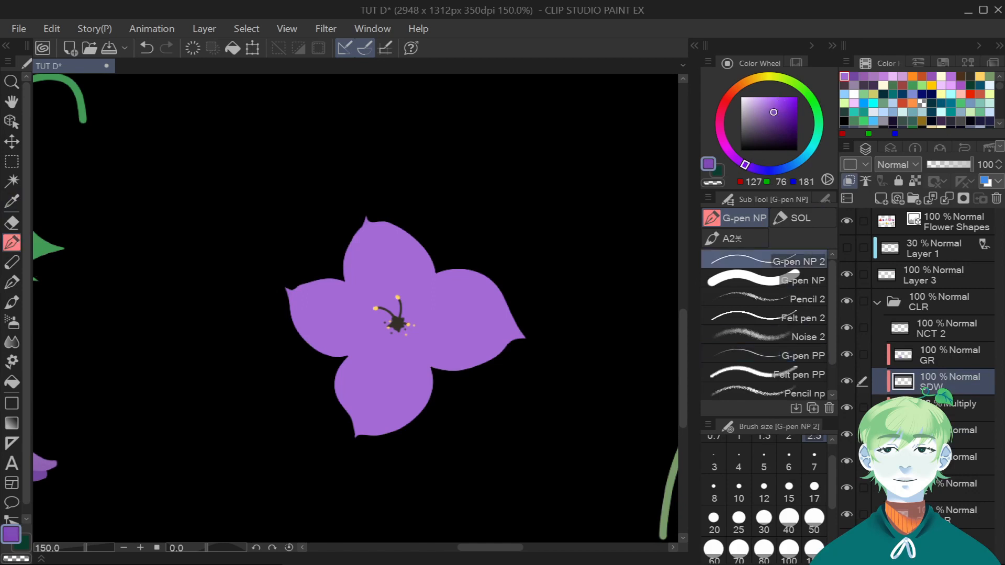
Draw curved lines at brush size 3 from the notches between the four petals to the flower's center, marking where the petals overlap.
{"action": "left_click", "coordinate": [714, 461]}
{"action": "scroll", "coordinate": [406, 335], "scroll_direction": "up", "scroll_amount": 3}
{"action": "mouse_move", "coordinate": [387, 322]}
{"action": "left_mouse_down"}
{"action": "mouse_move", "coordinate": [418, 389]}
{"action": "mouse_move", "coordinate": [490, 423]}
{"action": "left_mouse_up"}
{"action": "scroll", "coordinate": [490, 423], "scroll_direction": "down", "scroll_amount": 3}
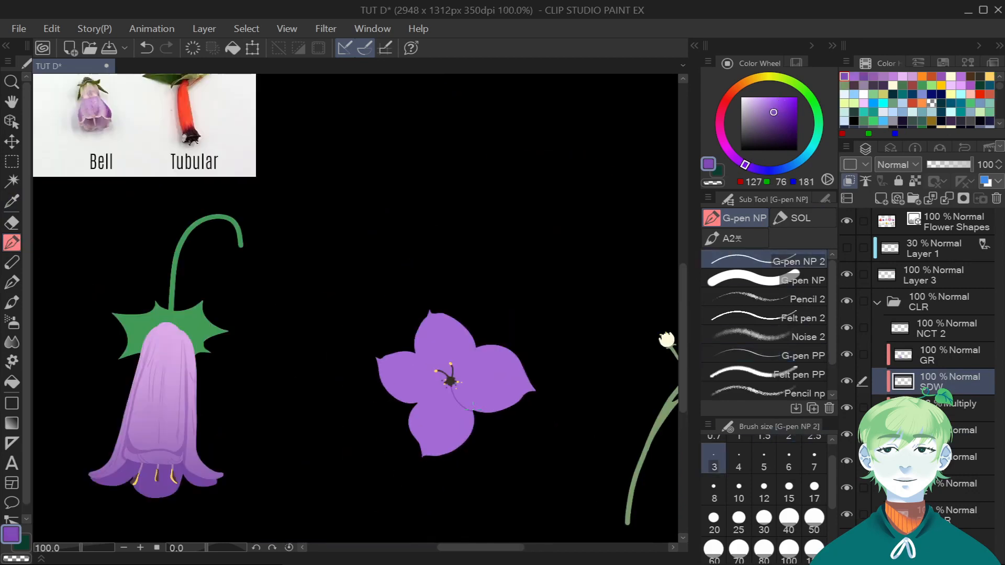
{"action": "scroll", "coordinate": [401, 419], "scroll_direction": "up", "scroll_amount": 1}
{"action": "key", "text": "ctrl+z"}
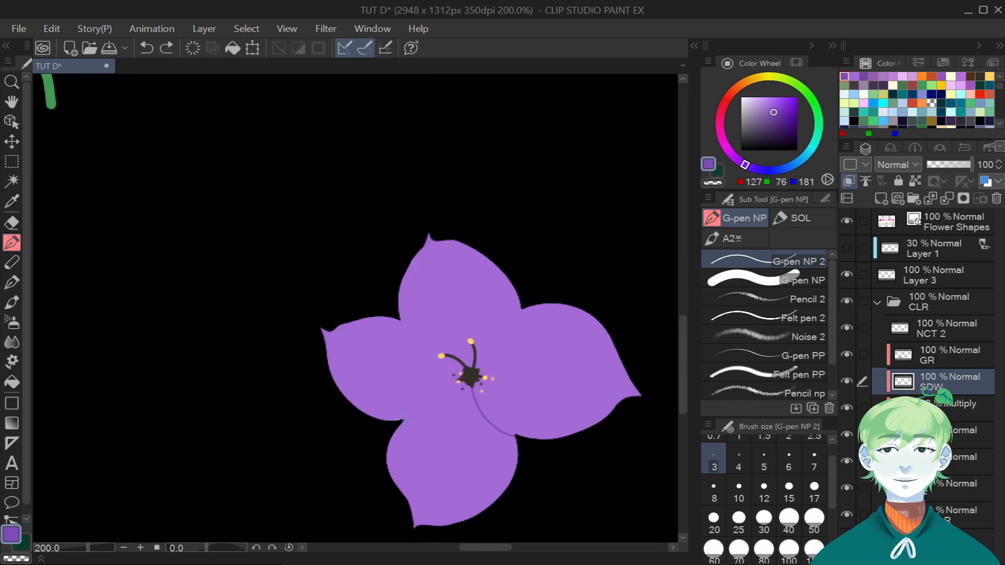
{"action": "left_click_drag", "start_coordinate": [459, 383], "coordinate": [466, 383]}
{"action": "mouse_move", "coordinate": [400, 319]}
{"action": "left_mouse_down"}
{"action": "mouse_move", "coordinate": [449, 344]}
{"action": "mouse_move", "coordinate": [465, 378]}
{"action": "left_mouse_up"}
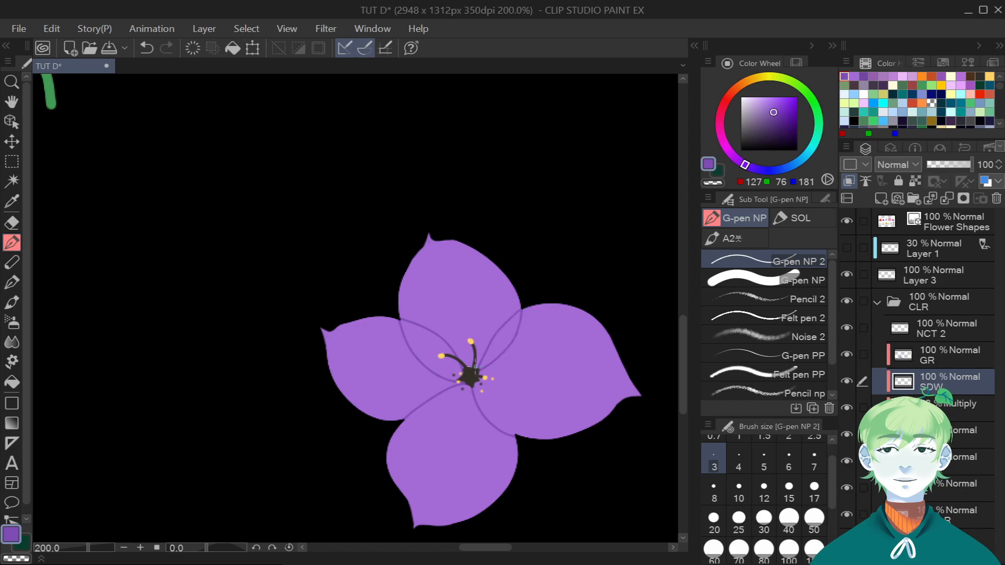
{"action": "key", "text": "ctrl+z"}
{"action": "scroll", "coordinate": [470, 385], "scroll_direction": "down", "scroll_amount": 4}
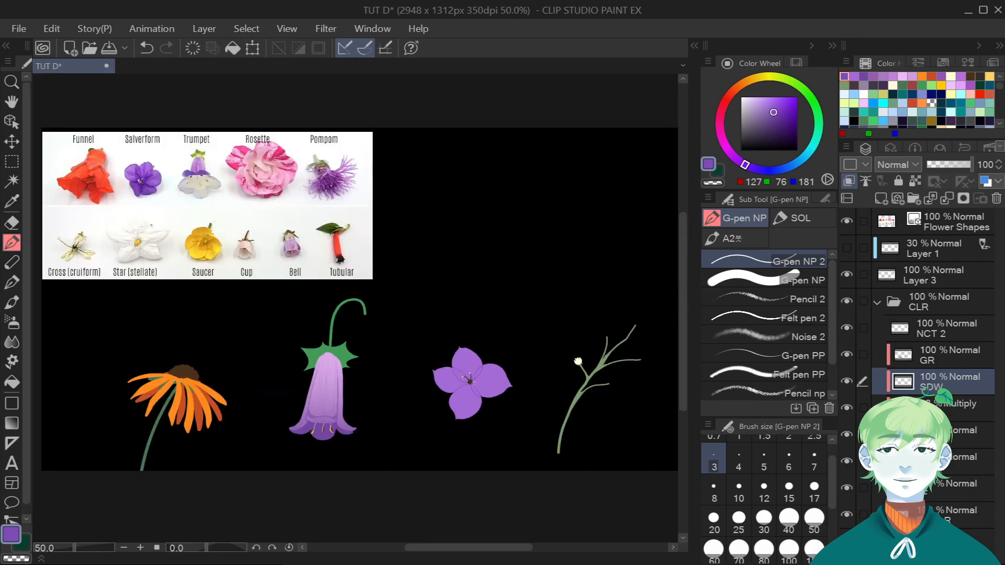
Fill the overlap areas between the petals with the darker purple at brush size 6, leaving the seam between the left and bottom petals thin.
{"action": "scroll", "coordinate": [501, 396], "scroll_direction": "up", "scroll_amount": 6}
{"action": "left_click", "coordinate": [788, 459]}
{"action": "mouse_move", "coordinate": [243, 346]}
{"action": "left_mouse_down"}
{"action": "mouse_move", "coordinate": [315, 429]}
{"action": "mouse_move", "coordinate": [286, 382]}
{"action": "mouse_move", "coordinate": [319, 432]}
{"action": "left_mouse_up"}
{"action": "mouse_move", "coordinate": [260, 291]}
{"action": "left_mouse_down"}
{"action": "mouse_move", "coordinate": [284, 250]}
{"action": "mouse_move", "coordinate": [266, 269]}
{"action": "mouse_move", "coordinate": [348, 177]}
{"action": "mouse_move", "coordinate": [255, 299]}
{"action": "mouse_move", "coordinate": [308, 252]}
{"action": "mouse_move", "coordinate": [330, 202]}
{"action": "left_mouse_up"}
{"action": "mouse_move", "coordinate": [281, 275]}
{"action": "left_mouse_down"}
{"action": "mouse_move", "coordinate": [313, 211]}
{"action": "mouse_move", "coordinate": [336, 251]}
{"action": "left_mouse_up"}
{"action": "key", "text": "e"}
{"action": "scroll", "coordinate": [361, 145], "scroll_direction": "down", "scroll_amount": 2}
{"action": "key", "text": "p"}
{"action": "scroll", "coordinate": [205, 188], "scroll_direction": "up", "scroll_amount": 2}
{"action": "mouse_move", "coordinate": [256, 164]}
{"action": "left_mouse_down"}
{"action": "mouse_move", "coordinate": [306, 251]}
{"action": "mouse_move", "coordinate": [366, 282]}
{"action": "left_mouse_up"}
{"action": "left_click_drag", "start_coordinate": [270, 194], "coordinate": [312, 249]}
{"action": "mouse_move", "coordinate": [256, 165]}
{"action": "left_mouse_down"}
{"action": "mouse_move", "coordinate": [332, 207]}
{"action": "mouse_move", "coordinate": [374, 274]}
{"action": "left_mouse_up"}
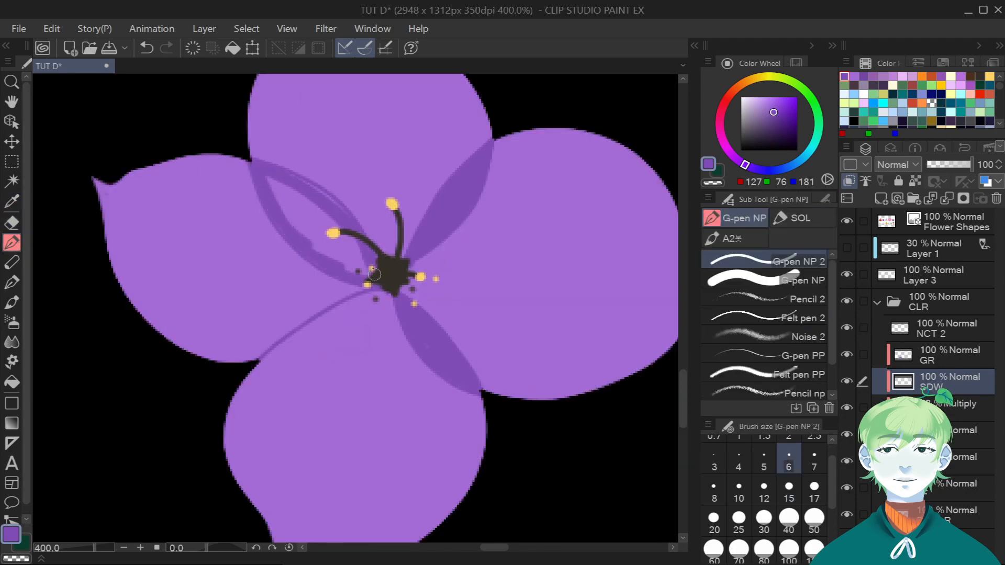
{"action": "mouse_move", "coordinate": [267, 185]}
{"action": "left_mouse_down"}
{"action": "mouse_move", "coordinate": [368, 278]}
{"action": "mouse_move", "coordinate": [321, 236]}
{"action": "mouse_move", "coordinate": [360, 267]}
{"action": "mouse_move", "coordinate": [343, 211]}
{"action": "left_mouse_up"}
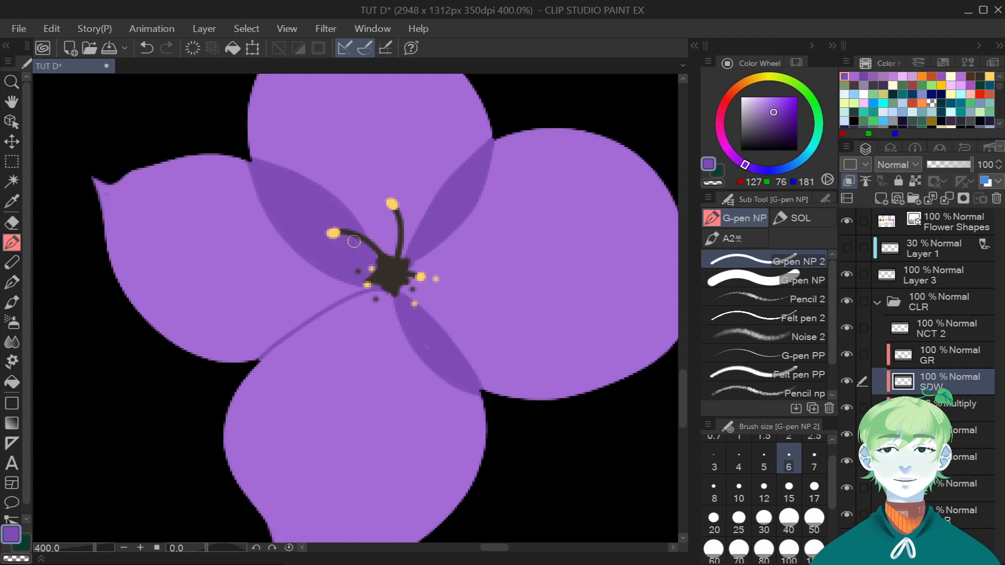
{"action": "scroll", "coordinate": [343, 211], "scroll_direction": "down", "scroll_amount": 8}
{"action": "left_click_drag", "start_coordinate": [682, 298], "coordinate": [683, 254]}
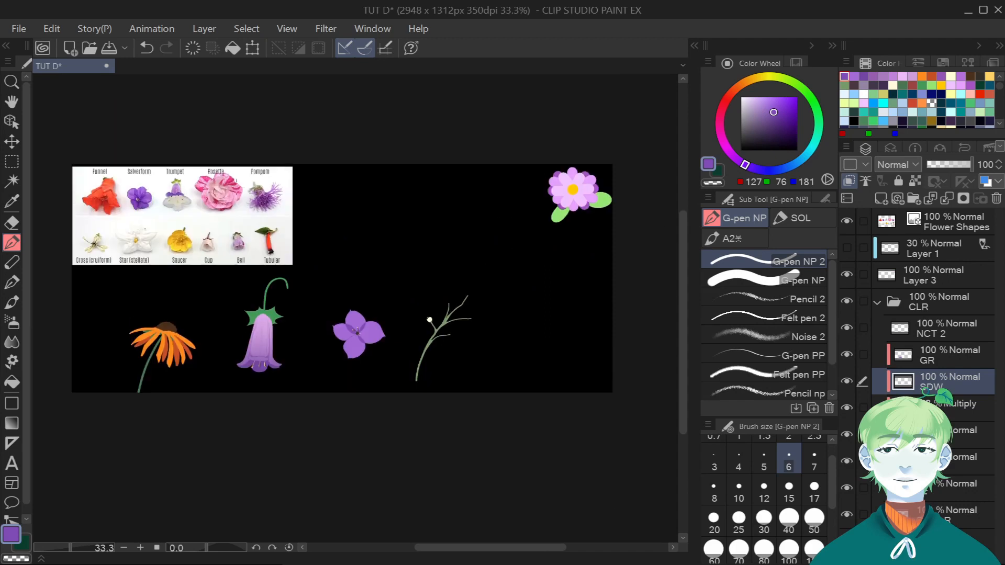
{"action": "scroll", "coordinate": [112, 191], "scroll_direction": "up", "scroll_amount": 2}
{"action": "scroll", "coordinate": [181, 195], "scroll_direction": "down", "scroll_amount": 2}
{"action": "scroll", "coordinate": [446, 514], "scroll_direction": "down", "scroll_amount": 2}
{"action": "scroll", "coordinate": [446, 514], "scroll_direction": "right", "scroll_amount": 4}
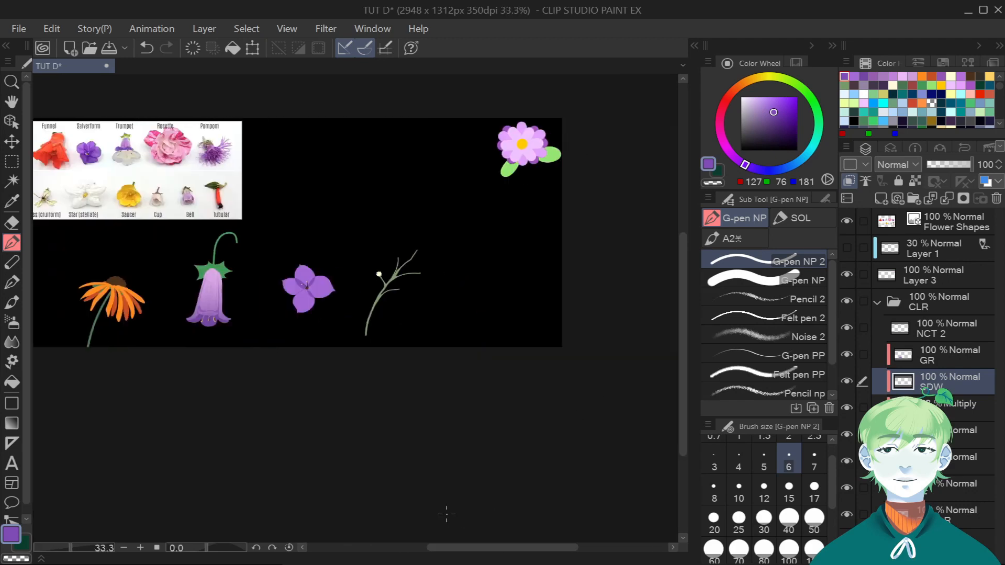
{"action": "scroll", "coordinate": [266, 255], "scroll_direction": "up", "scroll_amount": 2}
{"action": "left_click", "coordinate": [12, 161]}
{"action": "mouse_move", "coordinate": [264, 250]}
{"action": "left_mouse_down"}
{"action": "mouse_move", "coordinate": [404, 360]}
{"action": "mouse_move", "coordinate": [435, 398]}
{"action": "left_mouse_up"}
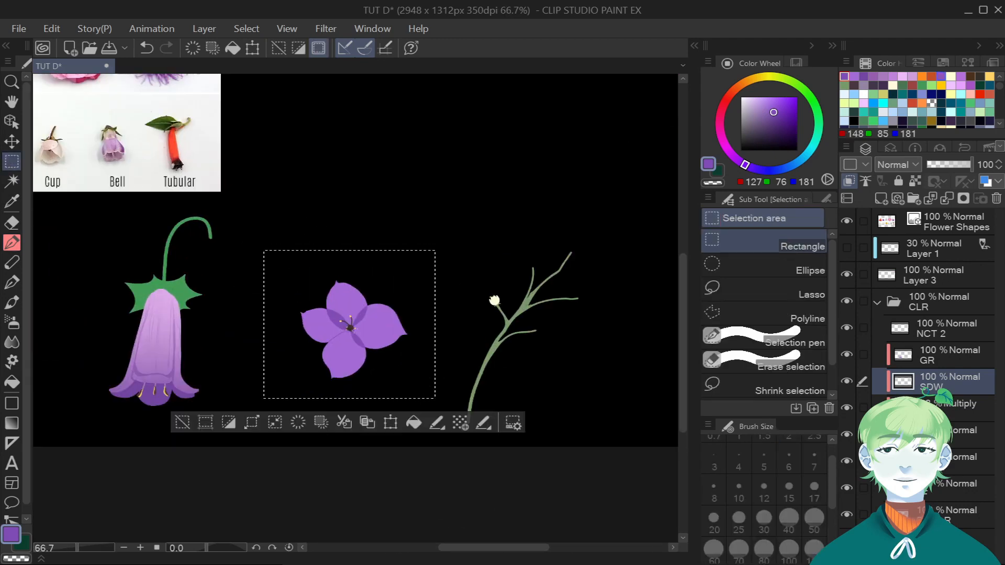
{"action": "key", "text": "ctrl+d"}
Lasso the bottom petal and apply a dark violet (RGB 50, 23, 119) foreground-to-transparent gradient from the center outward on the GR layer.
{"action": "key", "text": "m"}
{"action": "scroll", "coordinate": [347, 338], "scroll_direction": "up", "scroll_amount": 2}
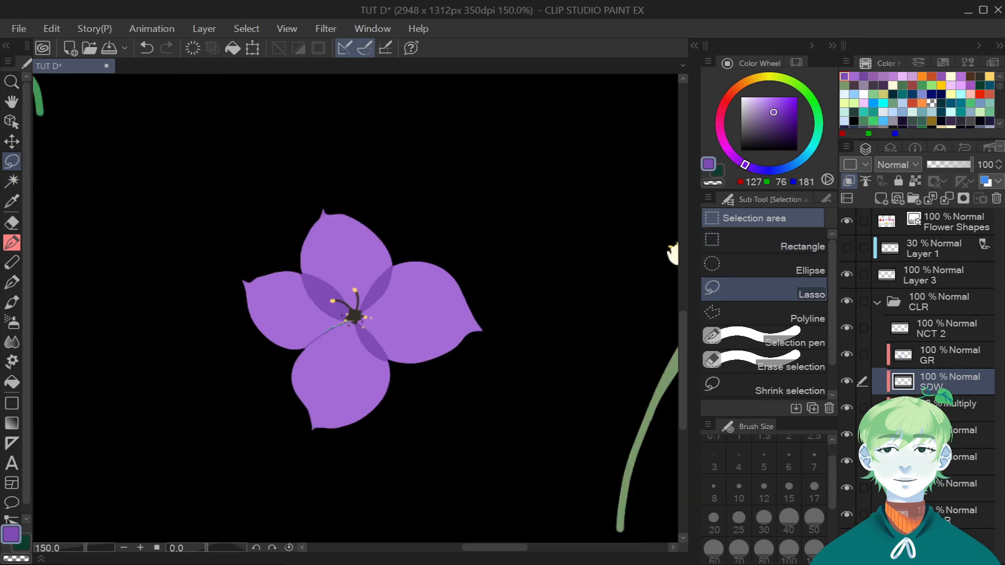
{"action": "left_click_drag", "start_coordinate": [390, 358], "coordinate": [361, 324]}
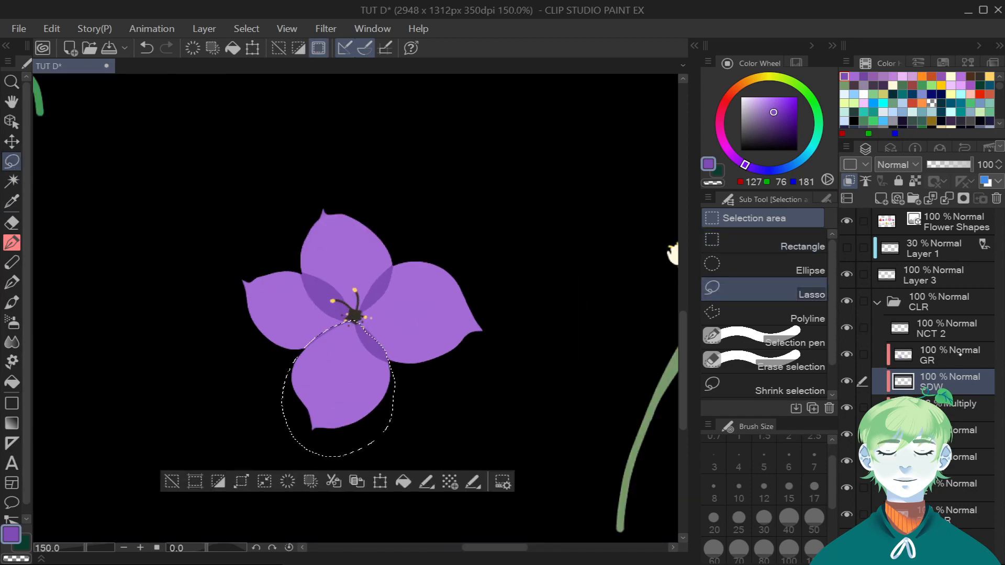
{"action": "left_click", "coordinate": [942, 355]}
{"action": "left_click", "coordinate": [786, 124]}
{"action": "key", "text": "g"}
{"action": "left_click_drag", "start_coordinate": [397, 224], "coordinate": [290, 472]}
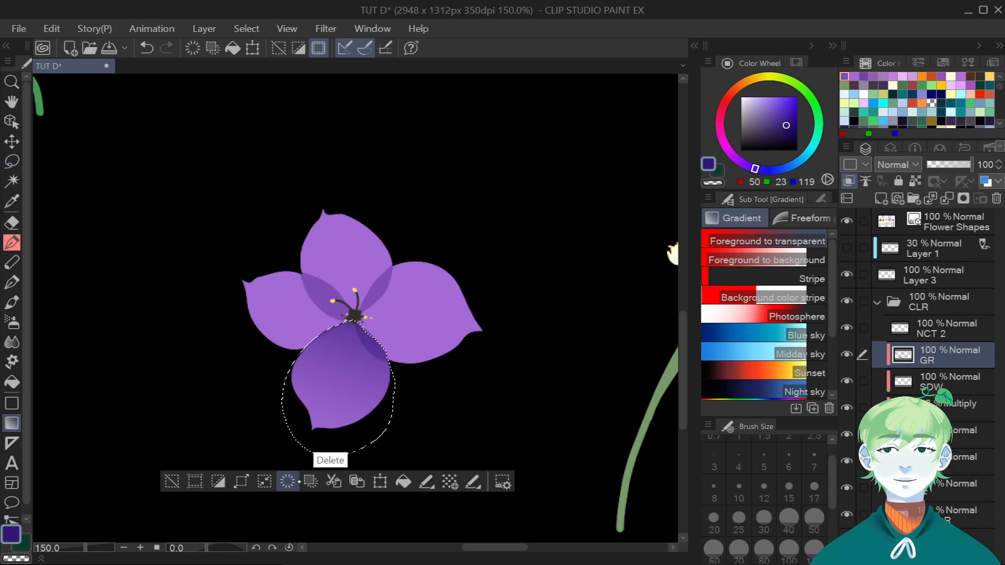
{"action": "key", "text": "ctrl+d"}
Lasso the right petal and shade it with a subtle dark violet gradient from the center outward, undoing the overly dark pass.
{"action": "key", "text": "m"}
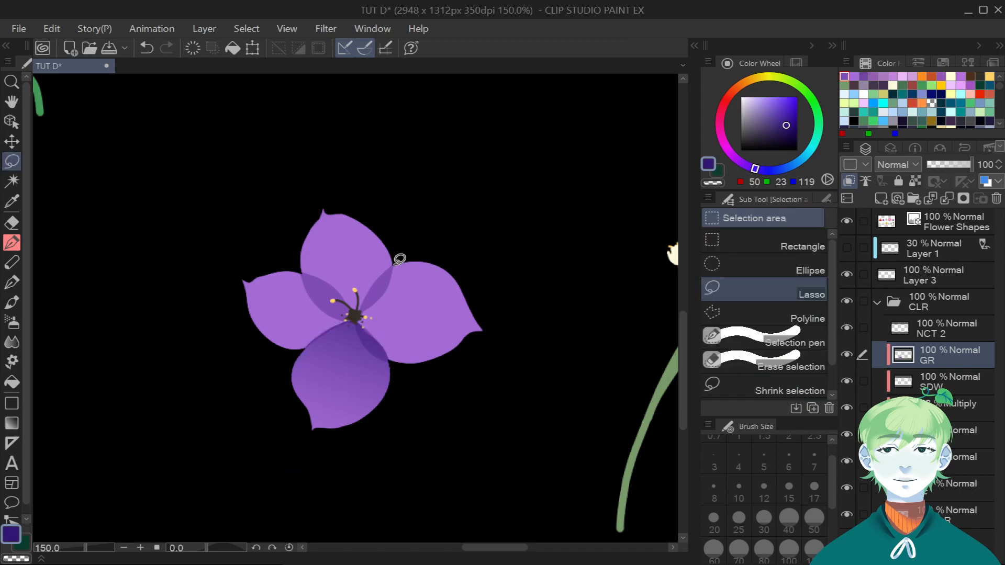
{"action": "left_click_drag", "start_coordinate": [405, 362], "coordinate": [408, 249]}
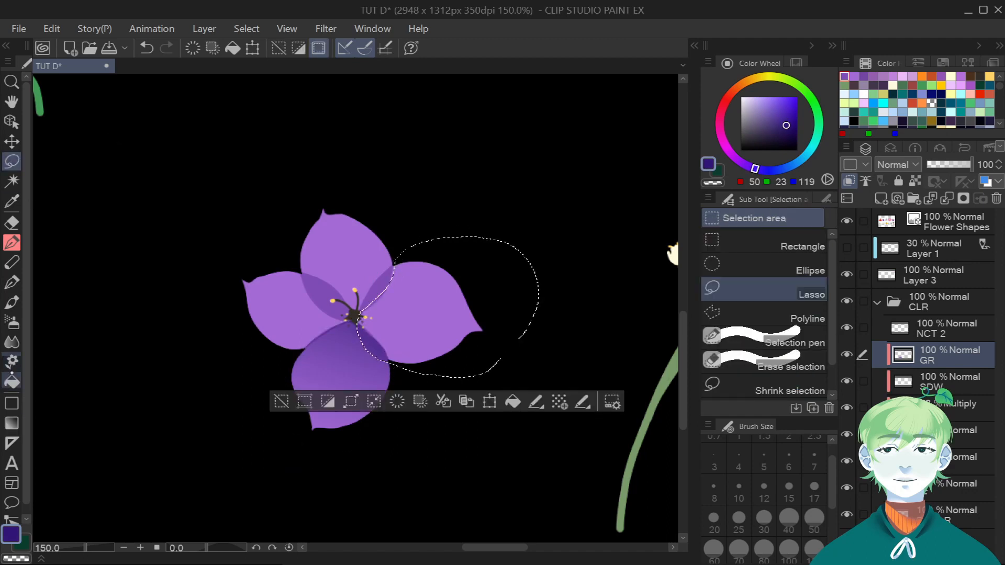
{"action": "left_click", "coordinate": [11, 423]}
{"action": "left_click_drag", "start_coordinate": [345, 335], "coordinate": [560, 303]}
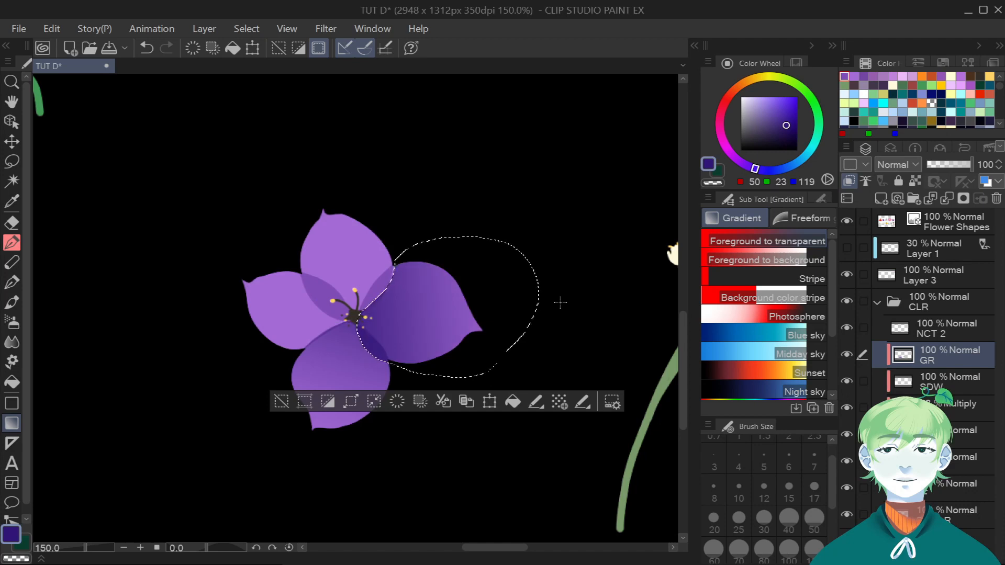
{"action": "key", "text": "ctrl+z"}
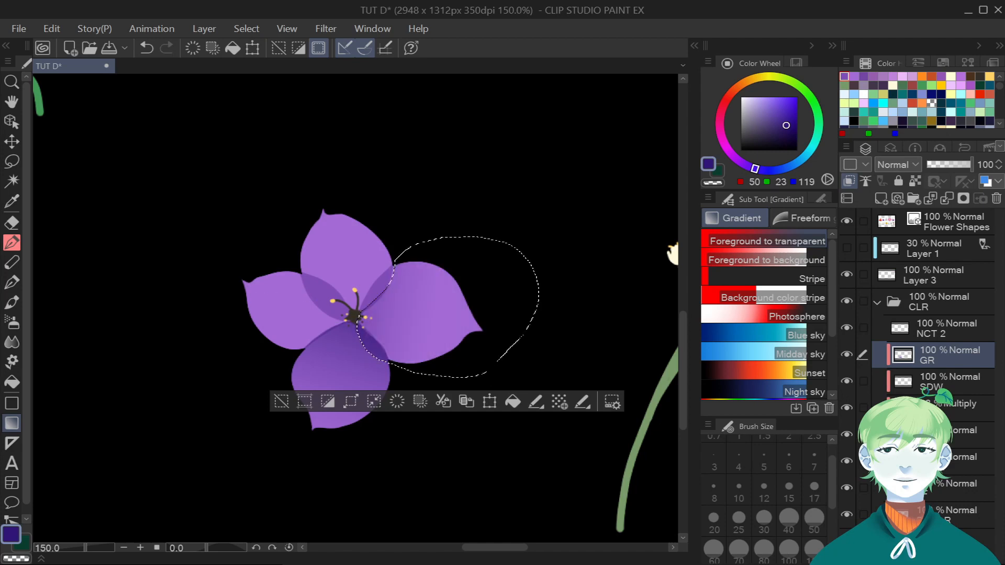
{"action": "key", "text": "ctrl+d"}
Lasso the top petal and shade it with the dark violet gradient from the flower's center upward.
{"action": "key", "text": "m"}
{"action": "scroll", "coordinate": [335, 191], "scroll_direction": "up", "scroll_amount": 1}
{"action": "mouse_move", "coordinate": [321, 189]}
{"action": "left_mouse_down"}
{"action": "mouse_move", "coordinate": [297, 218]}
{"action": "mouse_move", "coordinate": [296, 285]}
{"action": "left_mouse_up"}
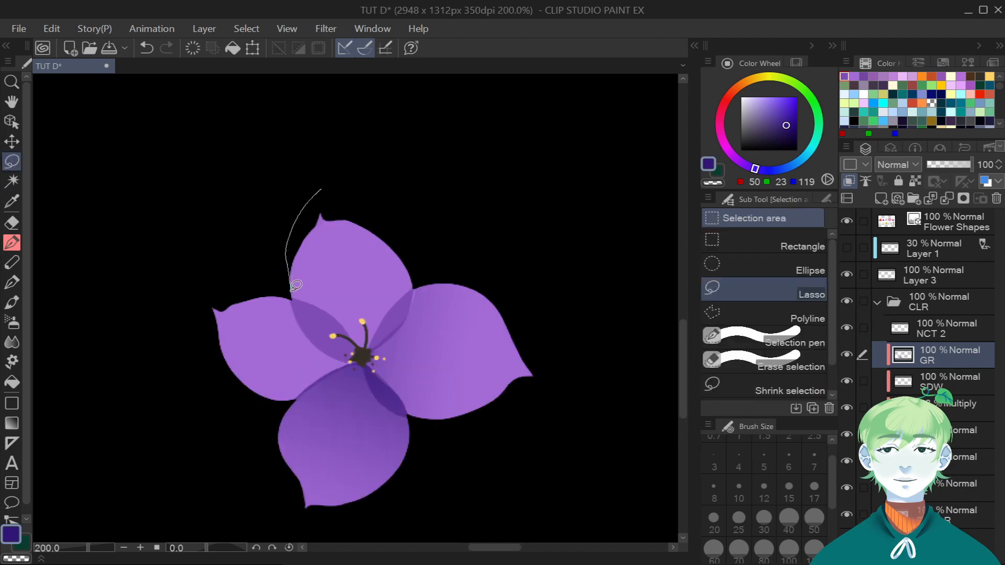
{"action": "left_click_drag", "start_coordinate": [418, 273], "coordinate": [325, 175]}
{"action": "left_click", "coordinate": [11, 423]}
{"action": "scroll", "coordinate": [44, 390], "scroll_direction": "down", "scroll_amount": 1}
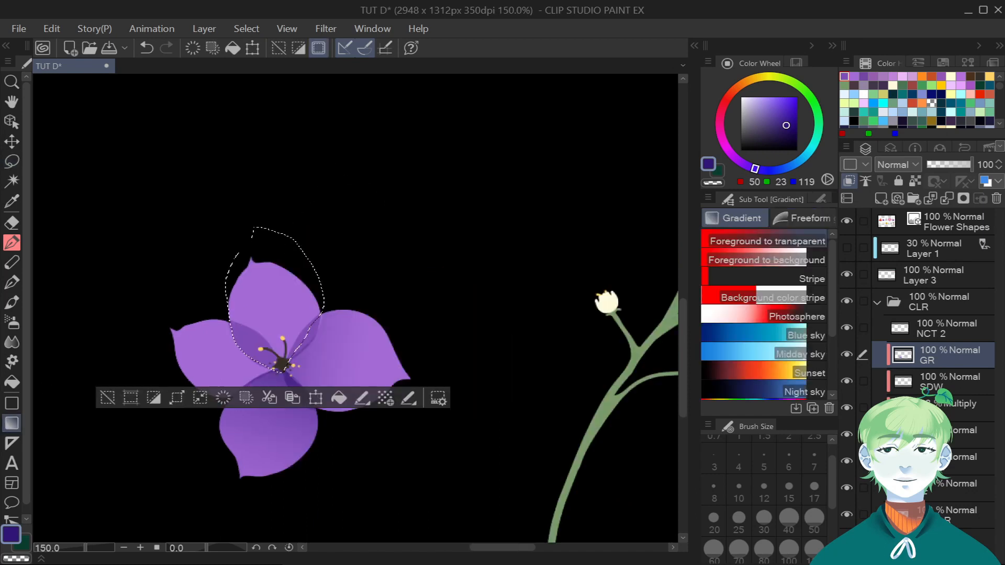
{"action": "left_click_drag", "start_coordinate": [283, 369], "coordinate": [265, 298]}
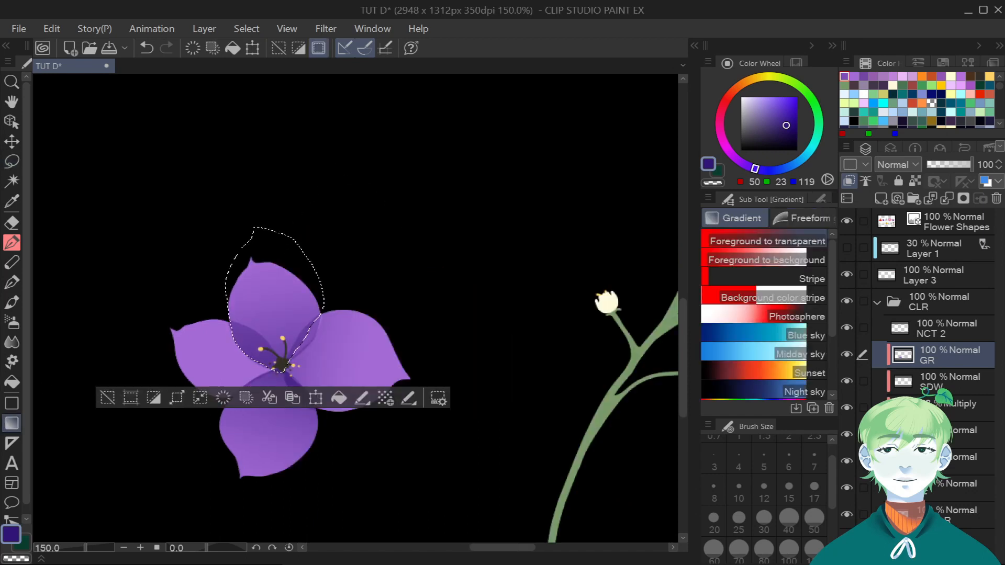
Clear the top petal selection and soften the violet shading between the top and right petals with the Blur brush at size 40.
{"action": "key", "text": "ctrl+d"}
{"action": "left_click", "coordinate": [12, 343]}
{"action": "scroll", "coordinate": [314, 352], "scroll_direction": "up", "scroll_amount": 1}
{"action": "left_click", "coordinate": [789, 520]}
{"action": "mouse_move", "coordinate": [305, 352]}
{"action": "left_mouse_down"}
{"action": "mouse_move", "coordinate": [307, 323]}
{"action": "mouse_move", "coordinate": [351, 319]}
{"action": "left_mouse_up"}
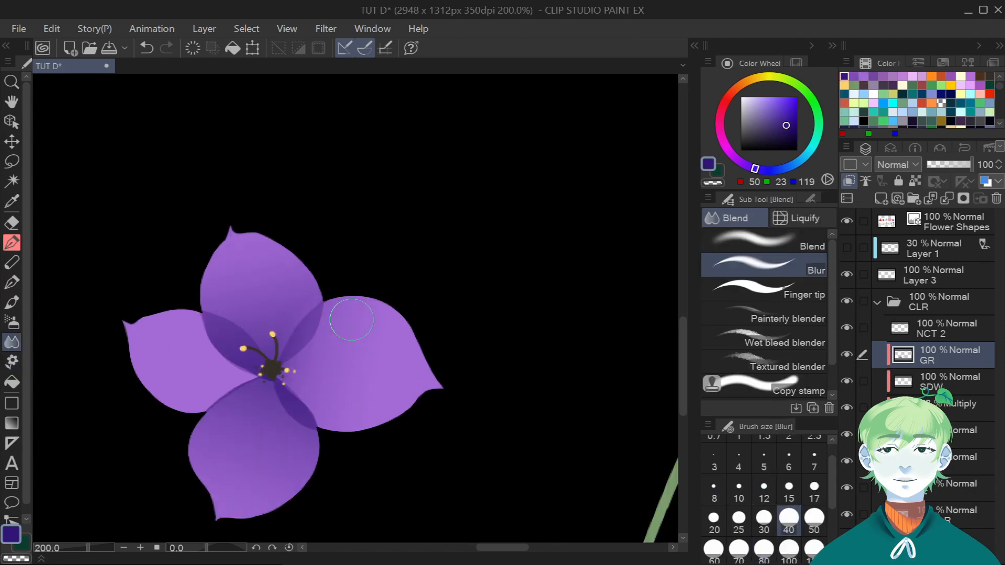
Lasso the left petal and shade it with the dark violet foreground-to-transparent gradient from the flower's center toward its tip.
{"action": "key", "text": "m"}
{"action": "left_click_drag", "start_coordinate": [113, 308], "coordinate": [159, 402]}
{"action": "mouse_move", "coordinate": [263, 373]}
{"action": "left_mouse_down"}
{"action": "mouse_move", "coordinate": [141, 276]}
{"action": "mouse_move", "coordinate": [125, 285]}
{"action": "left_mouse_up"}
{"action": "left_click", "coordinate": [11, 342]}
{"action": "left_click", "coordinate": [12, 423]}
{"action": "left_click_drag", "start_coordinate": [352, 368], "coordinate": [84, 323]}
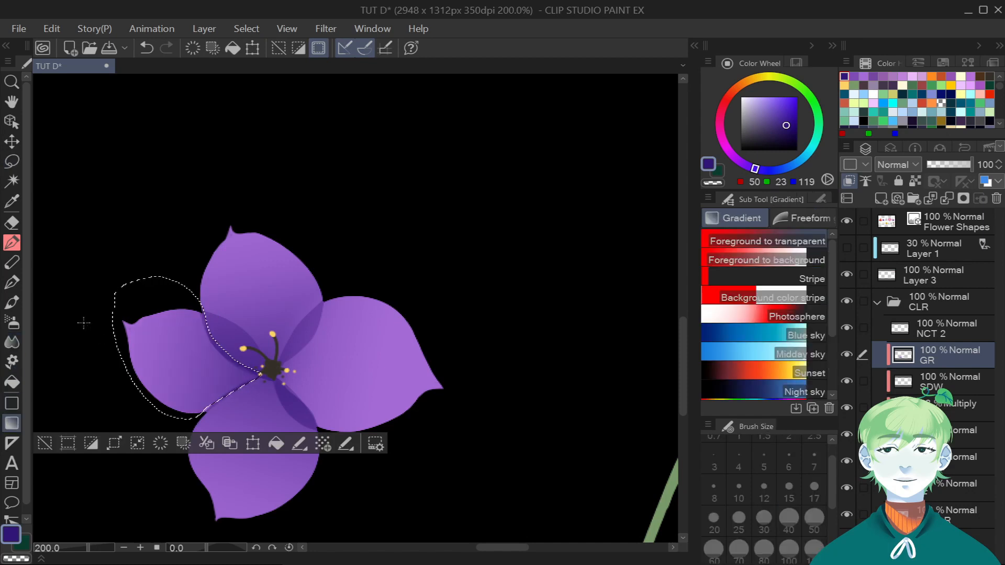
Add a light pink (RGB 243, 186, 246) foreground-to-transparent gradient from the left petal's tip inward and clear the selection.
{"action": "scroll", "coordinate": [84, 323], "scroll_direction": "down", "scroll_amount": 4}
{"action": "left_click_drag", "start_coordinate": [203, 279], "coordinate": [529, 279]}
{"action": "scroll", "coordinate": [528, 279], "scroll_direction": "up", "scroll_amount": 1}
{"action": "scroll", "coordinate": [528, 279], "scroll_direction": "up", "scroll_amount": 2}
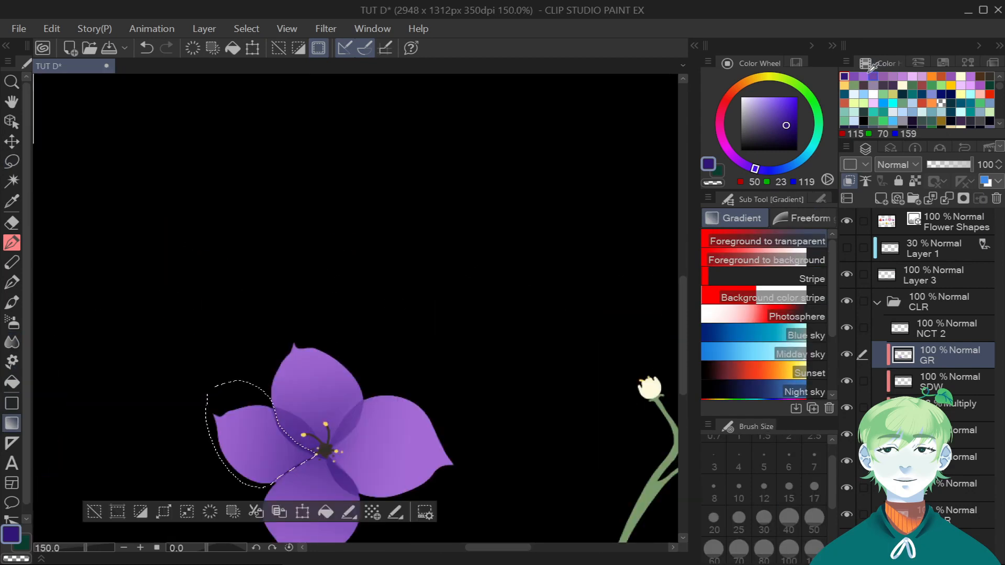
{"action": "left_click", "coordinate": [864, 77]}
{"action": "left_click", "coordinate": [961, 86]}
{"action": "left_click", "coordinate": [912, 77]}
{"action": "left_click_drag", "start_coordinate": [201, 412], "coordinate": [299, 464]}
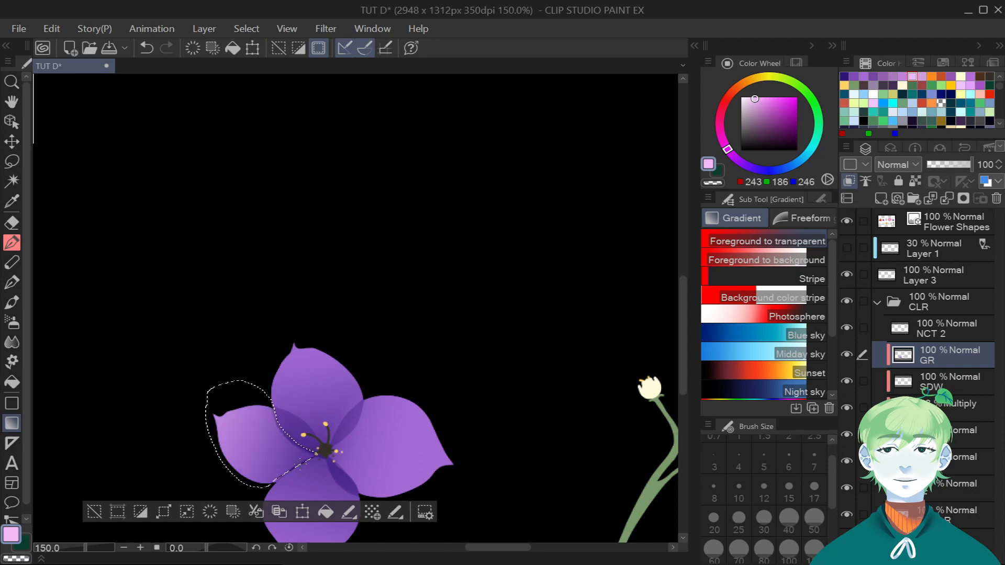
{"action": "key", "text": "m"}
{"action": "key", "text": "ctrl+d"}
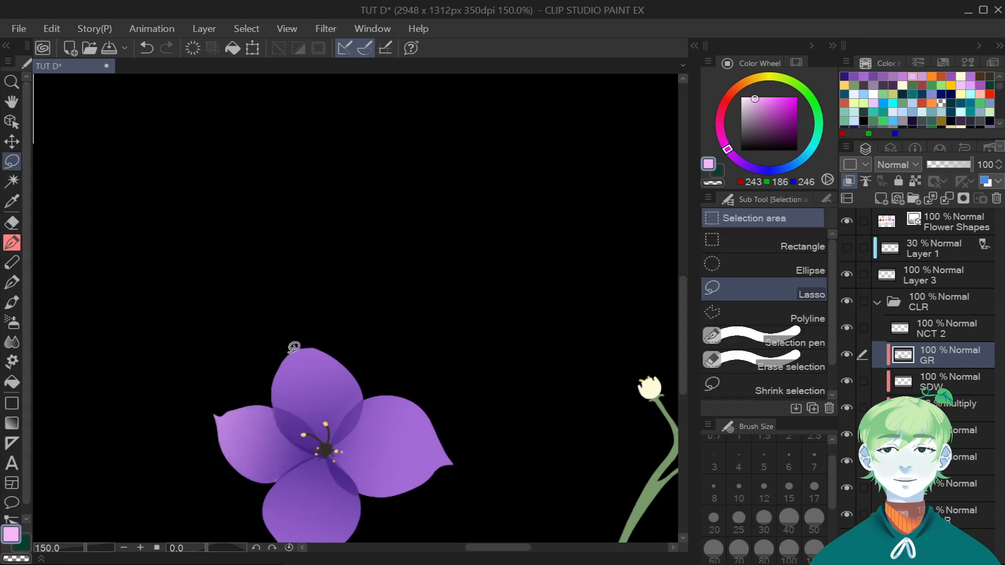
Lasso the top petal, apply the light pink gradient from its tip toward the center, and deselect.
{"action": "left_click_drag", "start_coordinate": [344, 433], "coordinate": [302, 317]}
{"action": "left_click", "coordinate": [11, 423]}
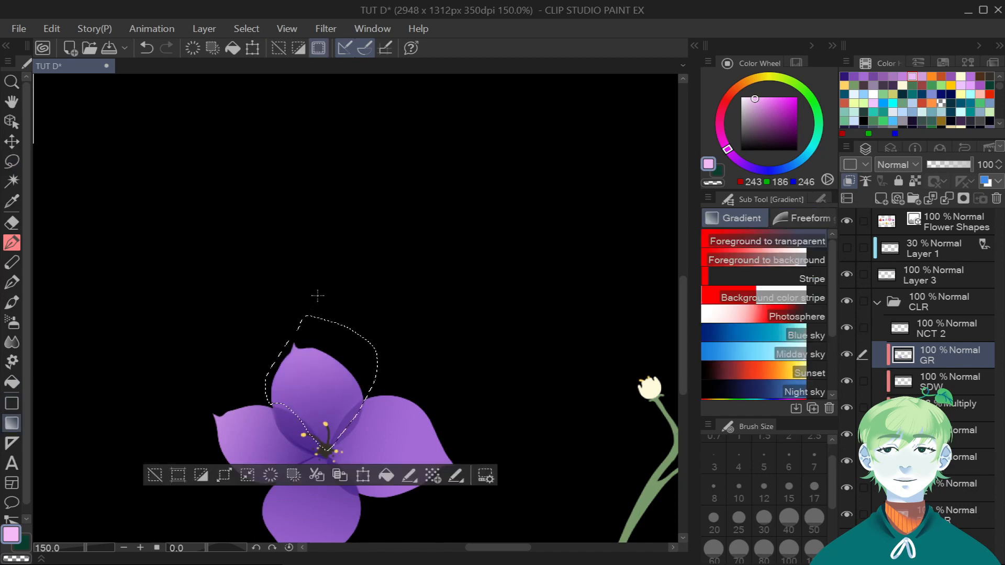
{"action": "scroll", "coordinate": [318, 295], "scroll_direction": "down", "scroll_amount": 5}
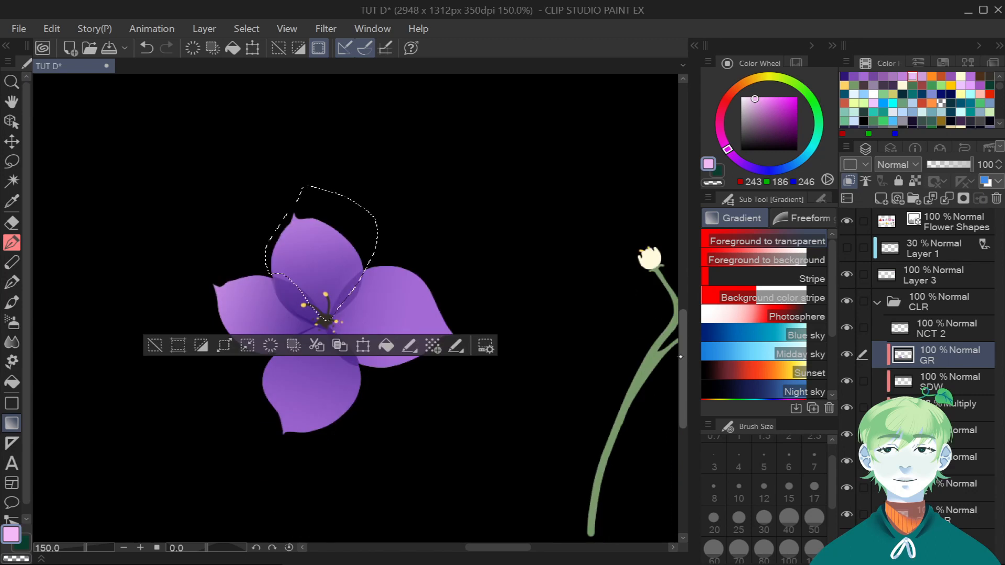
{"action": "key", "text": "m"}
{"action": "key", "text": "ctrl+d"}
Lasso the right petal, brighten it with the light pink gradient from the tip inward, and deselect.
{"action": "mouse_move", "coordinate": [372, 260]}
{"action": "left_mouse_down"}
{"action": "mouse_move", "coordinate": [343, 301]}
{"action": "mouse_move", "coordinate": [510, 313]}
{"action": "mouse_move", "coordinate": [414, 238]}
{"action": "left_mouse_up"}
{"action": "left_click", "coordinate": [11, 423]}
{"action": "left_click_drag", "start_coordinate": [575, 348], "coordinate": [377, 318]}
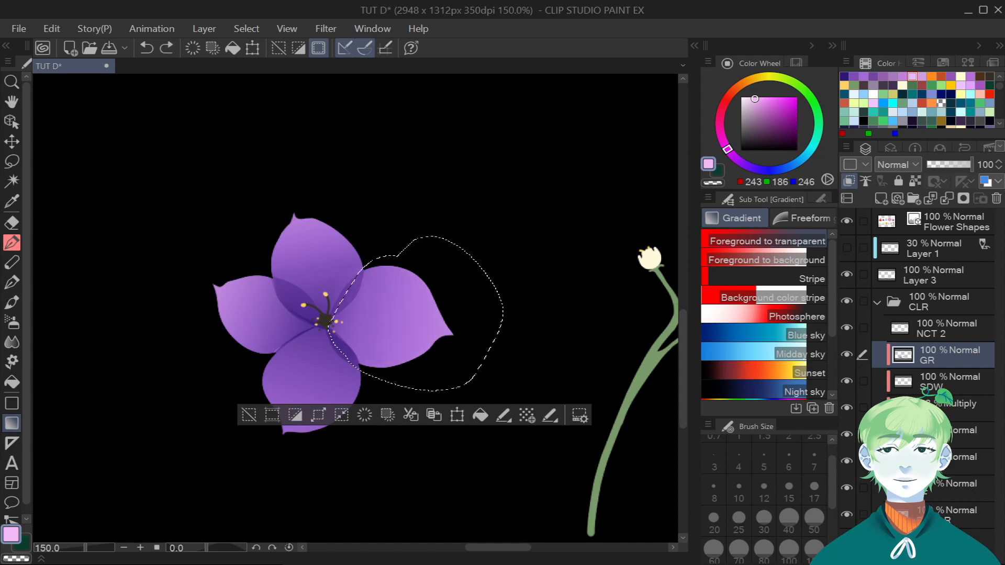
{"action": "key", "text": "m"}
{"action": "key", "text": "ctrl+d"}
Lasso the bottom petal and apply the light pink gradient from its tip inward, comparing with and without it before deselecting.
{"action": "mouse_move", "coordinate": [375, 408]}
{"action": "left_mouse_down"}
{"action": "mouse_move", "coordinate": [304, 329]}
{"action": "mouse_move", "coordinate": [316, 325]}
{"action": "left_mouse_up"}
{"action": "key", "text": "g"}
{"action": "key", "text": "ctrl+z"}
{"action": "key", "text": "ctrl+y"}
{"action": "key", "text": "ctrl+z"}
{"action": "left_click_drag", "start_coordinate": [682, 321], "coordinate": [676, 366]}
{"action": "key", "text": "ctrl+y"}
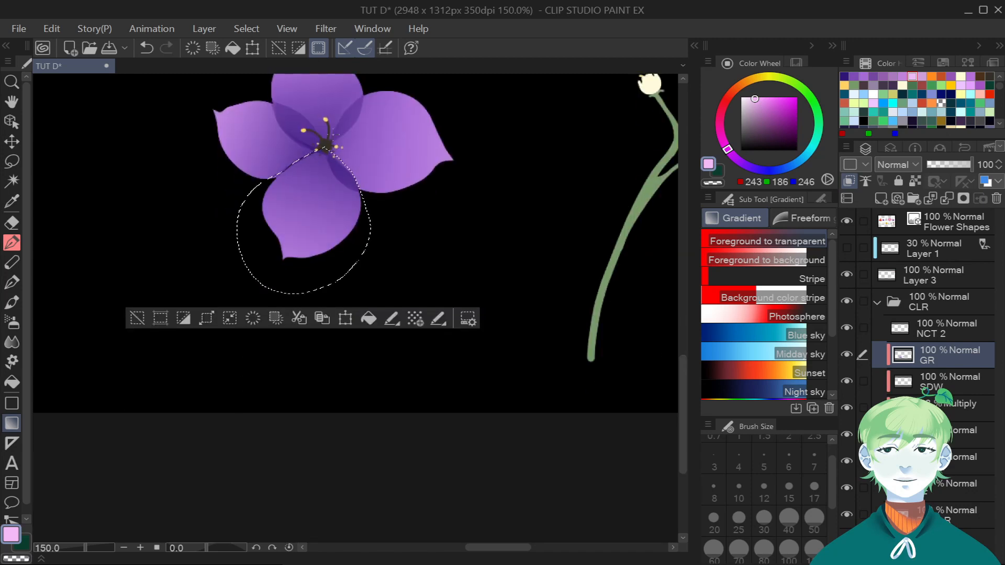
{"action": "key", "text": "ctrl+d"}
Soften the petals' gradients with the Blur brush at size 40 and the Soft eraser at size 80.
{"action": "key", "text": "j"}
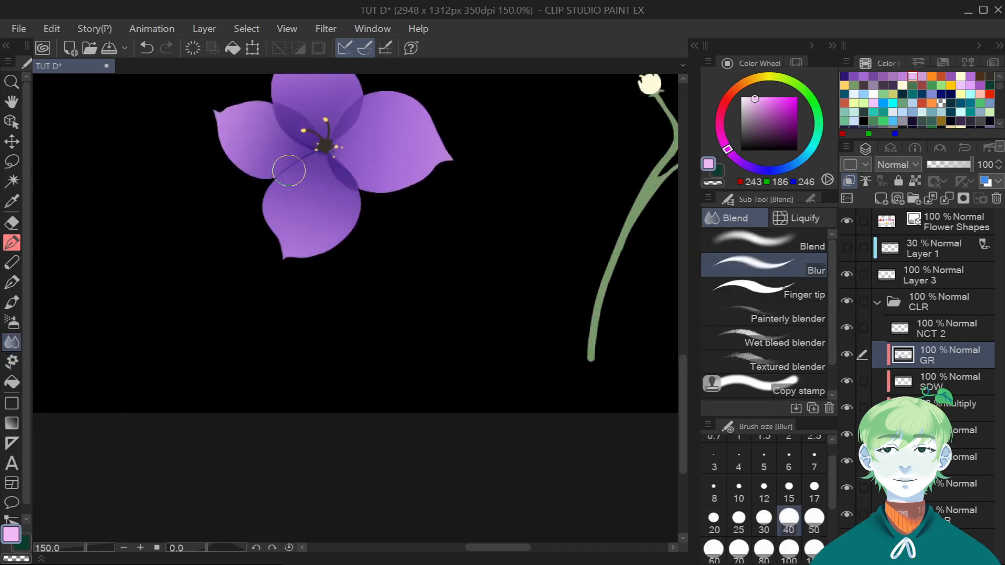
{"action": "left_click_drag", "start_coordinate": [680, 376], "coordinate": [680, 319]}
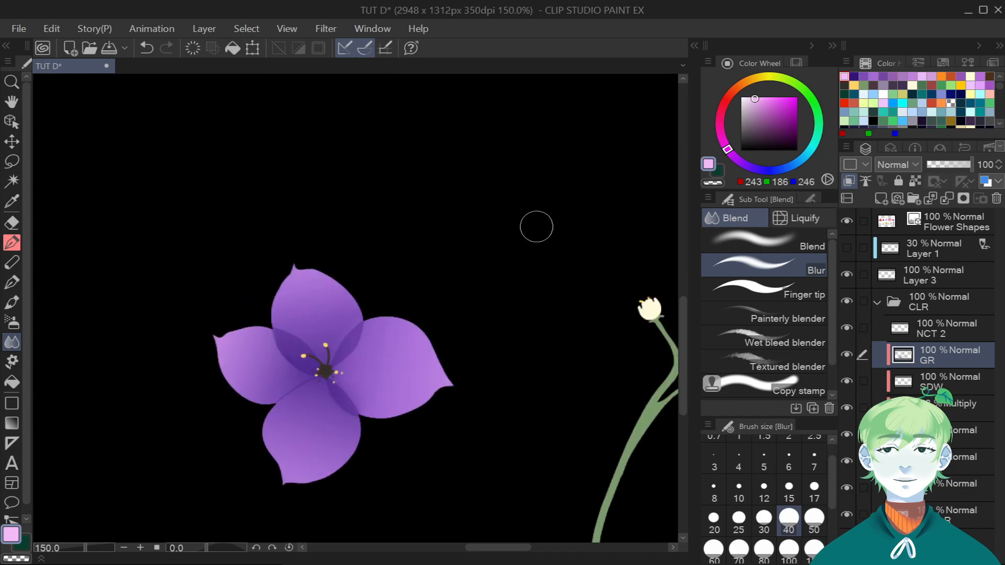
{"action": "key", "text": "e"}
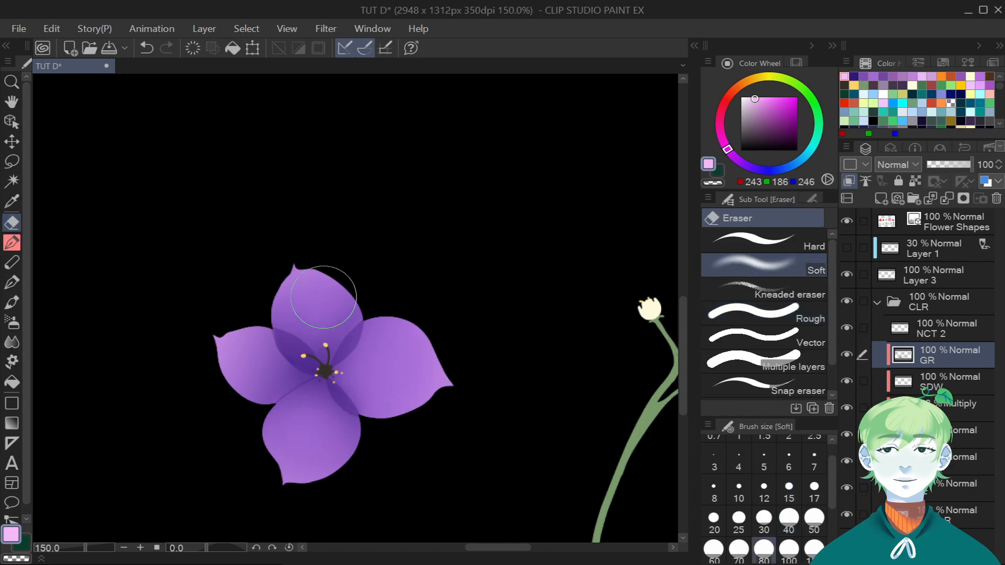
Lasso the top petal and deepen its base with a dark violet (RGB 50, 23, 119) gradient from the flower's center upward.
{"action": "scroll", "coordinate": [265, 348], "scroll_direction": "down", "scroll_amount": 4}
{"action": "key", "text": "m"}
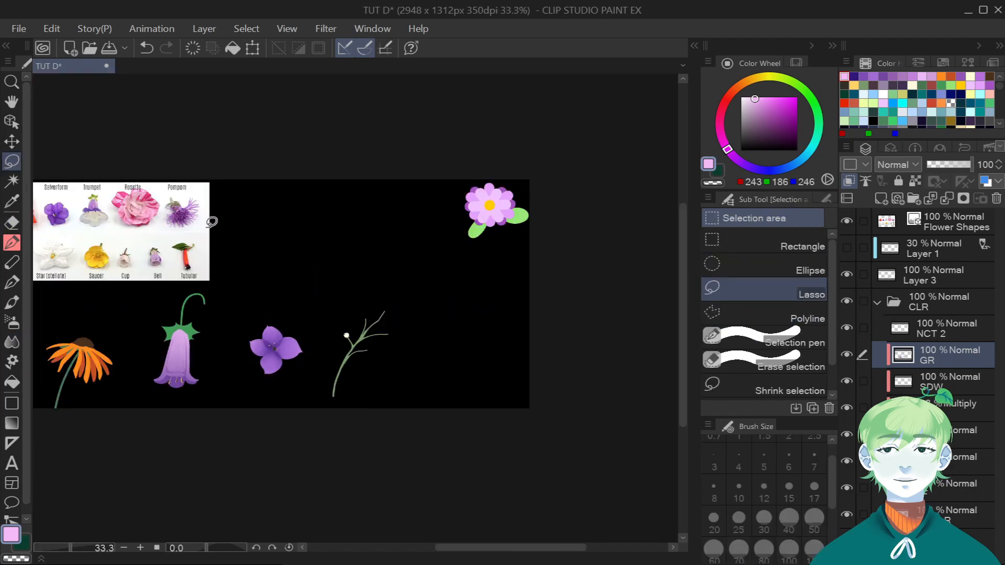
{"action": "scroll", "coordinate": [269, 348], "scroll_direction": "up", "scroll_amount": 5}
{"action": "left_click_drag", "start_coordinate": [257, 422], "coordinate": [369, 383]}
{"action": "mouse_move", "coordinate": [320, 453]}
{"action": "left_mouse_down"}
{"action": "mouse_move", "coordinate": [312, 460]}
{"action": "mouse_move", "coordinate": [306, 314]}
{"action": "left_mouse_up"}
{"action": "left_click", "coordinate": [12, 423]}
{"action": "left_click", "coordinate": [854, 76]}
{"action": "scroll", "coordinate": [307, 306], "scroll_direction": "down", "scroll_amount": 1}
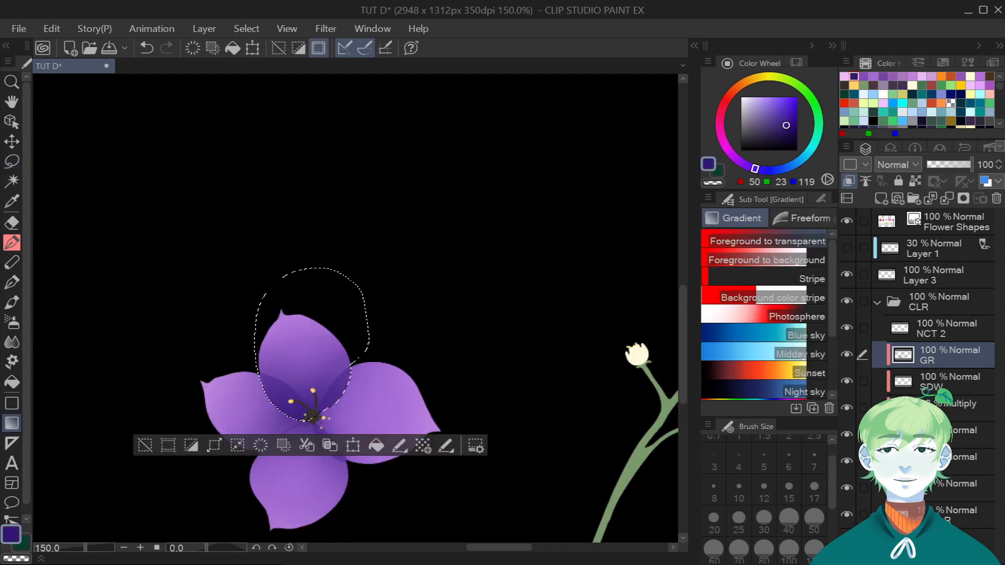
{"action": "left_click_drag", "start_coordinate": [313, 416], "coordinate": [312, 344]}
{"action": "key", "text": "ctrl+d"}
Lasso the right and bottom petals together, deepen their bases with the dark violet gradient from the center outward, and deselect.
{"action": "key", "text": "m"}
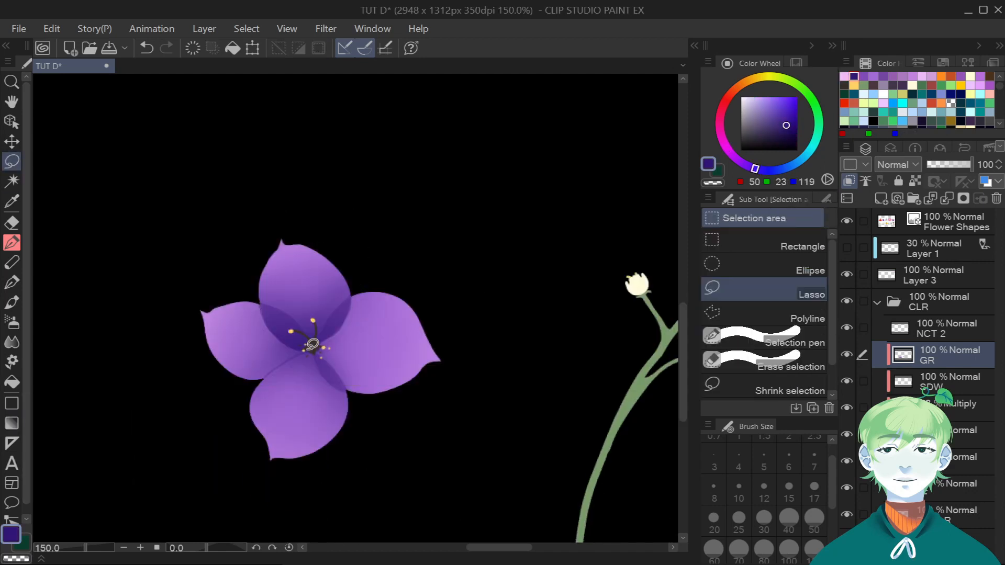
{"action": "mouse_move", "coordinate": [272, 370]}
{"action": "left_mouse_down"}
{"action": "mouse_move", "coordinate": [397, 479]}
{"action": "mouse_move", "coordinate": [396, 264]}
{"action": "left_mouse_up"}
{"action": "left_click_drag", "start_coordinate": [338, 330], "coordinate": [314, 345]}
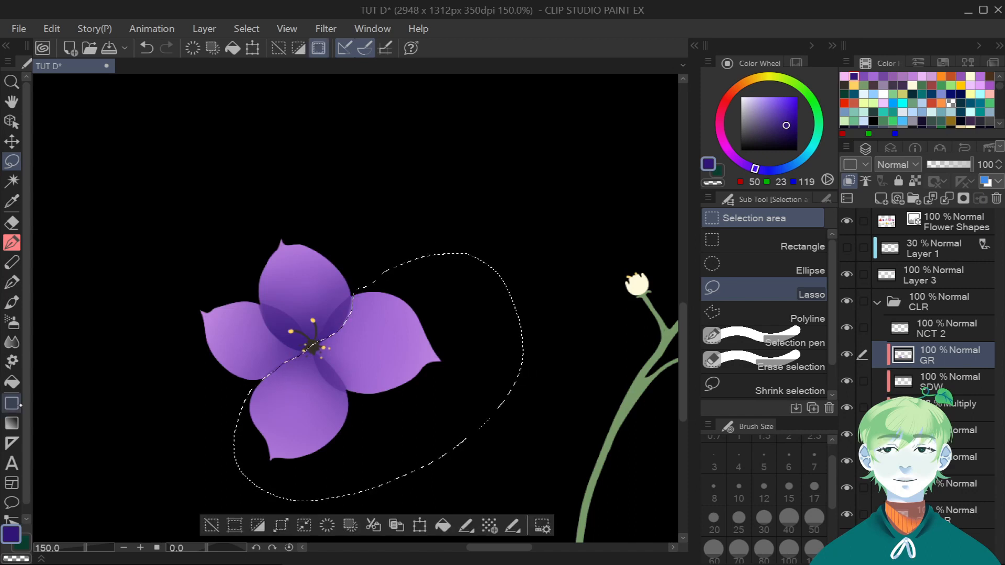
{"action": "key", "text": "g"}
{"action": "key", "text": "ctrl+d"}
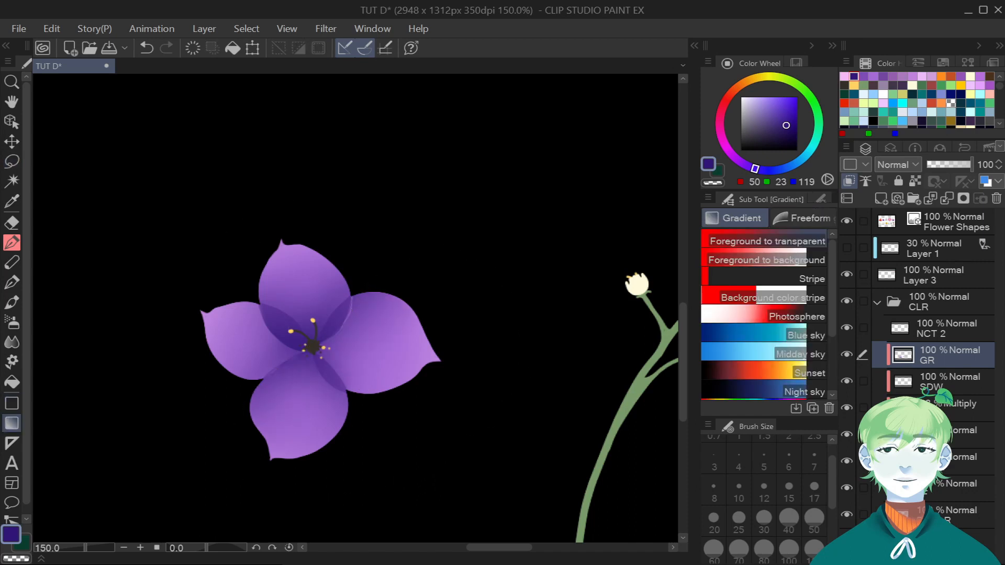
Lasso the left petal, deepen its base with the dark violet gradient from the center outward, and switch to the Blur brush.
{"action": "key", "text": "m"}
{"action": "mouse_move", "coordinate": [224, 277]}
{"action": "left_mouse_down"}
{"action": "mouse_move", "coordinate": [197, 352]}
{"action": "mouse_move", "coordinate": [263, 378]}
{"action": "left_mouse_up"}
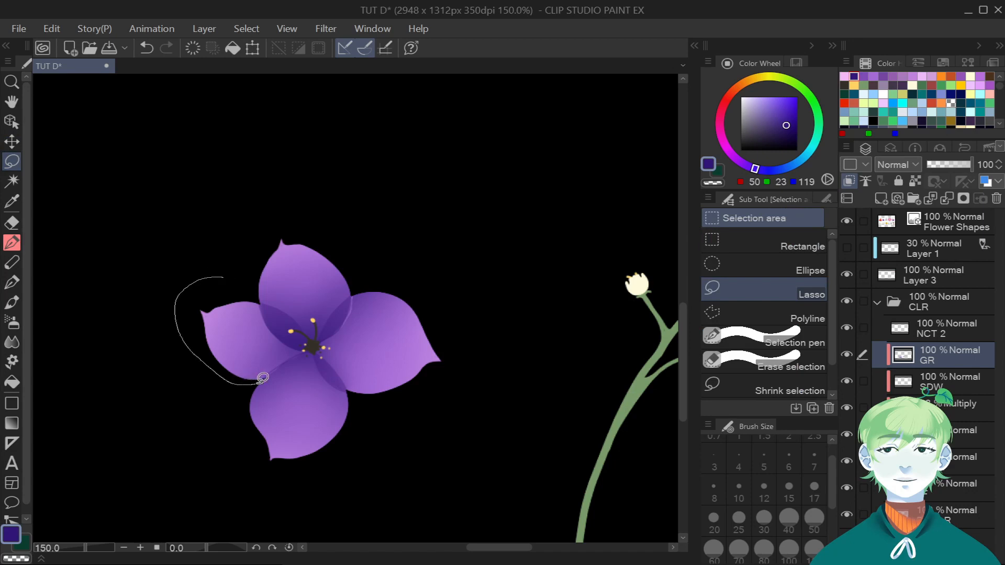
{"action": "left_click_drag", "start_coordinate": [265, 273], "coordinate": [219, 275]}
{"action": "key", "text": "g"}
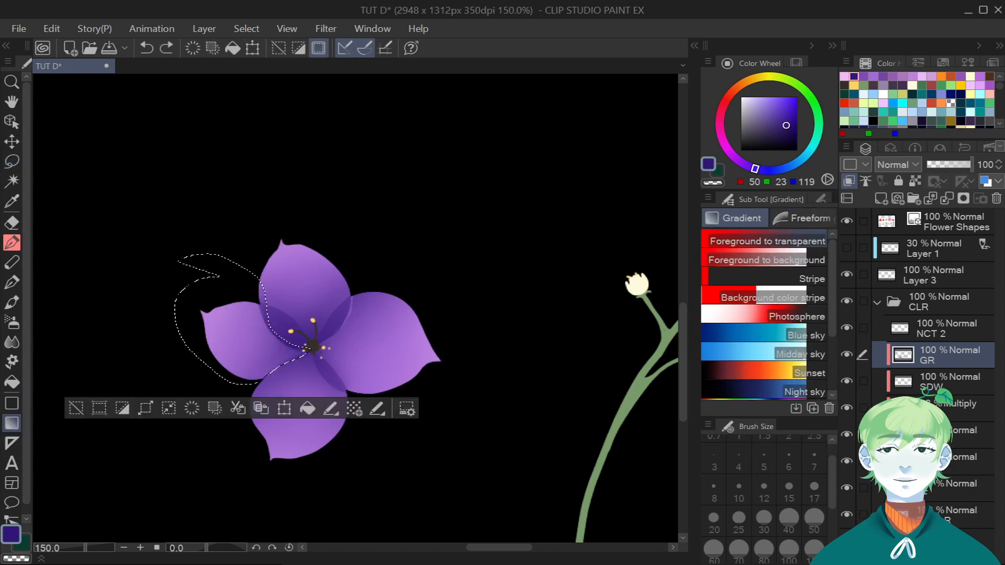
{"action": "key", "text": "ctrl+d"}
{"action": "key", "text": "j"}
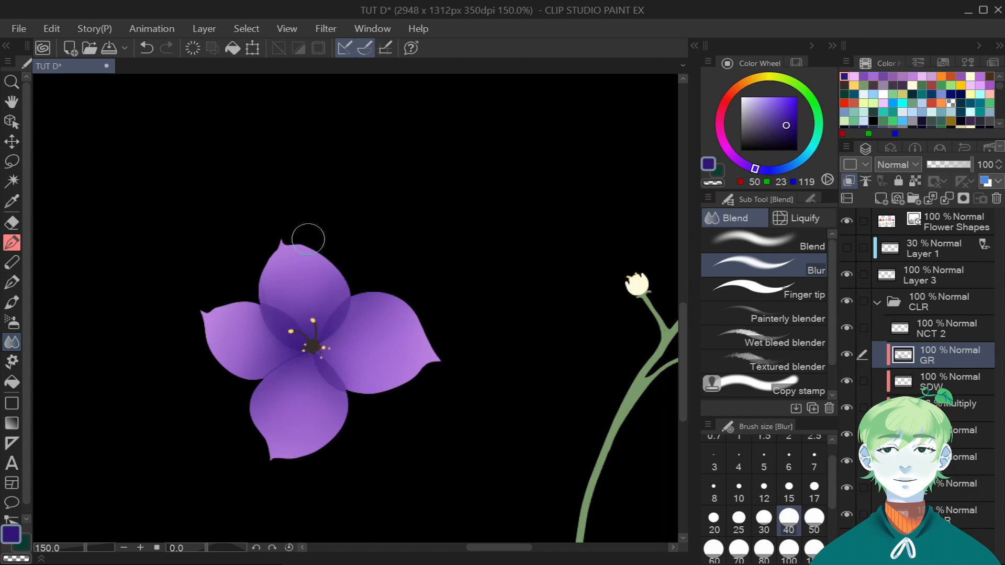
Draw fine dark violet veins radiating from the center across all four petals on the 38% Multiply layer with G-pen PP at size 2.5.
{"action": "left_click", "coordinate": [968, 435]}
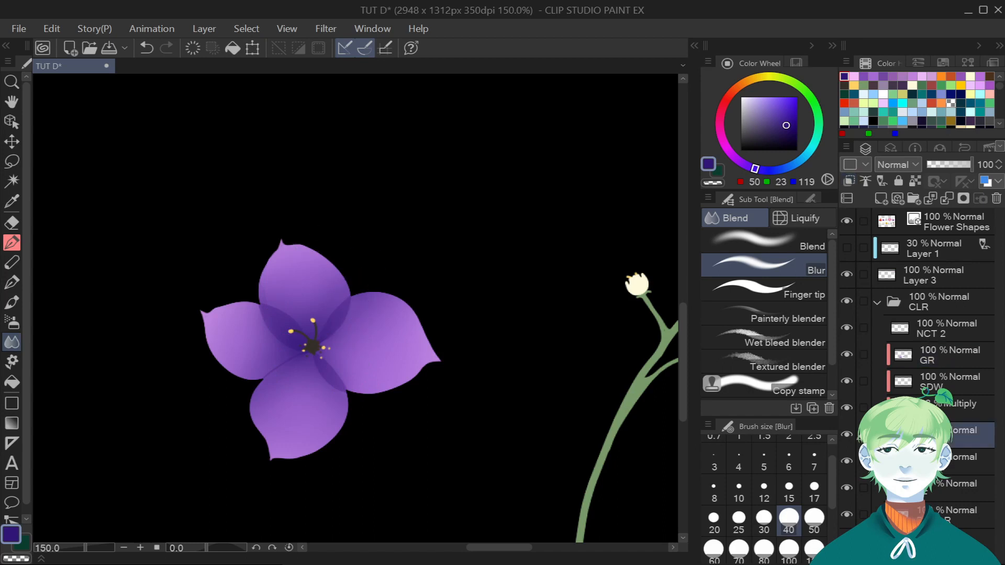
{"action": "left_click", "coordinate": [968, 408]}
{"action": "left_click", "coordinate": [12, 242]}
{"action": "left_click", "coordinate": [764, 317]}
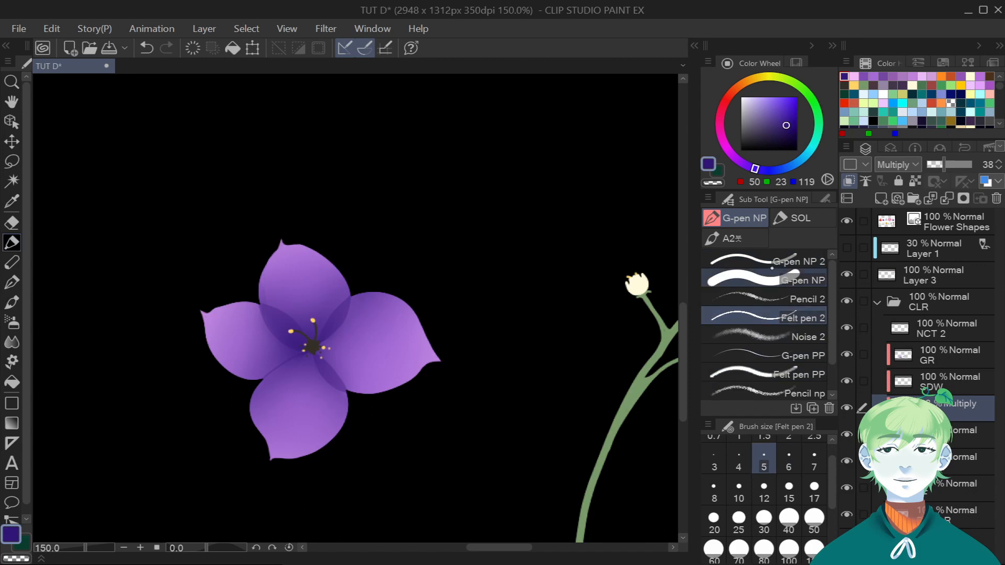
{"action": "left_click", "coordinate": [764, 355]}
{"action": "left_click_drag", "start_coordinate": [331, 347], "coordinate": [376, 346]}
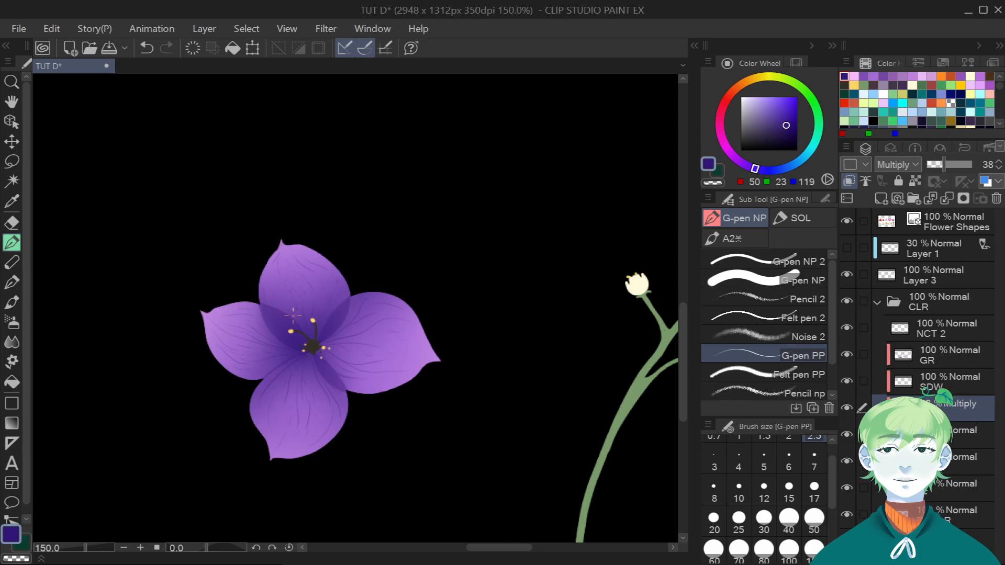
Outline the edges of the petal overlaps in black on the Multiply layer with G-pen NP 2, reducing the brush size to 4.
{"action": "key", "text": "ctrl+plus"}
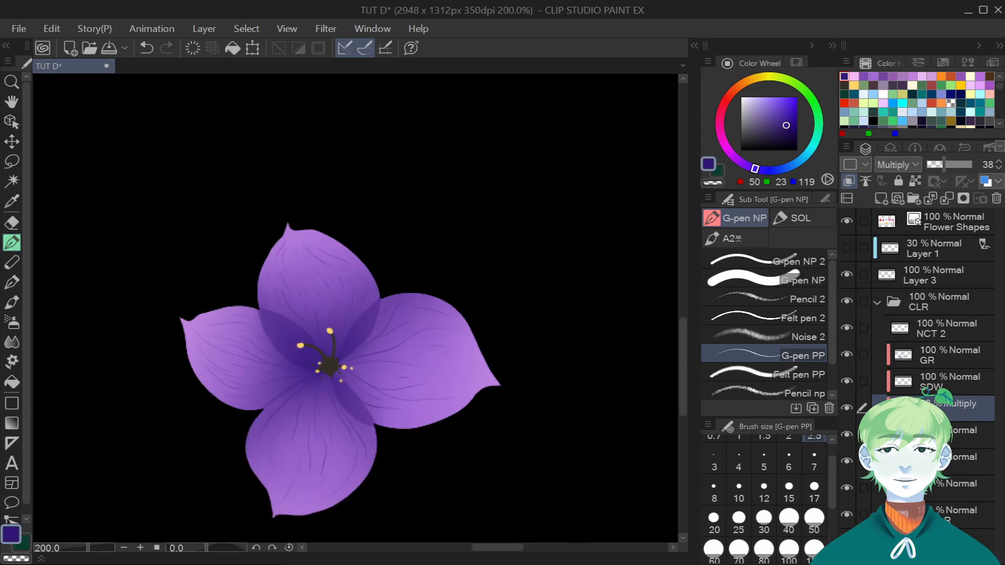
{"action": "left_click", "coordinate": [789, 136]}
{"action": "key", "text": "ctrl+plus"}
{"action": "key", "text": "ctrl+plus"}
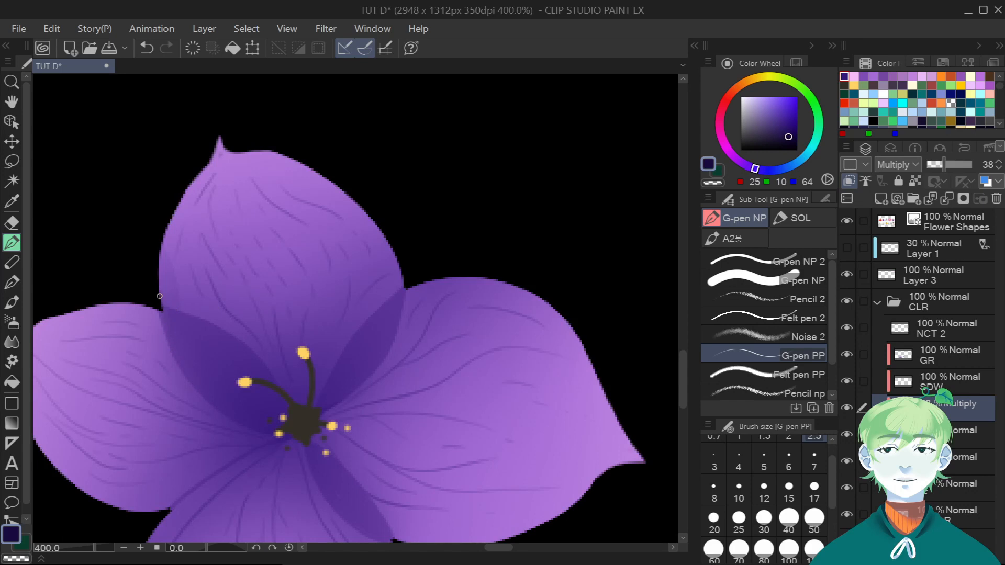
{"action": "left_click_drag", "start_coordinate": [792, 138], "coordinate": [792, 151]}
{"action": "left_click", "coordinate": [765, 260]}
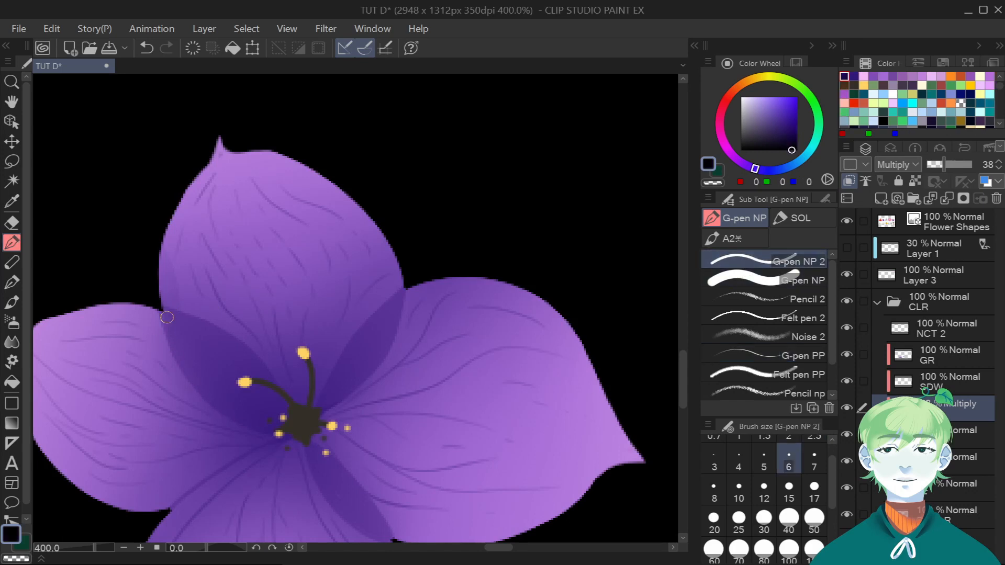
{"action": "key", "text": "bracketleft"}
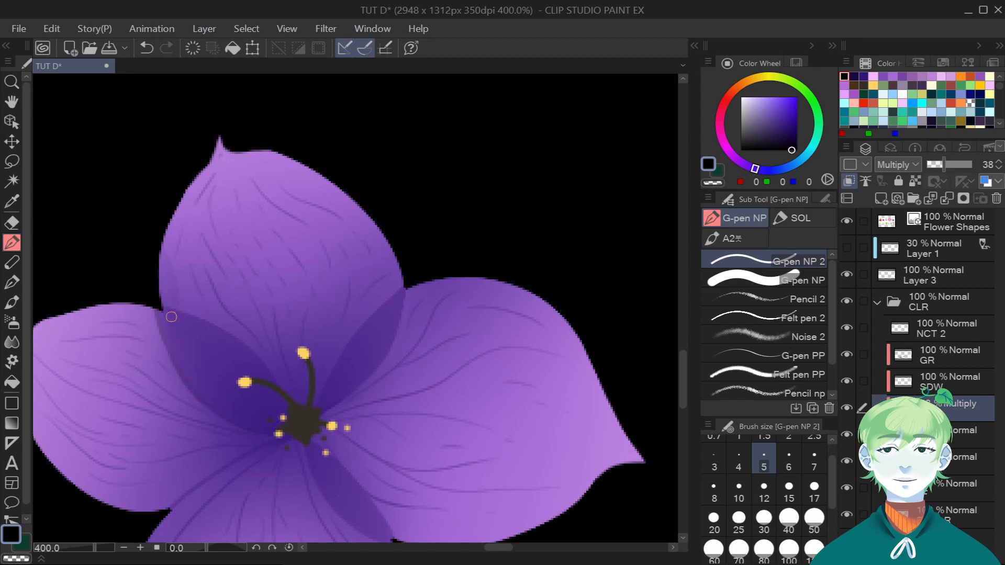
{"action": "key", "text": "bracketleft"}
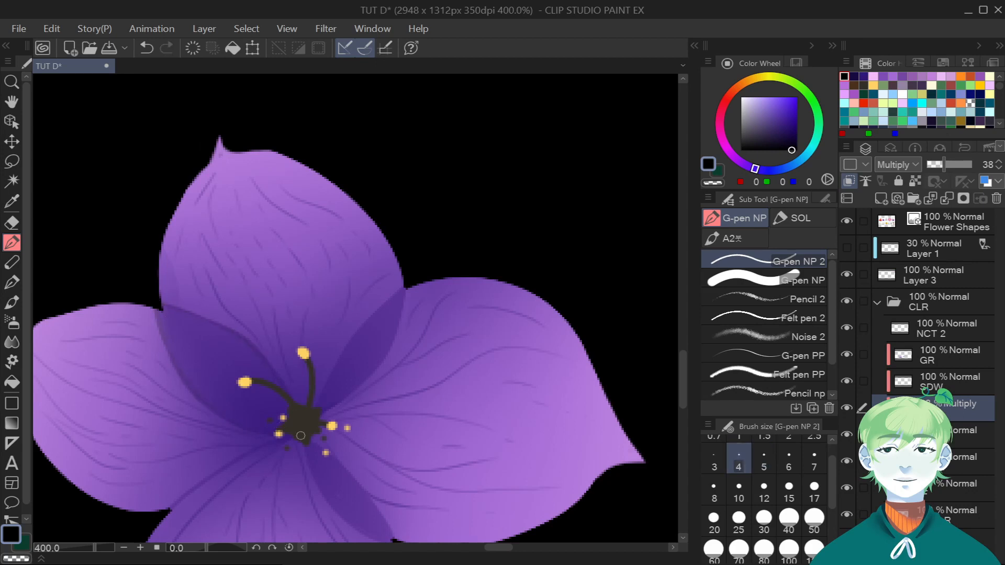
{"action": "left_click_drag", "start_coordinate": [328, 407], "coordinate": [403, 317]}
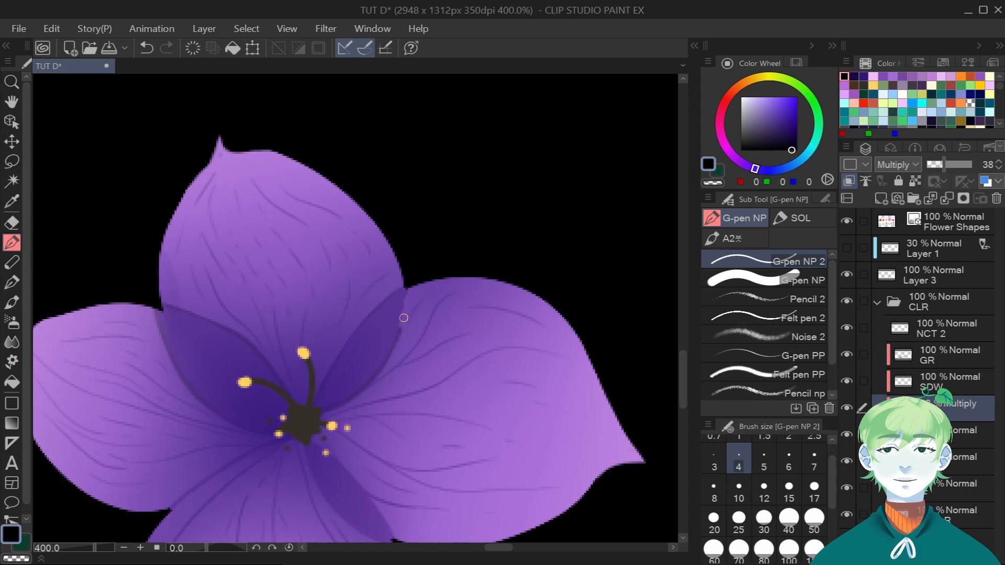
{"action": "scroll", "coordinate": [469, 351], "scroll_direction": "down", "scroll_amount": 2}
{"action": "scroll", "coordinate": [429, 430], "scroll_direction": "up", "scroll_amount": 2}
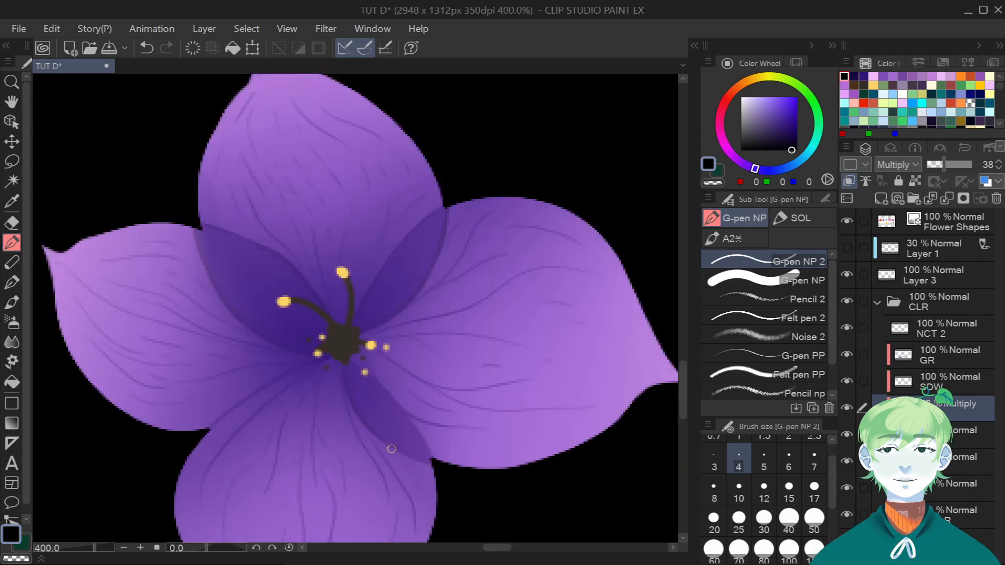
Shade petal folds on the cream bud on the SDW layer in gray-beige (RGB 199, 194, 160) at size 3, trimming with the Hard eraser.
{"action": "scroll", "coordinate": [347, 348], "scroll_direction": "down", "scroll_amount": 5}
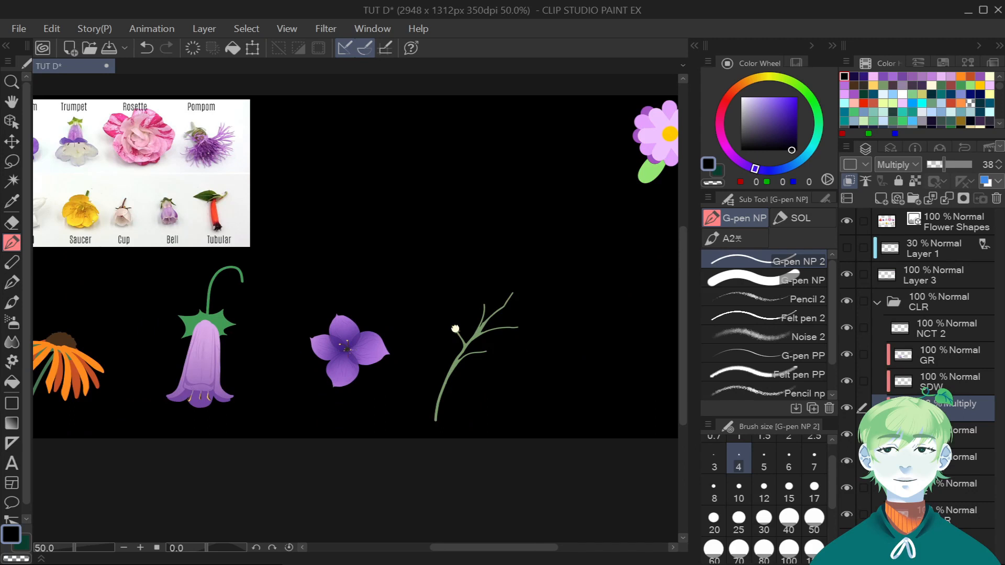
{"action": "scroll", "coordinate": [455, 329], "scroll_direction": "up", "scroll_amount": 5}
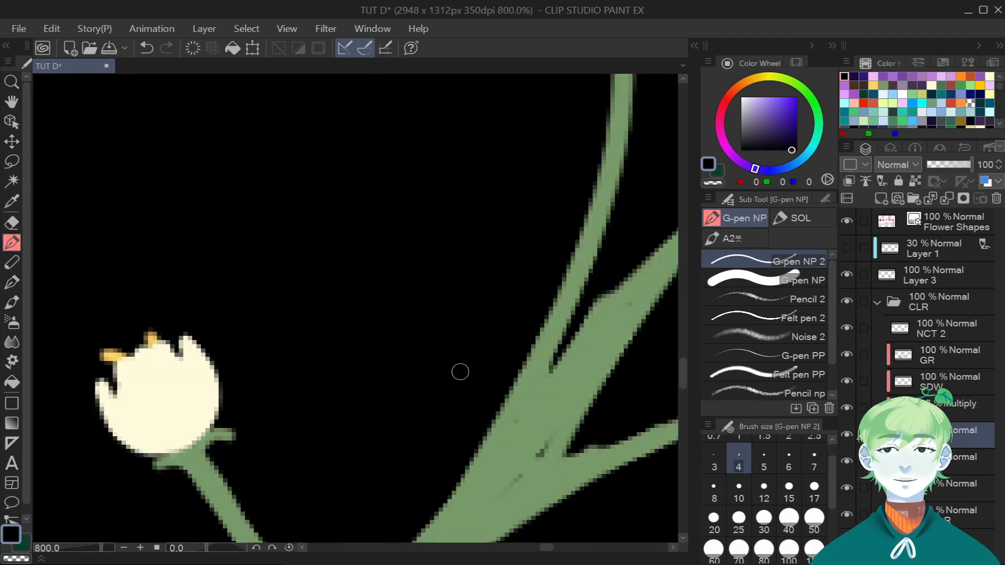
{"action": "scroll", "coordinate": [460, 370], "scroll_direction": "down", "scroll_amount": 1}
{"action": "left_click", "coordinate": [325, 375], "text": "alt"}
{"action": "left_click", "coordinate": [950, 381]}
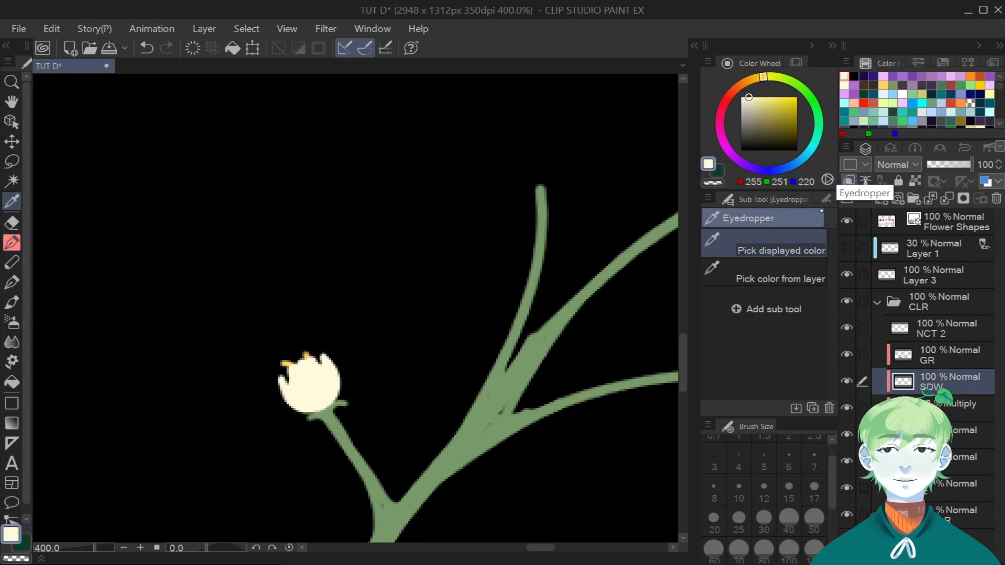
{"action": "left_click", "coordinate": [749, 108]}
{"action": "left_click", "coordinate": [12, 242]}
{"action": "left_click_drag", "start_coordinate": [285, 379], "coordinate": [318, 408]}
{"action": "key", "text": "ctrl+z"}
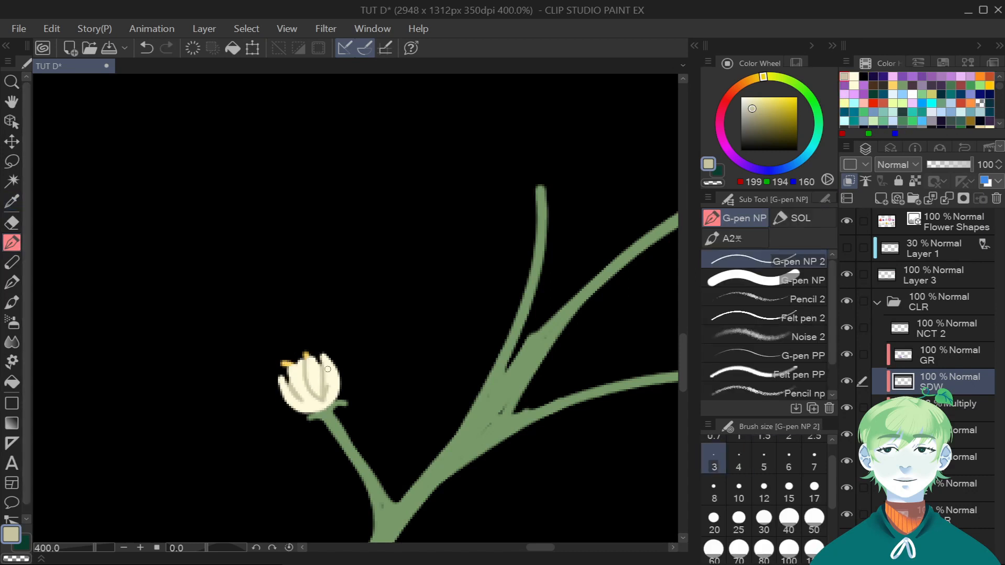
{"action": "key", "text": "e"}
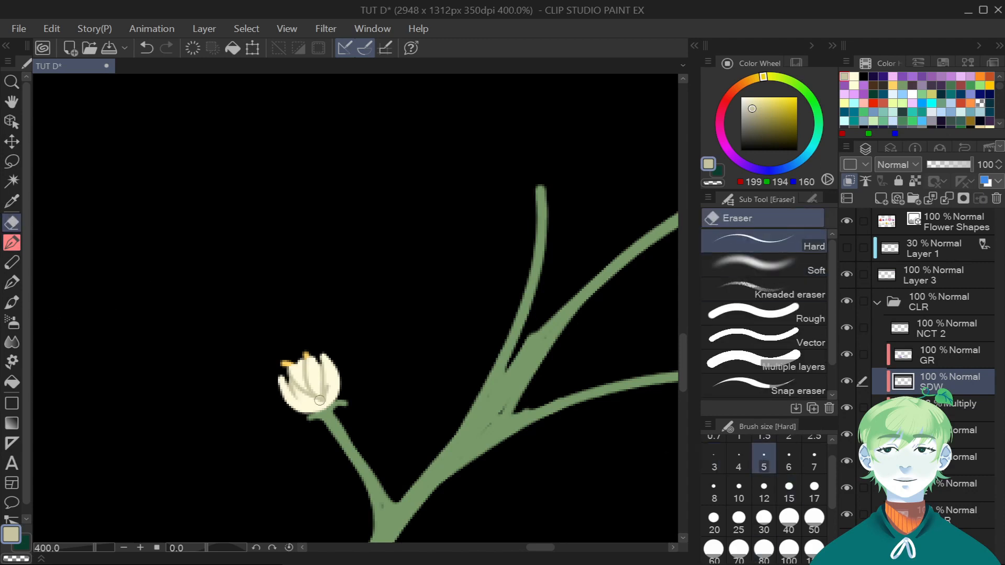
Lasso the cream bud and brighten it on the GR layer with a white foreground-to-transparent gradient from its tip downward.
{"action": "key", "text": "m"}
{"action": "mouse_move", "coordinate": [319, 298]}
{"action": "left_mouse_down"}
{"action": "mouse_move", "coordinate": [247, 361]}
{"action": "mouse_move", "coordinate": [308, 299]}
{"action": "left_mouse_up"}
{"action": "left_click", "coordinate": [942, 355]}
{"action": "left_click_drag", "start_coordinate": [753, 106], "coordinate": [753, 97]}
{"action": "left_click", "coordinate": [11, 423]}
{"action": "key", "text": "ctrl+minus"}
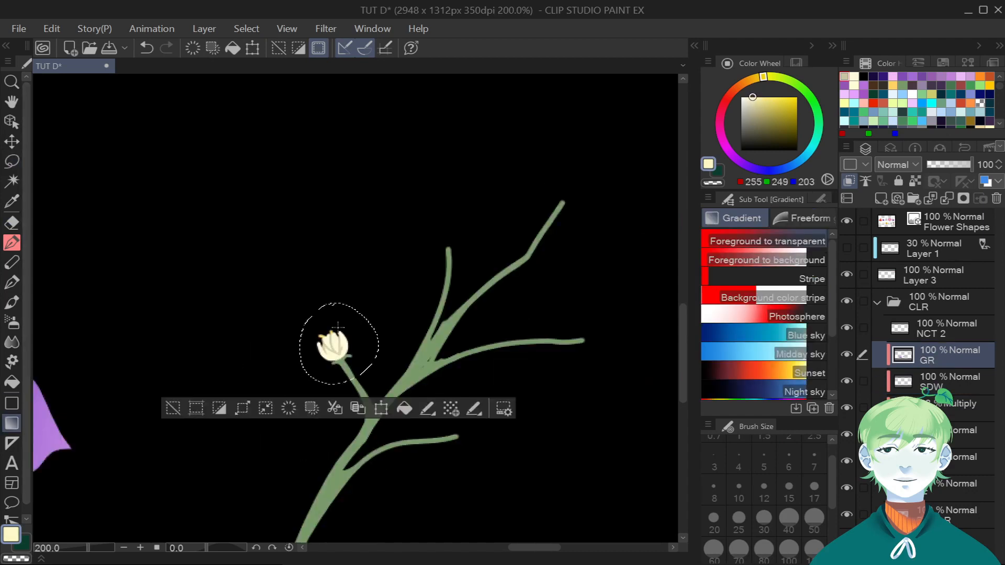
{"action": "key", "text": "ctrl+plus"}
{"action": "scroll", "coordinate": [389, 315], "scroll_direction": "down", "scroll_amount": 4}
{"action": "left_click", "coordinate": [742, 97]}
{"action": "scroll", "coordinate": [374, 317], "scroll_direction": "up", "scroll_amount": 4}
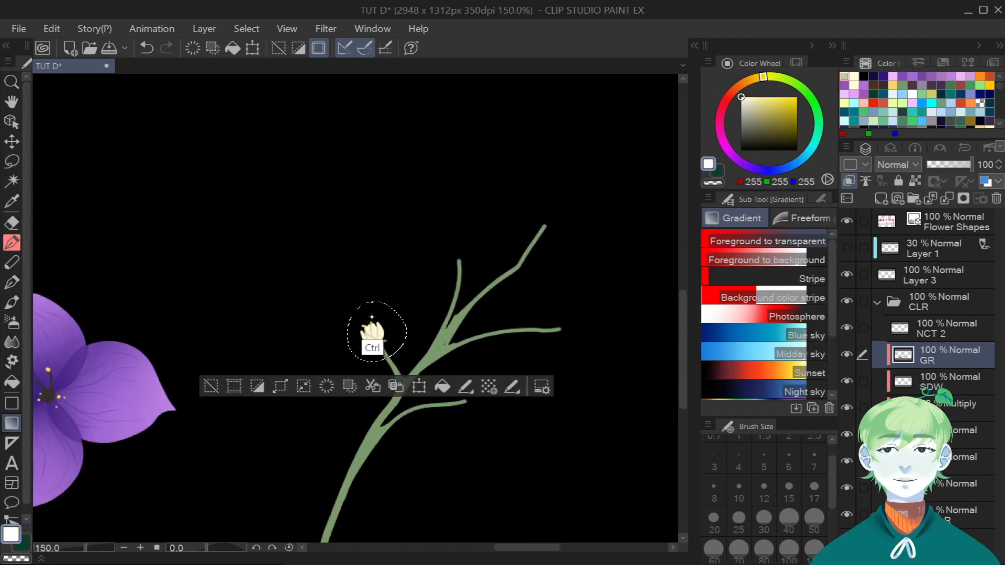
{"action": "left_click_drag", "start_coordinate": [375, 315], "coordinate": [374, 361]}
Soften the bud's fold shading on the SDW layer with the Blur brush at size 40, and clear the selection.
{"action": "key", "text": "alt+["}
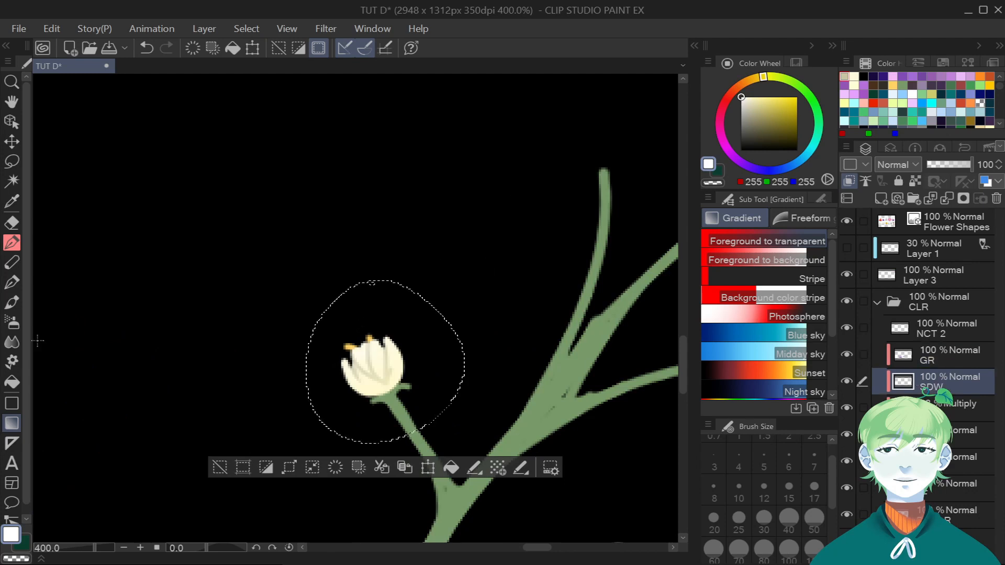
{"action": "left_click", "coordinate": [11, 343]}
{"action": "scroll", "coordinate": [393, 393], "scroll_direction": "down", "scroll_amount": 4}
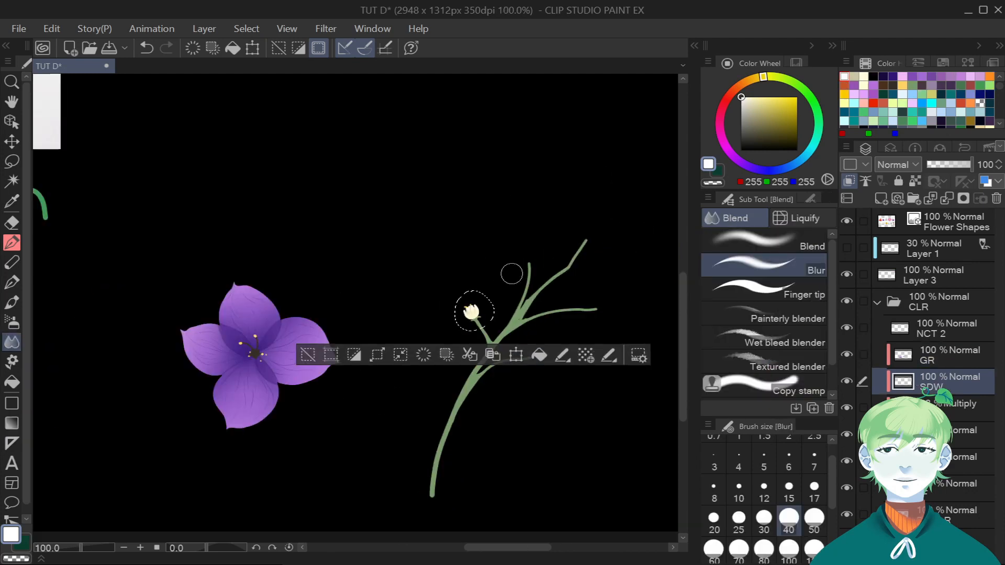
{"action": "key", "text": "ctrl+d"}
{"action": "scroll", "coordinate": [565, 241], "scroll_direction": "down", "scroll_amount": 2}
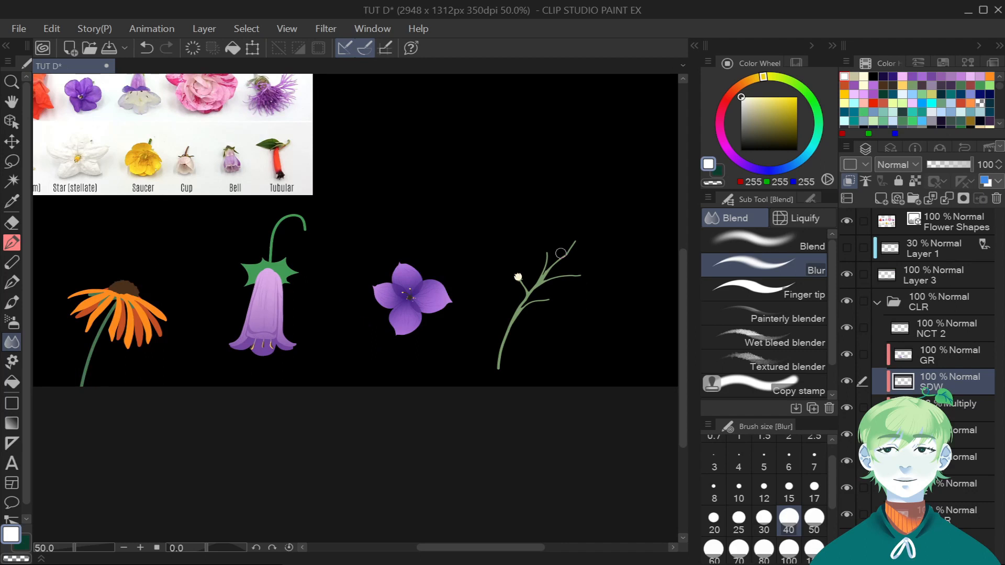
{"action": "left_click_drag", "start_coordinate": [468, 551], "coordinate": [451, 552]}
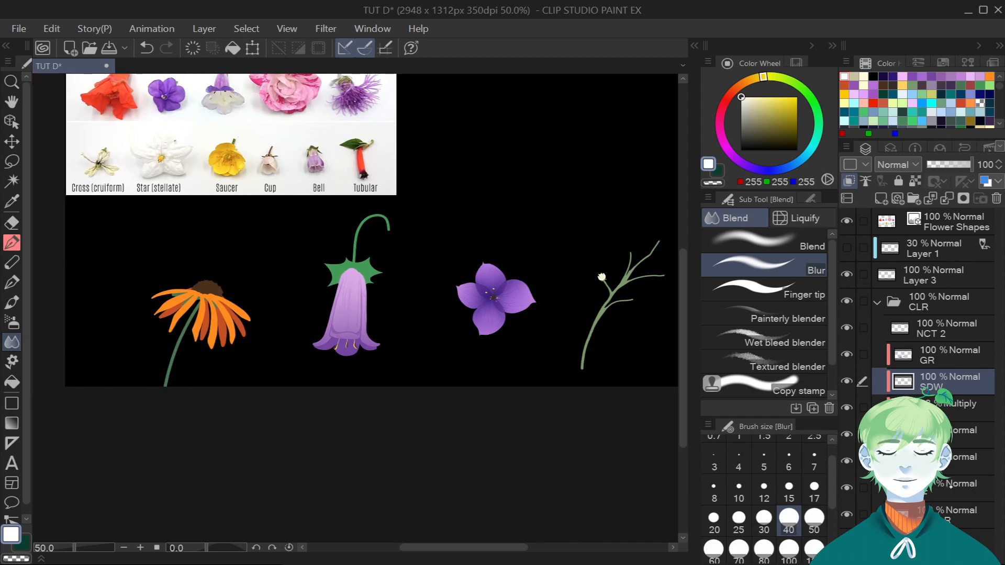
Sample the branch's green (RGB 120, 154, 105) and fill the small gaps in the branch with G-pen NP 2, raising the size to 5.
{"action": "left_click", "coordinate": [964, 488]}
{"action": "left_click", "coordinate": [12, 201]}
{"action": "scroll", "coordinate": [220, 230], "scroll_direction": "down", "scroll_amount": 1}
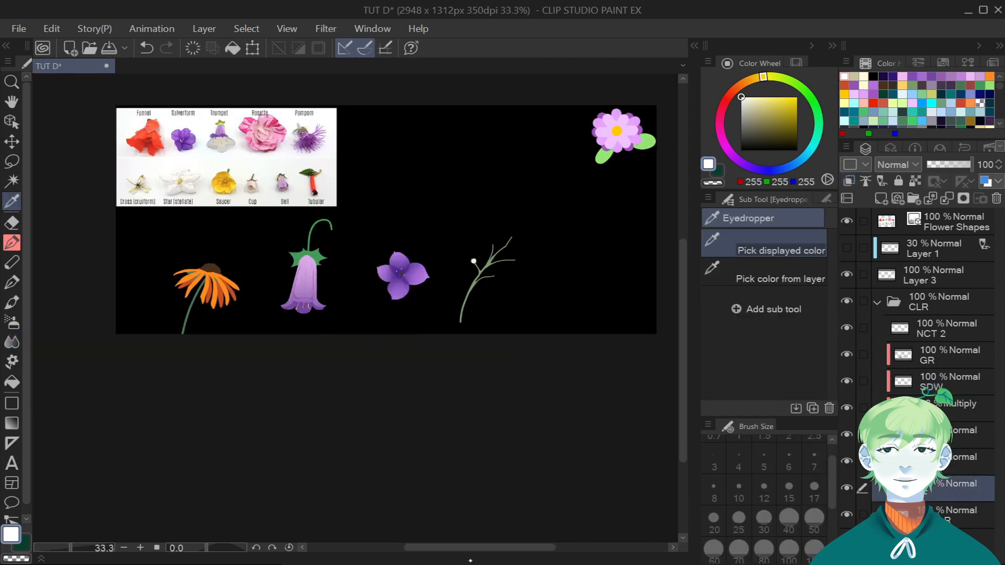
{"action": "scroll", "coordinate": [576, 267], "scroll_direction": "up", "scroll_amount": 5}
{"action": "left_click", "coordinate": [381, 279]}
{"action": "left_click", "coordinate": [11, 243]}
{"action": "scroll", "coordinate": [273, 385], "scroll_direction": "up", "scroll_amount": 2}
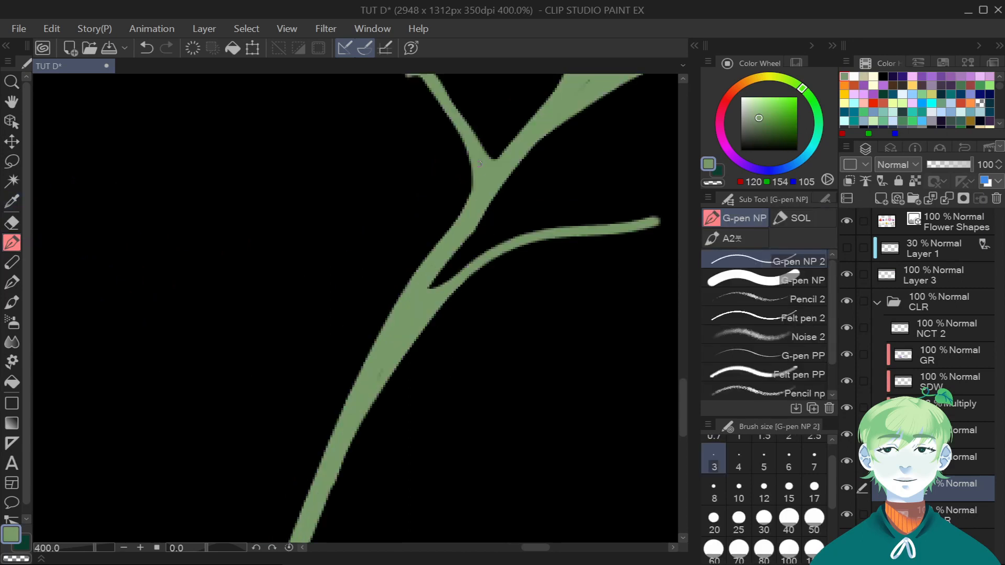
{"action": "scroll", "coordinate": [479, 163], "scroll_direction": "down", "scroll_amount": 2}
{"action": "key", "text": "bracketright"}
{"action": "key", "text": "bracketright"}
{"action": "left_click_drag", "start_coordinate": [354, 309], "coordinate": [489, 204]}
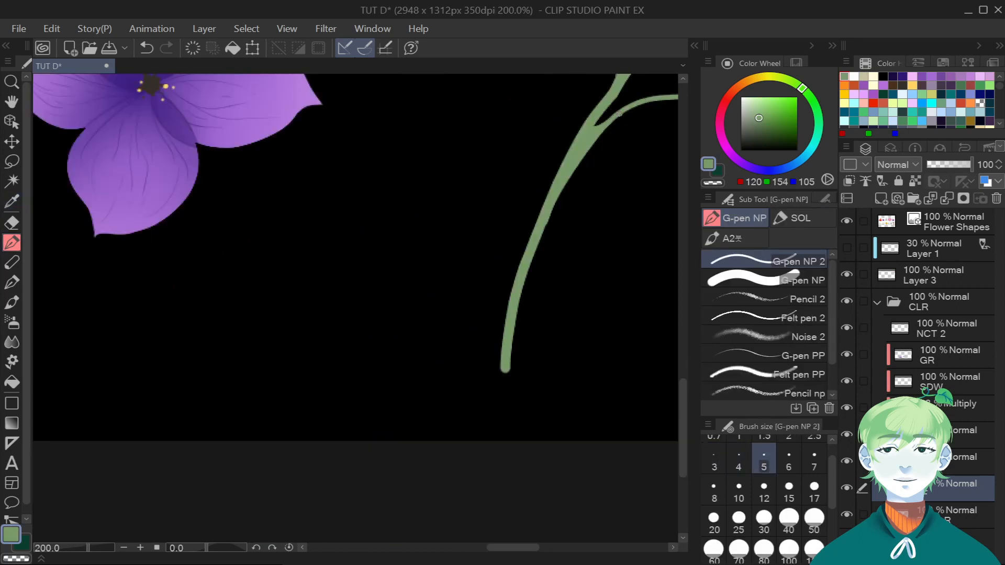
{"action": "scroll", "coordinate": [356, 281], "scroll_direction": "down", "scroll_amount": 2}
{"action": "scroll", "coordinate": [316, 251], "scroll_direction": "up", "scroll_amount": 2}
{"action": "scroll", "coordinate": [64, 135], "scroll_direction": "down", "scroll_amount": 2}
{"action": "scroll", "coordinate": [321, 386], "scroll_direction": "up", "scroll_amount": 5}
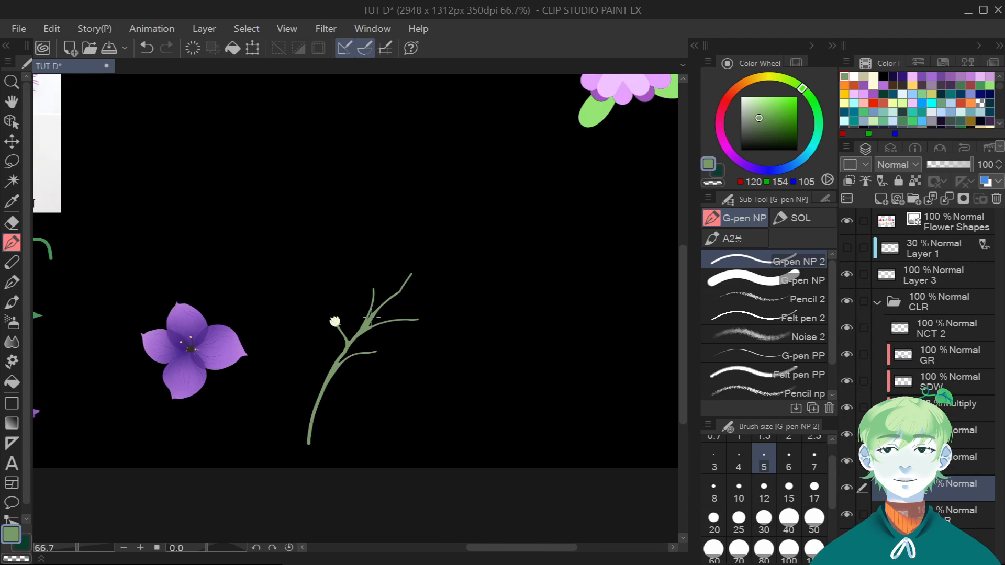
{"action": "scroll", "coordinate": [233, 475], "scroll_direction": "down", "scroll_amount": 9}
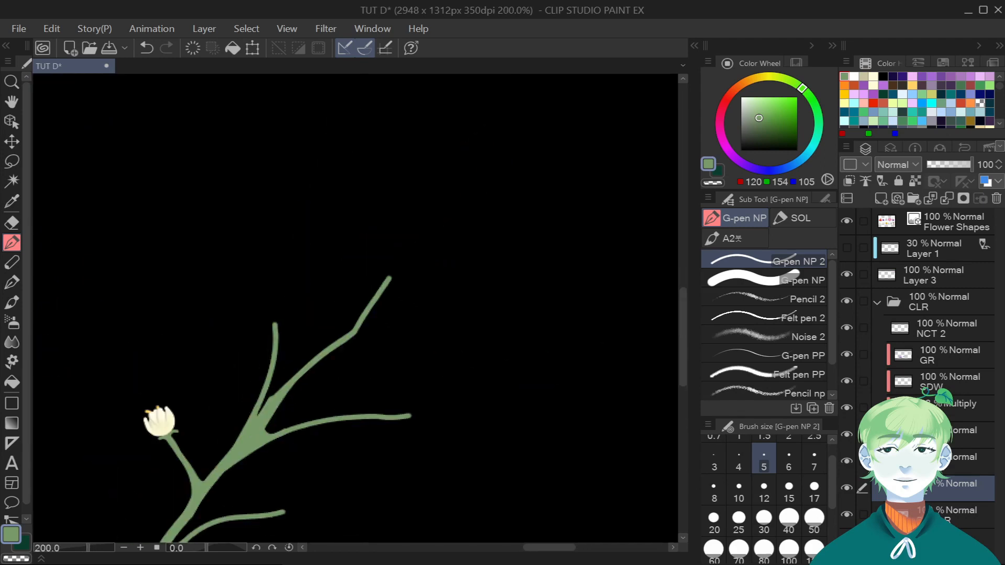
Draw a rounded leaf below the purple flower's right petal with G-pen NP 2 at size 10 and fill it dark green (RGB 50, 84, 48).
{"action": "left_click", "coordinate": [738, 490]}
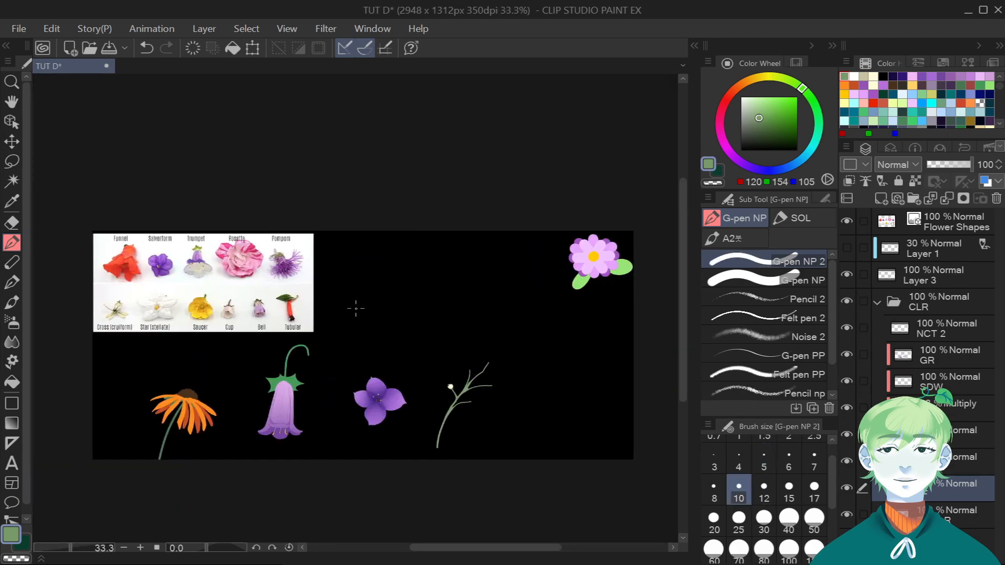
{"action": "scroll", "coordinate": [384, 413], "scroll_direction": "up", "scroll_amount": 3}
{"action": "left_click_drag", "start_coordinate": [389, 406], "coordinate": [404, 439]}
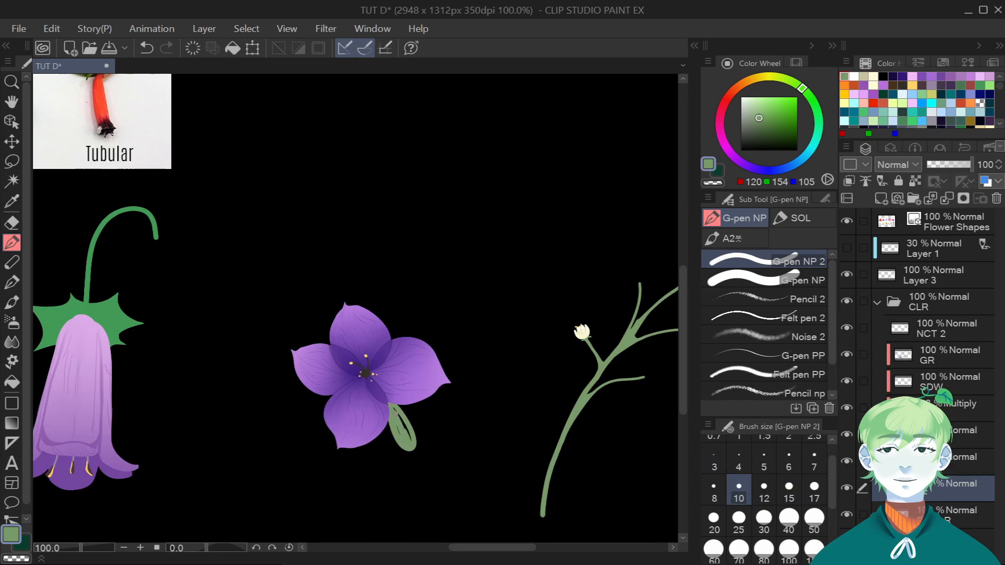
{"action": "left_click_drag", "start_coordinate": [759, 118], "coordinate": [770, 132]}
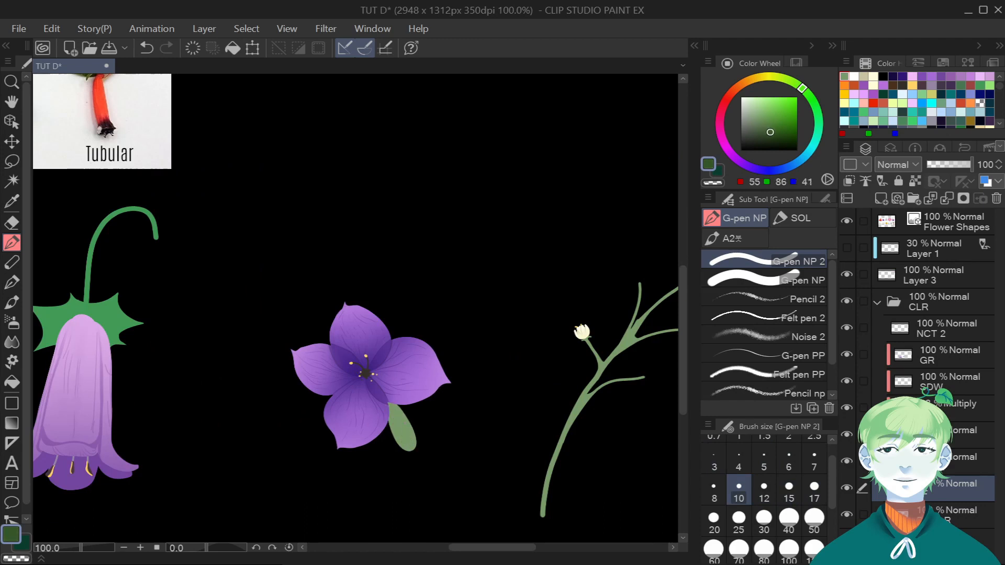
{"action": "left_click", "coordinate": [11, 382]}
{"action": "left_click", "coordinate": [403, 422]}
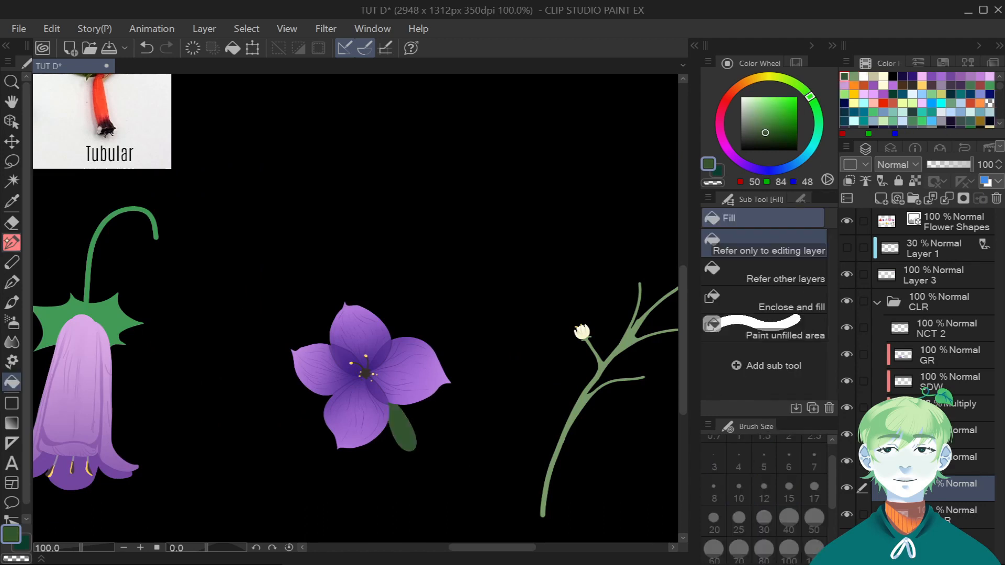
Paint a second dark green leaf below the purple flower's left petal with G-pen NP 2 at size 15.
{"action": "left_click", "coordinate": [11, 242]}
{"action": "left_click", "coordinate": [789, 490]}
{"action": "scroll", "coordinate": [321, 404], "scroll_direction": "up", "scroll_amount": 1}
{"action": "left_click_drag", "start_coordinate": [315, 385], "coordinate": [350, 395]}
{"action": "left_click_drag", "start_coordinate": [287, 400], "coordinate": [301, 399]}
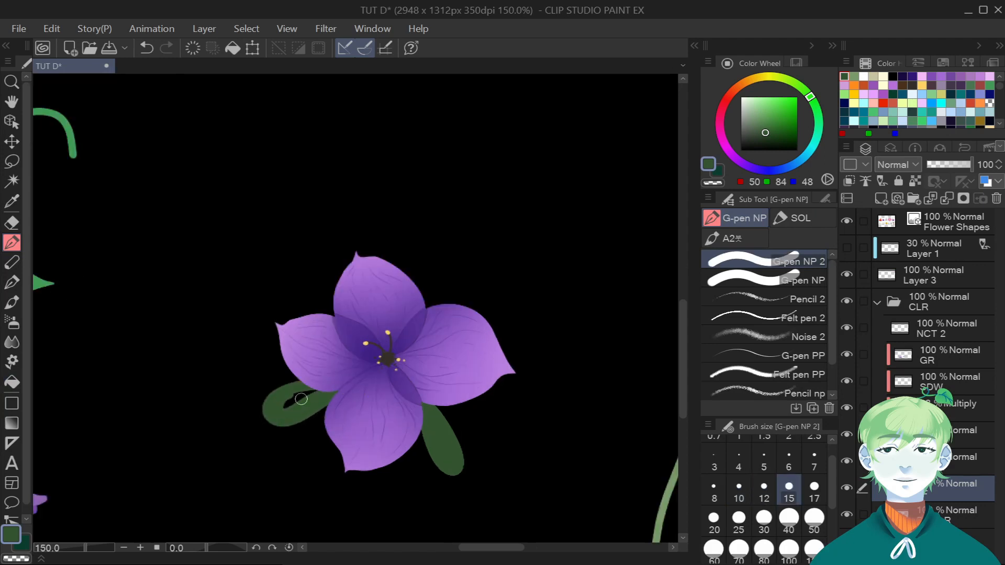
{"action": "scroll", "coordinate": [346, 379], "scroll_direction": "down", "scroll_amount": 4}
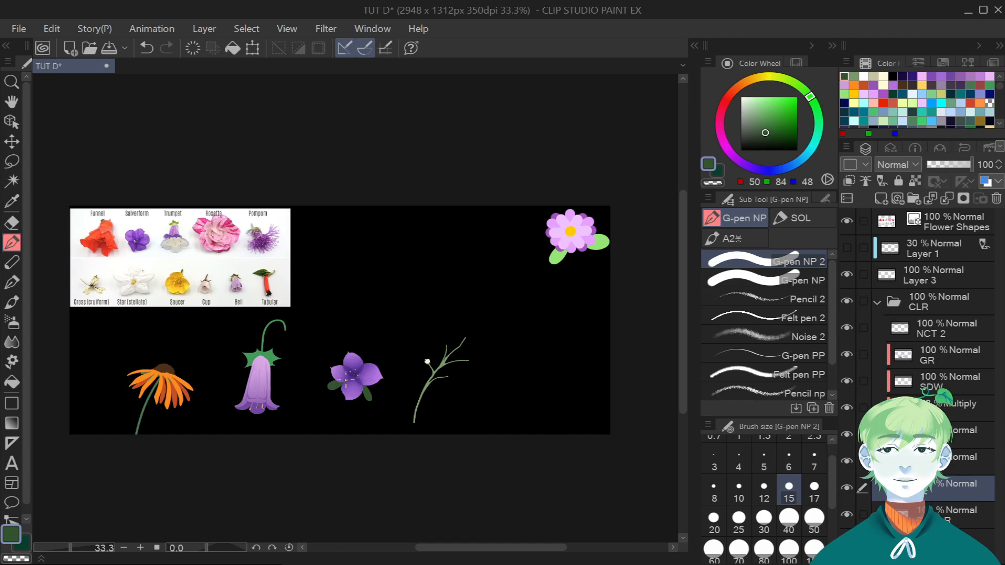
Lasso the orange coneflower, apply a yellow (RGB 255, 214, 30) gradient around the petal bases on the GR layer, and switch to the Soft eraser.
{"action": "left_click_drag", "start_coordinate": [433, 547], "coordinate": [407, 544]}
{"action": "left_click", "coordinate": [281, 380], "text": "ctrl+shift"}
{"action": "scroll", "coordinate": [281, 377], "scroll_direction": "up", "scroll_amount": 3}
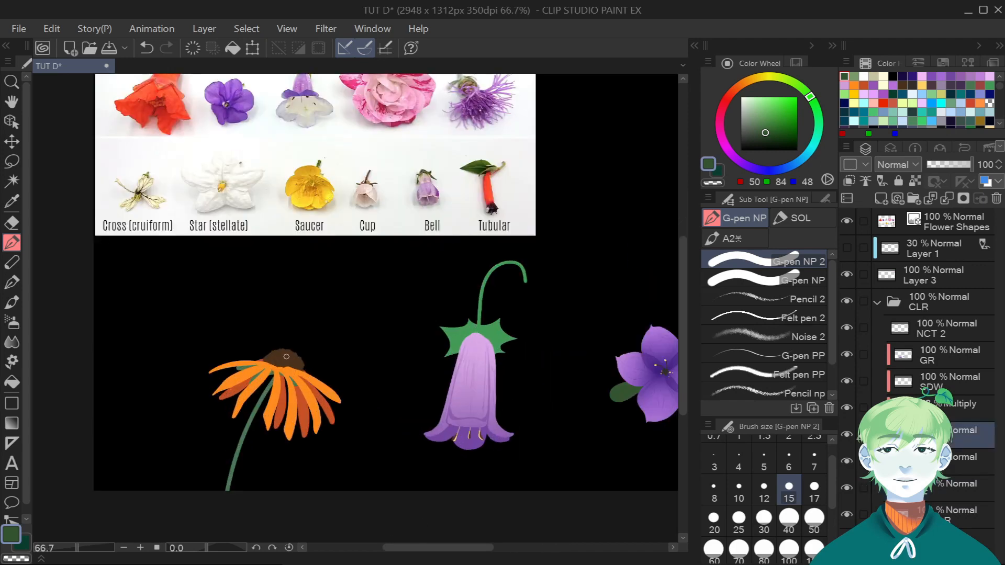
{"action": "left_click", "coordinate": [280, 382], "text": "alt"}
{"action": "scroll", "coordinate": [314, 335], "scroll_direction": "down", "scroll_amount": 2}
{"action": "scroll", "coordinate": [288, 367], "scroll_direction": "up", "scroll_amount": 3}
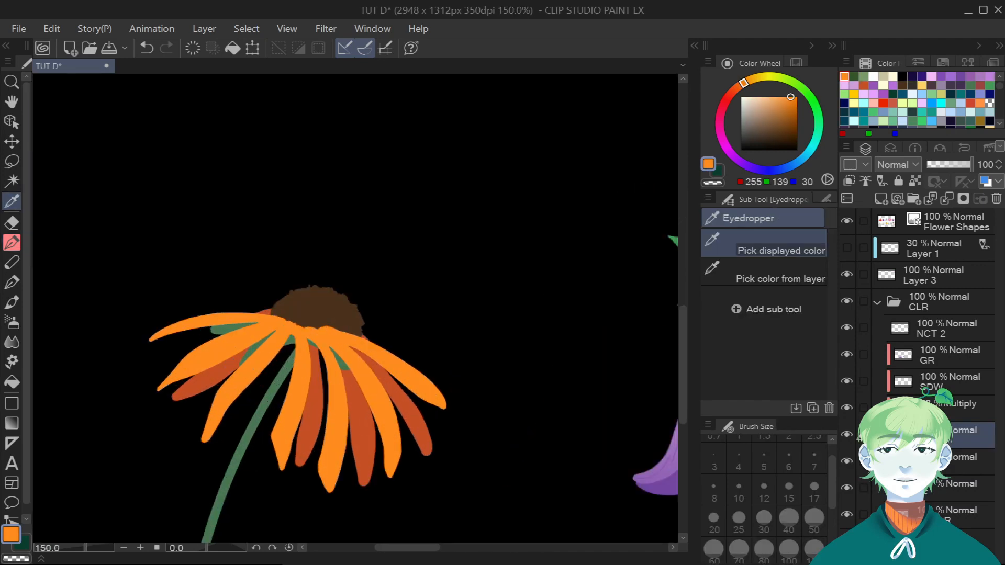
{"action": "left_click", "coordinate": [759, 78]}
{"action": "key", "text": "ctrl+minus"}
{"action": "left_click", "coordinate": [943, 355]}
{"action": "left_click", "coordinate": [11, 162]}
{"action": "mouse_move", "coordinate": [333, 254]}
{"action": "left_mouse_down"}
{"action": "mouse_move", "coordinate": [169, 336]}
{"action": "mouse_move", "coordinate": [329, 244]}
{"action": "left_mouse_up"}
{"action": "key", "text": "g"}
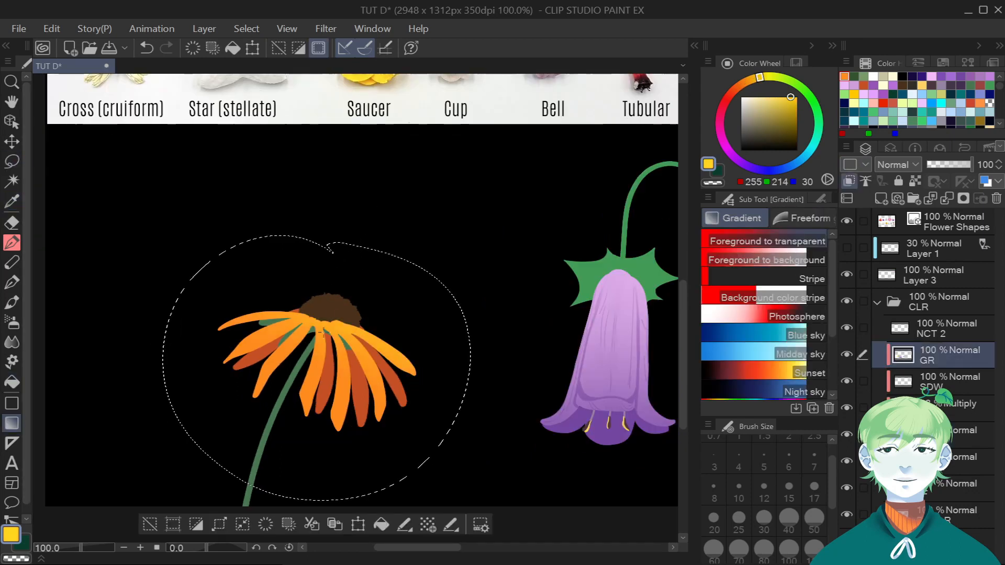
{"action": "key", "text": "e"}
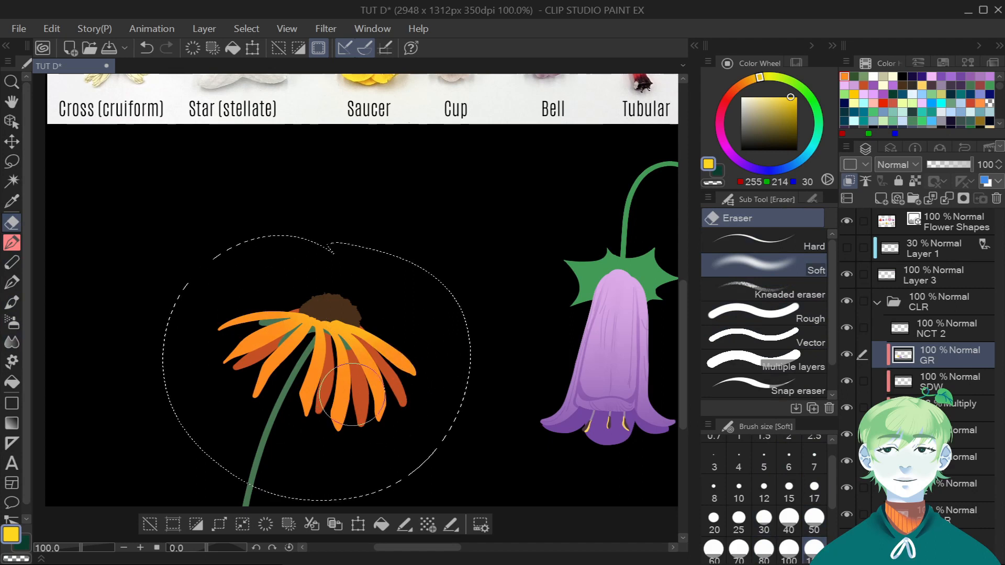
Choose burnt orange (RGB 169, 68, 21), lasso the coneflower's right-hand petals and darken their tips with a foreground-to-transparent gradient on the GR layer.
{"action": "left_click_drag", "start_coordinate": [759, 77], "coordinate": [728, 96]}
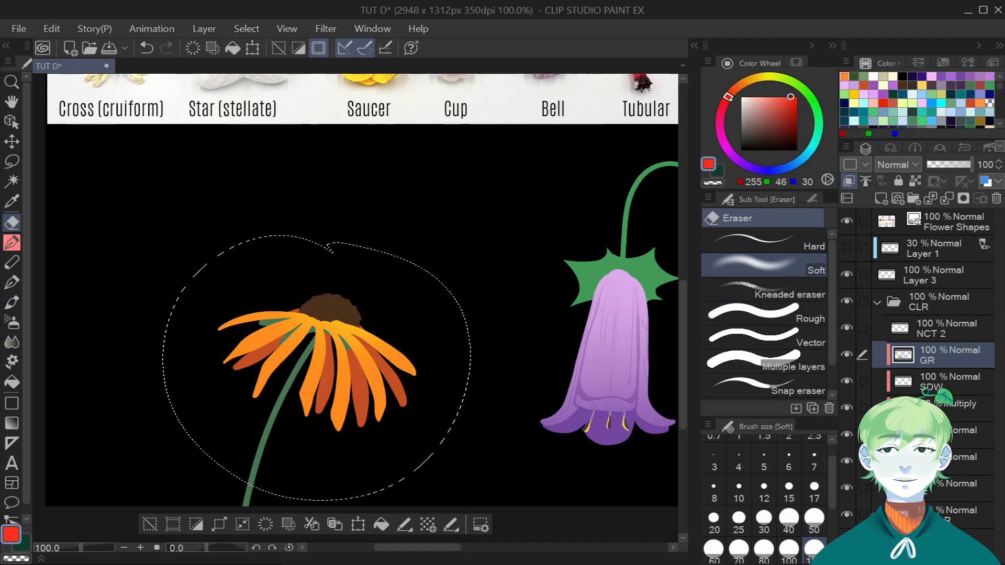
{"action": "left_click_drag", "start_coordinate": [783, 111], "coordinate": [781, 116]}
{"action": "left_click", "coordinate": [736, 88]}
{"action": "left_click", "coordinate": [790, 115]}
{"action": "left_click", "coordinate": [12, 162]}
{"action": "left_click", "coordinate": [161, 185]}
{"action": "mouse_move", "coordinate": [316, 330]}
{"action": "left_mouse_down"}
{"action": "mouse_move", "coordinate": [294, 436]}
{"action": "mouse_move", "coordinate": [310, 335]}
{"action": "left_mouse_up"}
{"action": "key", "text": "g"}
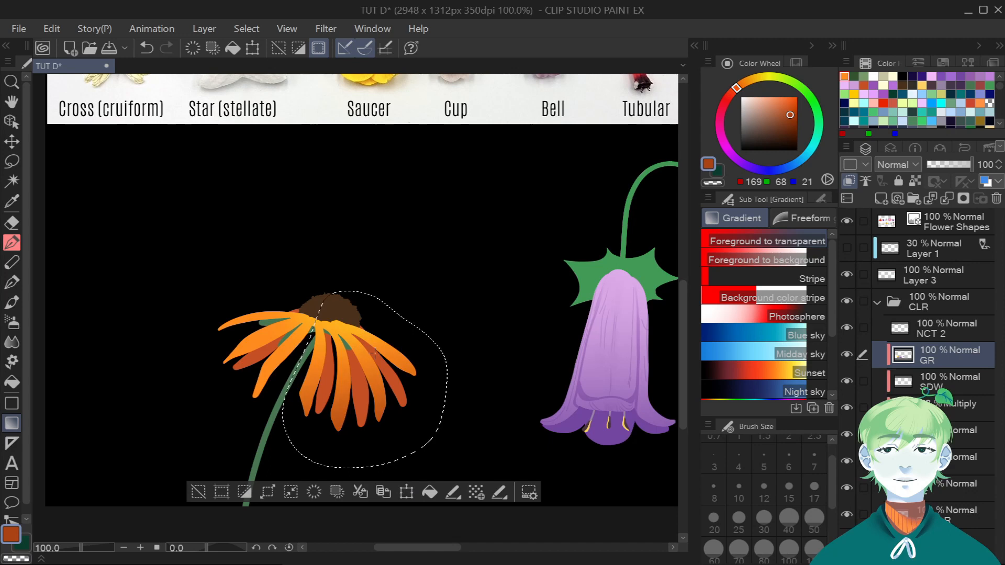
Lasso the coneflower's left-hand petals, darken their tips with the burnt orange gradient, and deselect.
{"action": "key", "text": "m"}
{"action": "mouse_move", "coordinate": [317, 318]}
{"action": "left_mouse_down"}
{"action": "mouse_move", "coordinate": [193, 398]}
{"action": "mouse_move", "coordinate": [264, 411]}
{"action": "left_mouse_up"}
{"action": "key", "text": "g"}
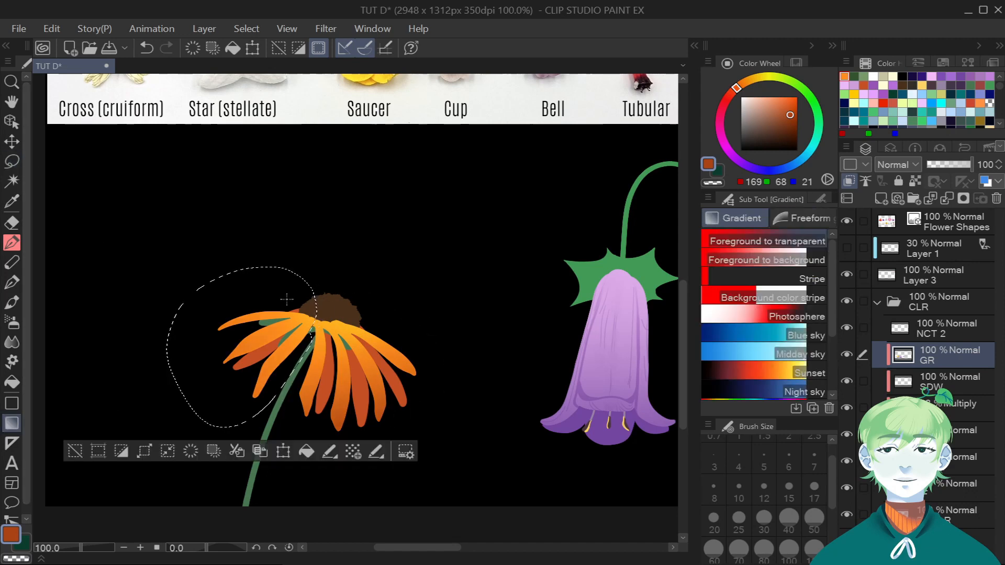
{"action": "key", "text": "ctrl+d"}
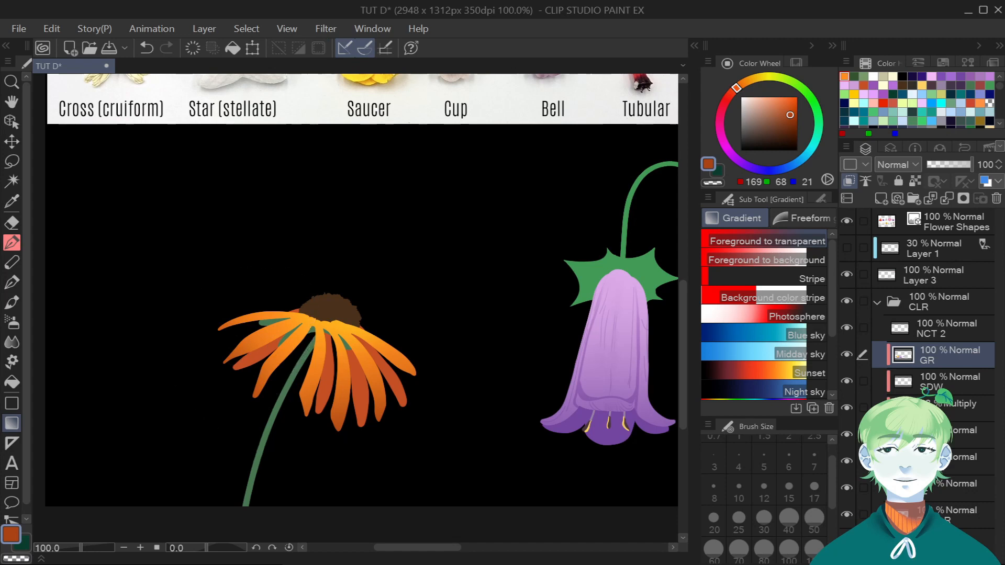
Shade the coneflower's petal bases and overlaps on the SDW layer in dark orange (RGB 214, 87, 27) with G-pen NP 2 at size 5.
{"action": "scroll", "coordinate": [466, 545], "scroll_direction": "down", "scroll_amount": 2}
{"action": "left_click_drag", "start_coordinate": [417, 547], "coordinate": [437, 546]}
{"action": "scroll", "coordinate": [406, 333], "scroll_direction": "up", "scroll_amount": 3}
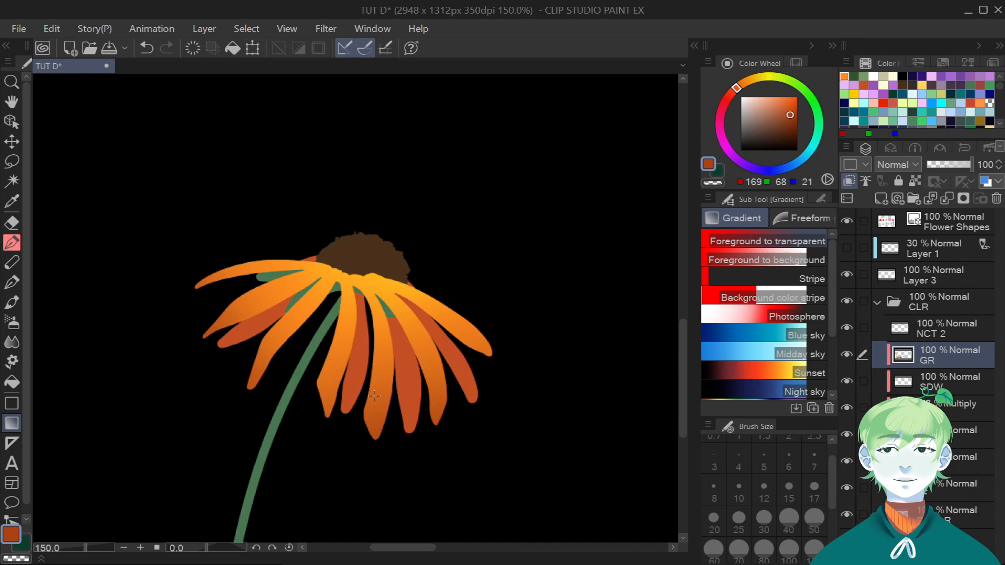
{"action": "key", "text": "i"}
{"action": "left_click", "coordinate": [452, 308]}
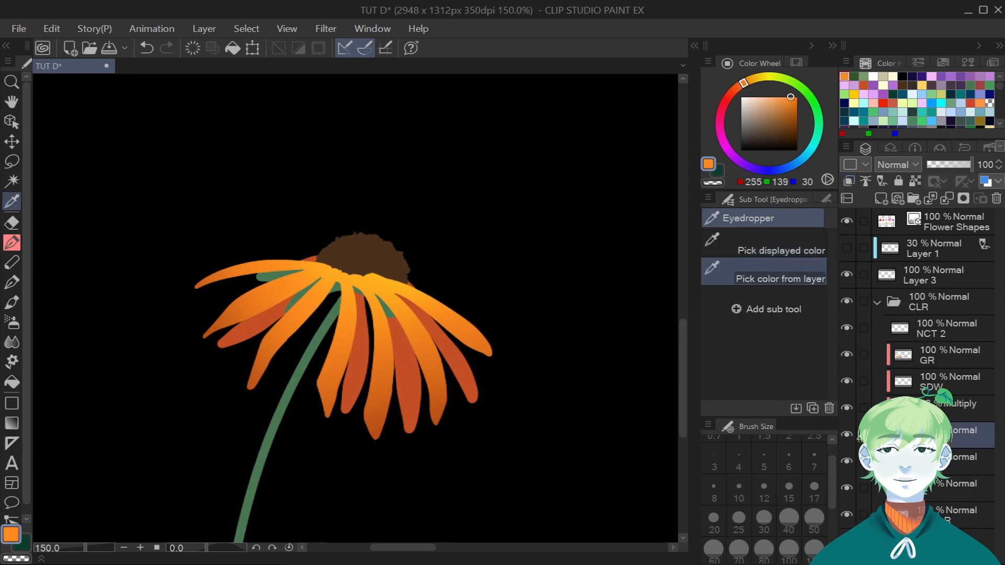
{"action": "left_click", "coordinate": [948, 382]}
{"action": "left_click_drag", "start_coordinate": [743, 82], "coordinate": [790, 105]}
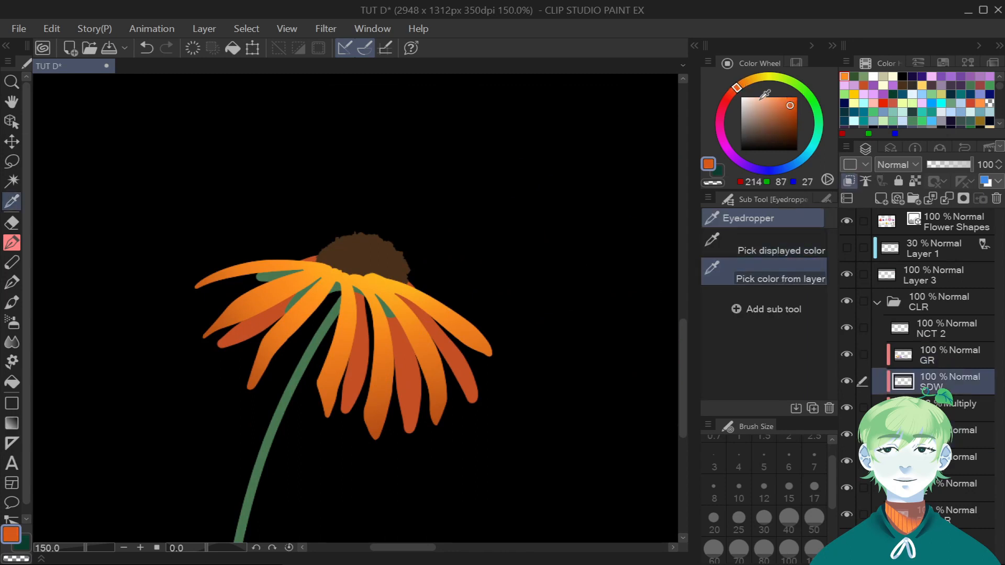
{"action": "key", "text": "p"}
{"action": "scroll", "coordinate": [388, 283], "scroll_direction": "up", "scroll_amount": 1}
{"action": "left_click", "coordinate": [757, 457]}
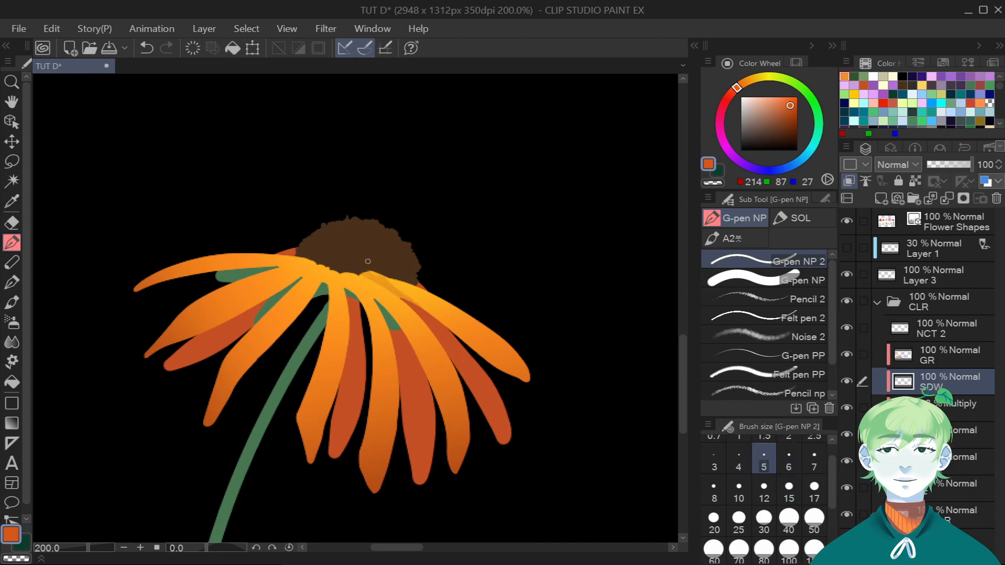
{"action": "left_click_drag", "start_coordinate": [368, 261], "coordinate": [358, 268]}
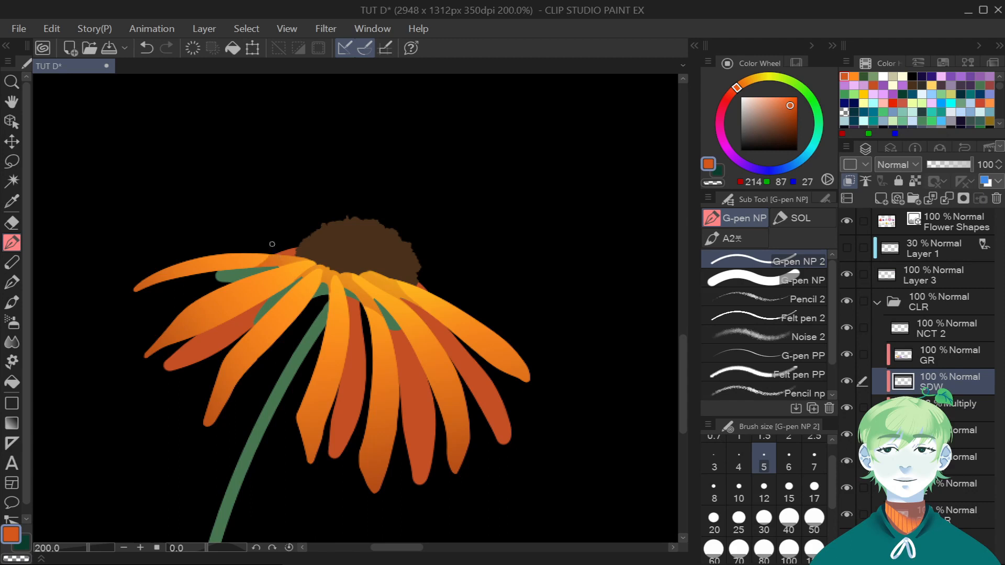
Soften the dark orange overlap shading on the coneflower petals with the Blur brush reduced to size 25.
{"action": "key", "text": "j"}
{"action": "key", "text": "bracketleft"}
{"action": "key", "text": "bracketleft"}
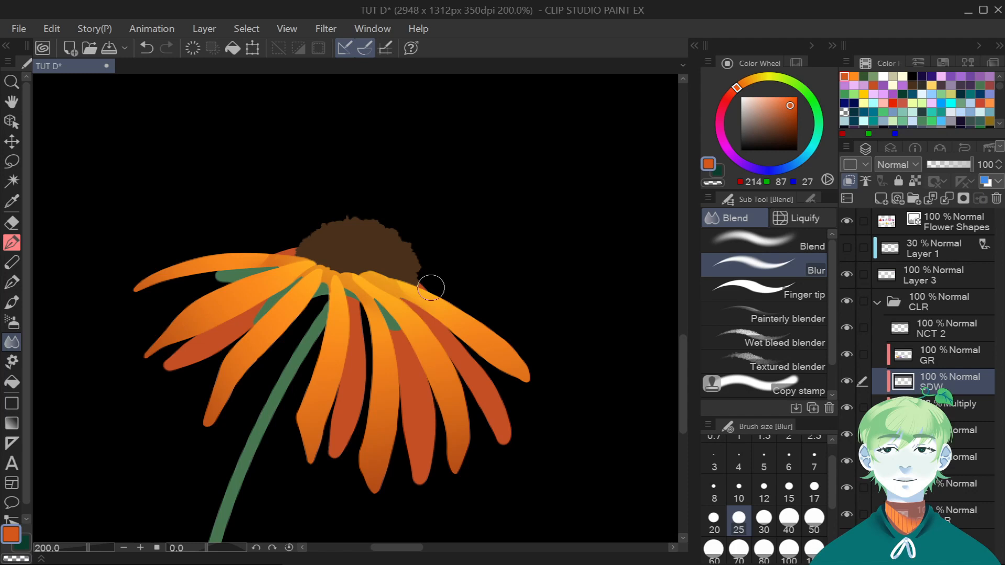
Draw tapered dark orange fold lines along the coneflower's front petals with G-pen PP at size 6, undoing stray strokes.
{"action": "key", "text": "p"}
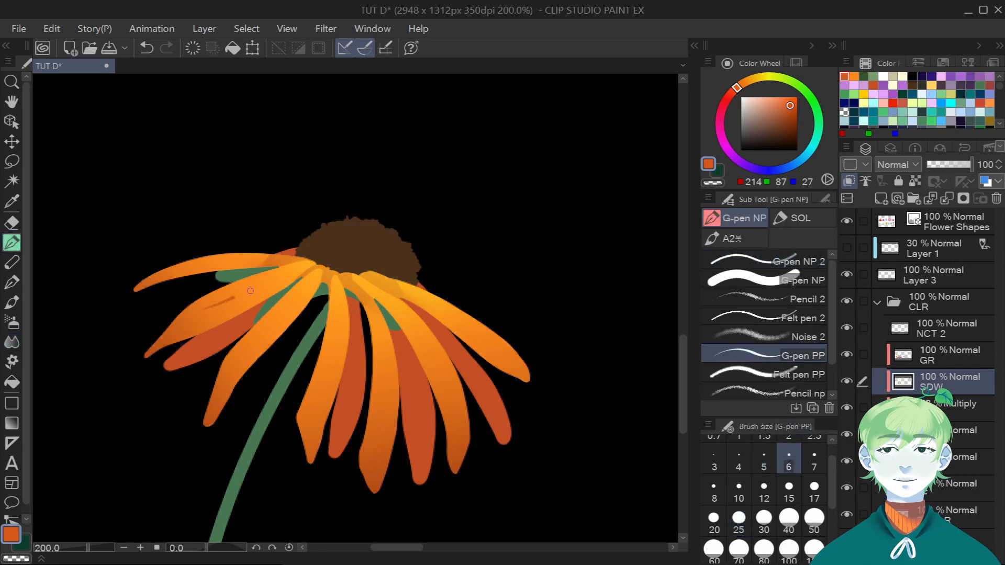
{"action": "key", "text": "ctrl+z"}
{"action": "key", "text": "ctrl+z"}
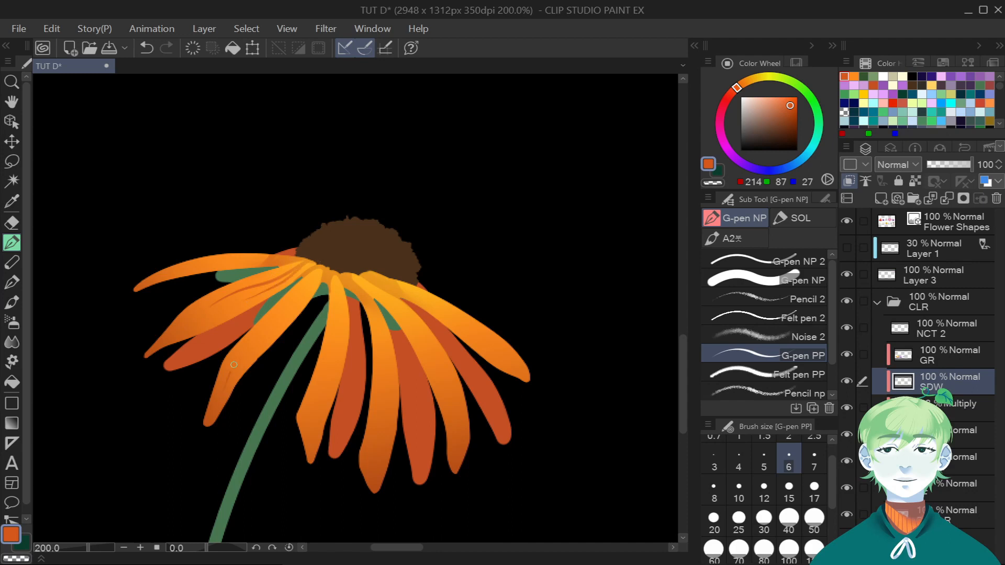
{"action": "key", "text": "ctrl+z"}
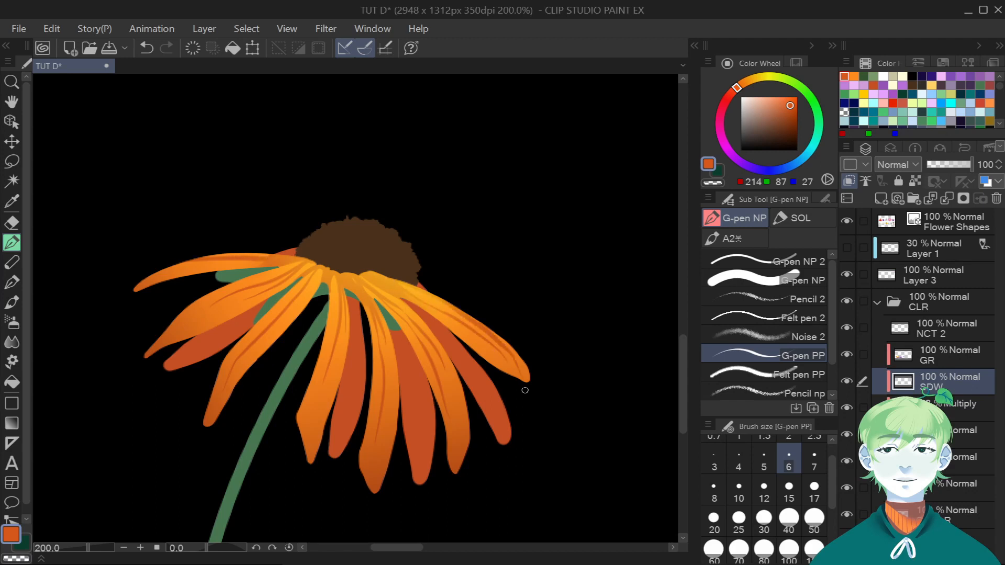
Darken the lower end of the coneflower's front petal beside the stem with G-pen NP 2, and soften the patch with the Blur brush.
{"action": "key", "text": "p"}
{"action": "key", "text": "bracketright"}
{"action": "key", "text": "bracketright"}
{"action": "key", "text": "bracketright"}
{"action": "key", "text": "bracketright"}
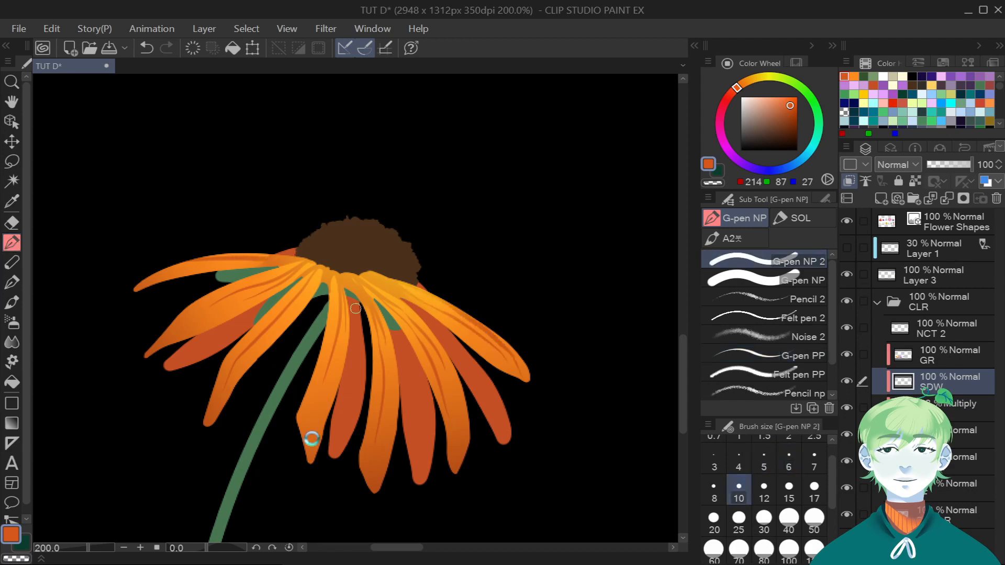
{"action": "left_click", "coordinate": [11, 342]}
{"action": "left_click_drag", "start_coordinate": [309, 426], "coordinate": [311, 415]}
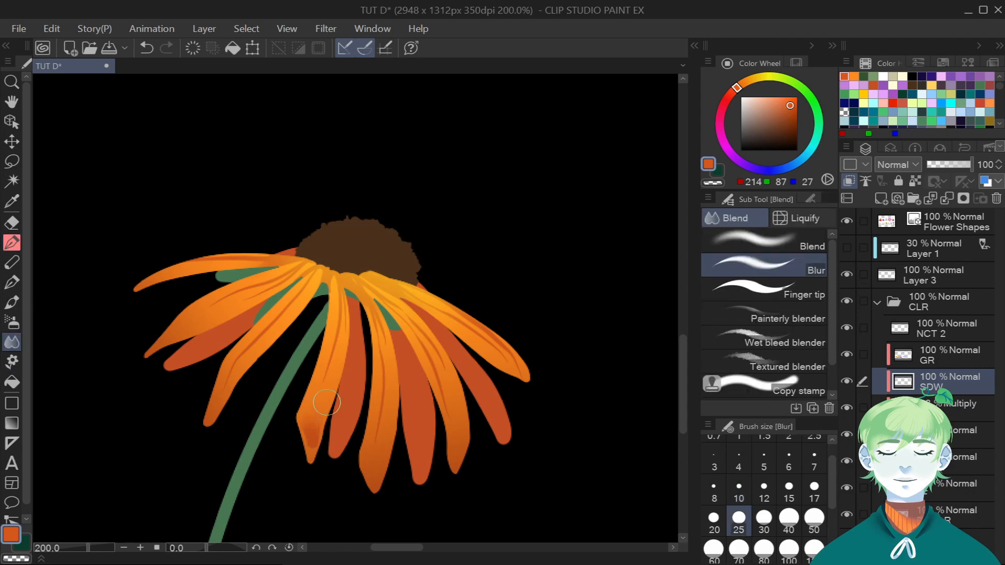
Shade more coneflower petal tips in dark orange with G-pen NP 2 at size 7, softening each patch with Blur at size 25.
{"action": "left_click", "coordinate": [11, 243]}
{"action": "left_click", "coordinate": [814, 458]}
{"action": "left_click_drag", "start_coordinate": [370, 463], "coordinate": [373, 479]}
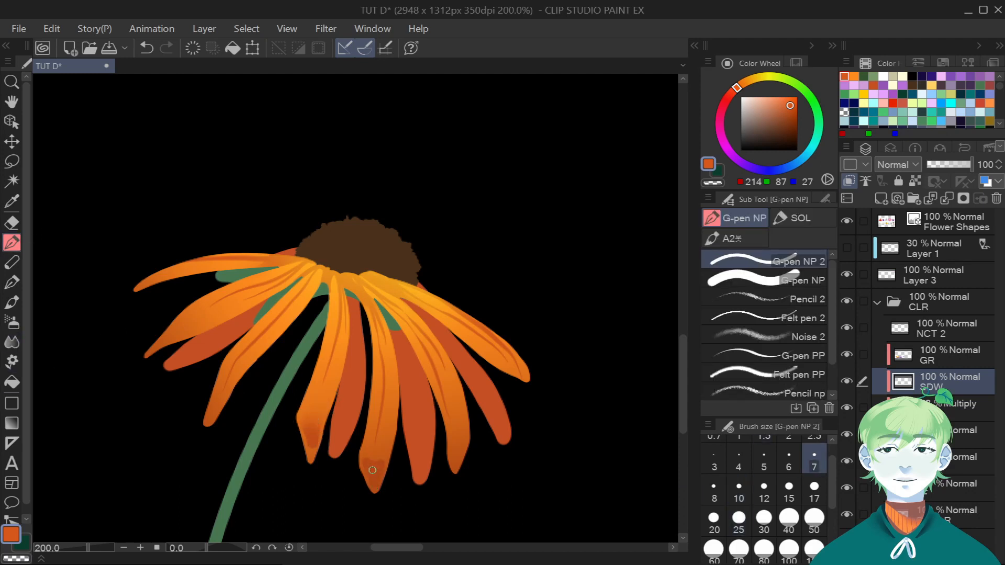
{"action": "key", "text": "j"}
{"action": "key", "text": "p"}
{"action": "key", "text": "j"}
{"action": "key", "text": "p"}
{"action": "key", "text": "j"}
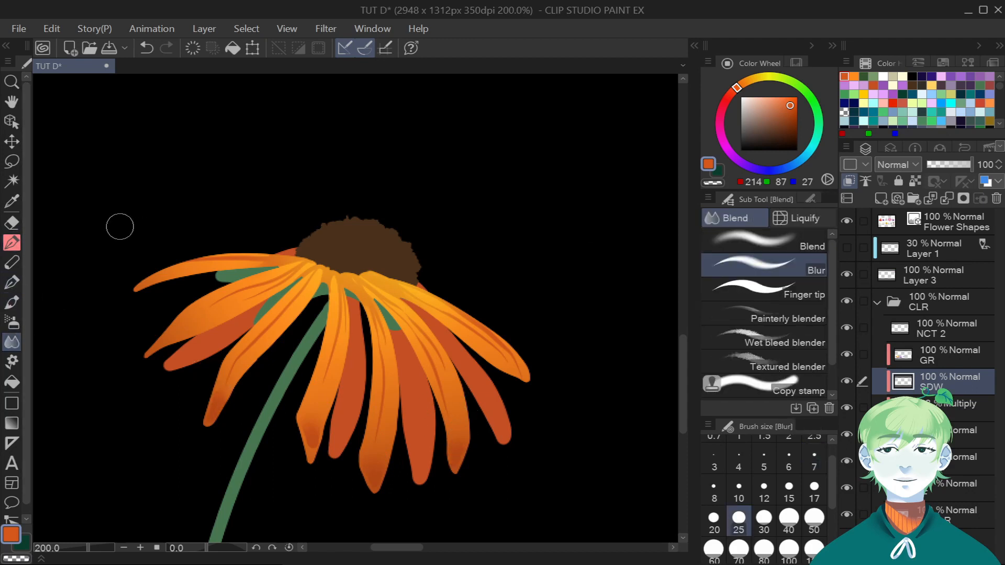
{"action": "key", "text": "p"}
{"action": "mouse_move", "coordinate": [176, 327]}
{"action": "left_mouse_down"}
{"action": "mouse_move", "coordinate": [157, 346]}
{"action": "mouse_move", "coordinate": [185, 329]}
{"action": "left_mouse_up"}
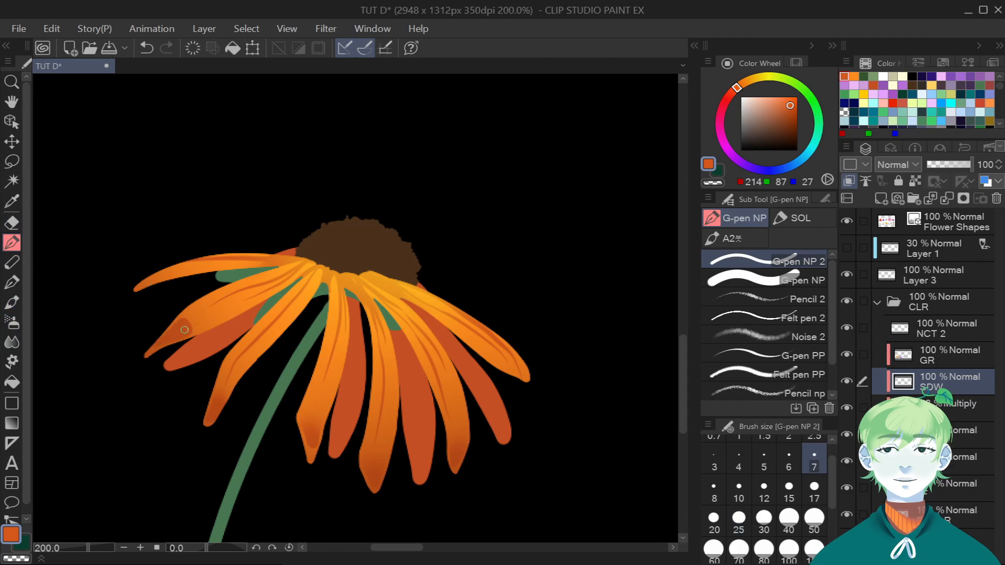
{"action": "key", "text": "j"}
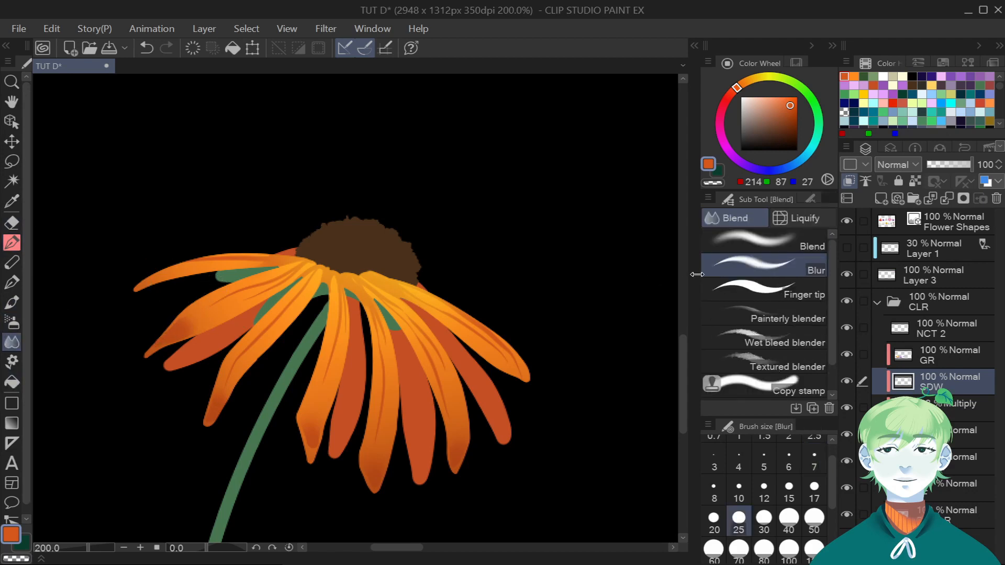
Group the flower's GR, SDW and underlying colour layers in a new folder below NCT 2 and name it FLR 1.
{"action": "key", "text": "ctrl+minus"}
{"action": "key", "text": "ctrl+minus"}
{"action": "key", "text": "ctrl+minus"}
{"action": "key", "text": "ctrl+minus"}
{"action": "scroll", "coordinate": [356, 309], "scroll_direction": "right", "scroll_amount": 5}
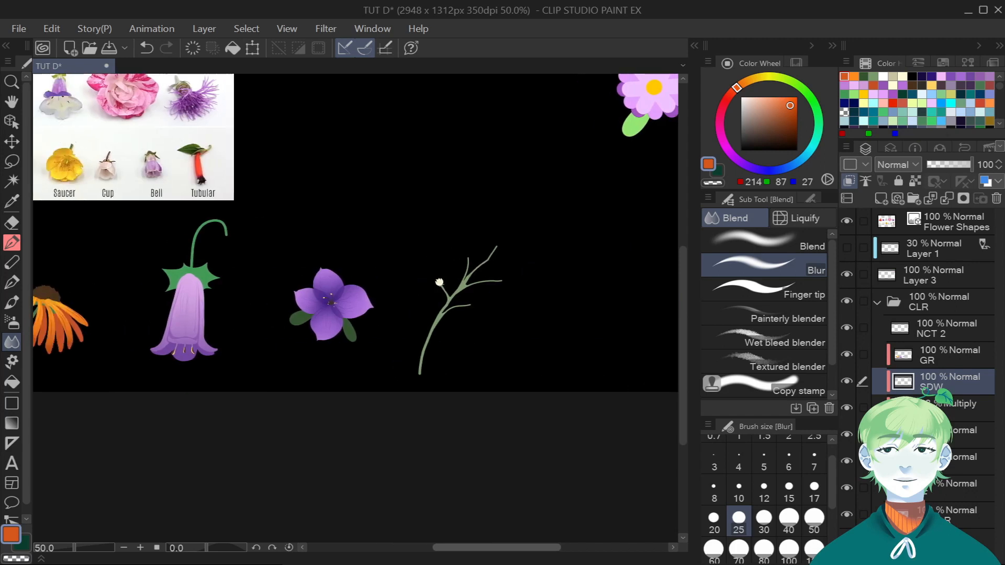
{"action": "scroll", "coordinate": [439, 282], "scroll_direction": "left", "scroll_amount": 4}
{"action": "left_click", "coordinate": [942, 329]}
{"action": "left_click", "coordinate": [913, 199]}
{"action": "left_click_drag", "start_coordinate": [956, 328], "coordinate": [956, 366]}
{"action": "left_click", "coordinate": [950, 381]}
{"action": "left_click", "coordinate": [963, 462], "text": "shift"}
{"action": "double_click", "coordinate": [945, 358]}
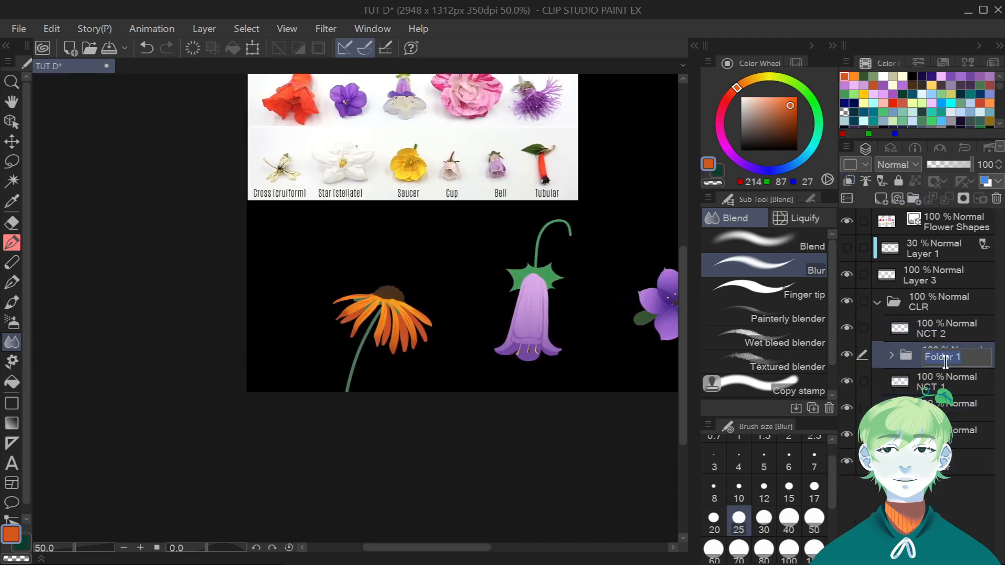
{"action": "key", "text": "Return"}
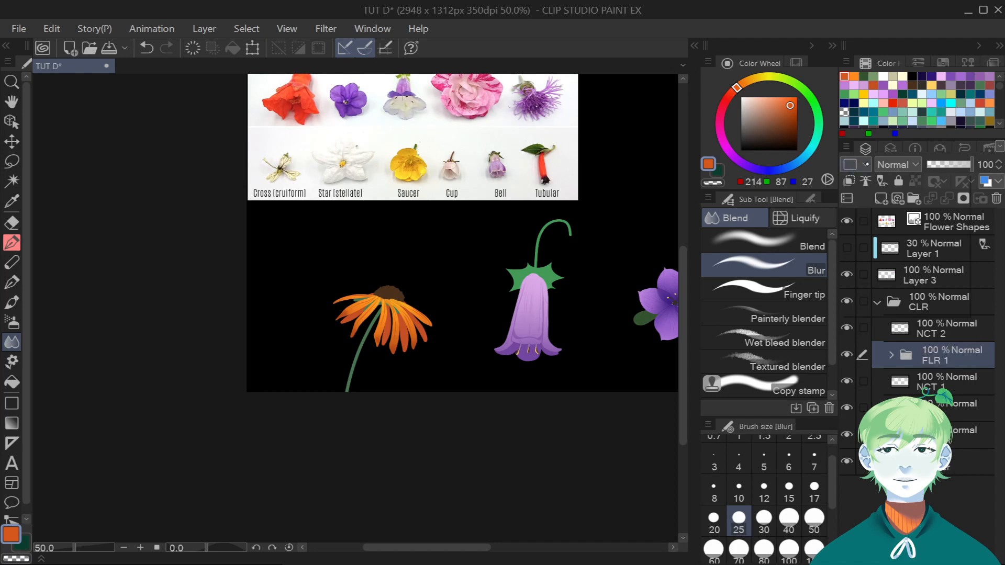
Assign a red palette color to the FLR 1 folder and a white one to the CLR folder.
{"action": "left_click", "coordinate": [874, 200]}
{"action": "left_click", "coordinate": [942, 302]}
{"action": "left_click", "coordinate": [865, 164]}
{"action": "left_click", "coordinate": [882, 291]}
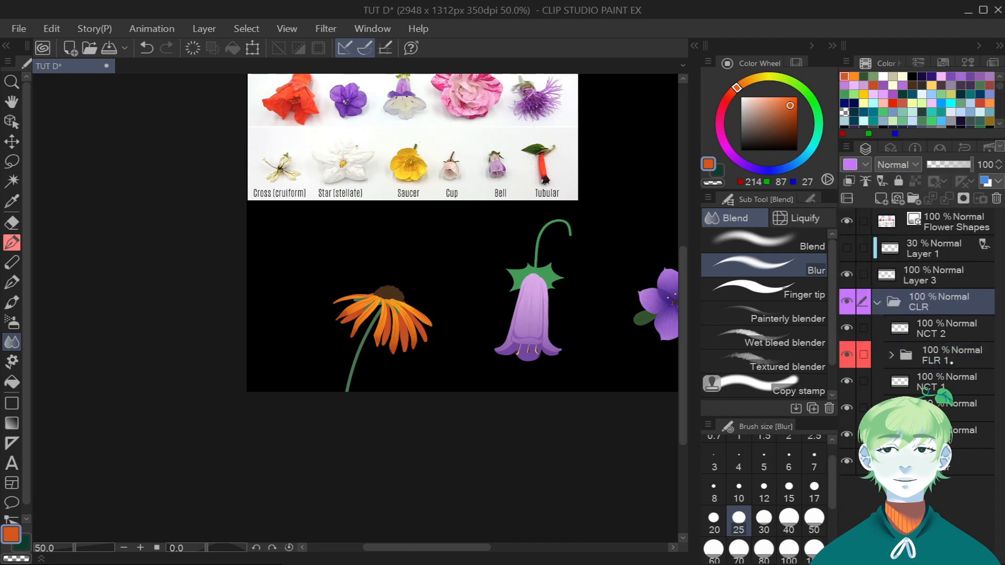
{"action": "left_click", "coordinate": [866, 164]}
{"action": "left_click", "coordinate": [864, 206]}
{"action": "left_click", "coordinate": [642, 199]}
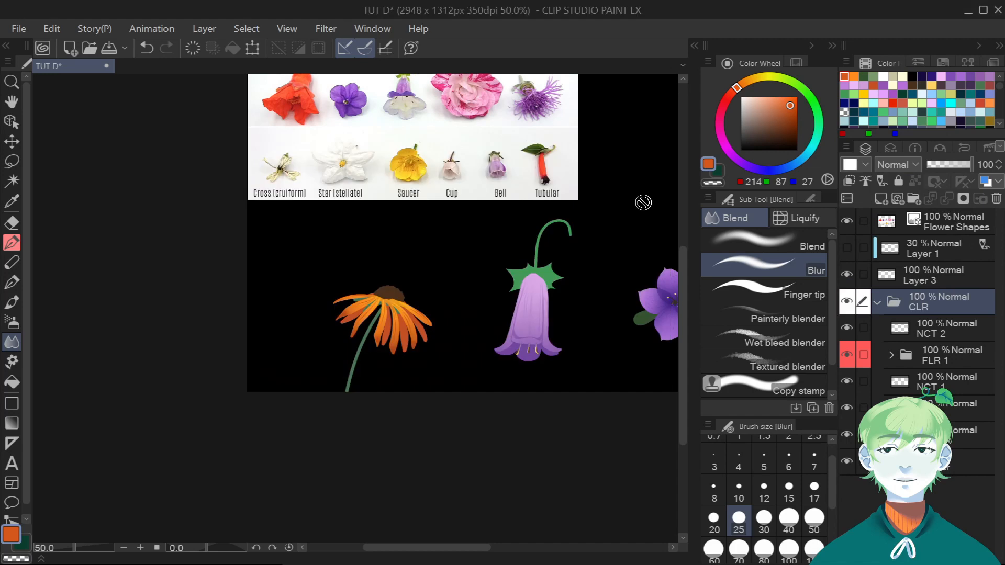
Lasso the cream bud on the green branch and paste a copy of its FLR 1 folder artwork.
{"action": "left_click", "coordinate": [946, 363]}
{"action": "left_click", "coordinate": [946, 407]}
{"action": "left_click_drag", "start_coordinate": [480, 547], "coordinate": [529, 549]}
{"action": "left_click", "coordinate": [947, 356]}
{"action": "left_click", "coordinate": [12, 161]}
{"action": "mouse_move", "coordinate": [541, 267]}
{"action": "left_mouse_down"}
{"action": "mouse_move", "coordinate": [566, 282]}
{"action": "mouse_move", "coordinate": [613, 251]}
{"action": "mouse_move", "coordinate": [605, 240]}
{"action": "left_mouse_up"}
{"action": "key", "text": "ctrl+c"}
{"action": "key", "text": "ctrl+v"}
Rotate the copied cream bud and place it on the tip of the neighbouring upright twig.
{"action": "key", "text": "ctrl+t"}
{"action": "scroll", "coordinate": [552, 280], "scroll_direction": "up", "scroll_amount": 2}
{"action": "left_click_drag", "start_coordinate": [646, 208], "coordinate": [624, 185]}
{"action": "left_click", "coordinate": [581, 278]}
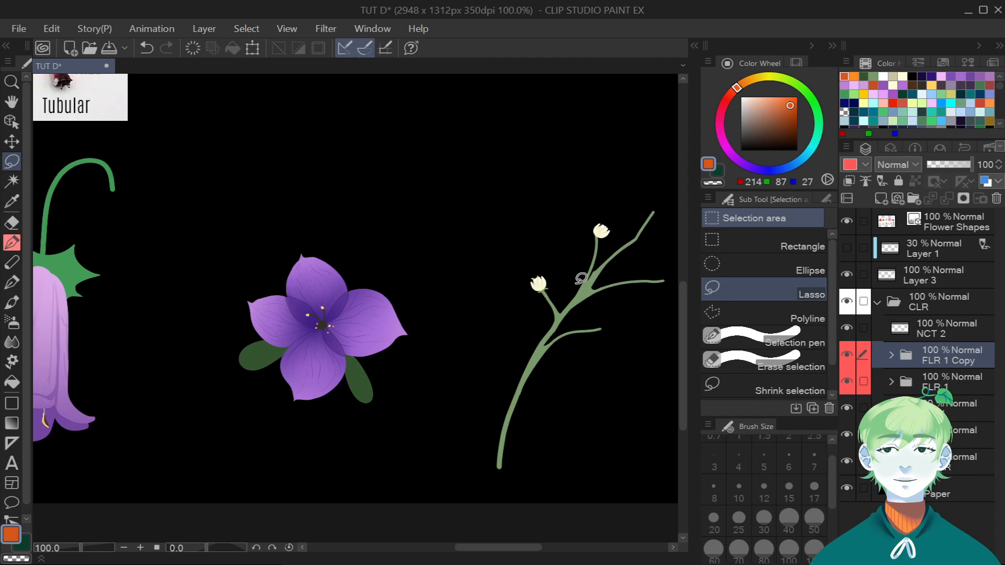
{"action": "key", "text": "k"}
{"action": "left_click_drag", "start_coordinate": [650, 233], "coordinate": [649, 230]}
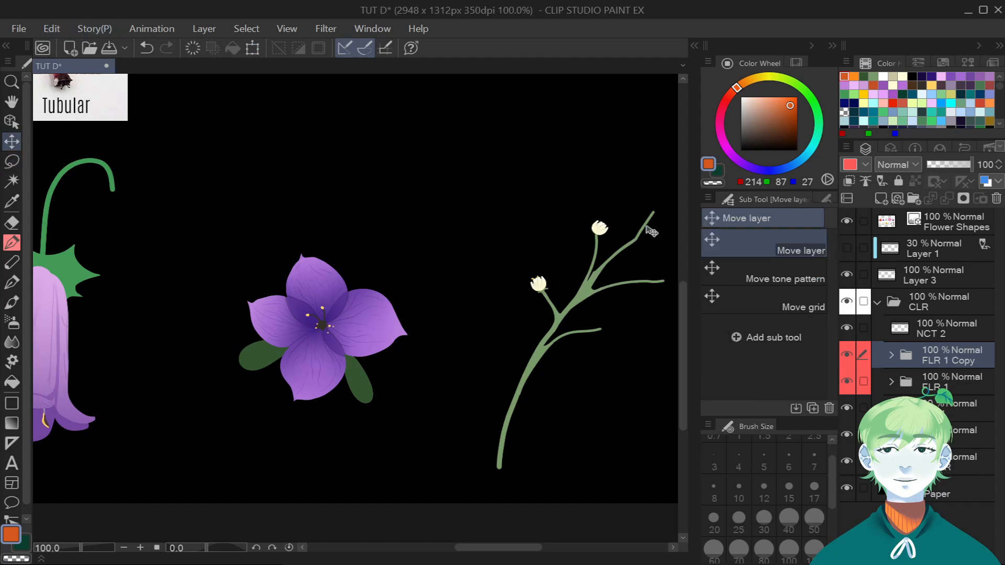
Merge the layers inside the FLR 1 Copy folder into a single FLR Copy layer.
{"action": "left_click", "coordinate": [891, 355]}
{"action": "left_click", "coordinate": [960, 435]}
{"action": "key", "text": "ctrl+e"}
{"action": "scroll", "coordinate": [619, 187], "scroll_direction": "up", "scroll_amount": 4}
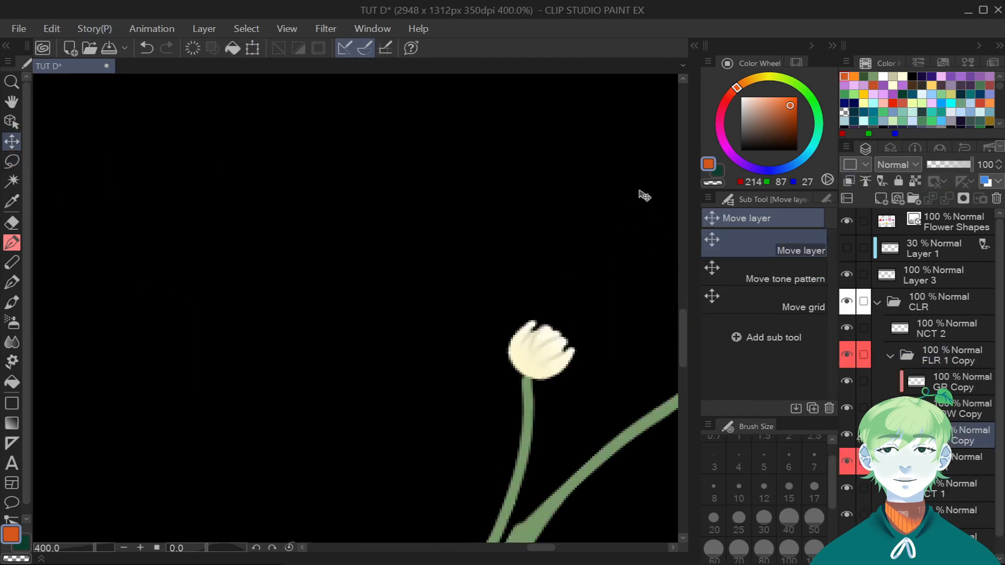
{"action": "left_click", "coordinate": [939, 379]}
{"action": "key", "text": "ctrl+alt+0"}
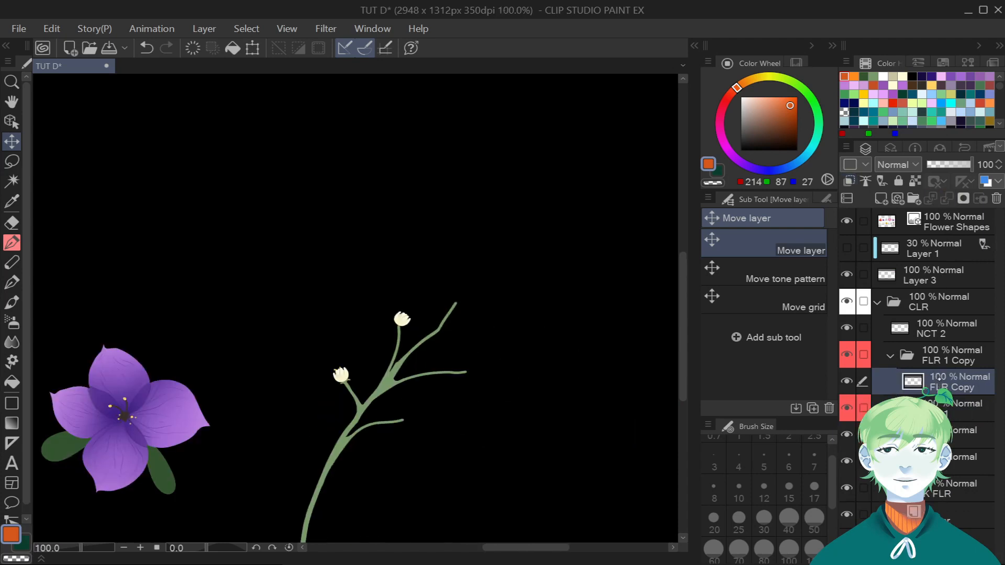
Duplicate the FLR Copy bud, shrink and rotate it, and place it just below the bud on the upright twig.
{"action": "key", "text": "ctrl+c"}
{"action": "key", "text": "ctrl+v"}
{"action": "key", "text": "ctrl+t"}
{"action": "scroll", "coordinate": [462, 299], "scroll_direction": "up", "scroll_amount": 2}
{"action": "left_click_drag", "start_coordinate": [357, 343], "coordinate": [334, 371]}
{"action": "left_click_drag", "start_coordinate": [364, 309], "coordinate": [309, 302]}
{"action": "mouse_move", "coordinate": [329, 368]}
{"action": "left_mouse_down"}
{"action": "mouse_move", "coordinate": [325, 381]}
{"action": "mouse_move", "coordinate": [325, 358]}
{"action": "left_mouse_up"}
{"action": "key", "text": "Return"}
{"action": "left_click_drag", "start_coordinate": [385, 399], "coordinate": [390, 381]}
{"action": "scroll", "coordinate": [443, 327], "scroll_direction": "down", "scroll_amount": 5}
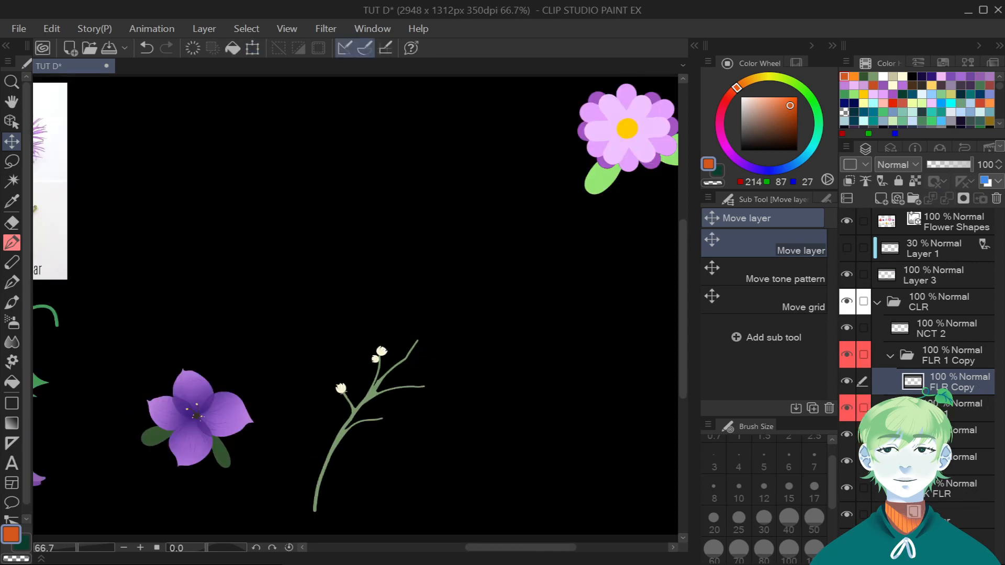
Paste another bud, rotate it and place it on the tip of the highest twig, with the Layer 1 sketch shown.
{"action": "scroll", "coordinate": [412, 374], "scroll_direction": "up", "scroll_amount": 1}
{"action": "key", "text": "ctrl"}
{"action": "key", "text": "ctrl+v"}
{"action": "key", "text": "ctrl+t"}
{"action": "left_click_drag", "start_coordinate": [545, 338], "coordinate": [558, 309]}
{"action": "scroll", "coordinate": [466, 329], "scroll_direction": "up", "scroll_amount": 1}
{"action": "left_click", "coordinate": [268, 382]}
{"action": "left_click_drag", "start_coordinate": [446, 395], "coordinate": [539, 371]}
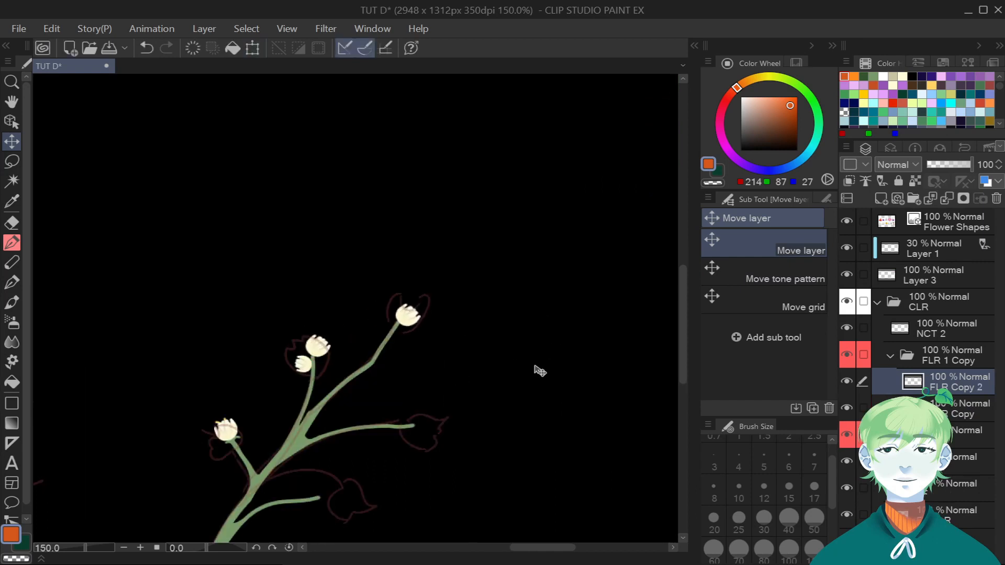
Adjust the highest twig's tip bud and paste a smaller bud midway along the same twig.
{"action": "key", "text": "ctrl+t"}
{"action": "left_click_drag", "start_coordinate": [401, 262], "coordinate": [413, 279]}
{"action": "key", "text": "Return"}
{"action": "key", "text": "ctrl+v"}
{"action": "left_click_drag", "start_coordinate": [494, 386], "coordinate": [468, 423]}
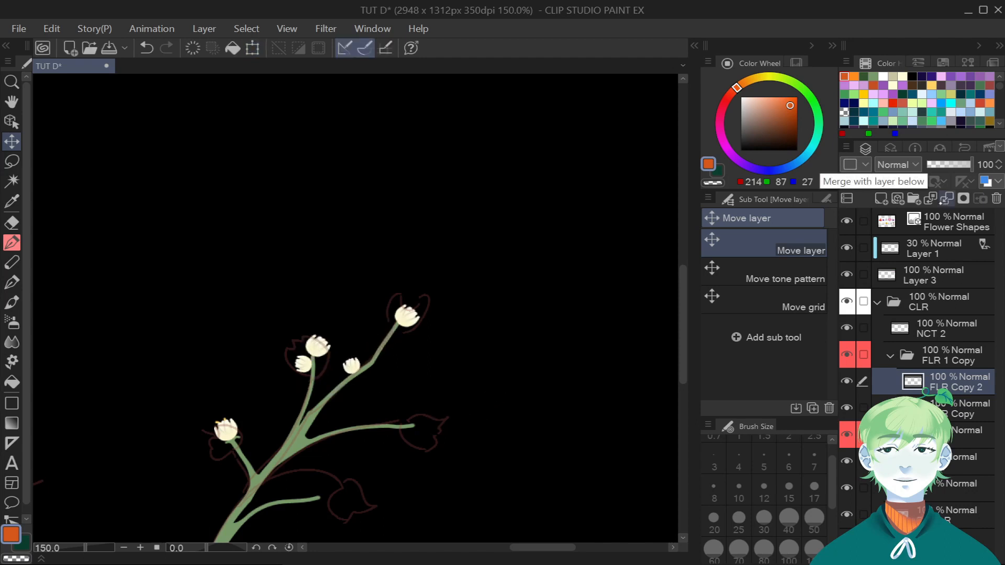
Duplicate the small bud, shrink and rotate it, and place it just below the highest twig's tip bud.
{"action": "key", "text": "ctrl+c"}
{"action": "key", "text": "ctrl+v"}
{"action": "key", "text": "ctrl+t"}
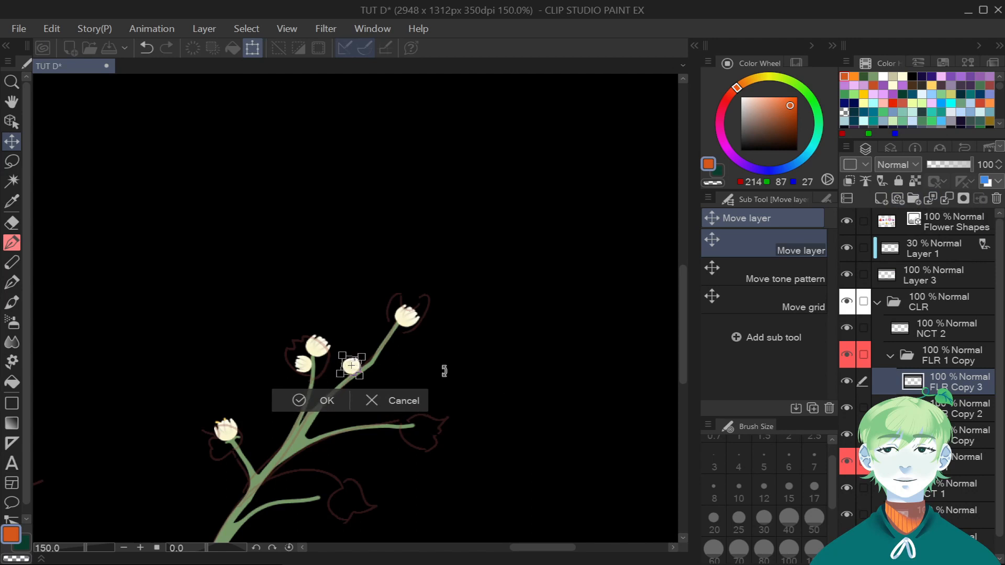
{"action": "key", "text": "Return"}
{"action": "key", "text": "ctrl+t"}
{"action": "left_click_drag", "start_coordinate": [494, 308], "coordinate": [491, 343]}
{"action": "left_click_drag", "start_coordinate": [403, 352], "coordinate": [398, 347]}
{"action": "key", "text": "Return"}
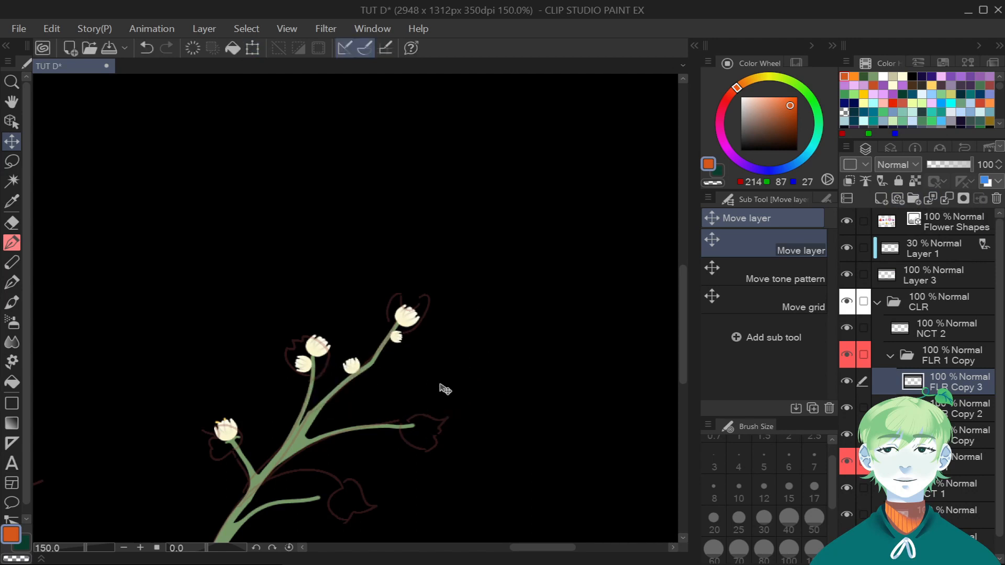
Merge the bud copies into FLR Copy and paste another small bud on top of the horizontal right-hand twig.
{"action": "scroll", "coordinate": [445, 390], "scroll_direction": "down", "scroll_amount": 5}
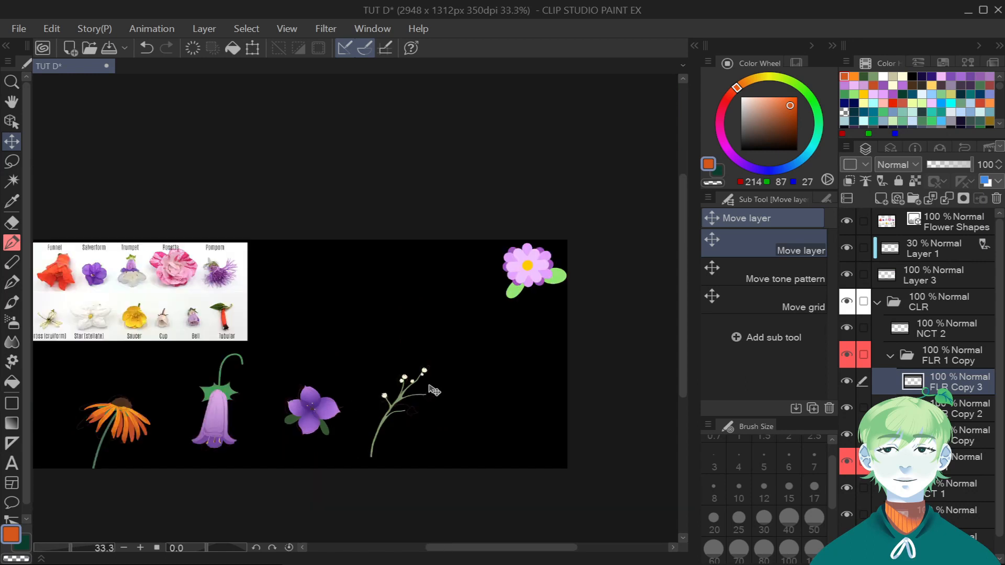
{"action": "scroll", "coordinate": [434, 390], "scroll_direction": "up", "scroll_amount": 5}
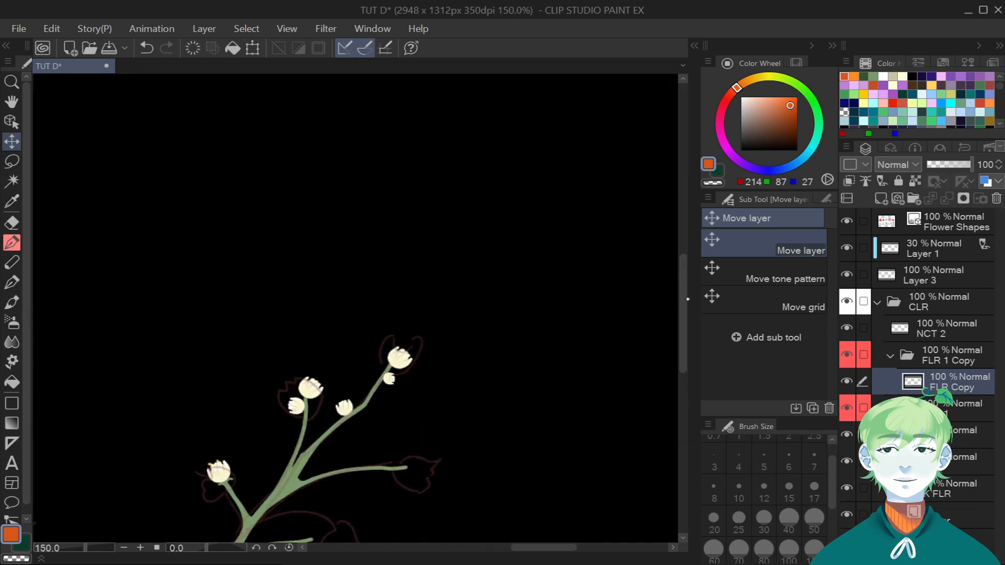
{"action": "left_click_drag", "start_coordinate": [688, 299], "coordinate": [678, 336]}
{"action": "key", "text": "ctrl+v"}
{"action": "left_click_drag", "start_coordinate": [458, 335], "coordinate": [461, 387]}
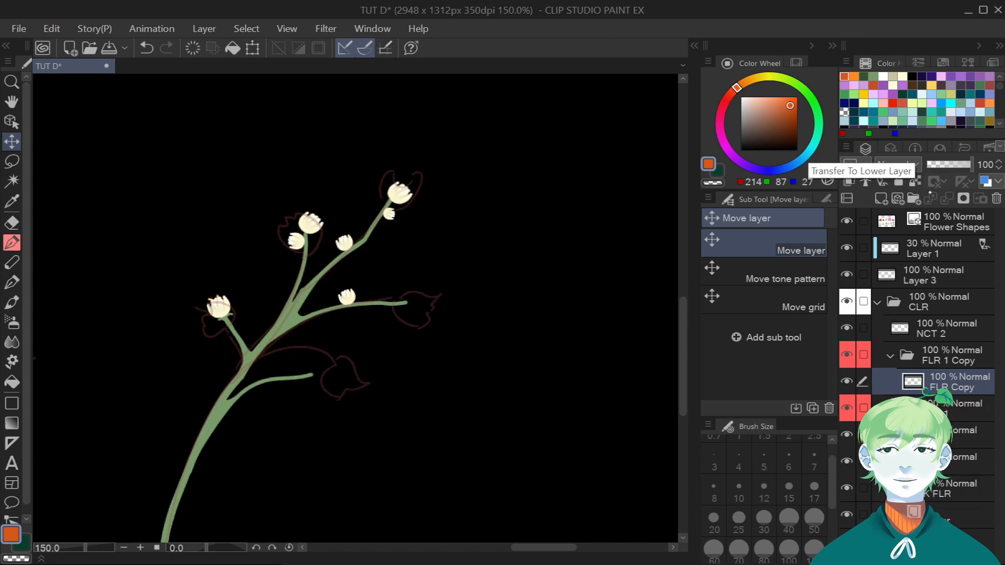
Rotate a full-size bud copy onto the tip of the horizontal right-hand twig and merge it into FLR Copy.
{"action": "key", "text": "ctrl+t"}
{"action": "left_click_drag", "start_coordinate": [393, 246], "coordinate": [474, 298]}
{"action": "key", "text": "Return"}
{"action": "left_click_drag", "start_coordinate": [496, 333], "coordinate": [457, 327]}
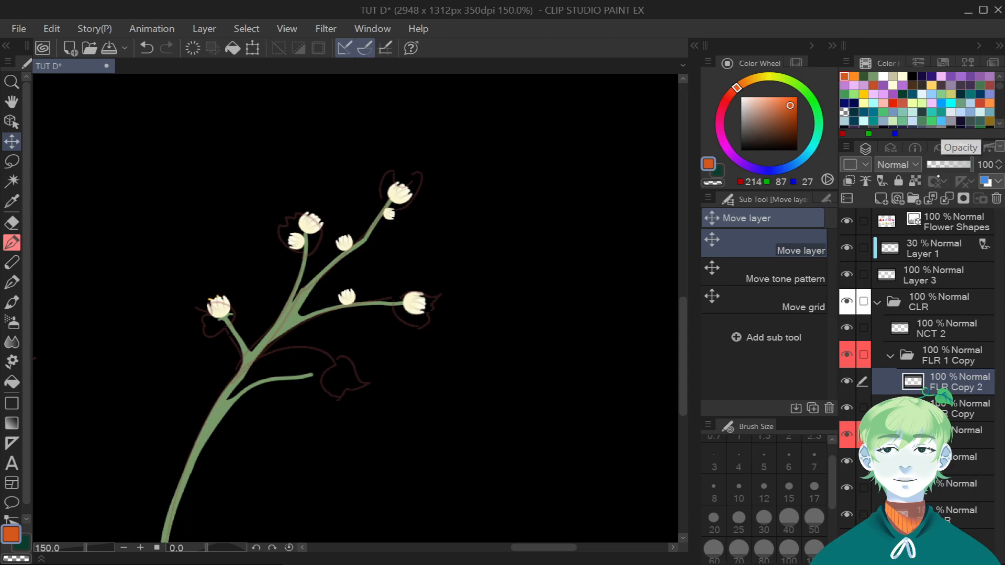
{"action": "left_click", "coordinate": [947, 198]}
Lasso the highest twig's tip bud, copy it, and rotate the copy onto the tip of the lowest twig.
{"action": "key", "text": "m"}
{"action": "mouse_move", "coordinate": [217, 268]}
{"action": "left_mouse_down"}
{"action": "mouse_move", "coordinate": [250, 308]}
{"action": "mouse_move", "coordinate": [222, 272]}
{"action": "left_mouse_up"}
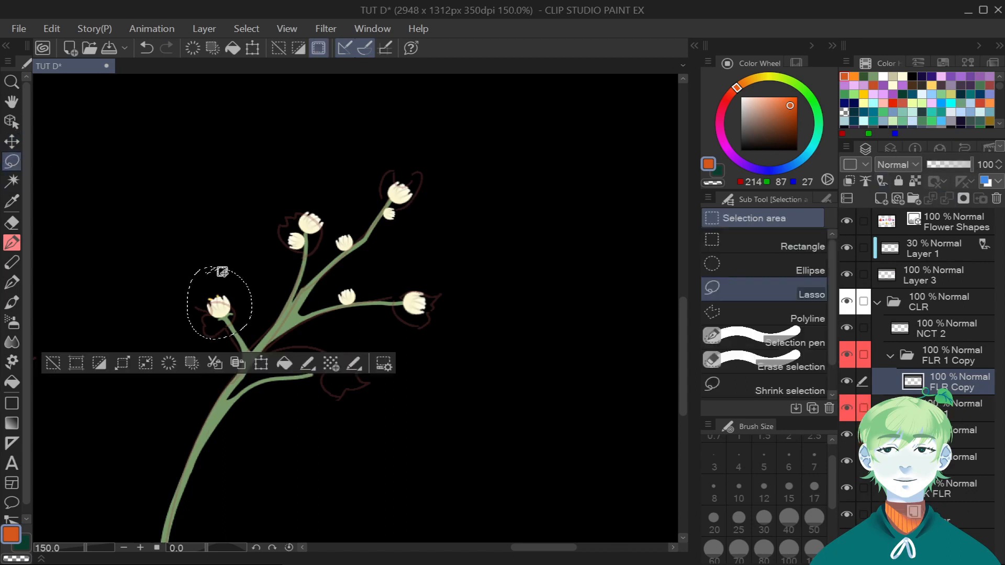
{"action": "left_click", "coordinate": [356, 200]}
{"action": "mouse_move", "coordinate": [399, 165]}
{"action": "left_mouse_down"}
{"action": "mouse_move", "coordinate": [427, 204]}
{"action": "mouse_move", "coordinate": [412, 160]}
{"action": "mouse_move", "coordinate": [451, 192]}
{"action": "mouse_move", "coordinate": [325, 363]}
{"action": "left_mouse_up"}
{"action": "key", "text": "ctrl+c"}
{"action": "key", "text": "ctrl+v"}
{"action": "key", "text": "ctrl+t"}
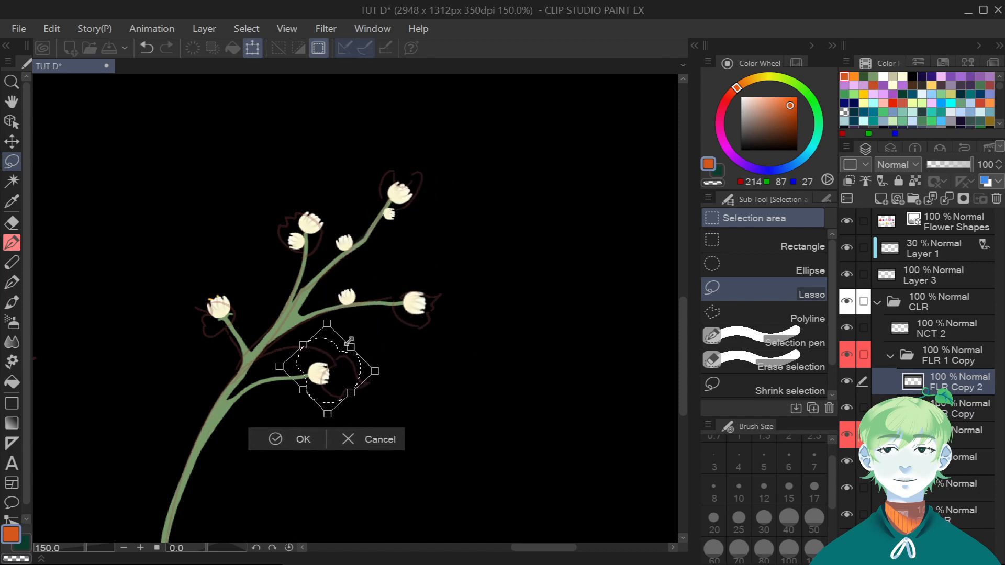
{"action": "key", "text": "Return"}
{"action": "left_click", "coordinate": [422, 285]}
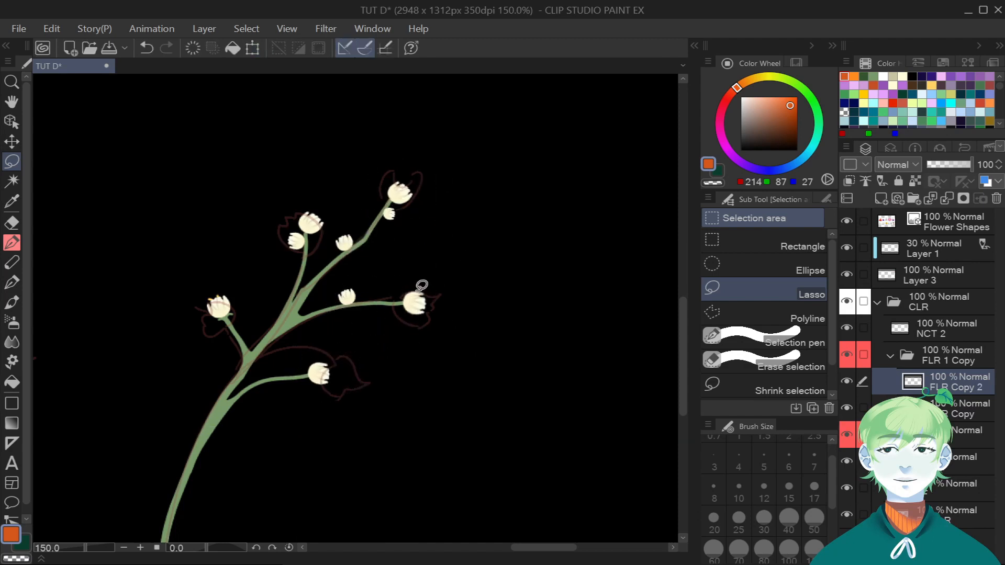
Lasso and copy the small bud on the horizontal right-hand twig, and merge the pasted layers down into FLR Copy.
{"action": "left_click_drag", "start_coordinate": [356, 273], "coordinate": [367, 291]}
{"action": "key", "text": "ctrl+c"}
{"action": "key", "text": "ctrl+v"}
{"action": "key", "text": "ctrl+t"}
{"action": "left_click", "coordinate": [554, 226]}
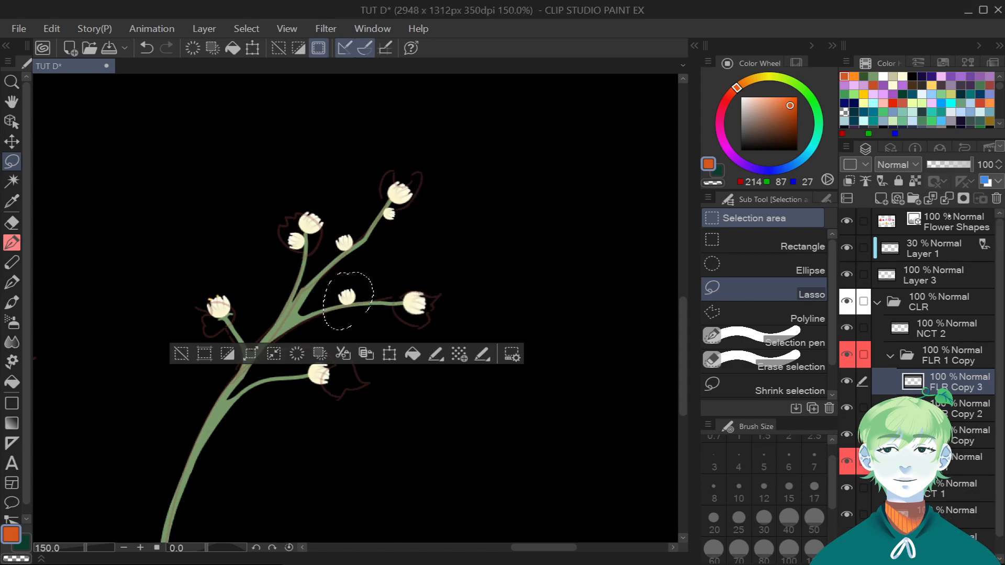
{"action": "key", "text": "ctrl+e"}
{"action": "key", "text": "ctrl+e"}
Paste a copy of the selected small bud, rotate it into place above the lowest twig, and deselect.
{"action": "key", "text": "ctrl+c"}
{"action": "key", "text": "ctrl+v"}
{"action": "key", "text": "ctrl+t"}
{"action": "left_click_drag", "start_coordinate": [531, 212], "coordinate": [542, 298]}
{"action": "left_click_drag", "start_coordinate": [348, 301], "coordinate": [270, 369]}
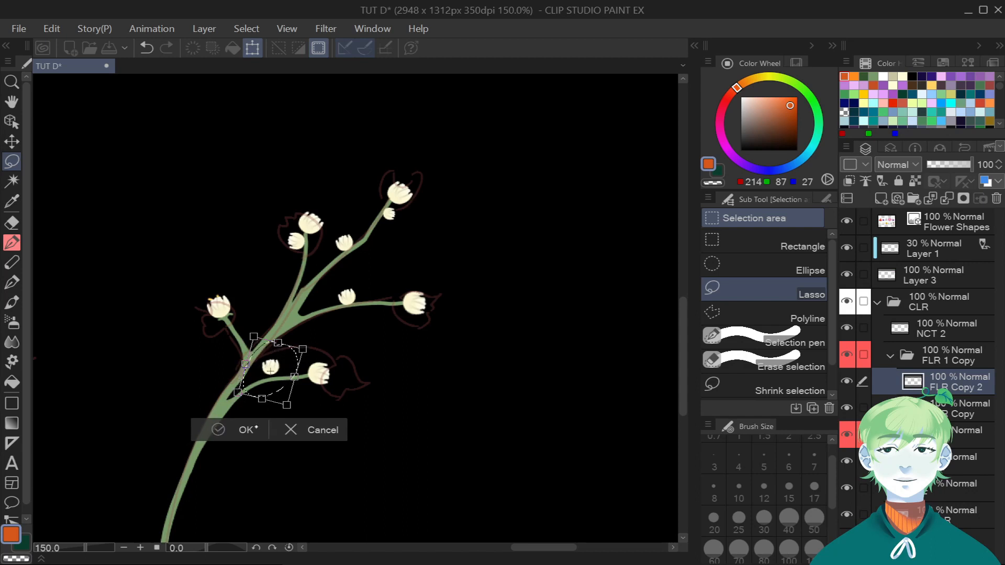
{"action": "left_click", "coordinate": [248, 429]}
{"action": "key", "text": "ctrl+d"}
Merge the lowest twig's bud down, and rotate another small bud copy into place beneath the horizontal right-hand twig.
{"action": "left_click", "coordinate": [946, 198]}
{"action": "key", "text": "ctrl+v"}
{"action": "key", "text": "ctrl+t"}
{"action": "left_click_drag", "start_coordinate": [492, 332], "coordinate": [442, 410]}
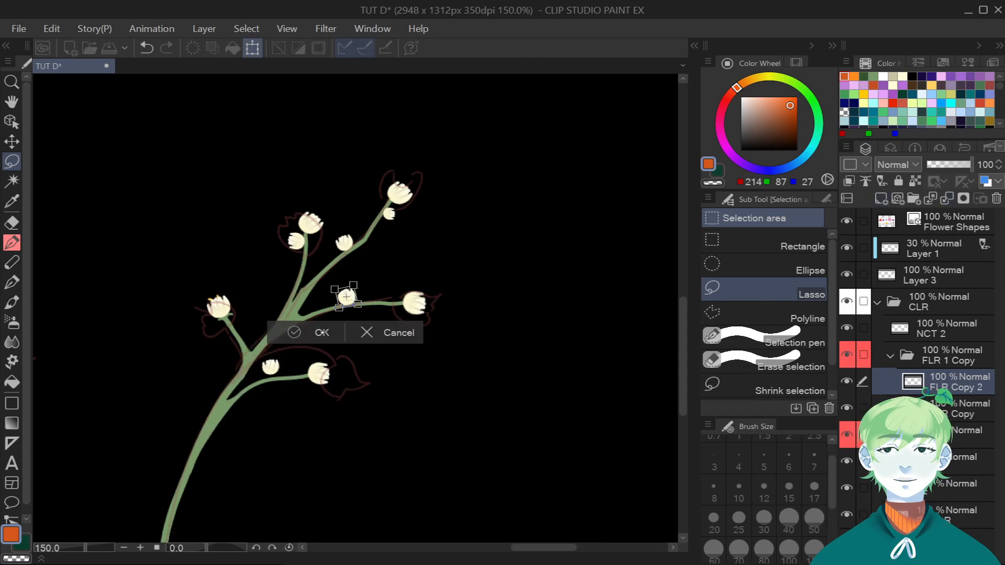
{"action": "left_click", "coordinate": [318, 332]}
{"action": "key", "text": "k"}
{"action": "key", "text": "ctrl+v"}
{"action": "key", "text": "ctrl+t"}
{"action": "left_click_drag", "start_coordinate": [458, 257], "coordinate": [455, 383]}
{"action": "key", "text": "Return"}
{"action": "left_click_drag", "start_coordinate": [410, 314], "coordinate": [417, 302]}
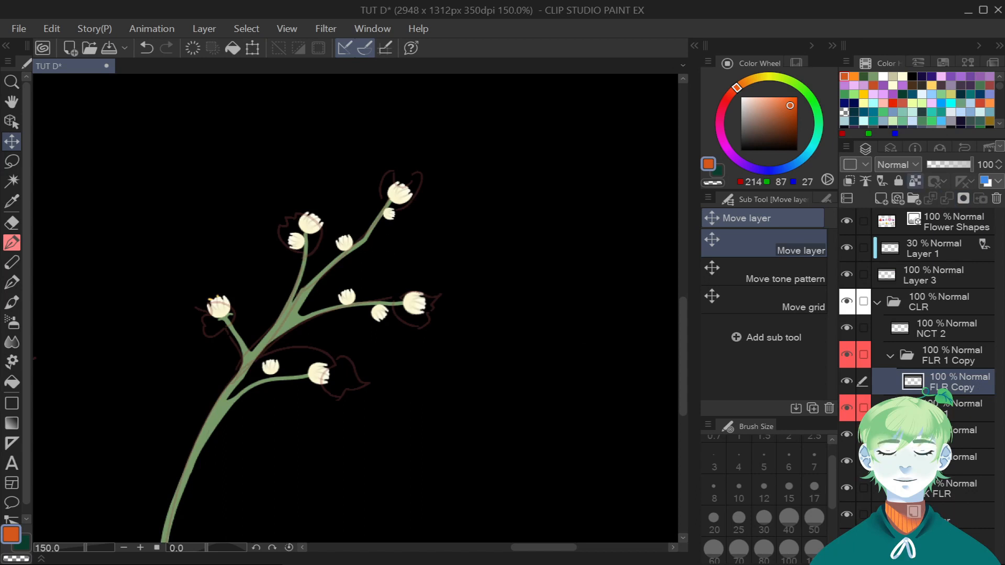
Shrink a pasted bud to a tiny one, place it at the bend of the highest twig, and merge it into FLR Copy.
{"action": "key", "text": "ctrl+t"}
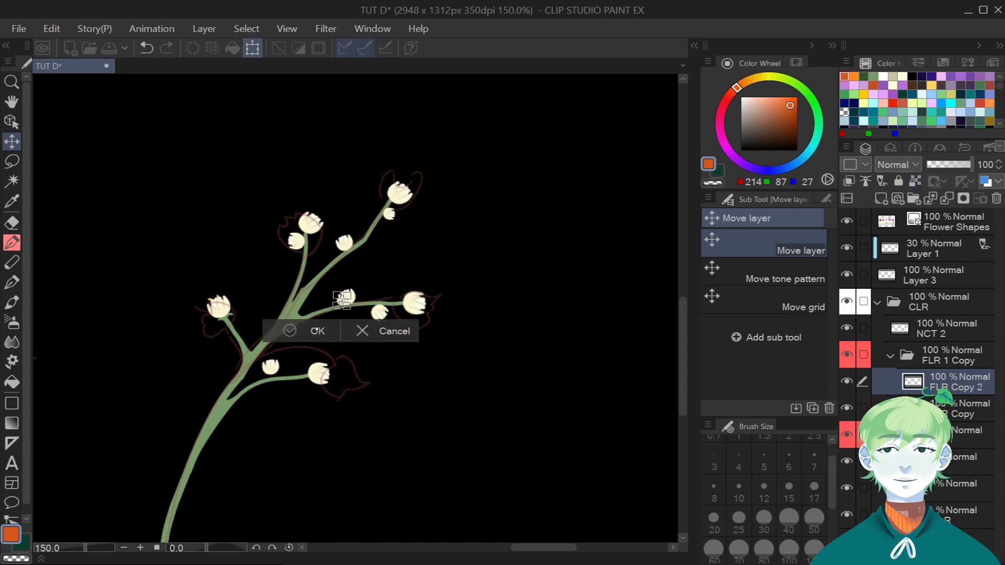
{"action": "key", "text": "Return"}
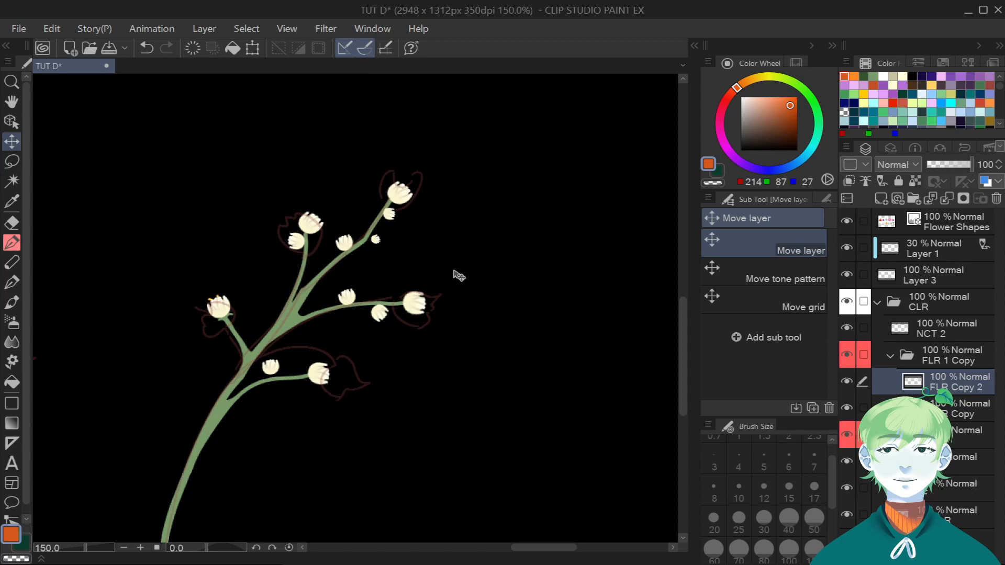
{"action": "scroll", "coordinate": [459, 276], "scroll_direction": "down", "scroll_amount": 5}
{"action": "left_click_drag", "start_coordinate": [448, 537], "coordinate": [451, 535]}
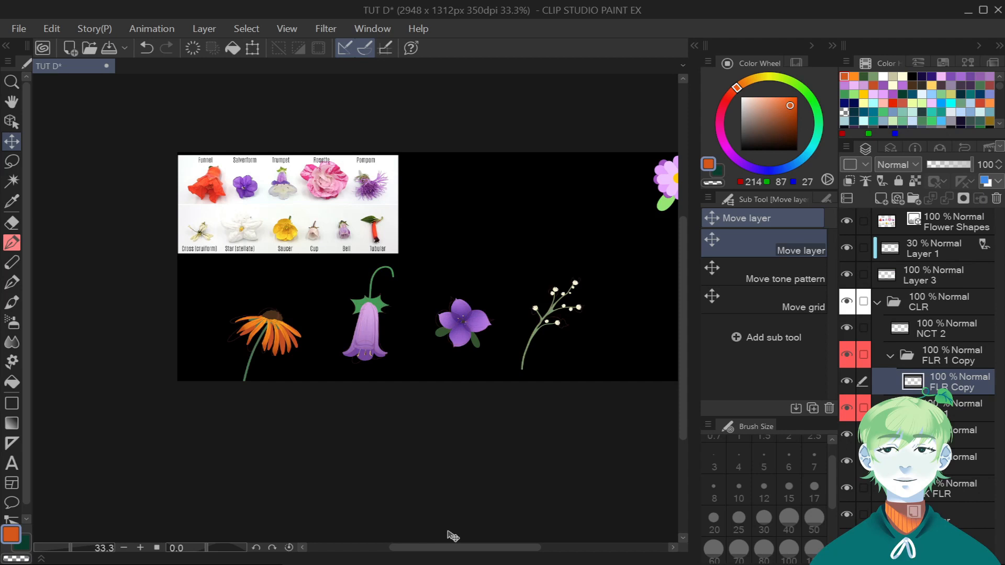
Add a new raster layer among the layers below the flower folders.
{"action": "left_click", "coordinate": [963, 461]}
{"action": "left_click", "coordinate": [881, 198]}
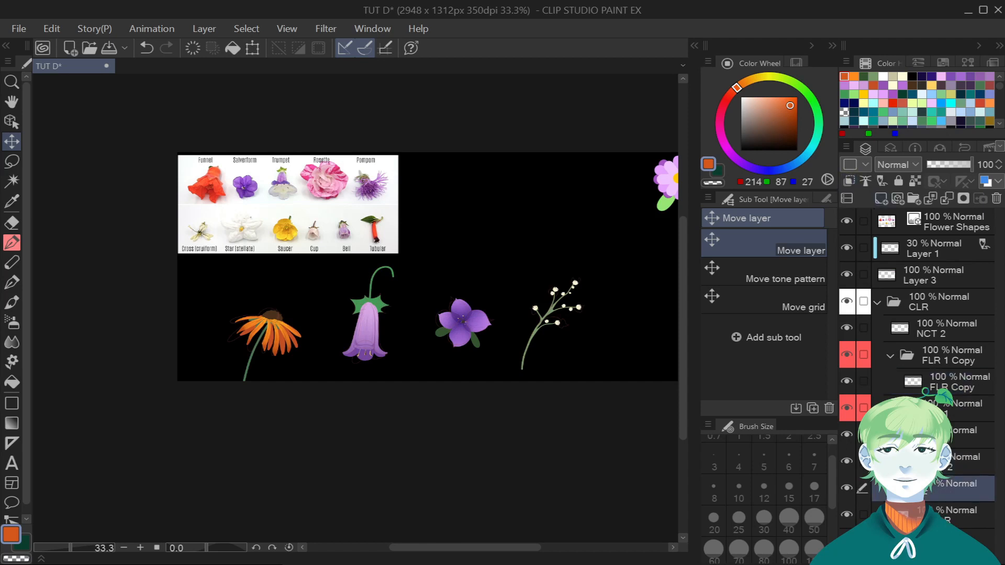
Hide Layer 1, switch to the layer one above, and mix a dark green of about RGB 35, 81, 63 from the coneflower's stem color.
{"action": "key", "text": "i"}
{"action": "scroll", "coordinate": [265, 330], "scroll_direction": "up", "scroll_amount": 5}
{"action": "left_click", "coordinate": [845, 254]}
{"action": "left_click_drag", "start_coordinate": [432, 547], "coordinate": [415, 547]}
{"action": "left_click", "coordinate": [963, 461]}
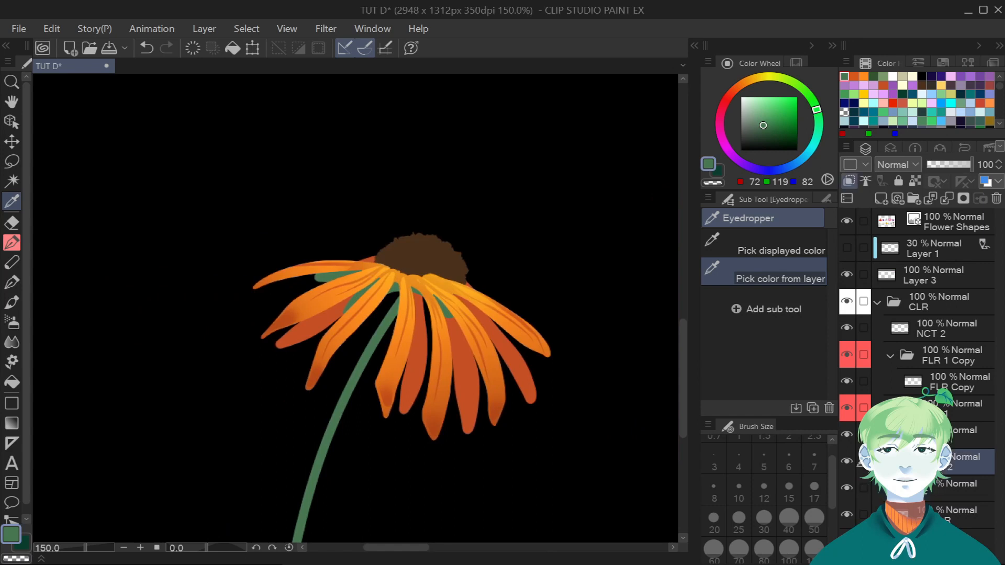
{"action": "left_click_drag", "start_coordinate": [763, 129], "coordinate": [774, 132]}
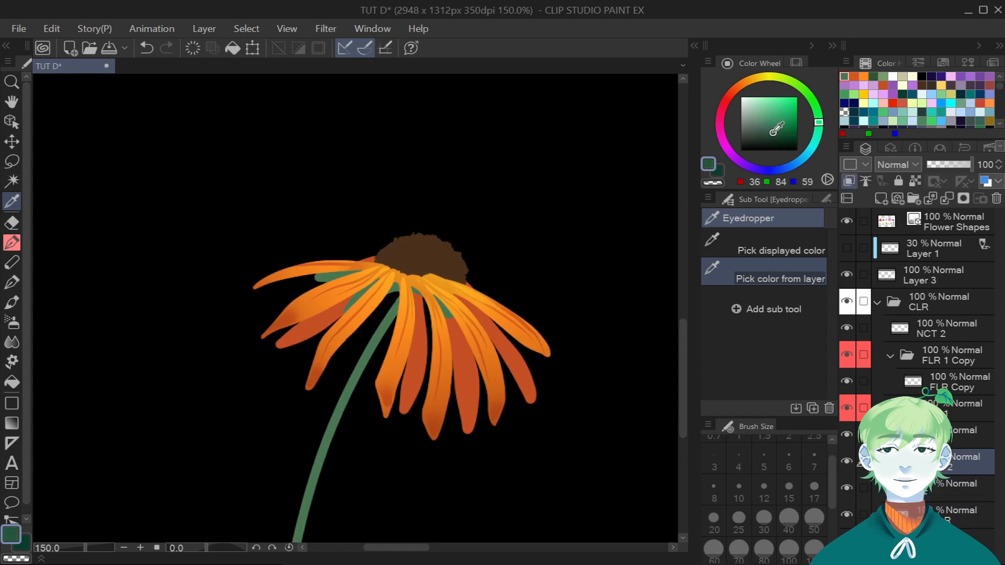
Paint dark green shadows on the coneflower's upper stem and sepals with the G-pen NP 2 at size 12.
{"action": "key", "text": "p"}
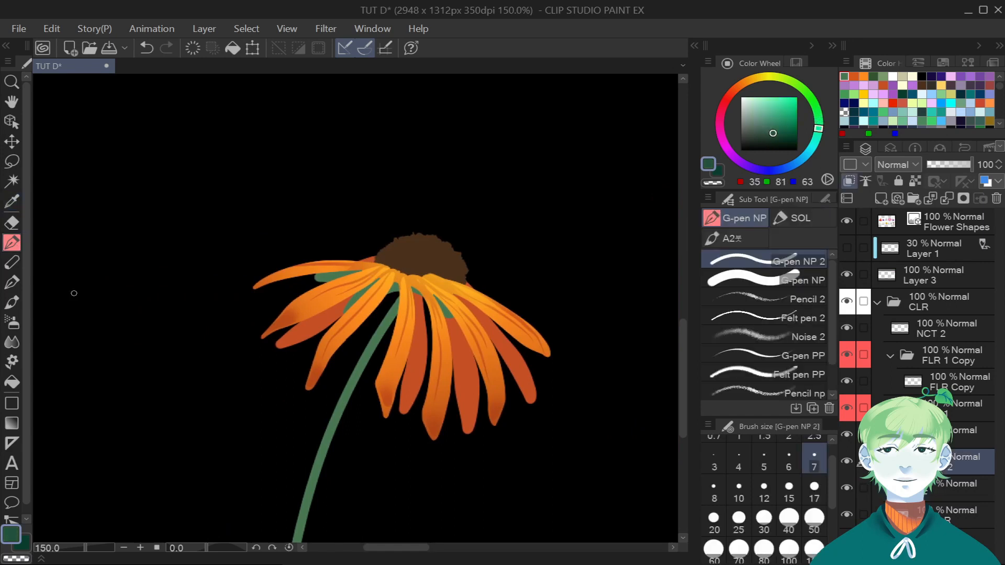
{"action": "scroll", "coordinate": [385, 306], "scroll_direction": "up", "scroll_amount": 1}
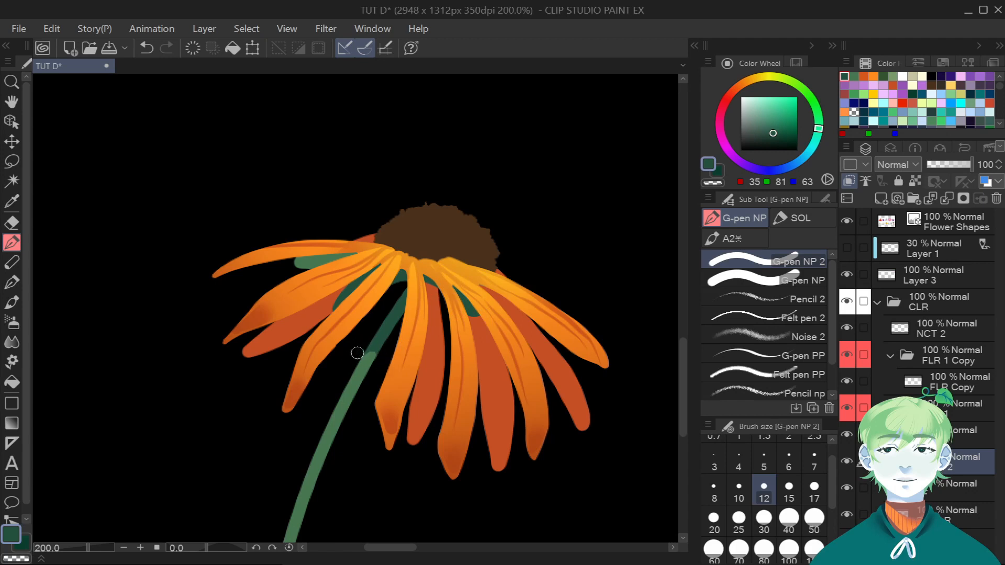
{"action": "left_click_drag", "start_coordinate": [314, 267], "coordinate": [309, 261]}
Soften the coneflower's stem and sepal shadows into the lighter green with the Blur tool at size 25.
{"action": "key", "text": "e"}
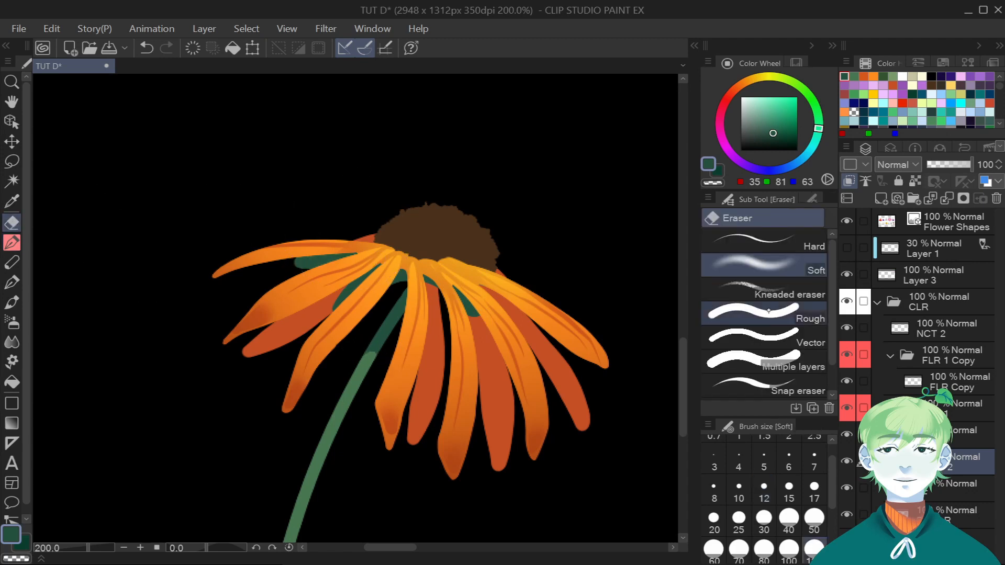
{"action": "scroll", "coordinate": [324, 270], "scroll_direction": "down", "scroll_amount": 2}
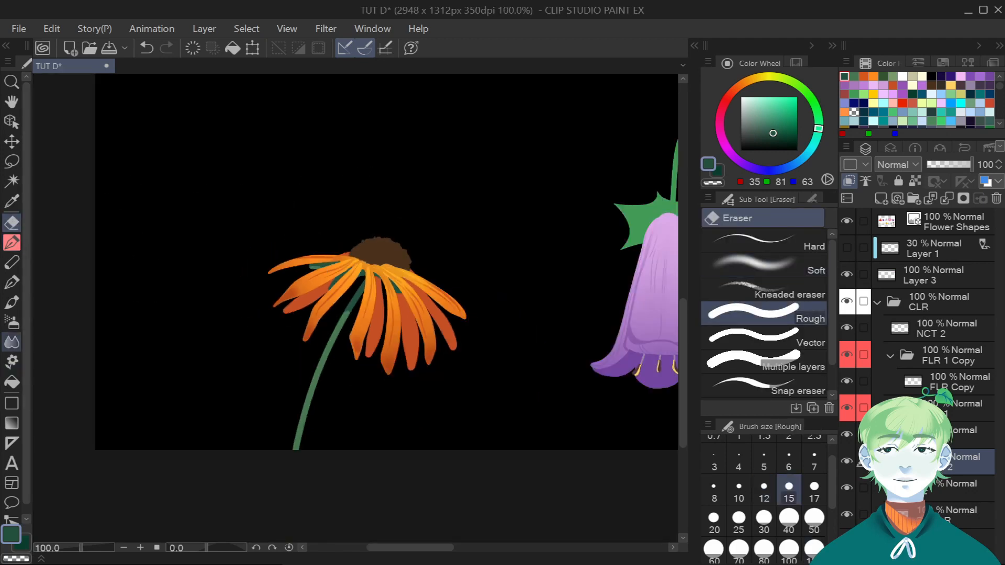
{"action": "key", "text": "j"}
{"action": "scroll", "coordinate": [346, 349], "scroll_direction": "up", "scroll_amount": 2}
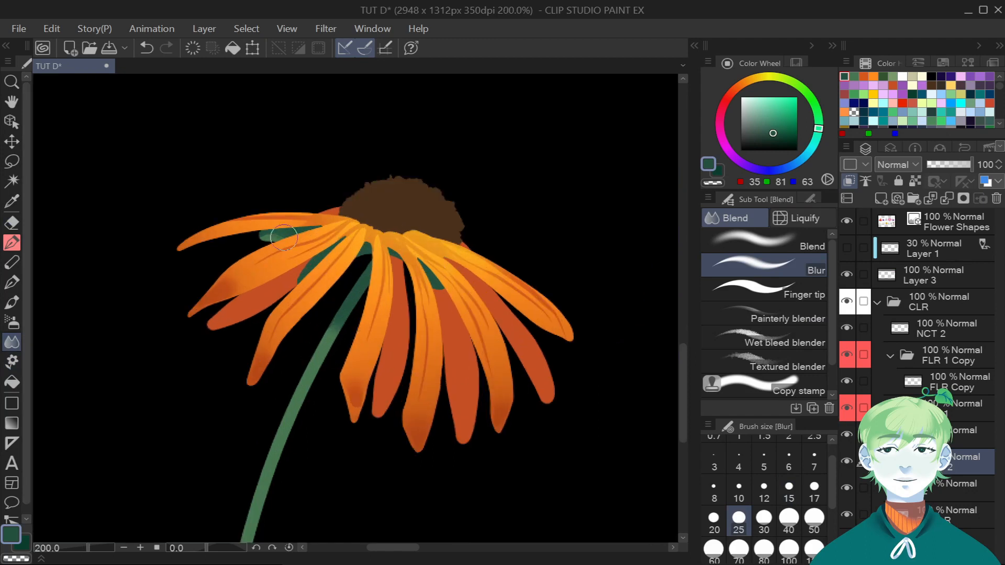
{"action": "scroll", "coordinate": [36, 269], "scroll_direction": "down", "scroll_amount": 2}
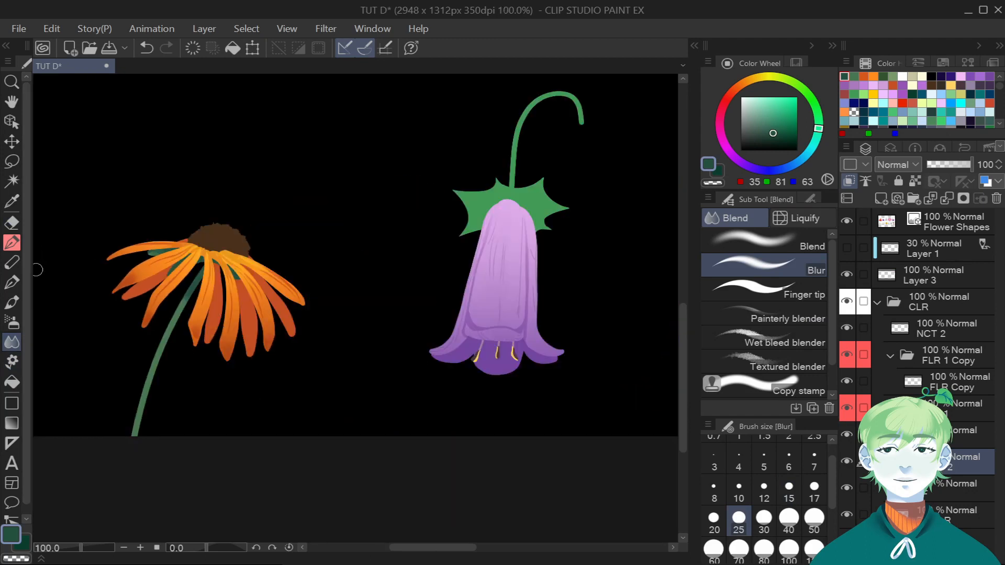
{"action": "scroll", "coordinate": [36, 269], "scroll_direction": "down", "scroll_amount": 1}
Sample the bell flower's leaf green and darken it to RGB 18, 94, 70 for shading with the G-pen NP 2.
{"action": "key", "text": "p"}
{"action": "scroll", "coordinate": [363, 153], "scroll_direction": "up", "scroll_amount": 2}
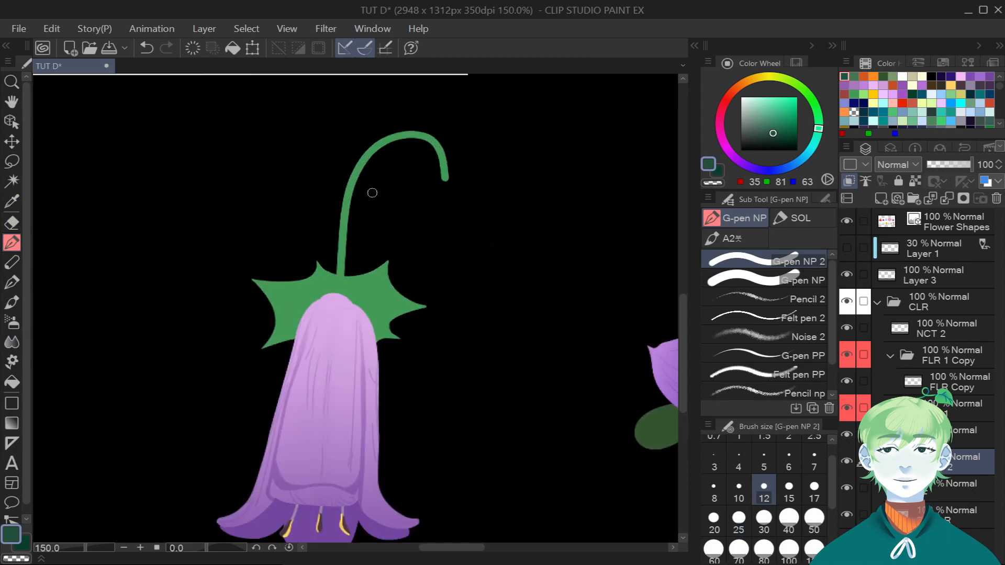
{"action": "key", "text": "i"}
{"action": "left_click", "coordinate": [388, 271]}
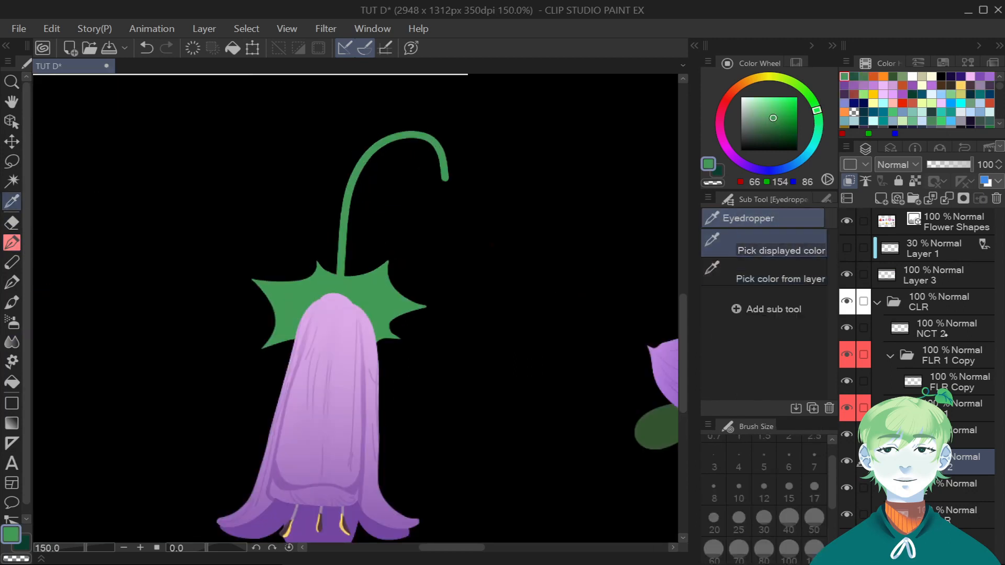
{"action": "left_click", "coordinate": [780, 275]}
{"action": "left_click_drag", "start_coordinate": [773, 118], "coordinate": [786, 131]}
{"action": "key", "text": "p"}
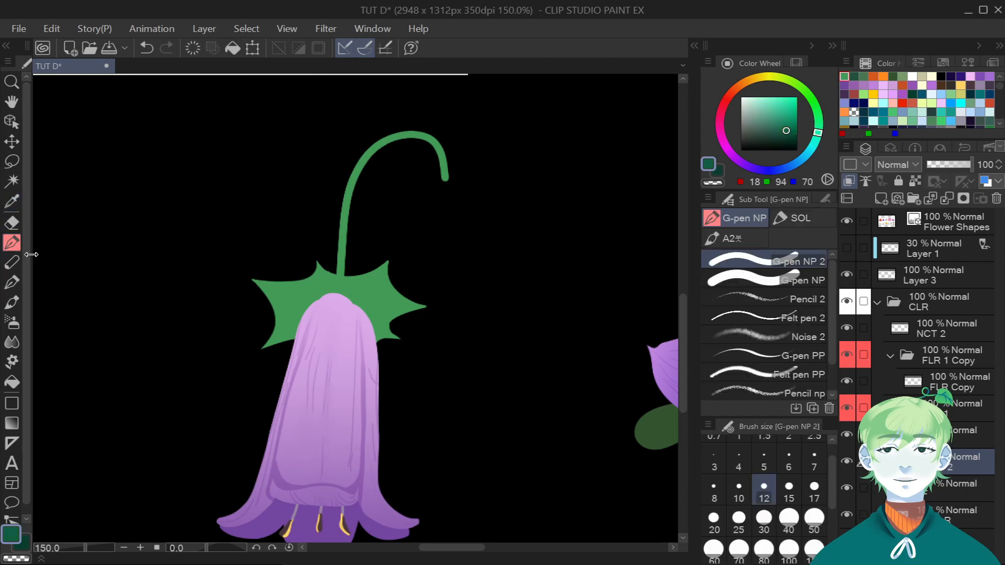
Paint the two left sections of the bell flower's spiky leaf dark green at brush size 6, leaving a light vein between them.
{"action": "left_click", "coordinate": [713, 492]}
{"action": "scroll", "coordinate": [268, 293], "scroll_direction": "up", "scroll_amount": 1}
{"action": "left_click_drag", "start_coordinate": [258, 281], "coordinate": [314, 308]}
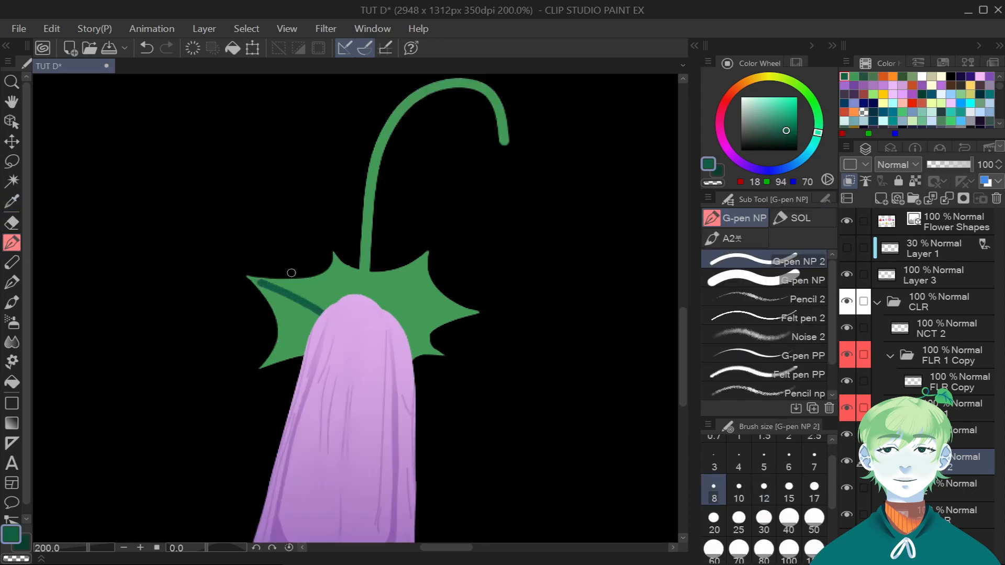
{"action": "key", "text": "ctrl+z"}
{"action": "key", "text": "bracketleft"}
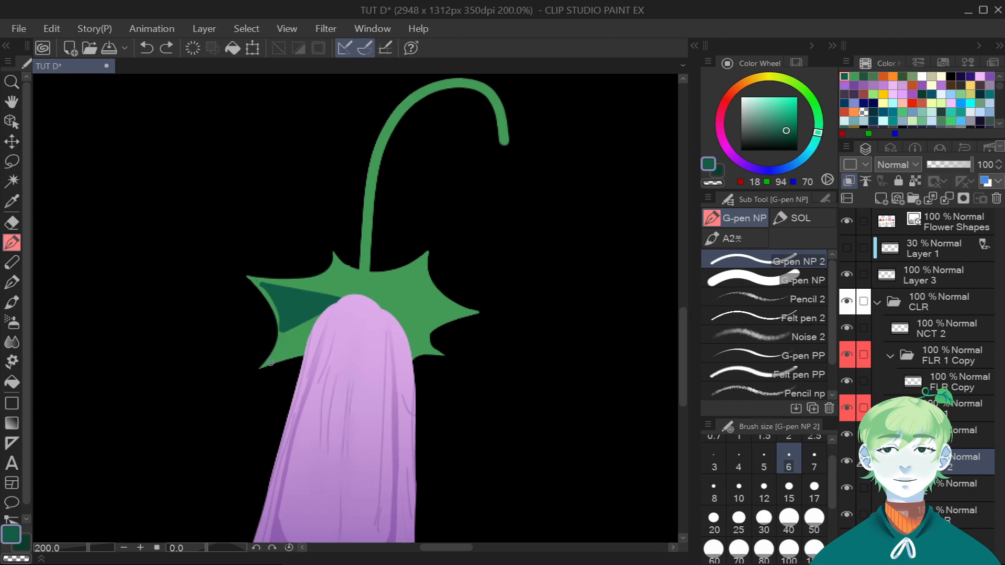
{"action": "left_click_drag", "start_coordinate": [293, 364], "coordinate": [284, 341]}
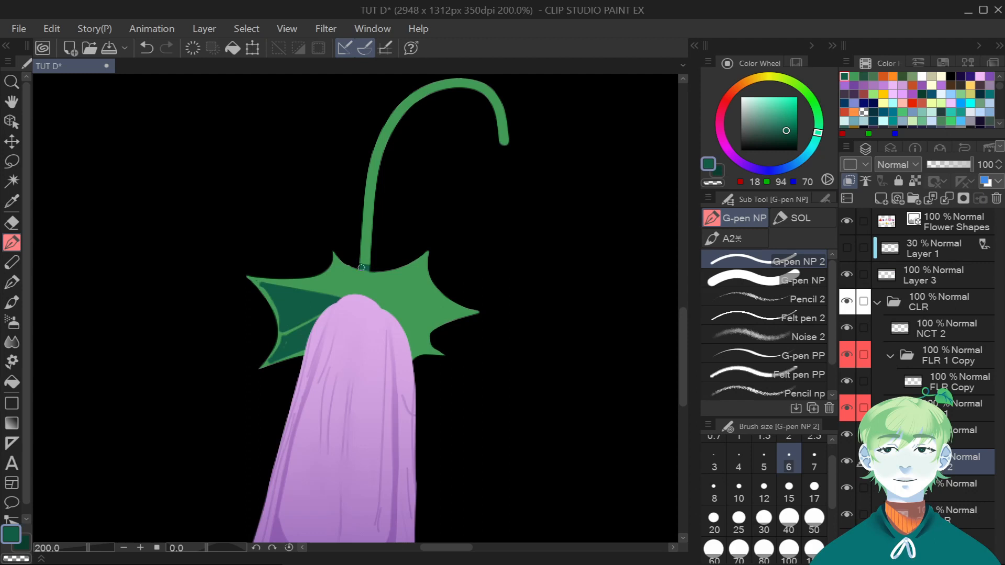
Shade the lower part of the bell flower's stem dark green with the G-pen NP 2 at size 40.
{"action": "left_click", "coordinate": [788, 522]}
{"action": "left_click_drag", "start_coordinate": [366, 254], "coordinate": [390, 193]}
{"action": "scroll", "coordinate": [445, 167], "scroll_direction": "down", "scroll_amount": 4}
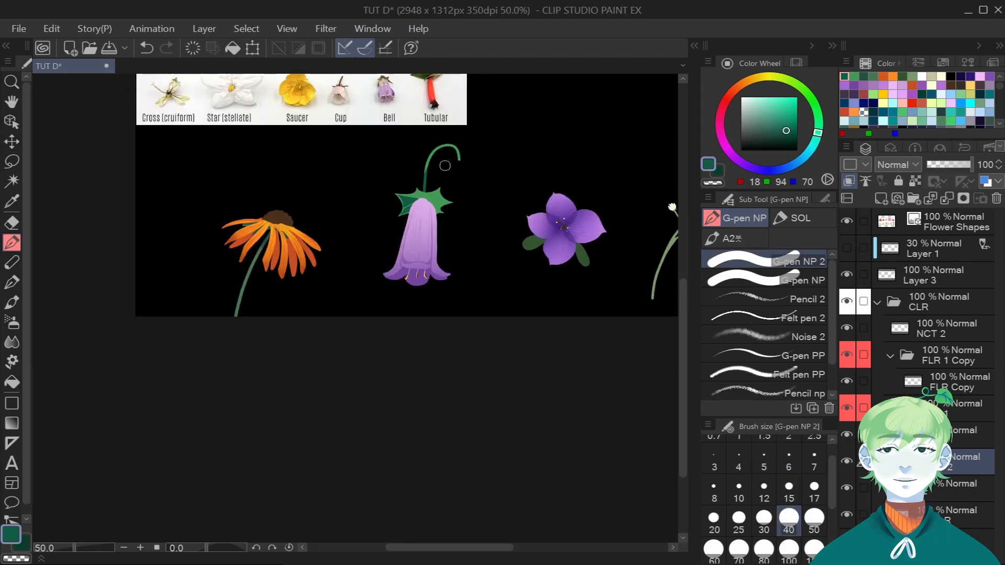
{"action": "scroll", "coordinate": [445, 166], "scroll_direction": "down", "scroll_amount": 1}
{"action": "scroll", "coordinate": [445, 166], "scroll_direction": "up", "scroll_amount": 3}
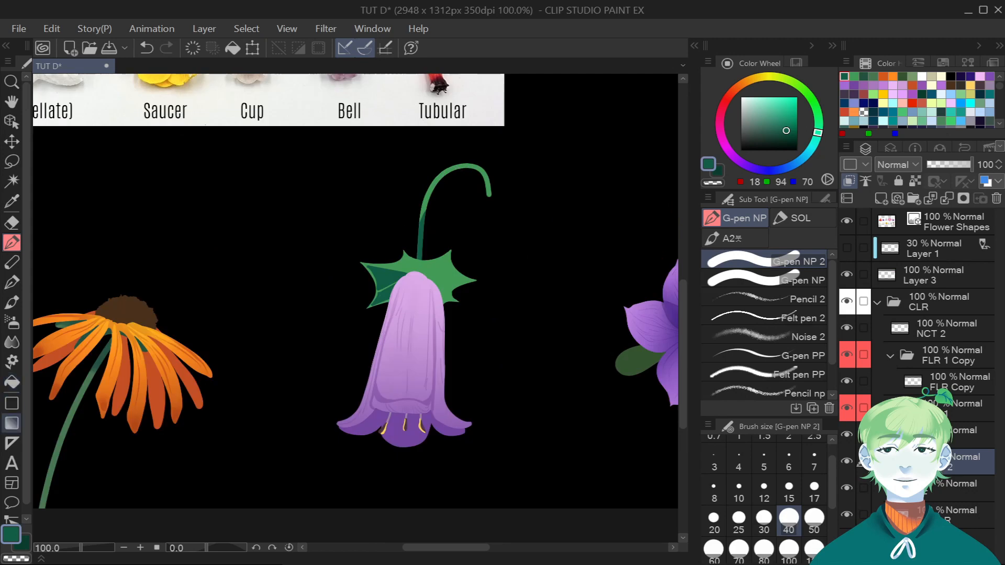
Blur the outer edge of the spiky leaf's dark left sections at brush size 25.
{"action": "key", "text": "j"}
{"action": "scroll", "coordinate": [379, 280], "scroll_direction": "up", "scroll_amount": 3}
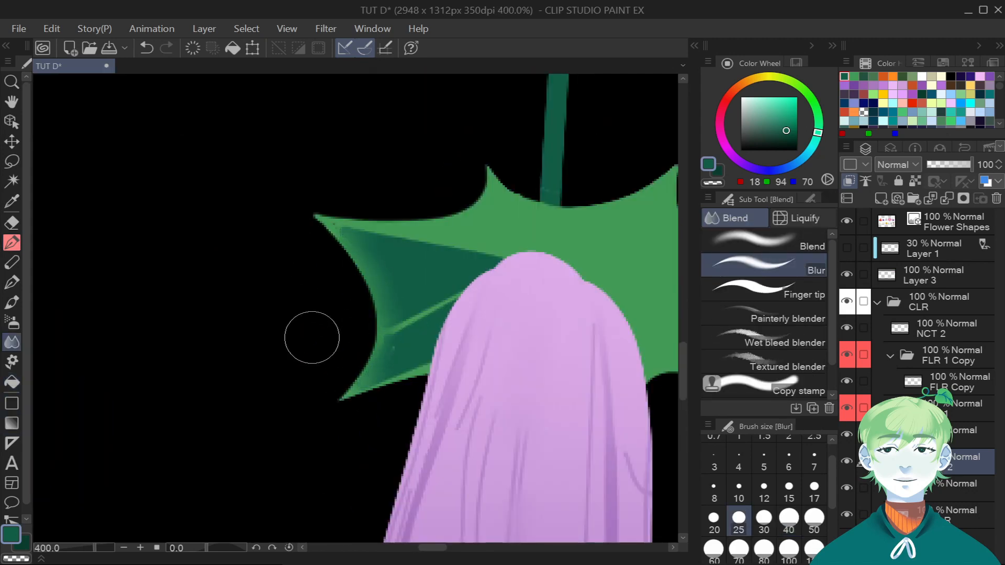
{"action": "scroll", "coordinate": [328, 334], "scroll_direction": "down", "scroll_amount": 2}
Outline the leaf's upper sections in dark green at brush size 4, leaving light veins running from the tips to the flower.
{"action": "key", "text": "p"}
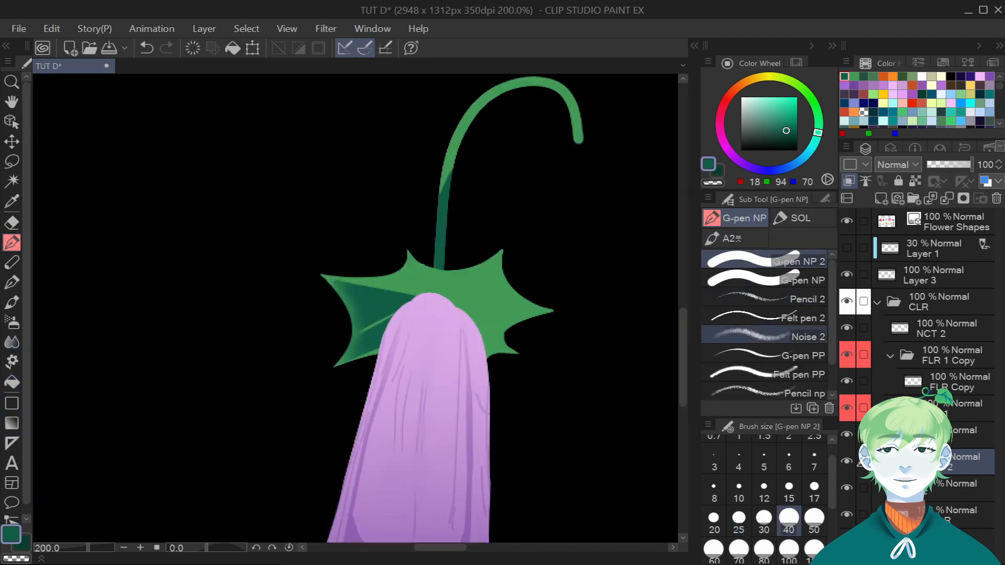
{"action": "left_click", "coordinate": [738, 461]}
{"action": "scroll", "coordinate": [358, 277], "scroll_direction": "up", "scroll_amount": 2}
{"action": "left_click", "coordinate": [339, 281], "text": "shift"}
{"action": "mouse_move", "coordinate": [340, 281]}
{"action": "left_mouse_down"}
{"action": "mouse_move", "coordinate": [402, 286]}
{"action": "mouse_move", "coordinate": [463, 252]}
{"action": "mouse_move", "coordinate": [495, 305]}
{"action": "left_mouse_up"}
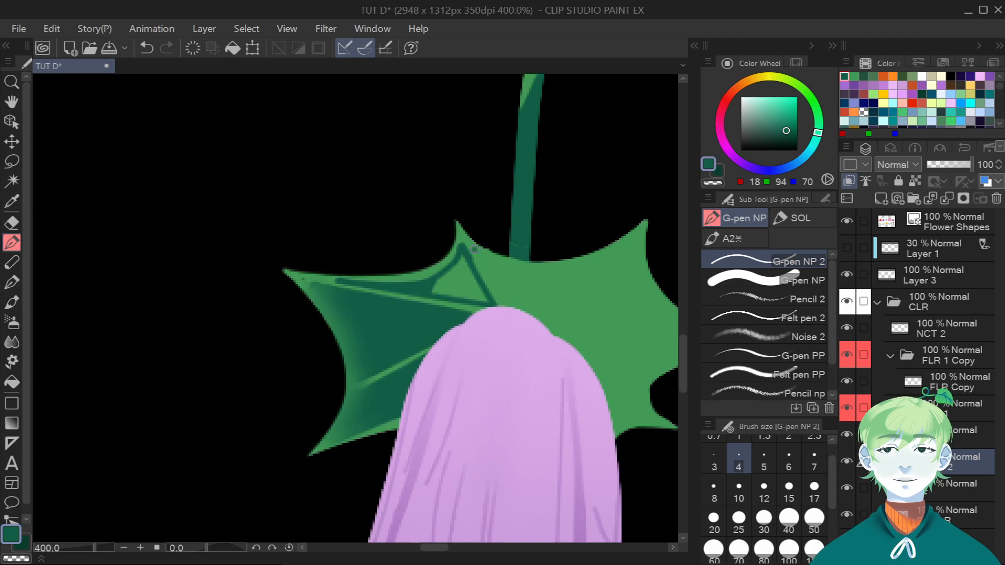
{"action": "left_click_drag", "start_coordinate": [474, 250], "coordinate": [510, 308]}
{"action": "mouse_move", "coordinate": [474, 251]}
{"action": "left_mouse_down"}
{"action": "mouse_move", "coordinate": [630, 246]}
{"action": "mouse_move", "coordinate": [512, 305]}
{"action": "left_mouse_up"}
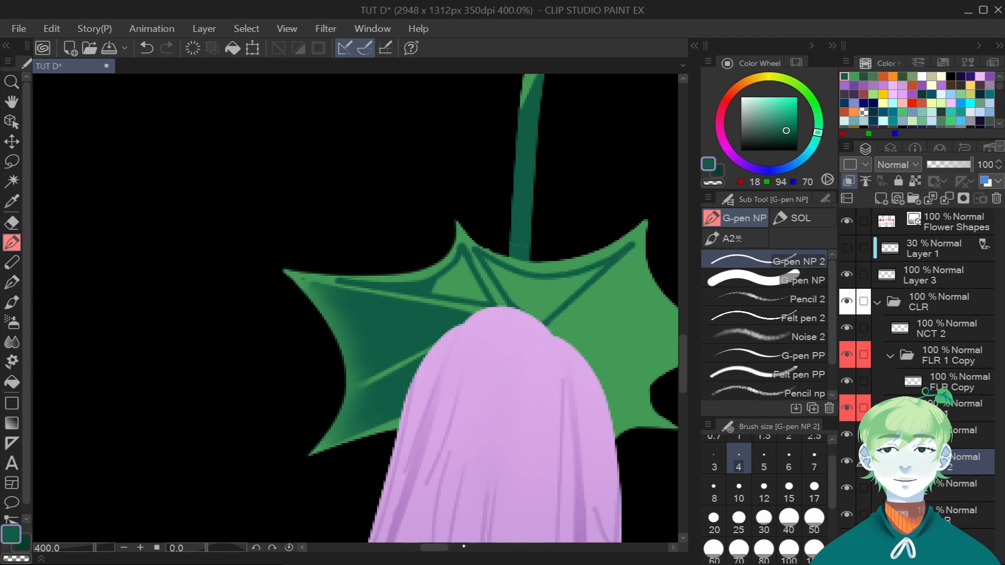
Outline the remaining right-hand leaf sections in dark green, leaving light gaps for the veins and rim.
{"action": "left_click_drag", "start_coordinate": [431, 547], "coordinate": [441, 545]}
{"action": "mouse_move", "coordinate": [317, 334]}
{"action": "left_mouse_down"}
{"action": "mouse_move", "coordinate": [400, 256]}
{"action": "mouse_move", "coordinate": [455, 333]}
{"action": "left_mouse_up"}
{"action": "key", "text": "ctrl+z"}
{"action": "mouse_move", "coordinate": [399, 257]}
{"action": "left_mouse_down"}
{"action": "mouse_move", "coordinate": [452, 330]}
{"action": "mouse_move", "coordinate": [479, 340]}
{"action": "left_mouse_up"}
{"action": "key", "text": "ctrl+z"}
{"action": "left_click", "coordinate": [346, 373], "text": "shift"}
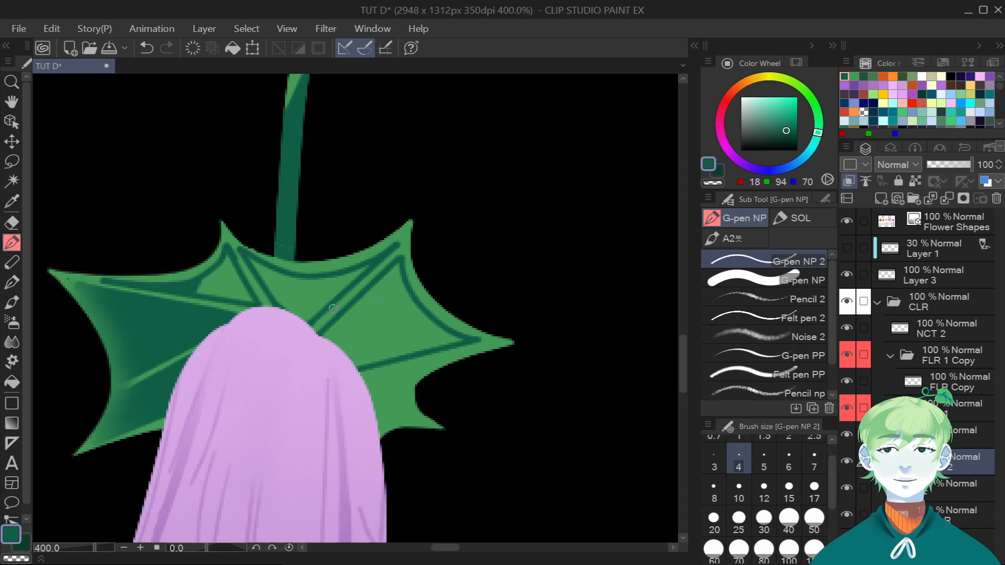
{"action": "mouse_move", "coordinate": [361, 401]}
{"action": "left_mouse_down"}
{"action": "mouse_move", "coordinate": [414, 417]}
{"action": "mouse_move", "coordinate": [428, 363]}
{"action": "left_mouse_up"}
{"action": "left_click", "coordinate": [346, 375], "text": "shift"}
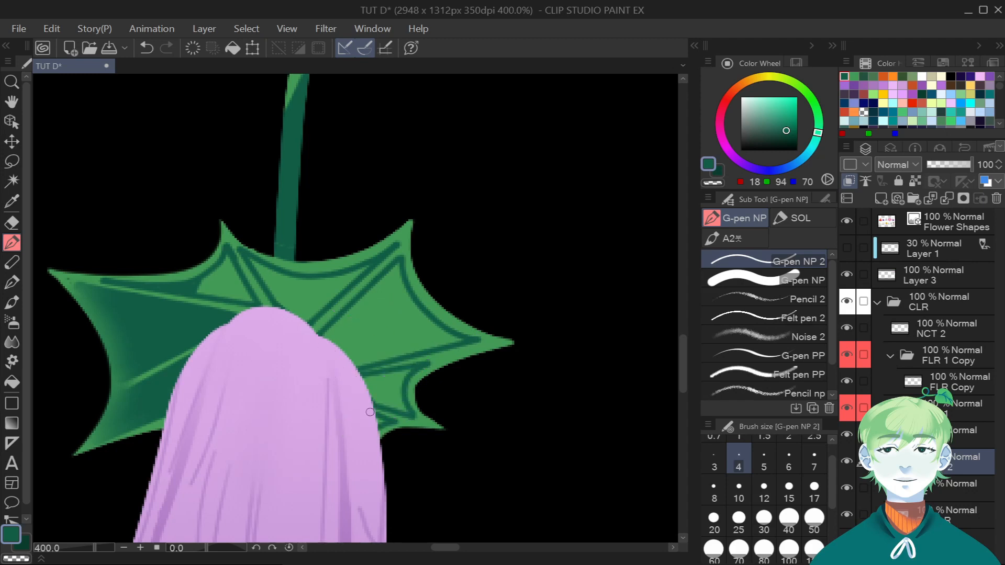
Fill the outlined leaf sections with dark green and paint over the leftover seams with the G-pen NP 2.
{"action": "left_click", "coordinate": [11, 383]}
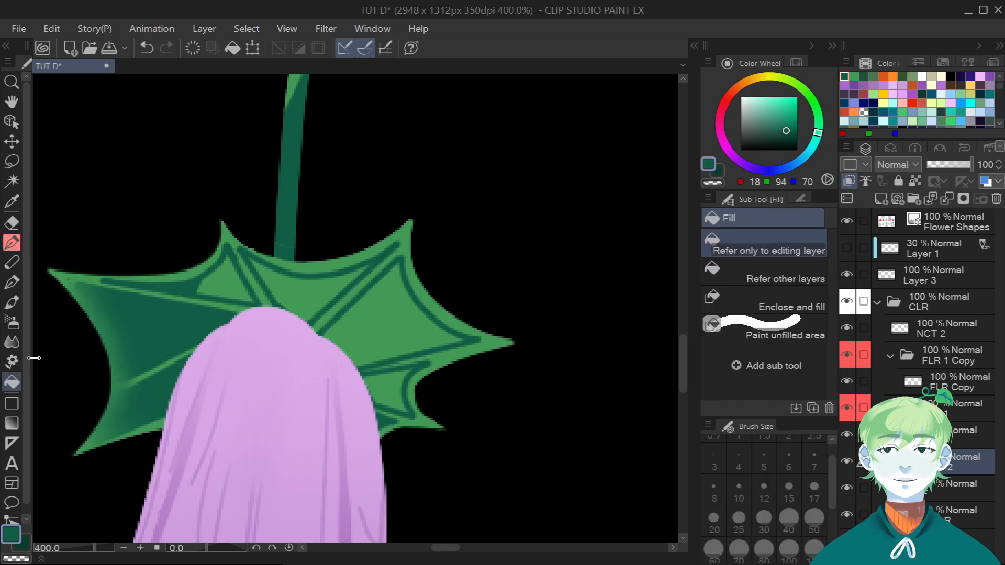
{"action": "left_click", "coordinate": [309, 293]}
{"action": "left_click", "coordinate": [370, 325]}
{"action": "left_click", "coordinate": [386, 378]}
{"action": "left_click", "coordinate": [229, 281]}
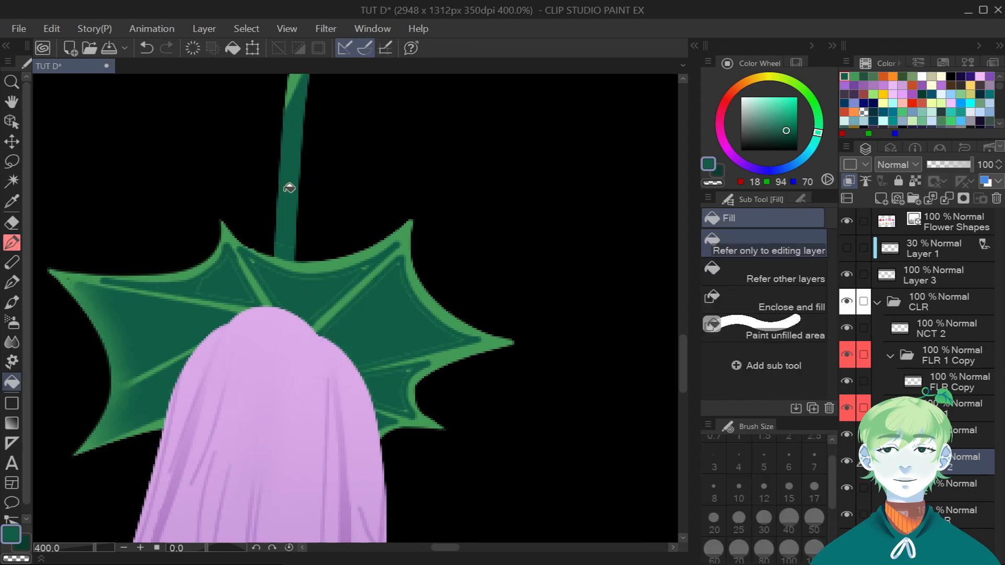
{"action": "key", "text": "p"}
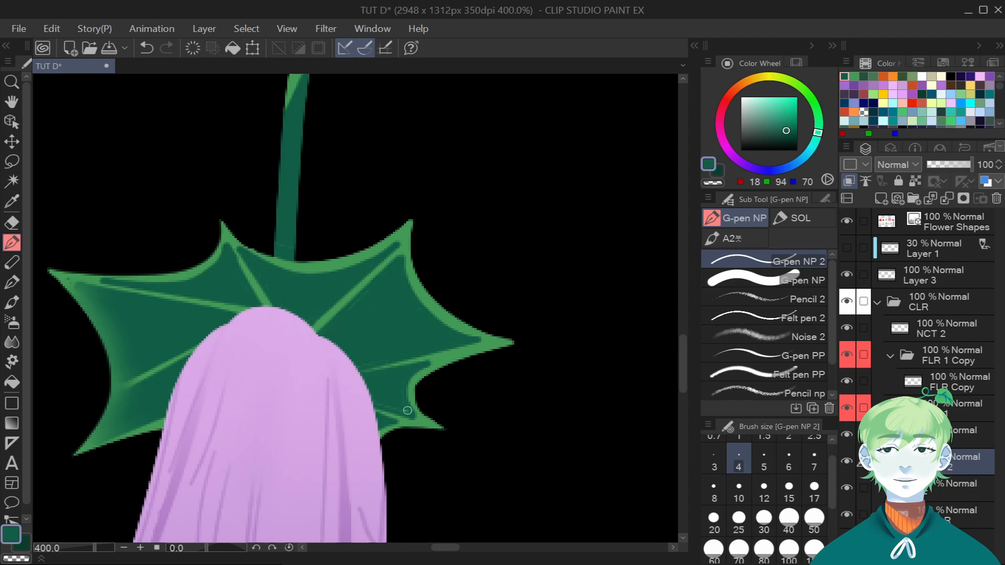
Blur the spiky leaf's dark sections into its light rim and veins at brush size 15.
{"action": "key", "text": "j"}
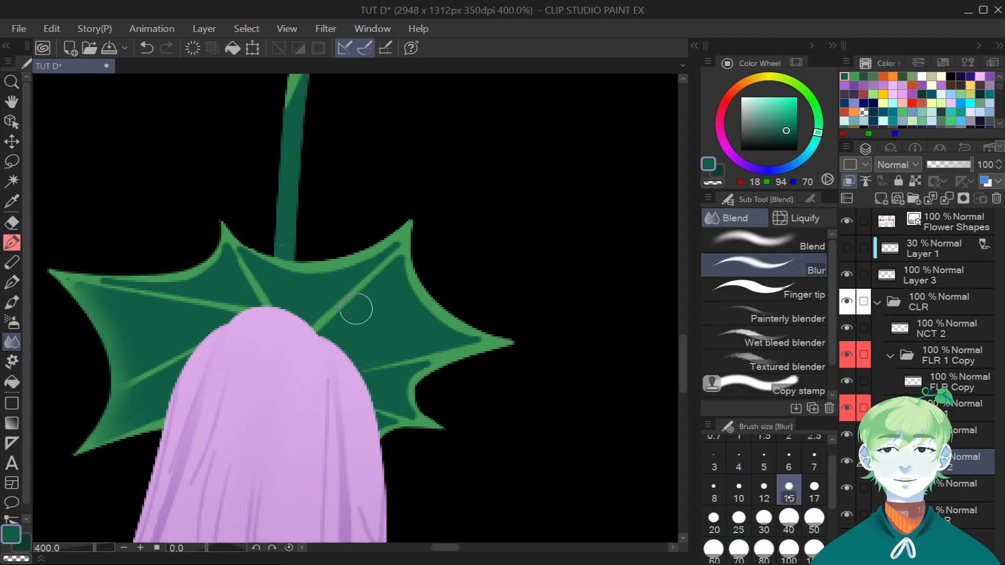
{"action": "mouse_move", "coordinate": [152, 277]}
{"action": "left_mouse_down"}
{"action": "mouse_move", "coordinate": [120, 271]}
{"action": "mouse_move", "coordinate": [213, 258]}
{"action": "mouse_move", "coordinate": [84, 269]}
{"action": "left_mouse_up"}
{"action": "mouse_move", "coordinate": [412, 259]}
{"action": "left_mouse_down"}
{"action": "mouse_move", "coordinate": [470, 334]}
{"action": "mouse_move", "coordinate": [433, 241]}
{"action": "left_mouse_up"}
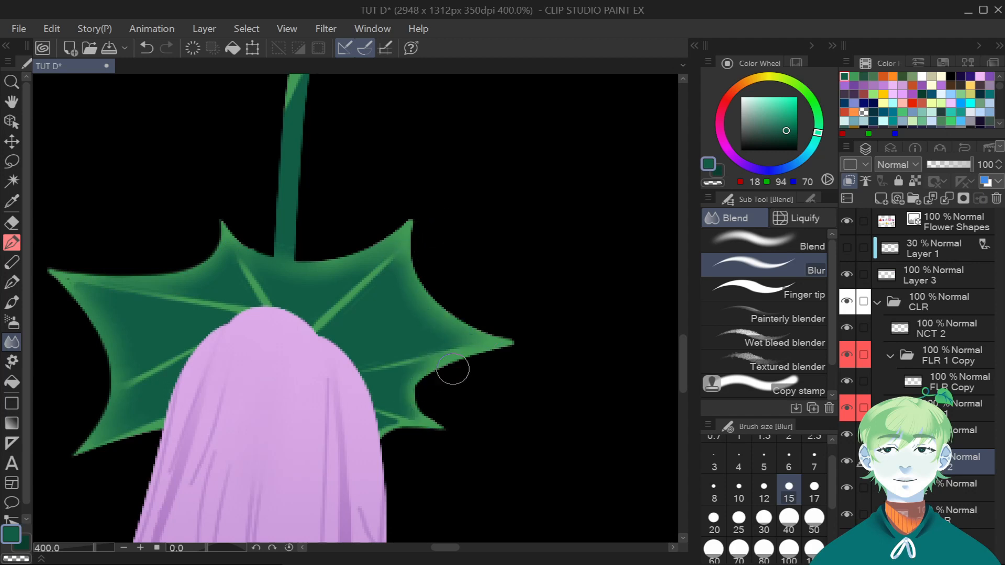
{"action": "scroll", "coordinate": [426, 445], "scroll_direction": "down", "scroll_amount": 6}
{"action": "scroll", "coordinate": [448, 446], "scroll_direction": "down", "scroll_amount": 1}
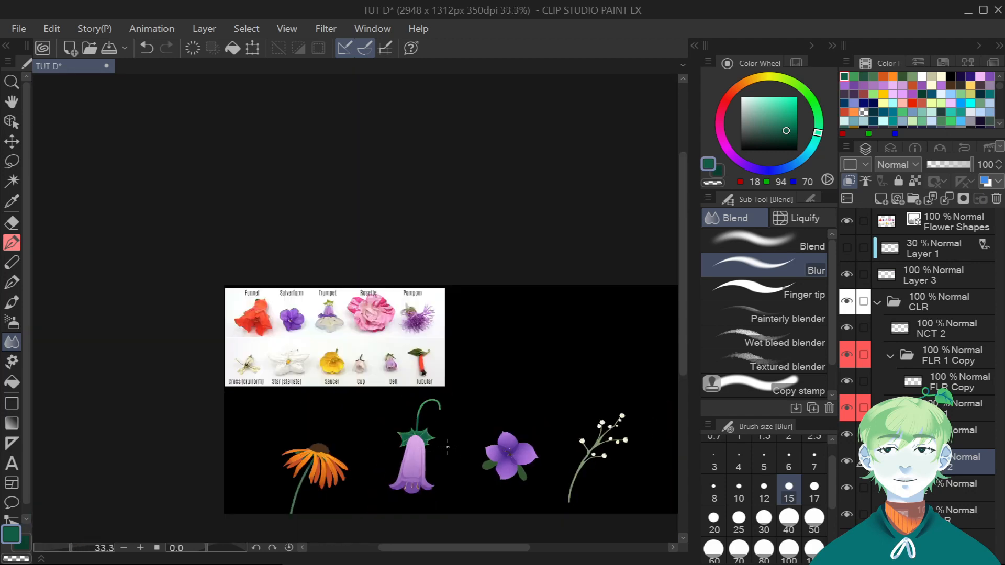
Blend the dark shading on the bell flower's stem into the lighter green above with the Blur tool at size 15.
{"action": "scroll", "coordinate": [395, 389], "scroll_direction": "up", "scroll_amount": 4}
{"action": "key", "text": "e"}
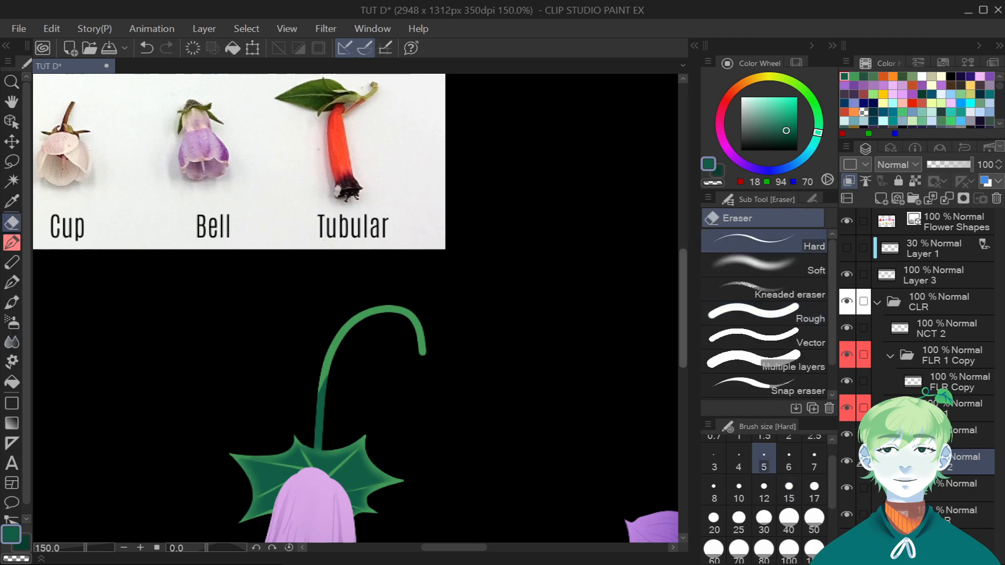
{"action": "scroll", "coordinate": [314, 437], "scroll_direction": "up", "scroll_amount": 3}
{"action": "key", "text": "j"}
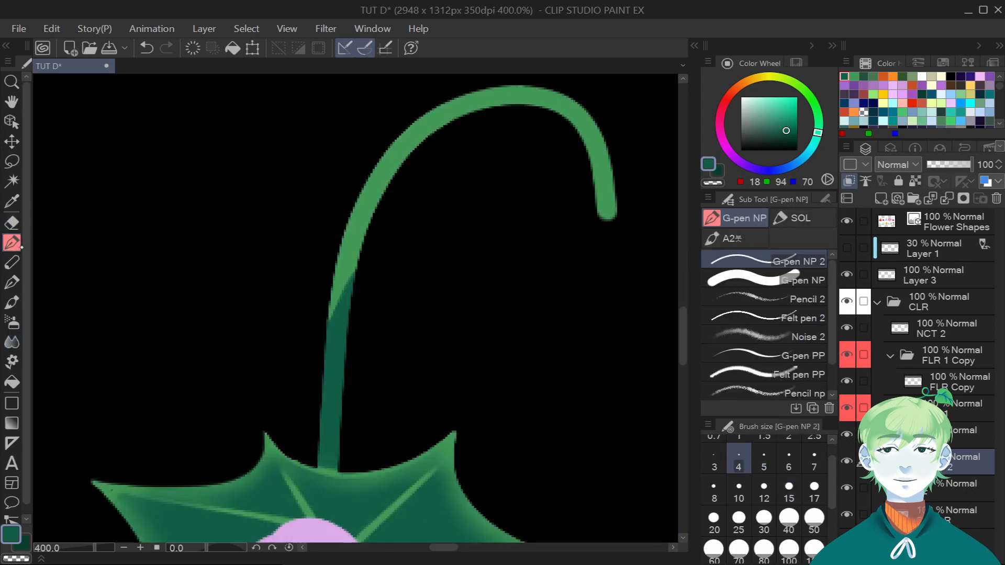
{"action": "scroll", "coordinate": [319, 383], "scroll_direction": "down", "scroll_amount": 2}
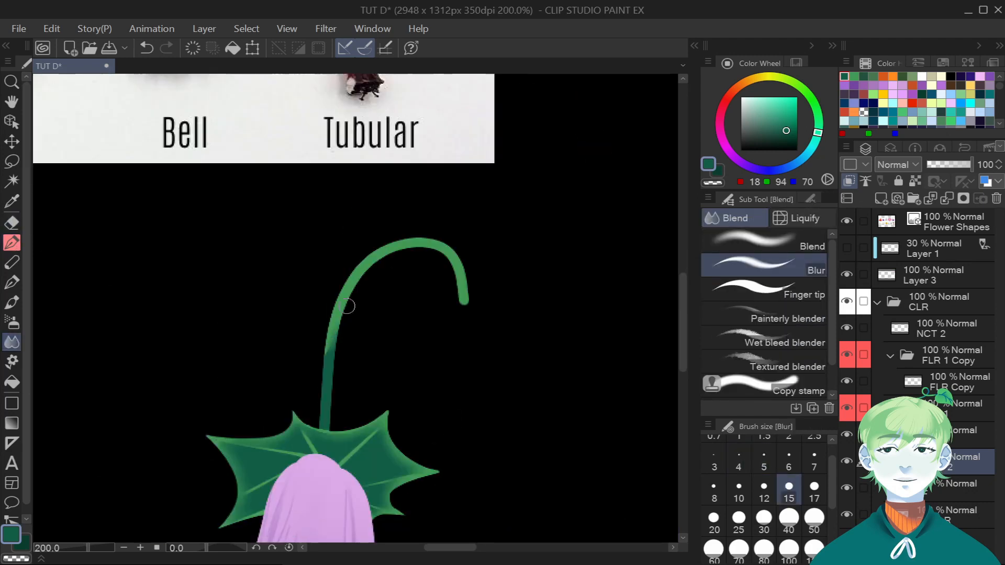
{"action": "scroll", "coordinate": [348, 306], "scroll_direction": "down", "scroll_amount": 4}
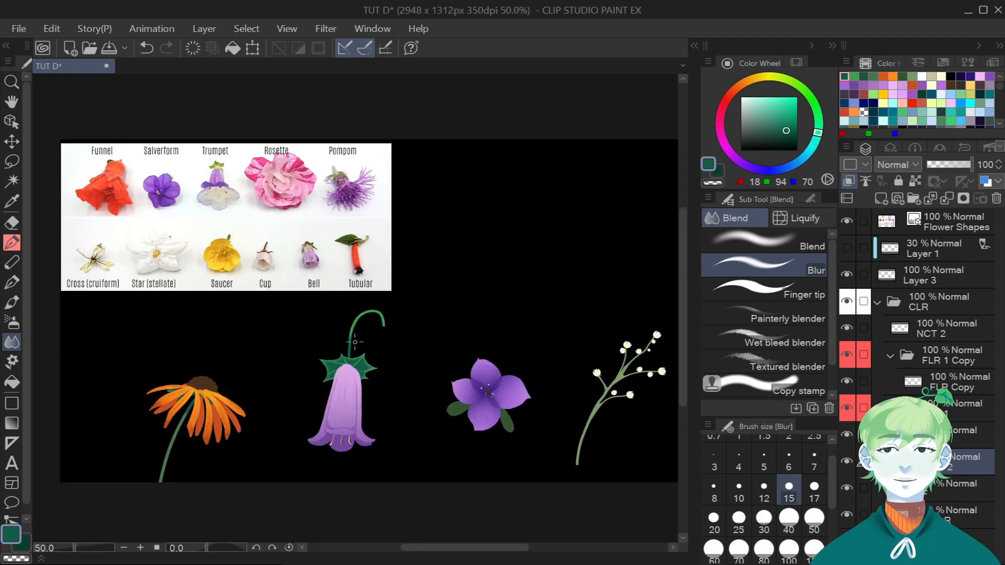
Lasso the bell flower's spiky green leaf and transform it to be slightly flatter, keeping it fitted behind the top of the flower.
{"action": "key", "text": "m"}
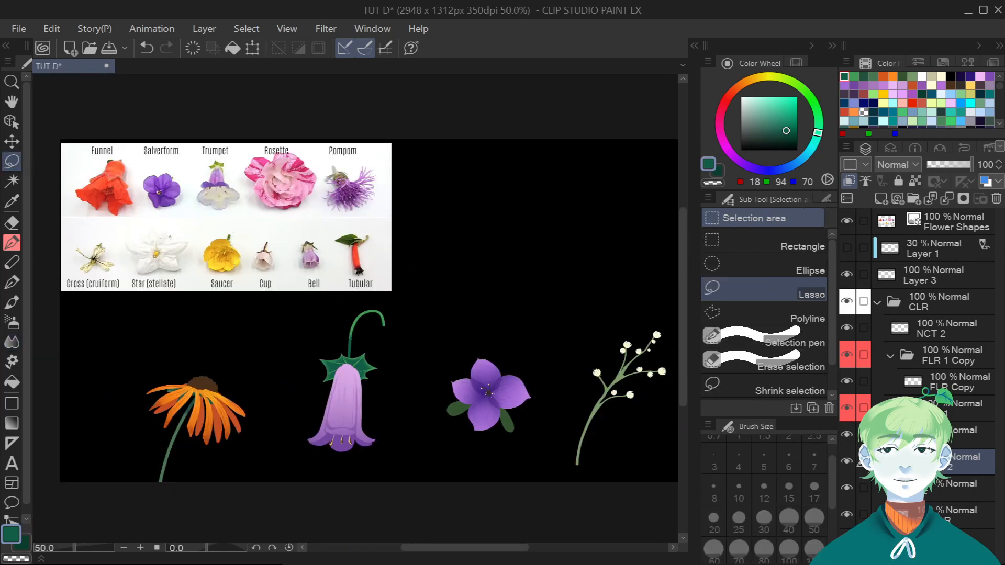
{"action": "scroll", "coordinate": [353, 340], "scroll_direction": "up", "scroll_amount": 3}
{"action": "left_click_drag", "start_coordinate": [275, 471], "coordinate": [321, 331]}
{"action": "mouse_move", "coordinate": [358, 365]}
{"action": "left_mouse_down"}
{"action": "mouse_move", "coordinate": [438, 481]}
{"action": "mouse_move", "coordinate": [272, 466]}
{"action": "left_mouse_up"}
{"action": "key", "text": "ctrl+t"}
{"action": "left_click_drag", "start_coordinate": [355, 493], "coordinate": [357, 471]}
{"action": "left_click", "coordinate": [401, 500]}
{"action": "key", "text": "ctrl+t"}
{"action": "left_click_drag", "start_coordinate": [388, 399], "coordinate": [387, 406]}
{"action": "left_click_drag", "start_coordinate": [355, 476], "coordinate": [355, 464]}
{"action": "left_click_drag", "start_coordinate": [383, 399], "coordinate": [384, 406]}
{"action": "left_click_drag", "start_coordinate": [355, 345], "coordinate": [357, 345]}
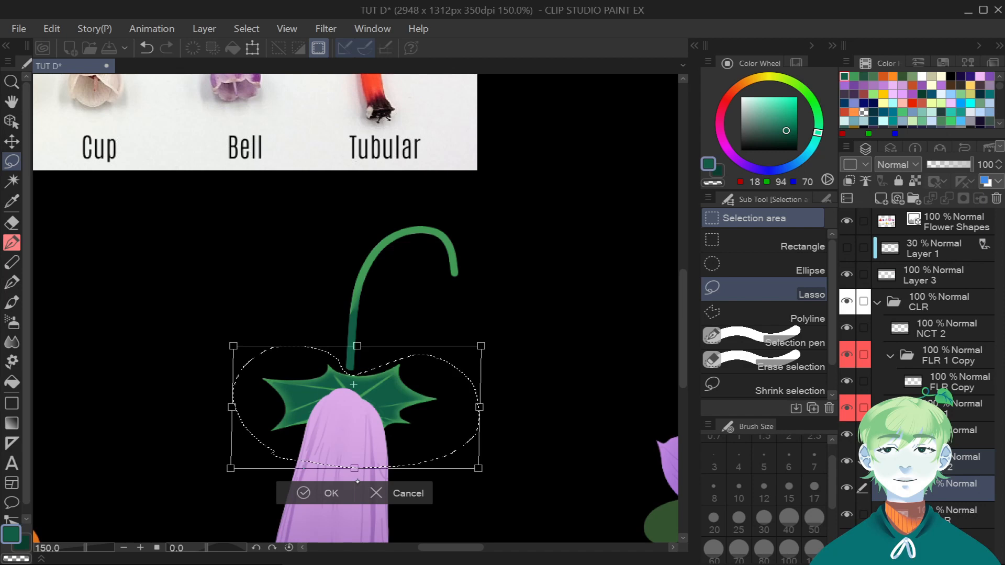
{"action": "key", "text": "Return"}
Lasso the bell flower's stem and move it so its base meets the top of the spiky leaf.
{"action": "mouse_move", "coordinate": [487, 203]}
{"action": "left_mouse_down"}
{"action": "mouse_move", "coordinate": [351, 234]}
{"action": "mouse_move", "coordinate": [348, 366]}
{"action": "mouse_move", "coordinate": [496, 236]}
{"action": "left_mouse_up"}
{"action": "left_click", "coordinate": [12, 141]}
{"action": "scroll", "coordinate": [390, 293], "scroll_direction": "up", "scroll_amount": 3}
{"action": "scroll", "coordinate": [390, 293], "scroll_direction": "down", "scroll_amount": 5}
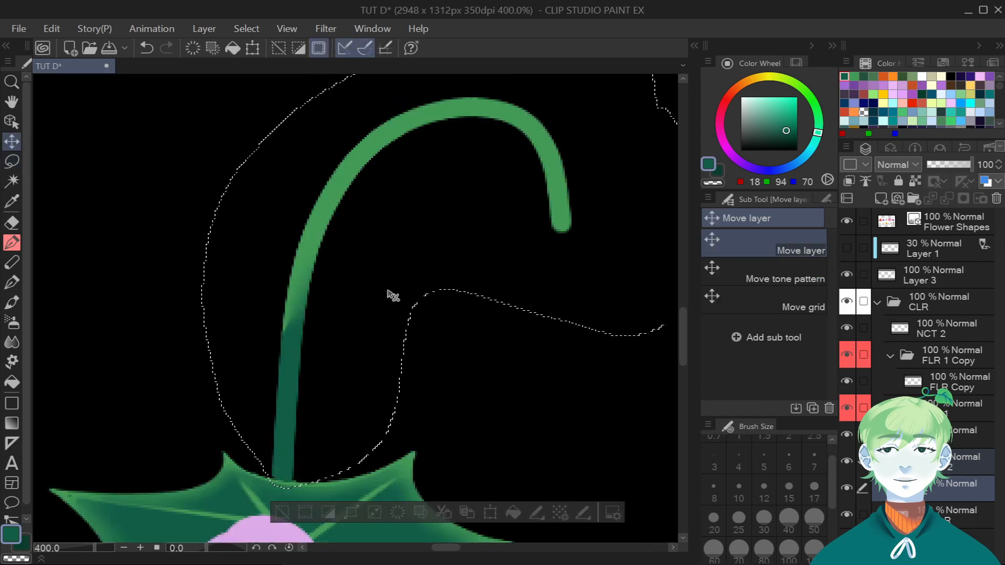
{"action": "key", "text": "ctrl+d"}
{"action": "scroll", "coordinate": [377, 337], "scroll_direction": "down", "scroll_amount": 2}
{"action": "scroll", "coordinate": [377, 338], "scroll_direction": "up", "scroll_amount": 3}
Outline the spiky leaf's left section with a Polyline selection and apply a light green (148, 229, 114) foreground-to-transparent gradient from its outer edge.
{"action": "key", "text": "m"}
{"action": "scroll", "coordinate": [286, 314], "scroll_direction": "up", "scroll_amount": 1}
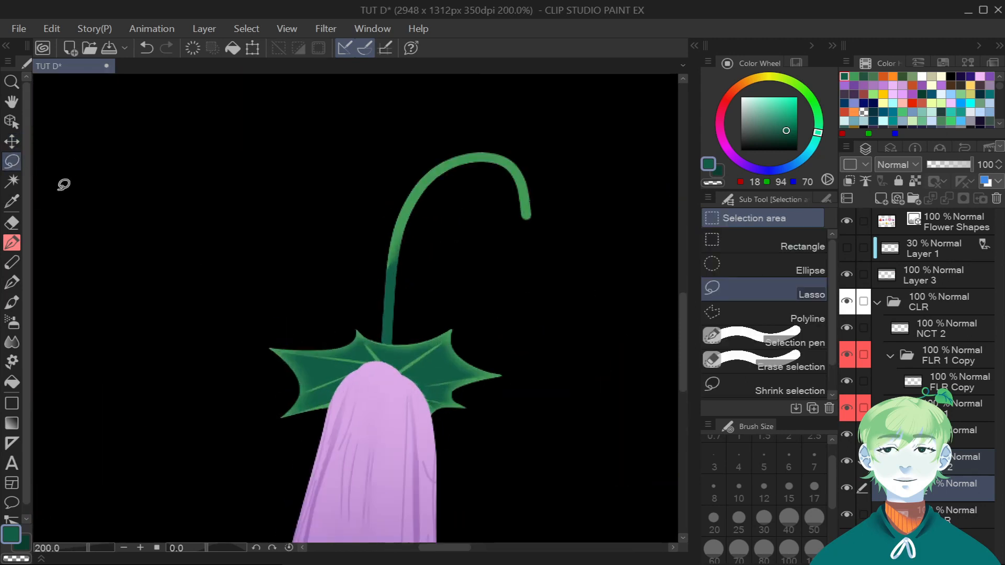
{"action": "left_click", "coordinate": [806, 314]}
{"action": "left_click", "coordinate": [264, 346]}
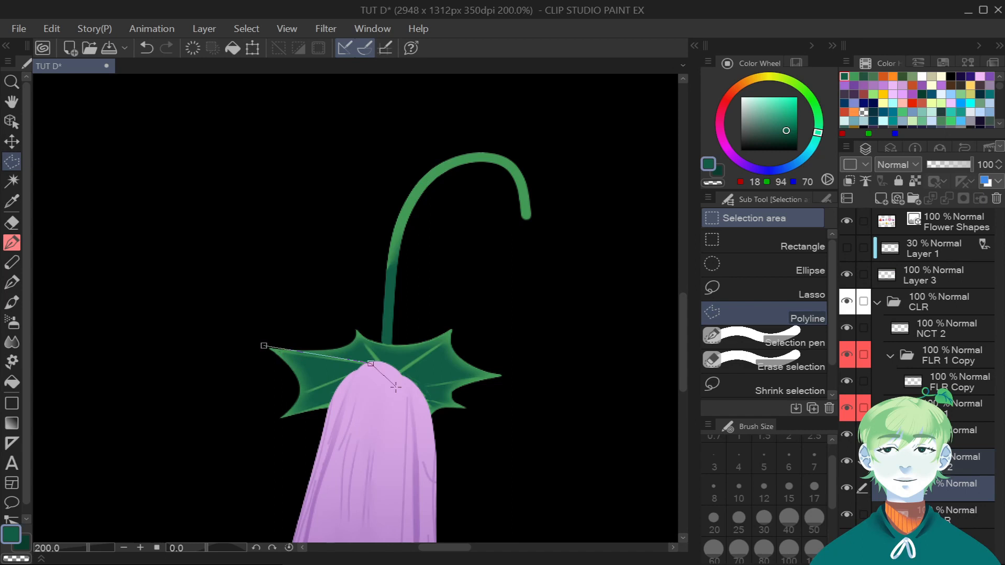
{"action": "left_click", "coordinate": [229, 462]}
{"action": "left_click", "coordinate": [264, 345]}
{"action": "left_click", "coordinate": [11, 423]}
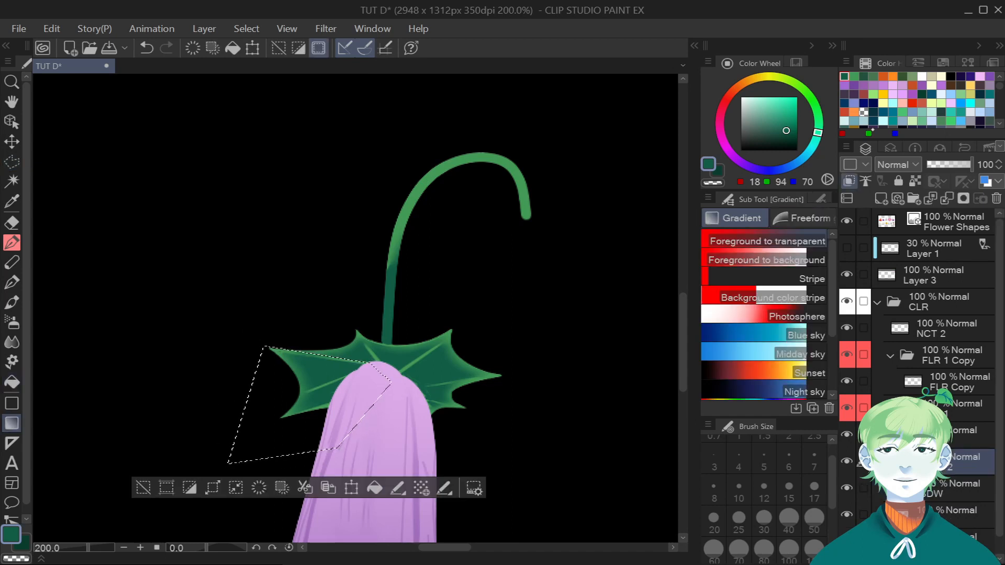
{"action": "left_click", "coordinate": [873, 94]}
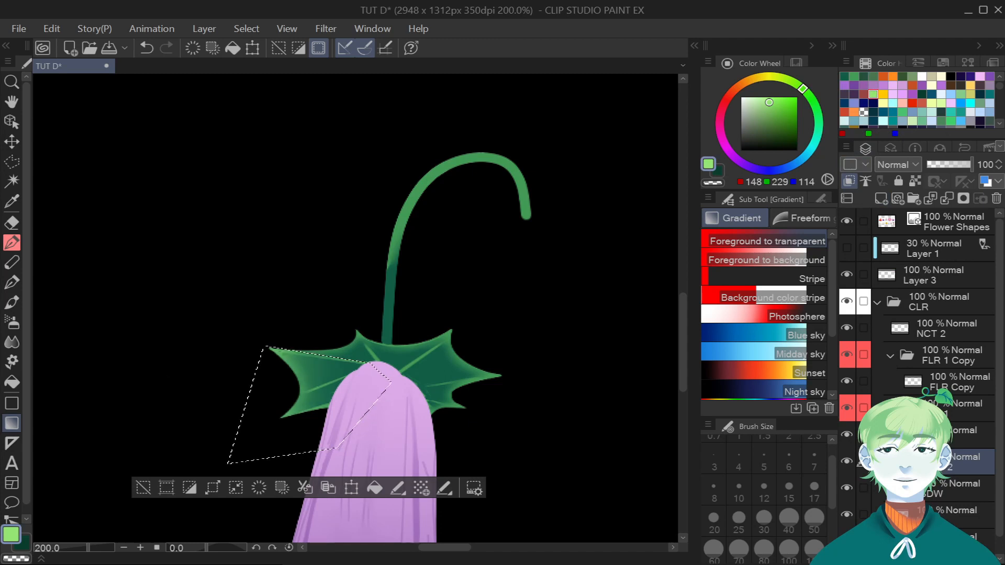
Select the spiky leaf's upper-left section with Polyline and add a light green gradient to its edge, then deselect.
{"action": "key", "text": "m"}
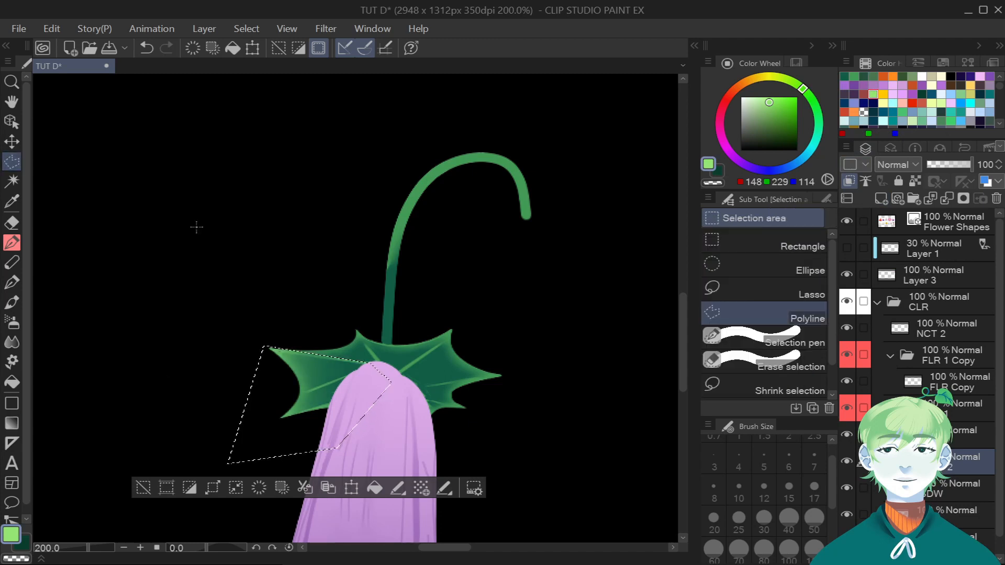
{"action": "key", "text": "ctrl+d"}
{"action": "left_click", "coordinate": [267, 346]}
{"action": "left_click", "coordinate": [372, 365]}
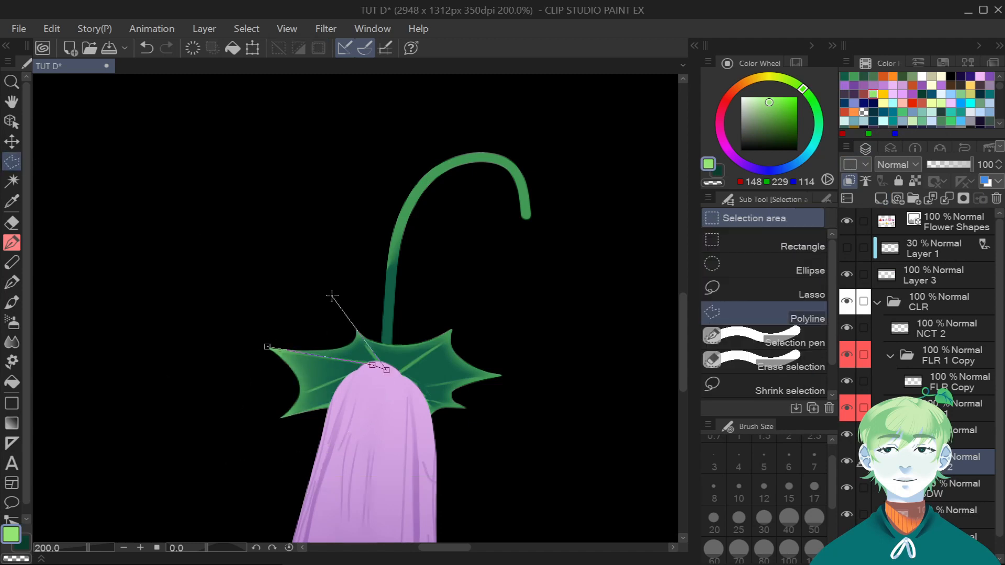
{"action": "left_click", "coordinate": [263, 343]}
{"action": "key", "text": "g"}
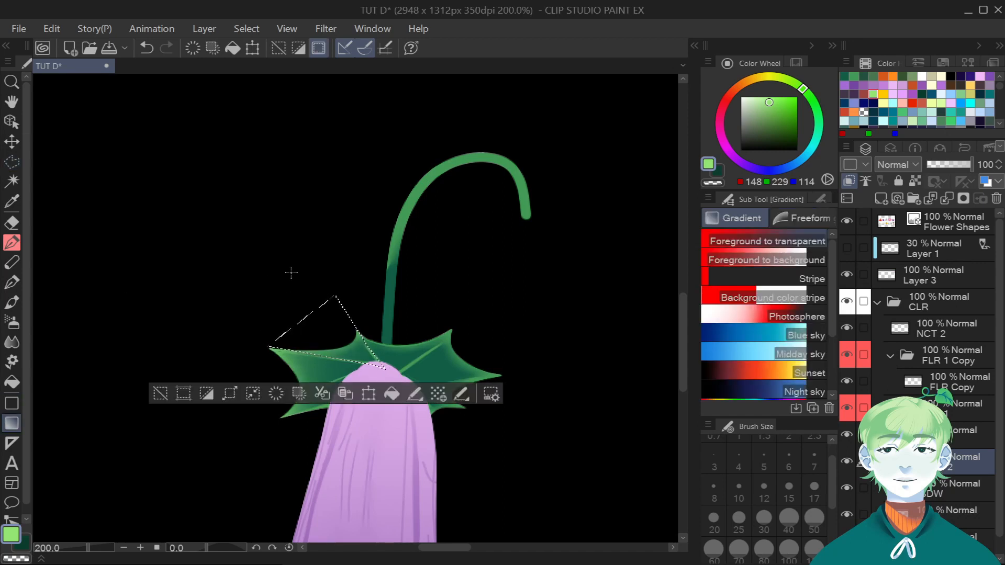
{"action": "key", "text": "ctrl+d"}
Select the spiky leaf's upper middle section beneath the stem and add the light green gradient along its edge.
{"action": "key", "text": "m"}
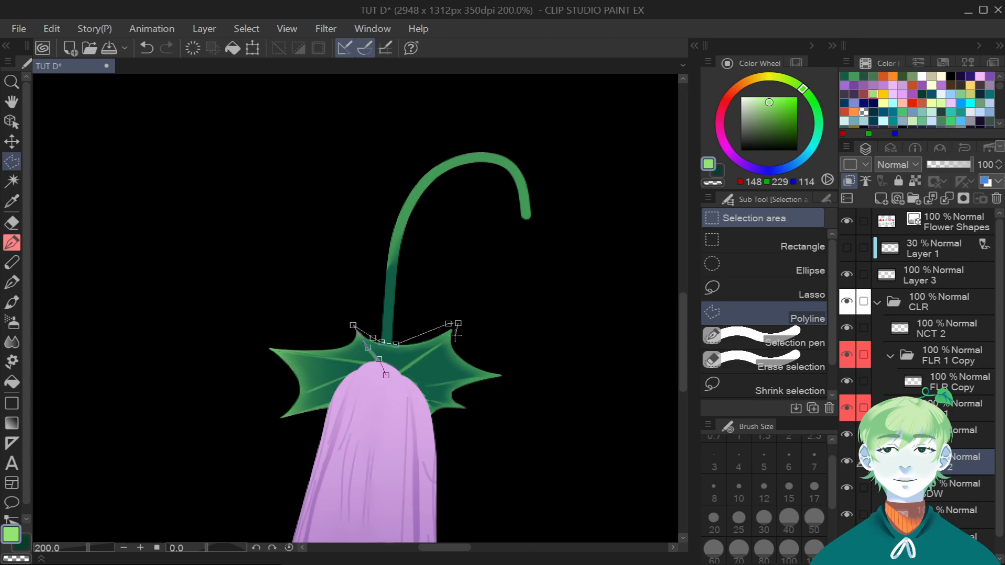
{"action": "left_click", "coordinate": [373, 363]}
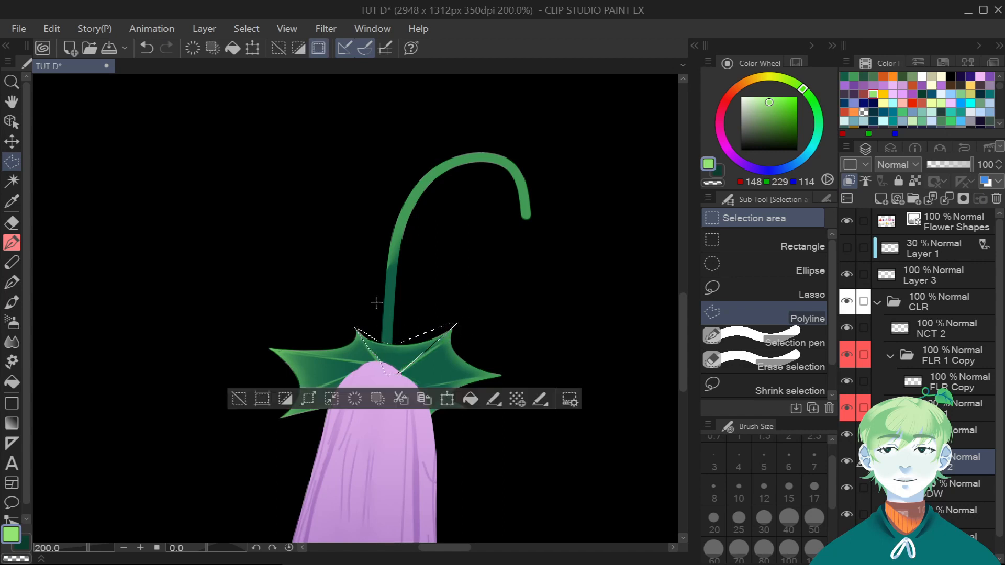
{"action": "key", "text": "g"}
{"action": "key", "text": "ctrl+d"}
{"action": "key", "text": "j"}
Select the spiky leaf's right section with Polyline, fade light green inward from its tip, and deselect.
{"action": "key", "text": "m"}
{"action": "left_click", "coordinate": [550, 370]}
{"action": "double_click", "coordinate": [399, 389]}
{"action": "key", "text": "g"}
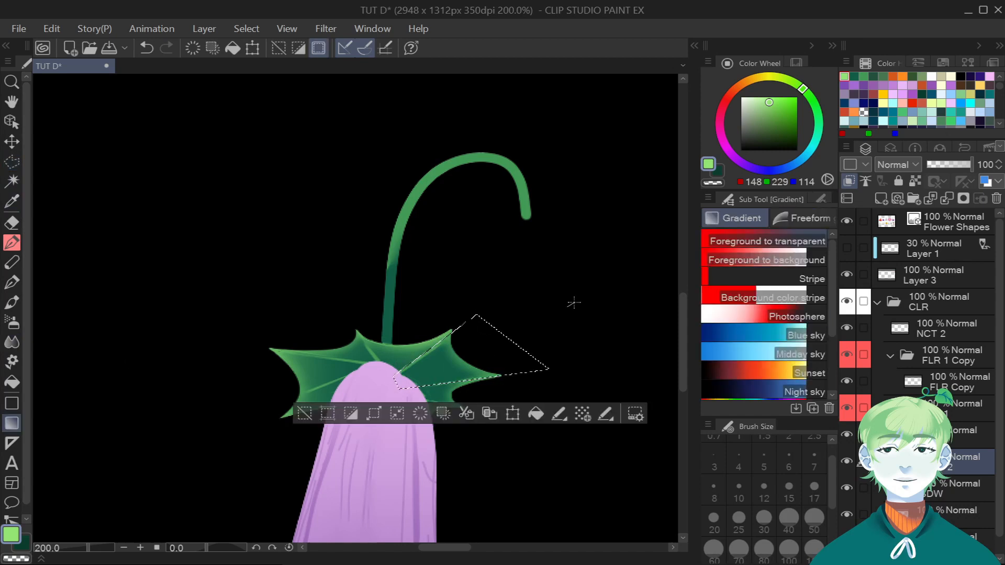
{"action": "left_click_drag", "start_coordinate": [504, 347], "coordinate": [458, 367]}
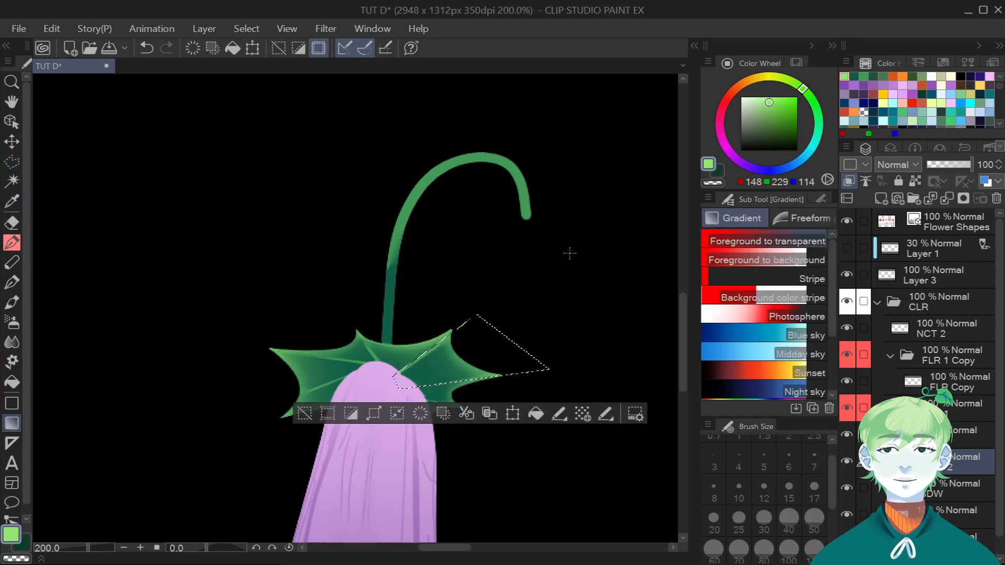
{"action": "key", "text": "ctrl+d"}
Sample the purple flower's leaf green, darken it to 18, 56, 31, and paint shading inside the right leaf on the shading layer.
{"action": "scroll", "coordinate": [596, 243], "scroll_direction": "down", "scroll_amount": 4}
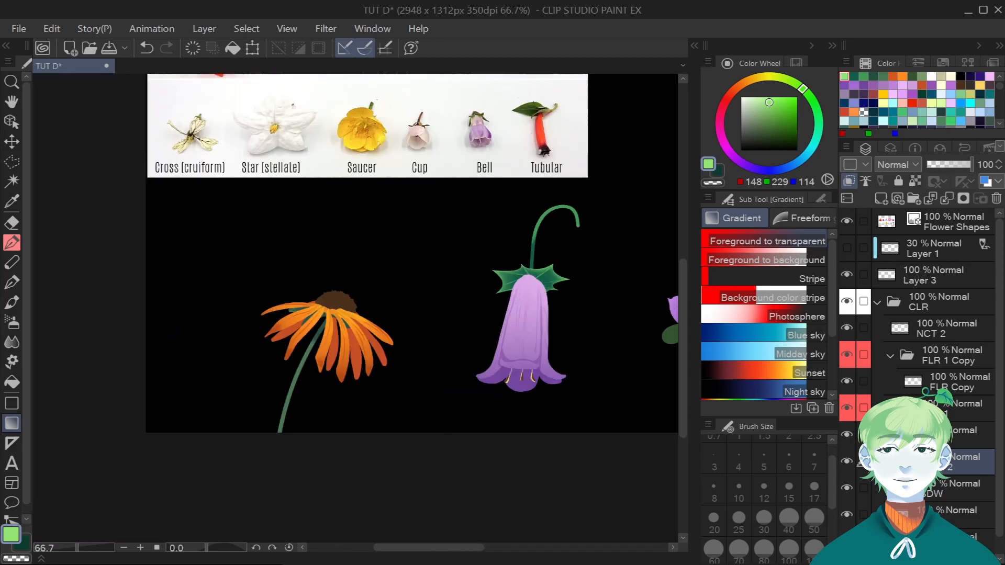
{"action": "left_click_drag", "start_coordinate": [446, 550], "coordinate": [514, 552]}
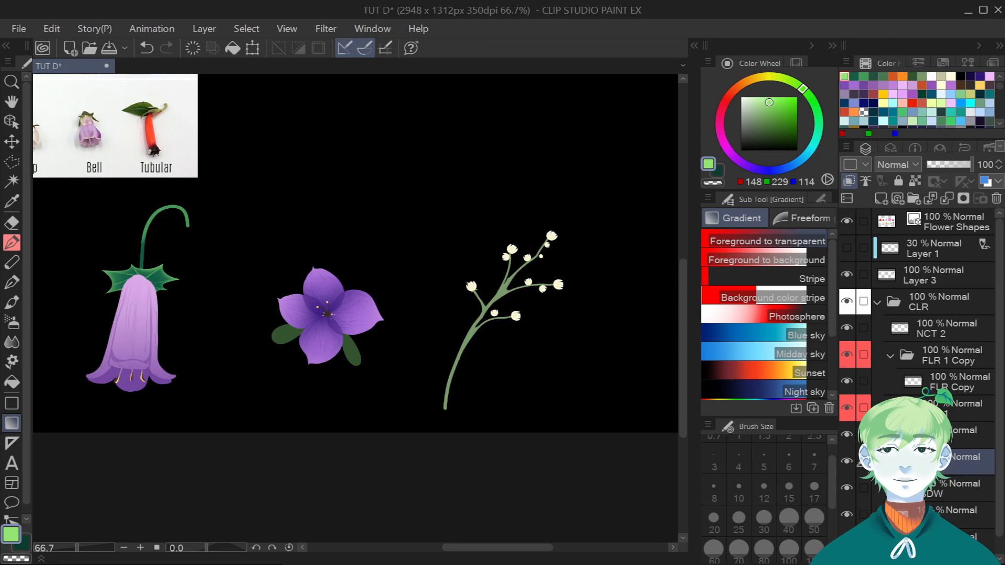
{"action": "left_click", "coordinate": [922, 516]}
{"action": "left_click", "coordinate": [11, 201]}
{"action": "scroll", "coordinate": [354, 363], "scroll_direction": "up", "scroll_amount": 1}
{"action": "left_click", "coordinate": [354, 361]}
{"action": "scroll", "coordinate": [335, 297], "scroll_direction": "up", "scroll_amount": 2}
{"action": "left_click", "coordinate": [780, 138]}
{"action": "left_click", "coordinate": [930, 488]}
{"action": "left_click", "coordinate": [11, 242]}
{"action": "key", "text": "bracketright"}
{"action": "key", "text": "bracketright"}
{"action": "key", "text": "bracketright"}
{"action": "key", "text": "bracketright"}
{"action": "key", "text": "bracketright"}
{"action": "scroll", "coordinate": [355, 309], "scroll_direction": "up", "scroll_amount": 2}
{"action": "mouse_move", "coordinate": [342, 322]}
{"action": "left_mouse_down"}
{"action": "mouse_move", "coordinate": [357, 375]}
{"action": "mouse_move", "coordinate": [350, 355]}
{"action": "mouse_move", "coordinate": [401, 479]}
{"action": "mouse_move", "coordinate": [424, 456]}
{"action": "mouse_move", "coordinate": [367, 347]}
{"action": "mouse_move", "coordinate": [386, 428]}
{"action": "mouse_move", "coordinate": [411, 459]}
{"action": "mouse_move", "coordinate": [393, 490]}
{"action": "mouse_move", "coordinate": [437, 500]}
{"action": "left_mouse_up"}
Blend the right leaf's dark shading into its lighter rim with the Blur tool at brush size 50.
{"action": "key", "text": "j"}
{"action": "scroll", "coordinate": [440, 459], "scroll_direction": "down", "scroll_amount": 3}
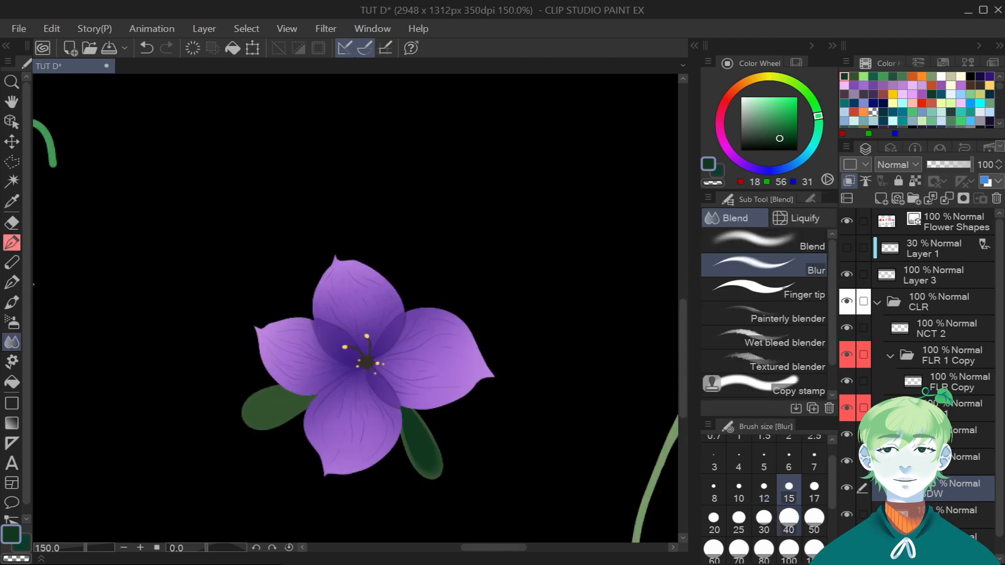
{"action": "key", "text": "bracketright"}
{"action": "key", "text": "bracketright"}
{"action": "key", "text": "bracketright"}
{"action": "key", "text": "bracketright"}
{"action": "key", "text": "bracketright"}
{"action": "key", "text": "bracketright"}
{"action": "key", "text": "ctrl+z"}
{"action": "left_click_drag", "start_coordinate": [454, 439], "coordinate": [460, 453]}
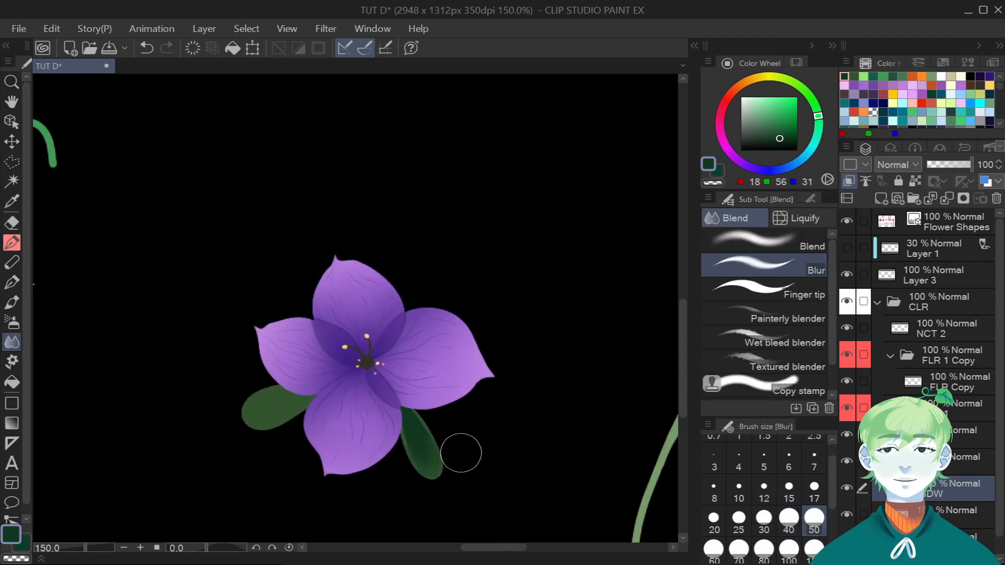
Paint dark green shading inside the purple flower's left leaf and blur it into the rim at brush size 50.
{"action": "left_click", "coordinate": [12, 243]}
{"action": "scroll", "coordinate": [285, 399], "scroll_direction": "up", "scroll_amount": 3}
{"action": "mouse_move", "coordinate": [291, 379]}
{"action": "left_mouse_down"}
{"action": "mouse_move", "coordinate": [204, 417]}
{"action": "mouse_move", "coordinate": [242, 460]}
{"action": "mouse_move", "coordinate": [367, 395]}
{"action": "mouse_move", "coordinate": [272, 397]}
{"action": "mouse_move", "coordinate": [306, 423]}
{"action": "mouse_move", "coordinate": [355, 375]}
{"action": "left_mouse_up"}
{"action": "key", "text": "j"}
{"action": "scroll", "coordinate": [143, 411], "scroll_direction": "down", "scroll_amount": 3}
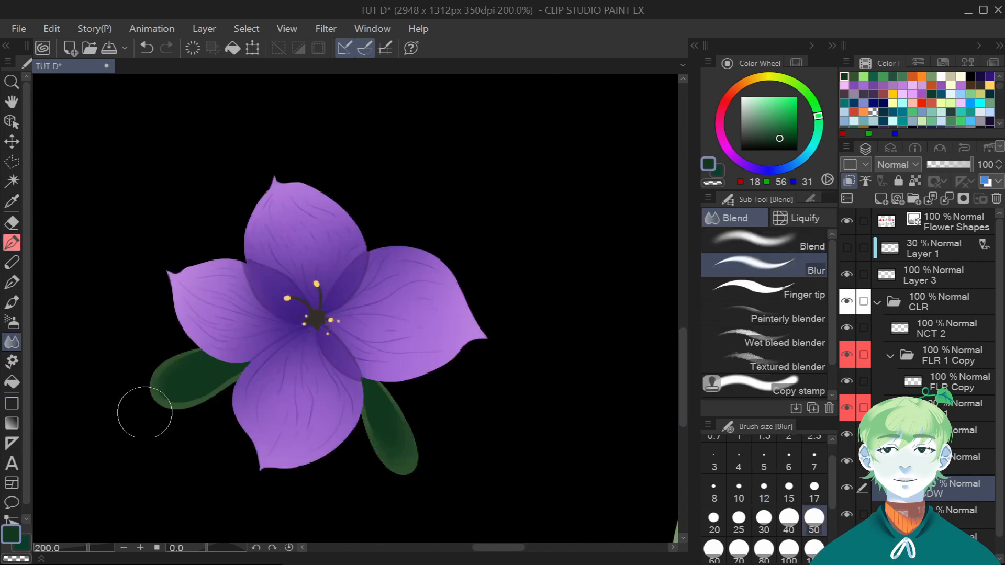
{"action": "scroll", "coordinate": [178, 314], "scroll_direction": "down", "scroll_amount": 1}
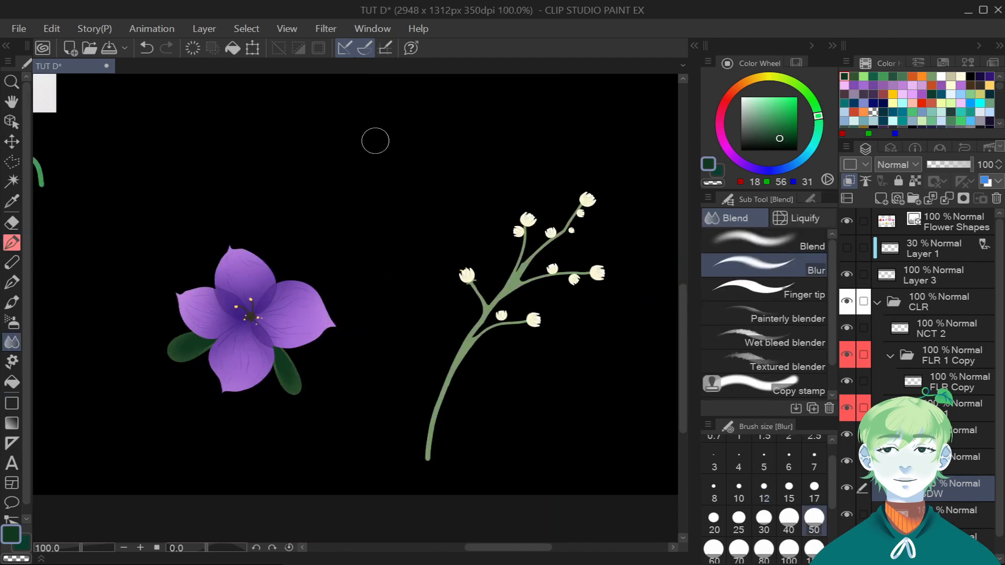
Carve a central vein and the first side veins into the right leaf's shading with the Hard eraser at size 10.
{"action": "left_click", "coordinate": [12, 223]}
{"action": "left_click", "coordinate": [739, 490]}
{"action": "scroll", "coordinate": [280, 348], "scroll_direction": "up", "scroll_amount": 4}
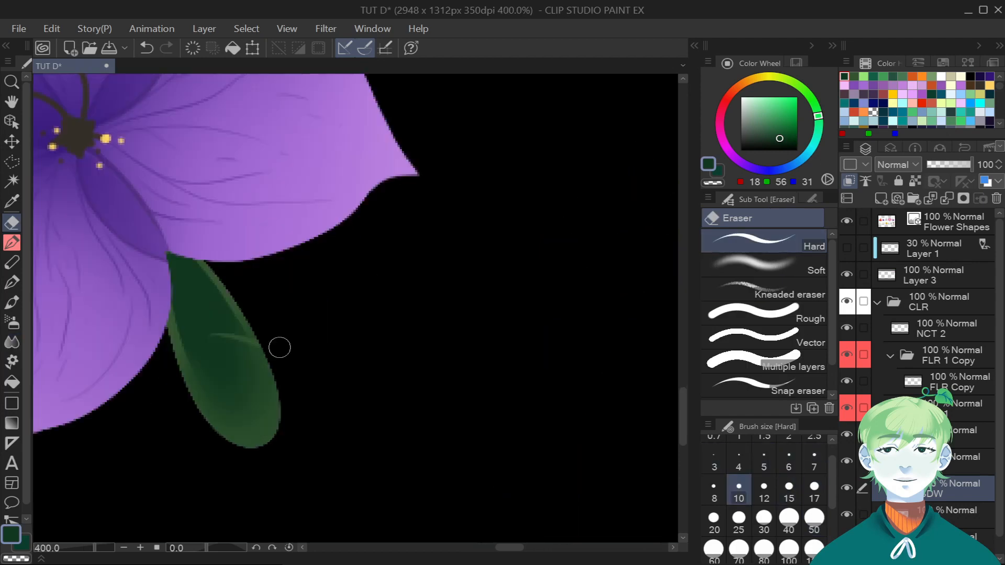
{"action": "left_click_drag", "start_coordinate": [193, 309], "coordinate": [208, 294]}
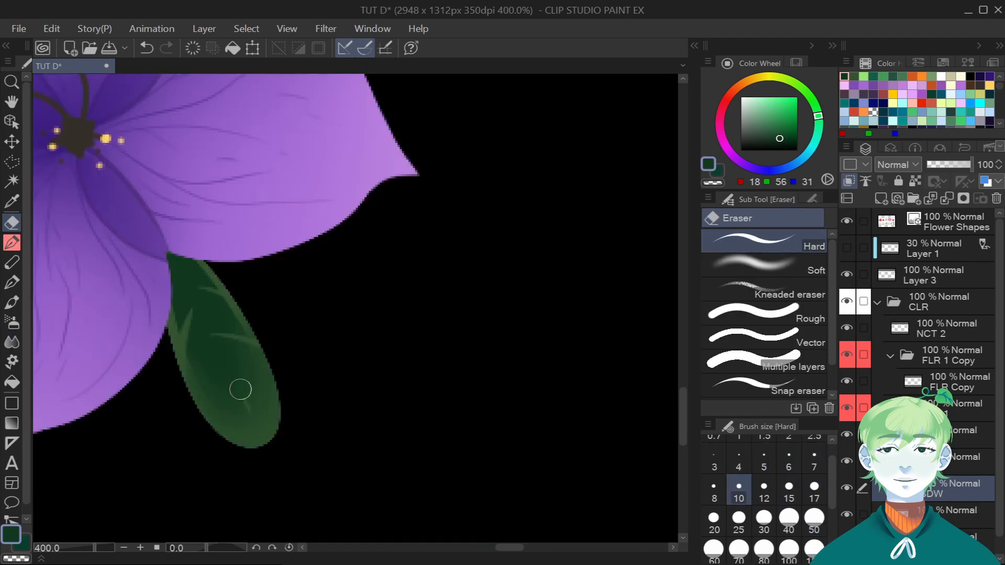
{"action": "left_click_drag", "start_coordinate": [240, 389], "coordinate": [170, 257]}
{"action": "scroll", "coordinate": [157, 231], "scroll_direction": "down", "scroll_amount": 4}
{"action": "scroll", "coordinate": [141, 205], "scroll_direction": "up", "scroll_amount": 4}
{"action": "key", "text": "ctrl+z"}
{"action": "key", "text": "ctrl+z"}
{"action": "key", "text": "ctrl+z"}
{"action": "key", "text": "ctrl+y"}
{"action": "key", "text": "ctrl+y"}
{"action": "key", "text": "ctrl+y"}
Erase the remaining side veins into the right leaf's shading and matching veins into the left leaf.
{"action": "left_click_drag", "start_coordinate": [276, 422], "coordinate": [227, 383]}
{"action": "left_click_drag", "start_coordinate": [205, 429], "coordinate": [211, 350]}
{"action": "key", "text": "ctrl+z"}
{"action": "mouse_move", "coordinate": [205, 422]}
{"action": "left_mouse_down"}
{"action": "mouse_move", "coordinate": [210, 348]}
{"action": "mouse_move", "coordinate": [254, 367]}
{"action": "mouse_move", "coordinate": [206, 327]}
{"action": "left_mouse_up"}
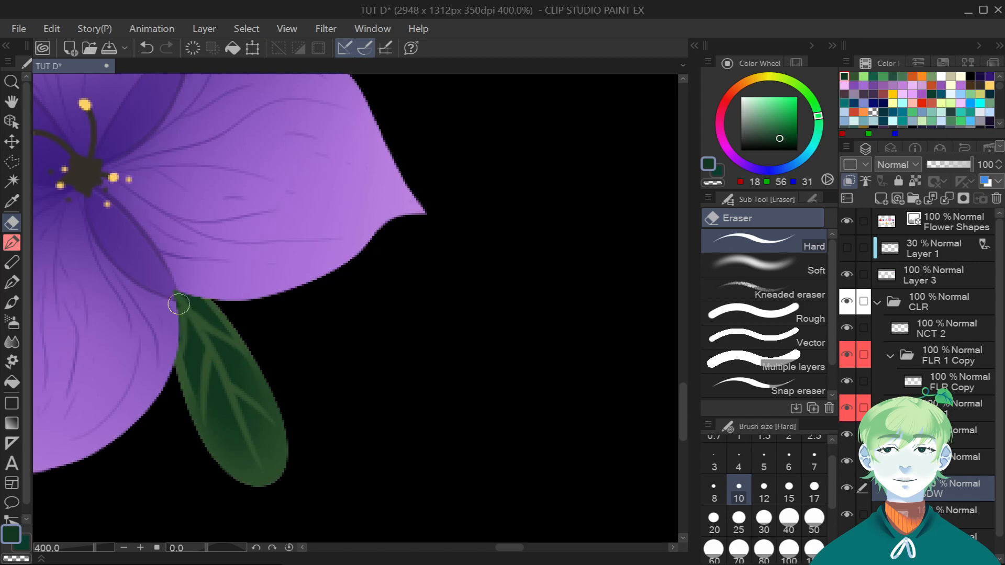
{"action": "scroll", "coordinate": [207, 327], "scroll_direction": "down", "scroll_amount": 6}
{"action": "scroll", "coordinate": [296, 277], "scroll_direction": "up", "scroll_amount": 5}
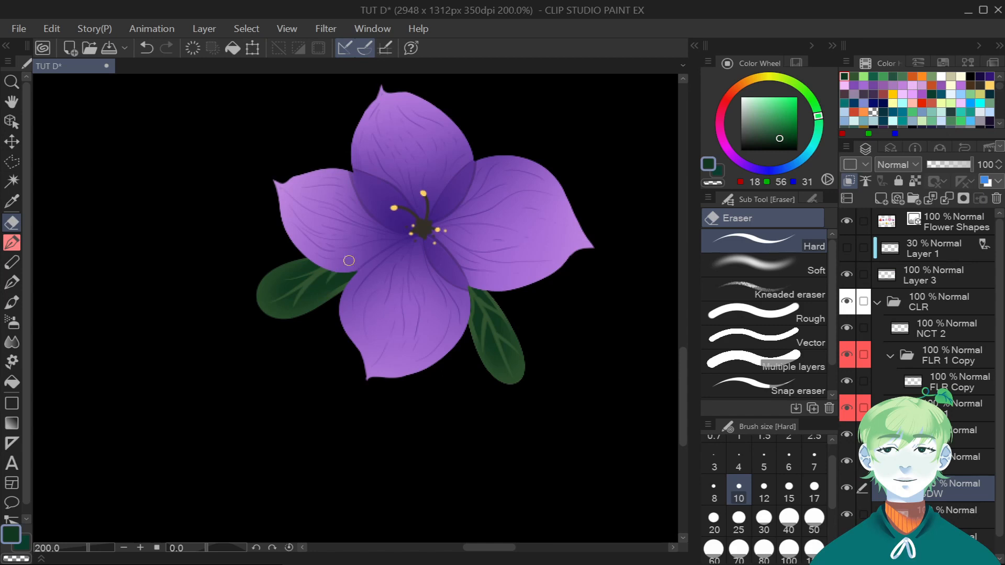
Shade the white sprig's stem below the upper-left buds with darker green (62, 116, 62) using the G-pen NP 2 at size 25.
{"action": "scroll", "coordinate": [350, 260], "scroll_direction": "down", "scroll_amount": 4}
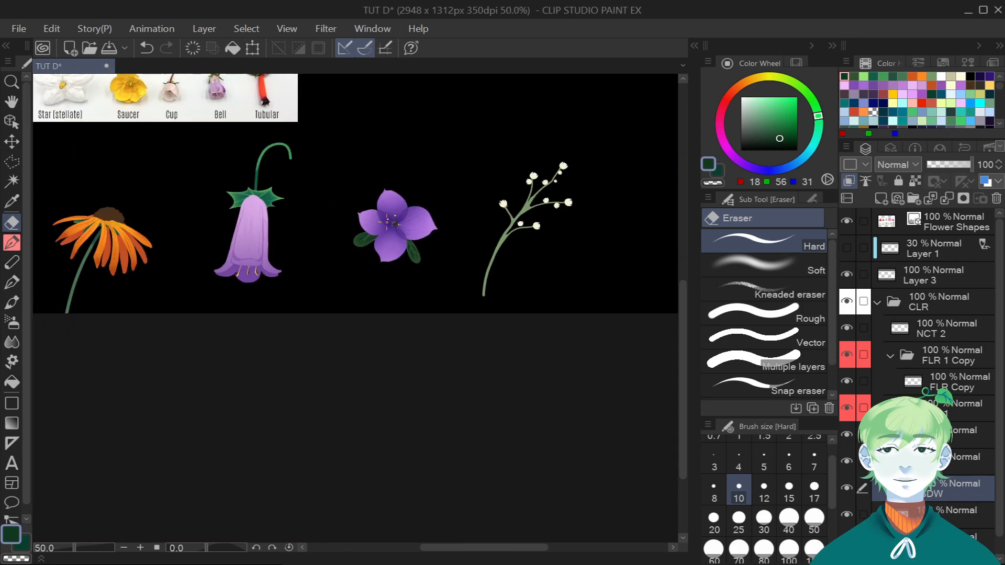
{"action": "scroll", "coordinate": [431, 191], "scroll_direction": "up", "scroll_amount": 3}
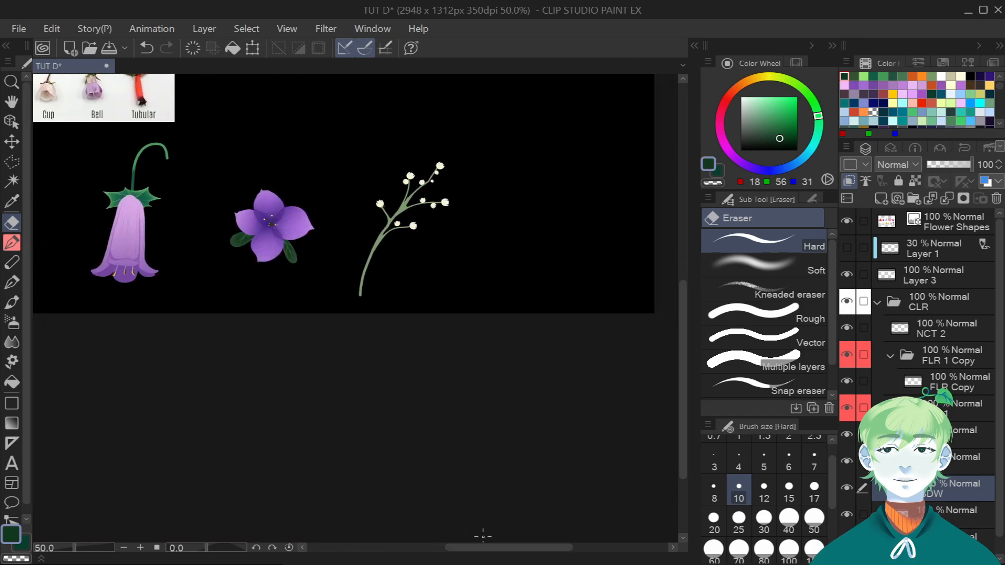
{"action": "key", "text": "i"}
{"action": "left_click", "coordinate": [428, 182]}
{"action": "scroll", "coordinate": [445, 160], "scroll_direction": "up", "scroll_amount": 3}
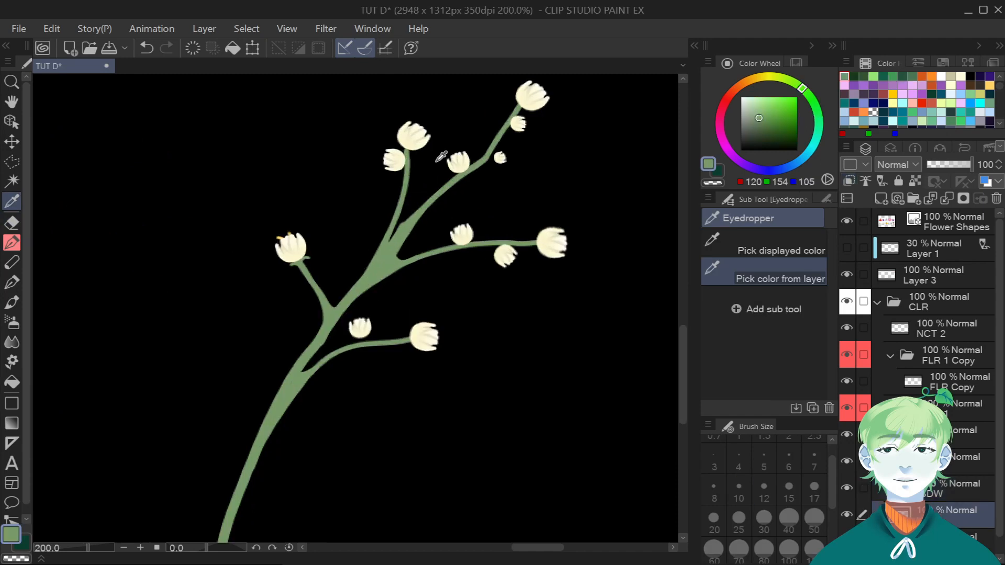
{"action": "left_click_drag", "start_coordinate": [803, 88], "coordinate": [812, 100]}
{"action": "left_click_drag", "start_coordinate": [759, 117], "coordinate": [767, 126]}
{"action": "left_click", "coordinate": [739, 521]}
{"action": "left_click_drag", "start_coordinate": [349, 182], "coordinate": [407, 142]}
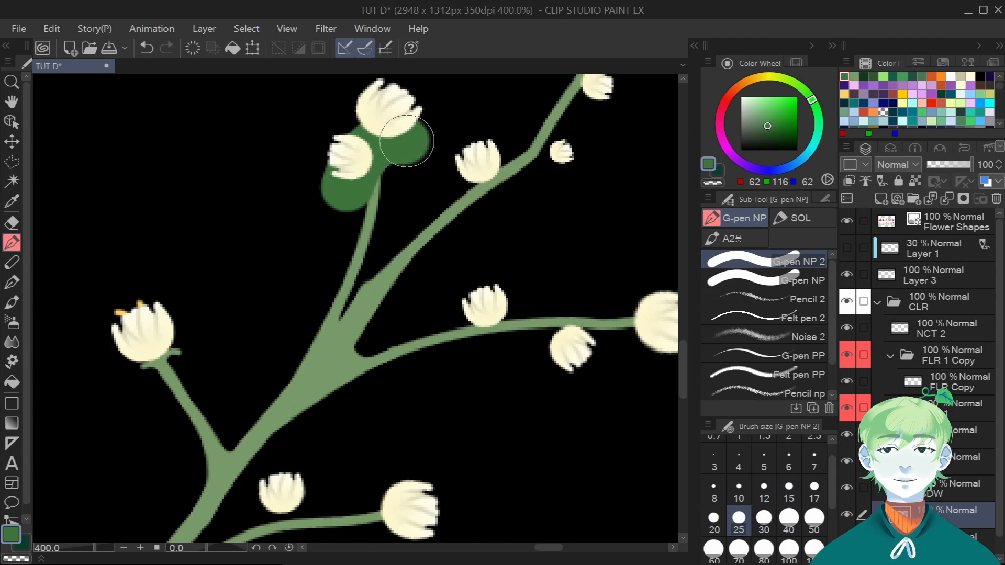
{"action": "key", "text": "ctrl+z"}
{"action": "key", "text": "alt+]"}
{"action": "mouse_move", "coordinate": [358, 175]}
{"action": "left_mouse_down"}
{"action": "mouse_move", "coordinate": [388, 135]}
{"action": "mouse_move", "coordinate": [386, 119]}
{"action": "left_mouse_up"}
{"action": "key", "text": "alt+["}
Draw small sepals under the sprig's two upper-left buds in muted green (120, 154, 105) with the G-pen NP 2 at size 4.
{"action": "left_click", "coordinate": [854, 77]}
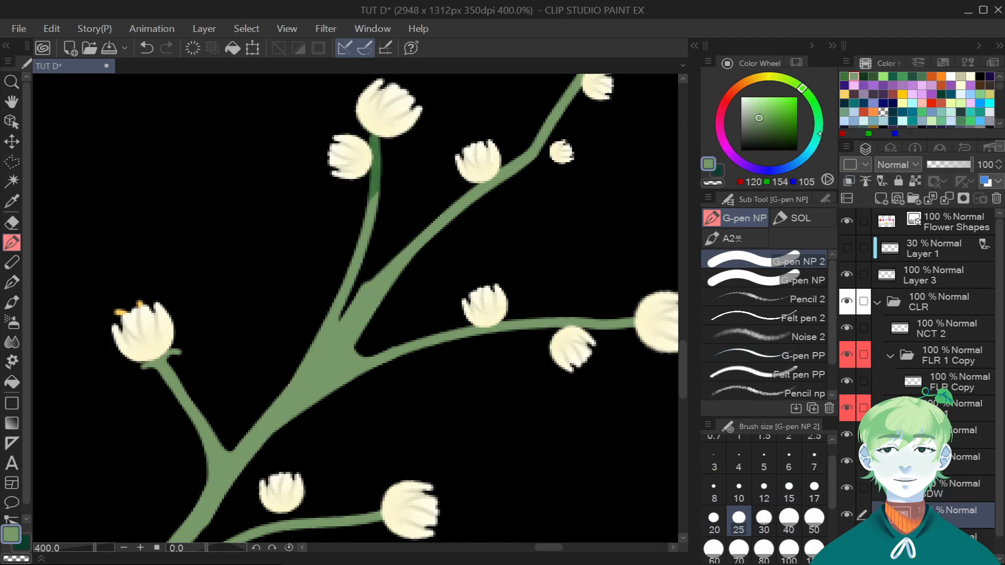
{"action": "left_click", "coordinate": [789, 458]}
{"action": "mouse_move", "coordinate": [367, 152]}
{"action": "left_mouse_down"}
{"action": "mouse_move", "coordinate": [378, 194]}
{"action": "mouse_move", "coordinate": [395, 185]}
{"action": "left_mouse_up"}
{"action": "left_click", "coordinate": [738, 461]}
{"action": "key", "text": "ctrl+z"}
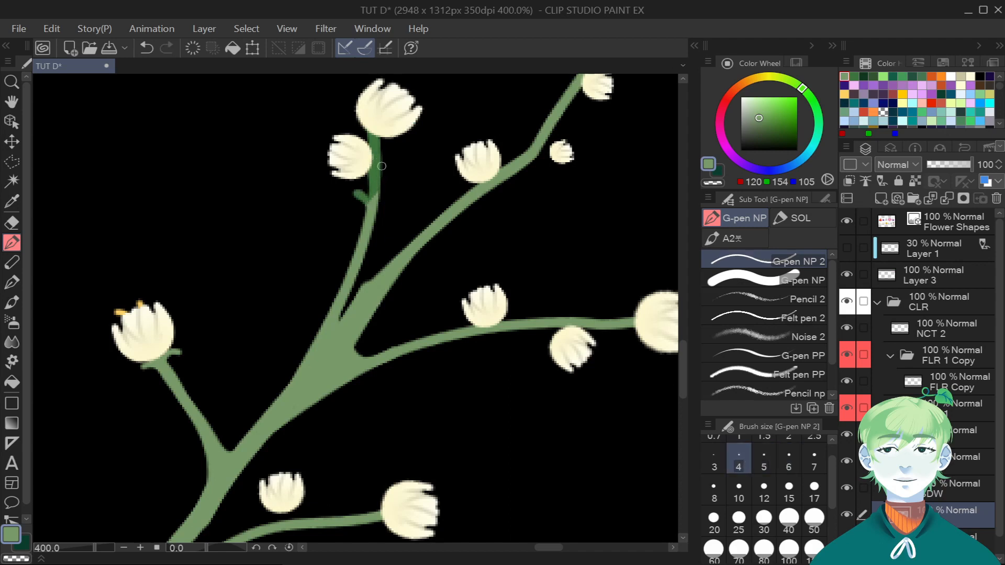
{"action": "left_click_drag", "start_coordinate": [380, 148], "coordinate": [397, 142]}
Add small green stalks and sepals beneath the buds on the sprig's upper-right and right branches.
{"action": "left_click_drag", "start_coordinate": [495, 185], "coordinate": [510, 194]}
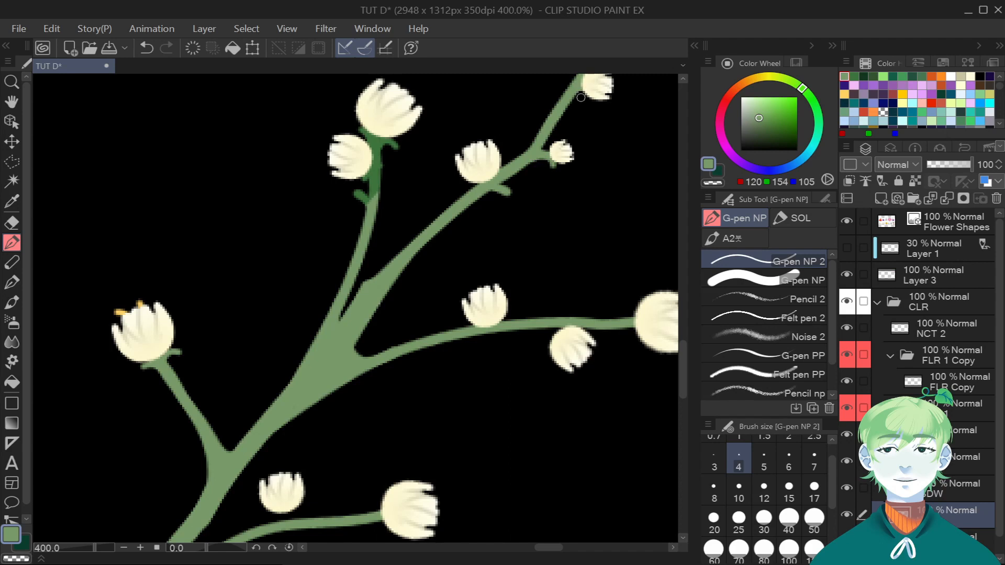
{"action": "left_click_drag", "start_coordinate": [554, 341], "coordinate": [531, 326]}
{"action": "mouse_move", "coordinate": [630, 317]}
{"action": "left_mouse_down"}
{"action": "mouse_move", "coordinate": [628, 300]}
{"action": "mouse_move", "coordinate": [632, 345]}
{"action": "left_mouse_up"}
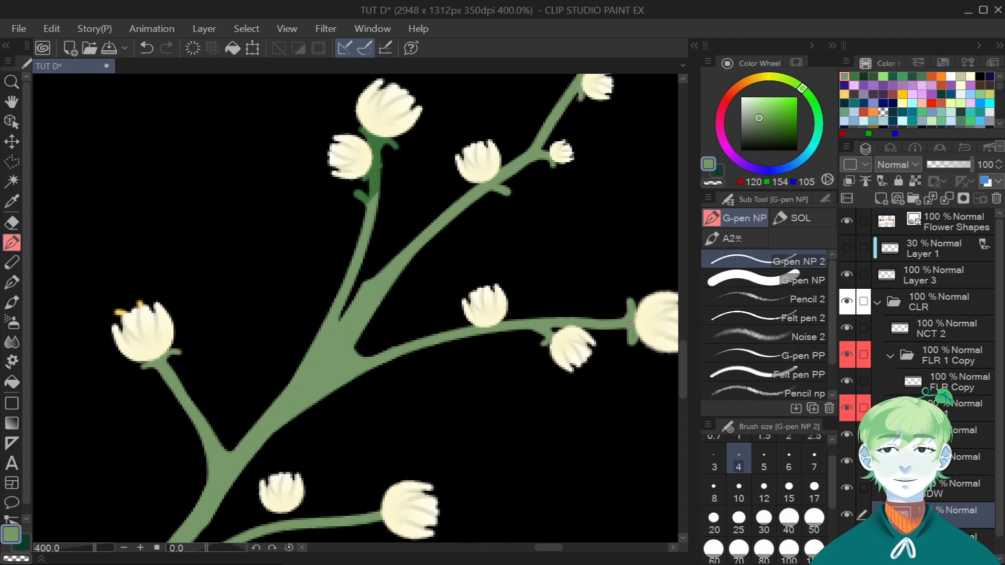
{"action": "scroll", "coordinate": [630, 314], "scroll_direction": "down", "scroll_amount": 2}
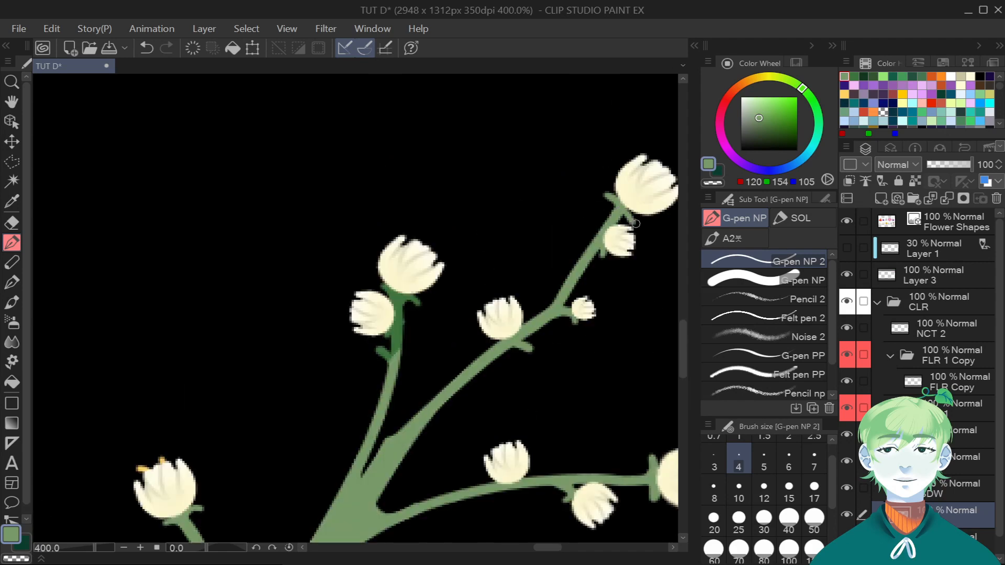
{"action": "scroll", "coordinate": [631, 220], "scroll_direction": "down", "scroll_amount": 1}
Draw green sepals at the base of the two buds on the sprig's lowest branch.
{"action": "scroll", "coordinate": [509, 380], "scroll_direction": "up", "scroll_amount": 7}
{"action": "mouse_move", "coordinate": [499, 387]}
{"action": "left_mouse_down"}
{"action": "mouse_move", "coordinate": [498, 362]}
{"action": "mouse_move", "coordinate": [491, 393]}
{"action": "mouse_move", "coordinate": [507, 398]}
{"action": "mouse_move", "coordinate": [497, 386]}
{"action": "mouse_move", "coordinate": [475, 394]}
{"action": "mouse_move", "coordinate": [483, 372]}
{"action": "mouse_move", "coordinate": [517, 370]}
{"action": "mouse_move", "coordinate": [500, 368]}
{"action": "mouse_move", "coordinate": [510, 376]}
{"action": "mouse_move", "coordinate": [525, 339]}
{"action": "left_mouse_up"}
{"action": "scroll", "coordinate": [518, 373], "scroll_direction": "down", "scroll_amount": 6}
{"action": "scroll", "coordinate": [568, 372], "scroll_direction": "up", "scroll_amount": 6}
{"action": "scroll", "coordinate": [533, 396], "scroll_direction": "down", "scroll_amount": 8}
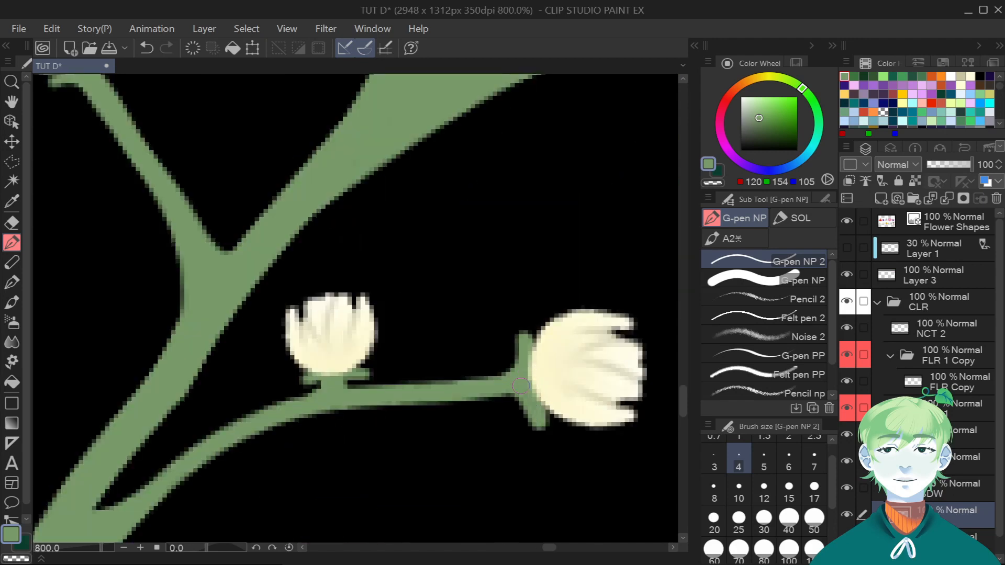
Trim the rounded stem ends of the bell flower and white sprig with the Rough eraser at size 15, and select the shading layer.
{"action": "key", "text": "e"}
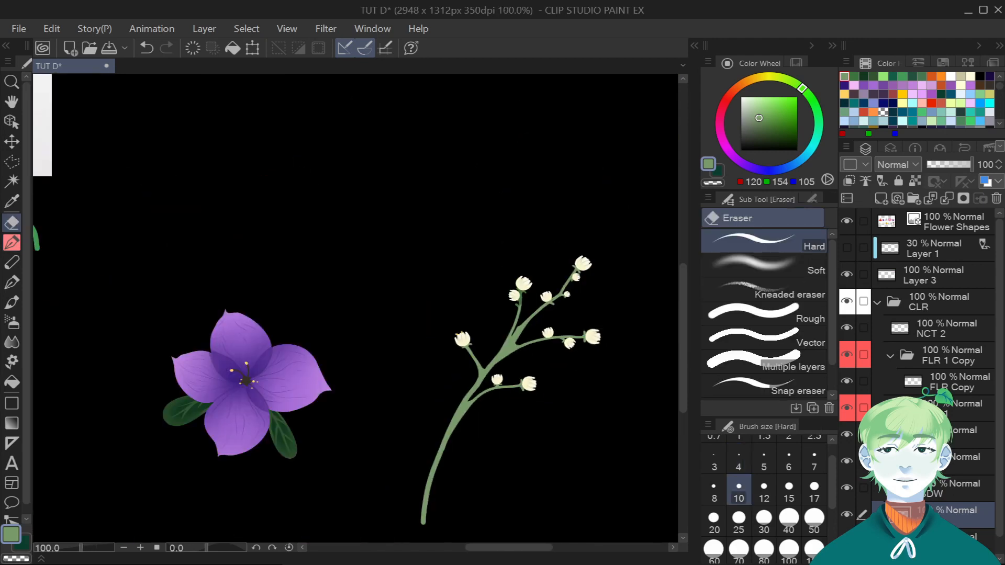
{"action": "left_click_drag", "start_coordinate": [532, 547], "coordinate": [491, 547]}
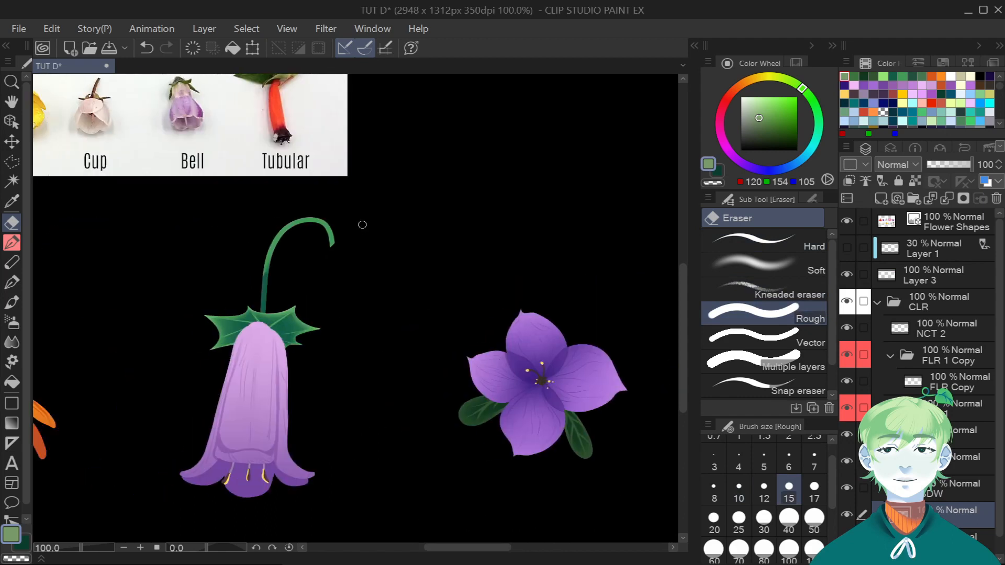
{"action": "left_click_drag", "start_coordinate": [468, 547], "coordinate": [517, 547]}
{"action": "left_click", "coordinate": [948, 489]}
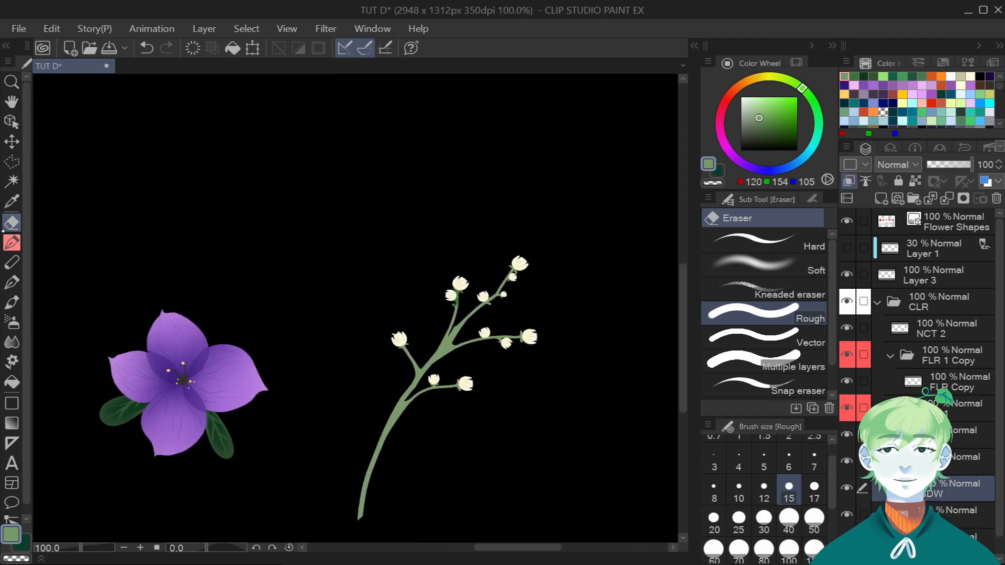
Shade the sprig's upper-left branch and the fork beside the right branch in dark green (68, 111, 68) with the G-pen NP 2 at size 4.
{"action": "left_click", "coordinate": [11, 242]}
{"action": "left_click_drag", "start_coordinate": [759, 118], "coordinate": [767, 124]}
{"action": "left_click", "coordinate": [808, 94]}
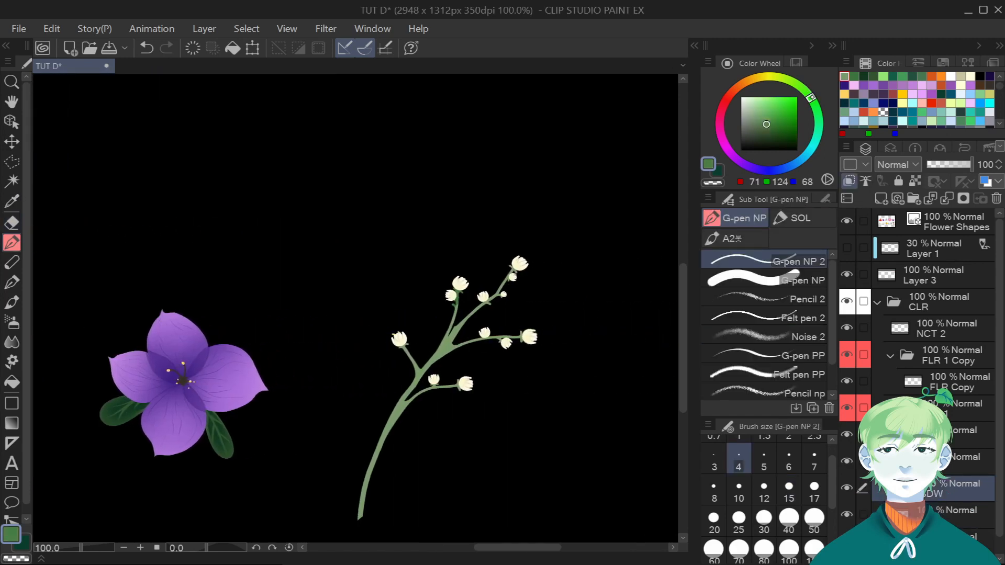
{"action": "key", "text": "g"}
{"action": "scroll", "coordinate": [458, 306], "scroll_direction": "up", "scroll_amount": 5}
{"action": "left_click", "coordinate": [813, 100]}
{"action": "left_click_drag", "start_coordinate": [770, 121], "coordinate": [764, 126]}
{"action": "left_click", "coordinate": [480, 253]}
{"action": "key", "text": "p"}
{"action": "scroll", "coordinate": [490, 248], "scroll_direction": "down", "scroll_amount": 5}
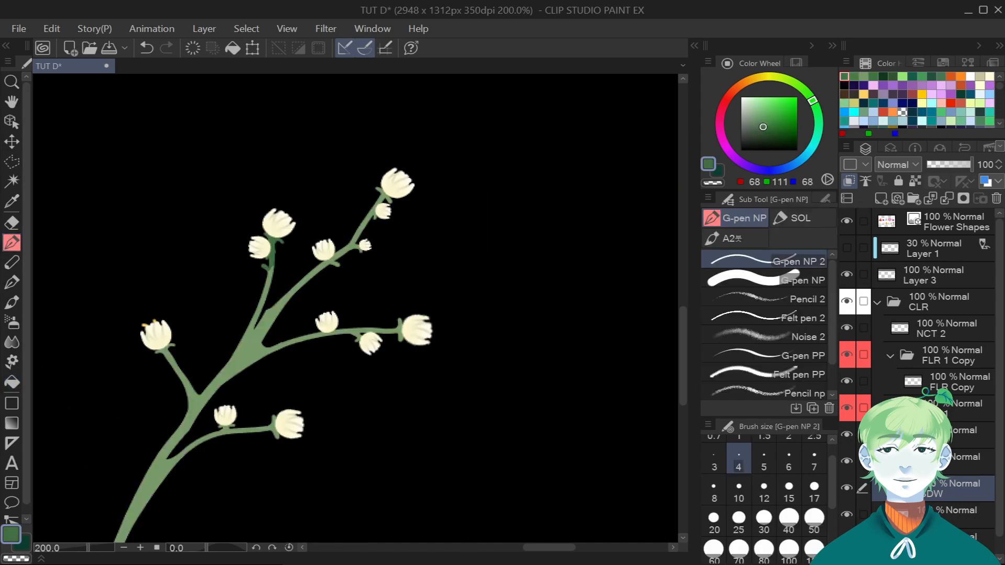
{"action": "scroll", "coordinate": [261, 341], "scroll_direction": "up", "scroll_amount": 5}
{"action": "mouse_move", "coordinate": [248, 356]}
{"action": "left_mouse_down"}
{"action": "mouse_move", "coordinate": [280, 353]}
{"action": "mouse_move", "coordinate": [250, 362]}
{"action": "left_mouse_up"}
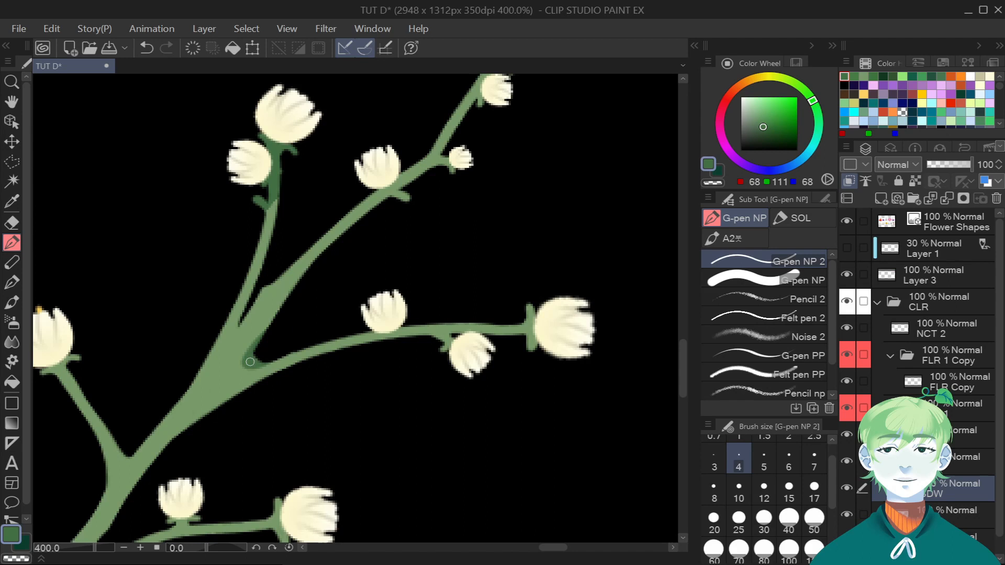
Darken the end of the sprig's upper-right branch below its buds with the G-pen NP 2 at size 12.
{"action": "left_click", "coordinate": [764, 487]}
{"action": "left_click_drag", "start_coordinate": [433, 163], "coordinate": [497, 65]}
{"action": "scroll", "coordinate": [353, 306], "scroll_direction": "down", "scroll_amount": 2}
{"action": "scroll", "coordinate": [395, 246], "scroll_direction": "up", "scroll_amount": 2}
{"action": "left_click_drag", "start_coordinate": [383, 231], "coordinate": [396, 203]}
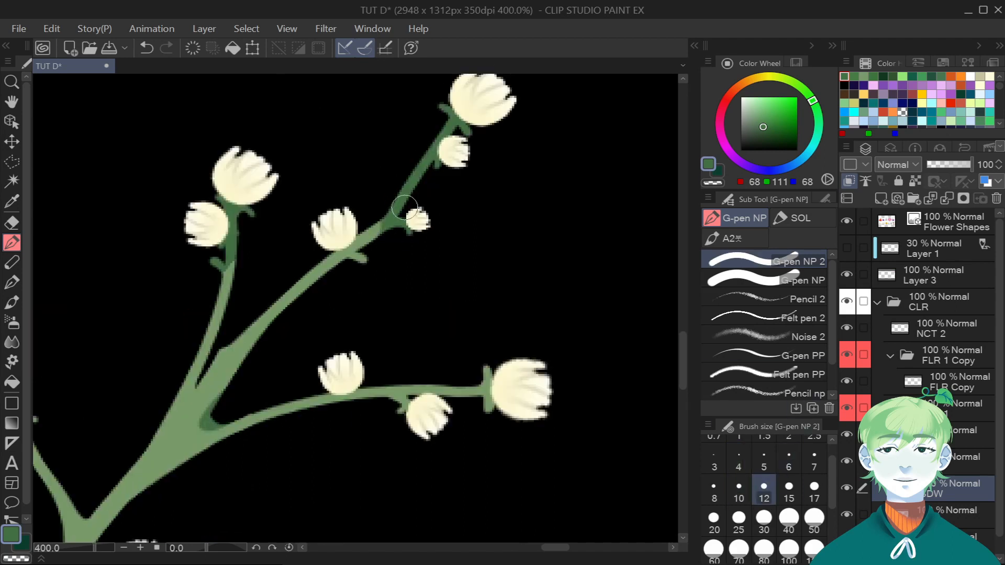
Shade the sprig's left branch and the whole lowest branch in the same dark green.
{"action": "scroll", "coordinate": [410, 209], "scroll_direction": "down", "scroll_amount": 2}
{"action": "scroll", "coordinate": [216, 333], "scroll_direction": "up", "scroll_amount": 2}
{"action": "scroll", "coordinate": [221, 321], "scroll_direction": "down", "scroll_amount": 2}
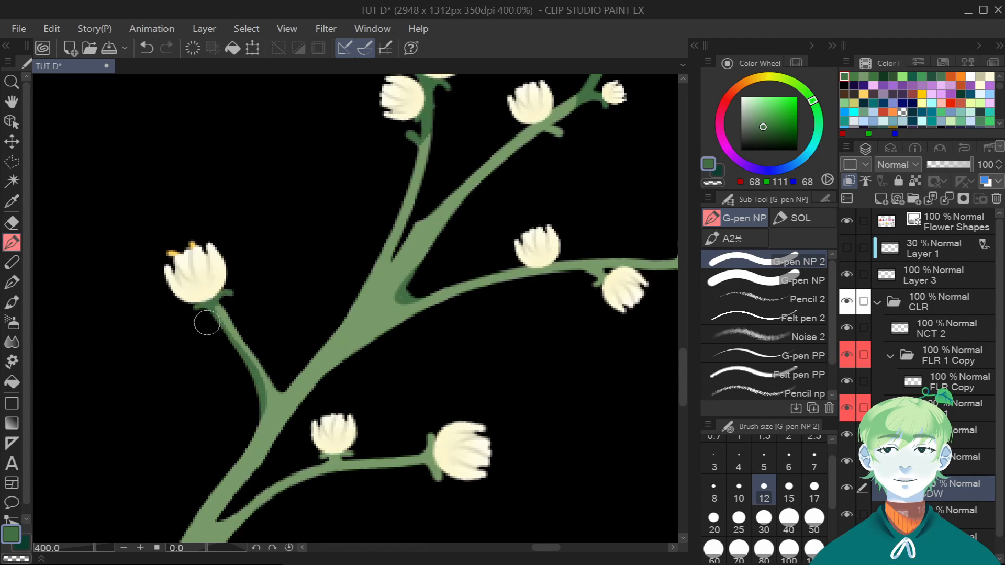
{"action": "scroll", "coordinate": [253, 303], "scroll_direction": "down", "scroll_amount": 1}
{"action": "scroll", "coordinate": [322, 367], "scroll_direction": "up", "scroll_amount": 3}
{"action": "left_click_drag", "start_coordinate": [317, 340], "coordinate": [266, 357]}
{"action": "scroll", "coordinate": [272, 301], "scroll_direction": "down", "scroll_amount": 2}
{"action": "scroll", "coordinate": [194, 366], "scroll_direction": "up", "scroll_amount": 2}
{"action": "mouse_move", "coordinate": [203, 356]}
{"action": "left_mouse_down"}
{"action": "mouse_move", "coordinate": [171, 424]}
{"action": "mouse_move", "coordinate": [256, 305]}
{"action": "mouse_move", "coordinate": [303, 288]}
{"action": "mouse_move", "coordinate": [362, 300]}
{"action": "left_mouse_up"}
{"action": "scroll", "coordinate": [366, 334], "scroll_direction": "down", "scroll_amount": 3}
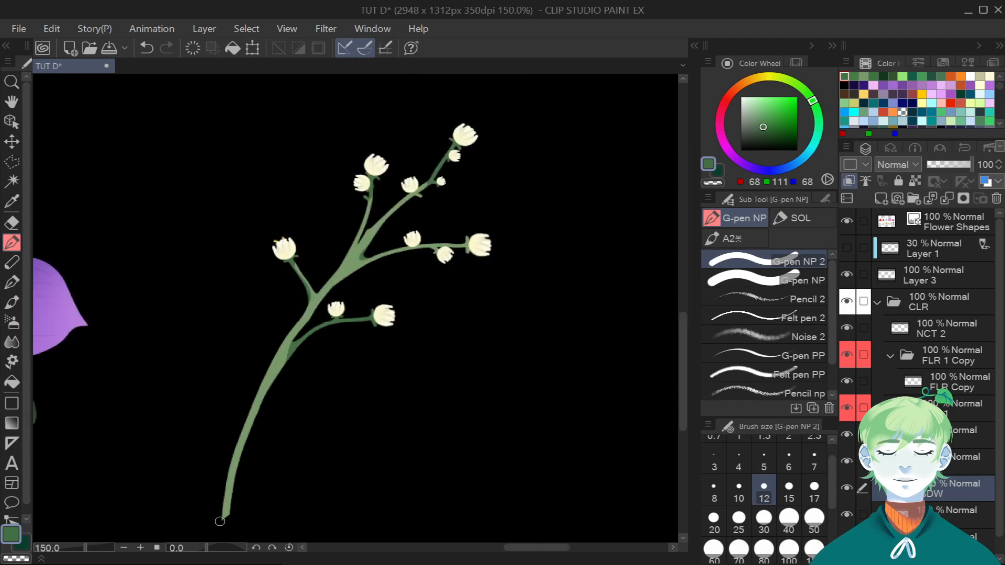
Soften the edges of the dark green branch shading with the Blur tool at size 30.
{"action": "left_click", "coordinate": [11, 342]}
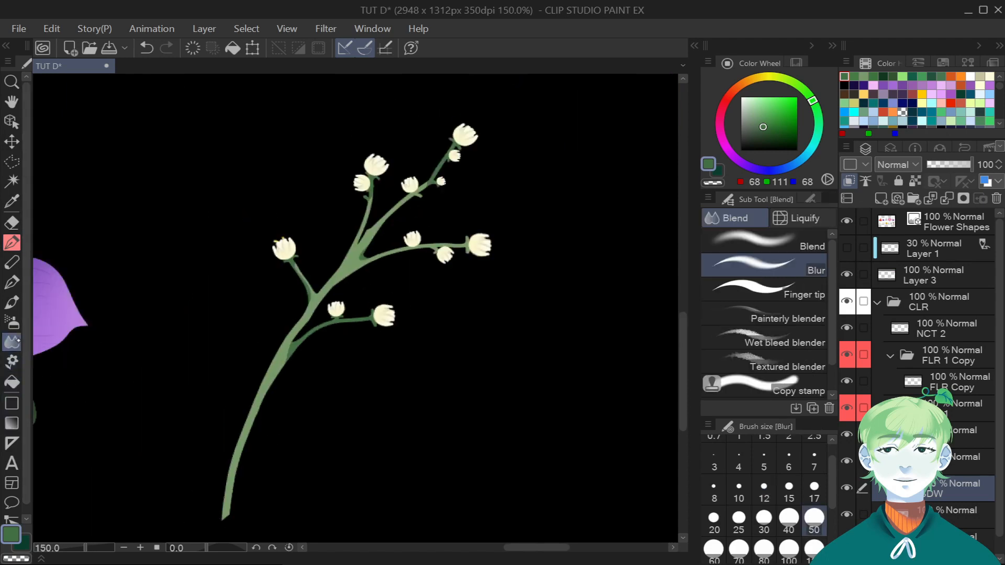
{"action": "scroll", "coordinate": [376, 224], "scroll_direction": "up", "scroll_amount": 3}
{"action": "left_click", "coordinate": [764, 517]}
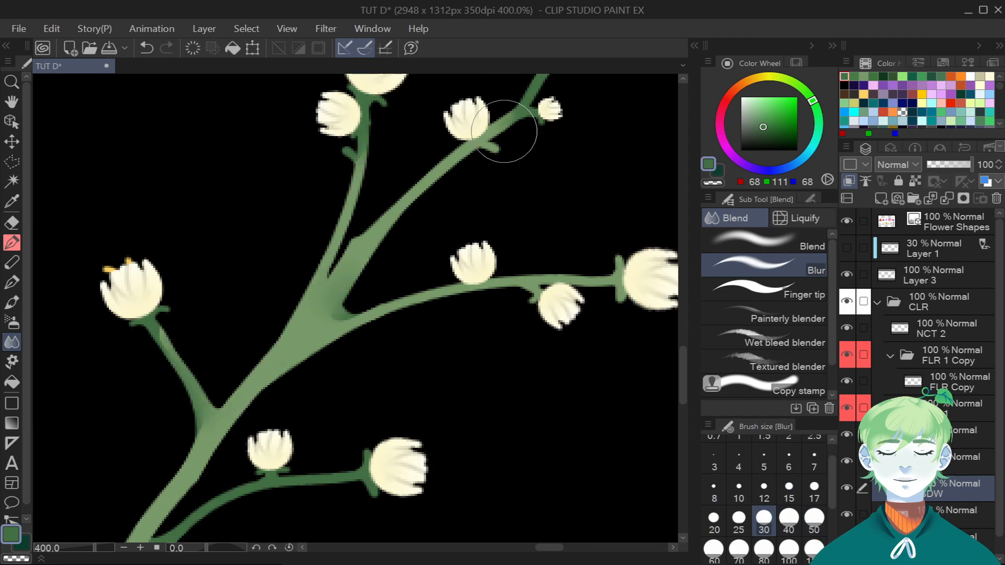
{"action": "scroll", "coordinate": [553, 260], "scroll_direction": "down", "scroll_amount": 2}
Add dark green shading to the end of the sprig's right branch and blur it into the lighter green.
{"action": "key", "text": "p"}
{"action": "scroll", "coordinate": [563, 256], "scroll_direction": "up", "scroll_amount": 2}
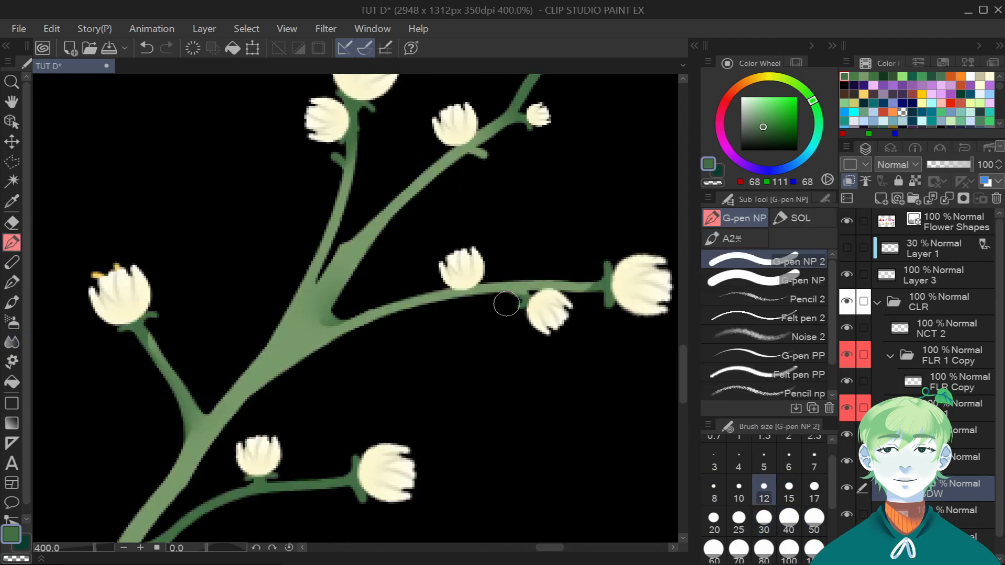
{"action": "key", "text": "j"}
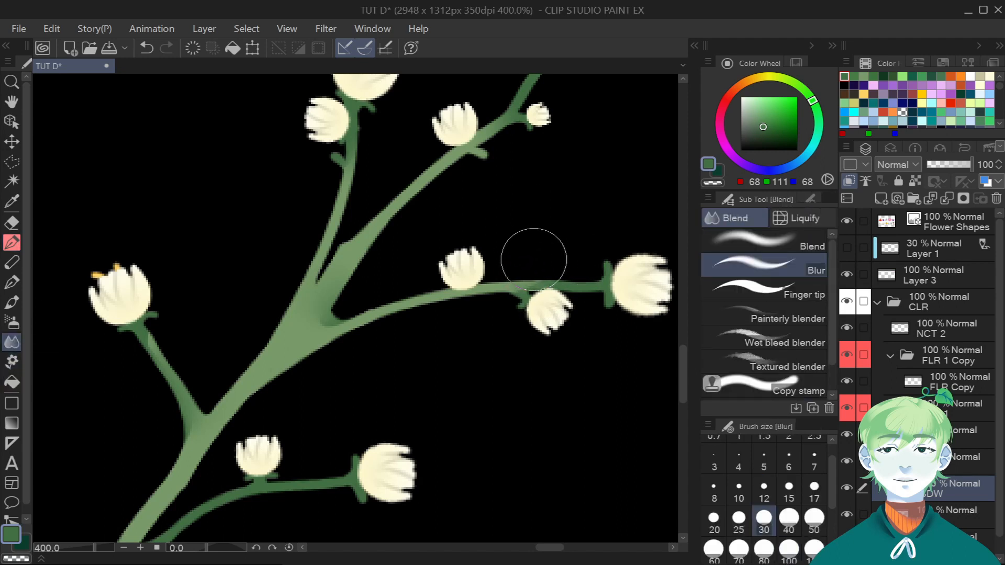
{"action": "scroll", "coordinate": [553, 221], "scroll_direction": "down", "scroll_amount": 4}
Lasso the white sprig and apply a dark green (42, 69, 43) foreground-to-transparent gradient fading upward from the stem's lower end.
{"action": "key", "text": "m"}
{"action": "mouse_move", "coordinate": [582, 112]}
{"action": "left_mouse_down"}
{"action": "mouse_move", "coordinate": [393, 485]}
{"action": "mouse_move", "coordinate": [596, 108]}
{"action": "left_mouse_up"}
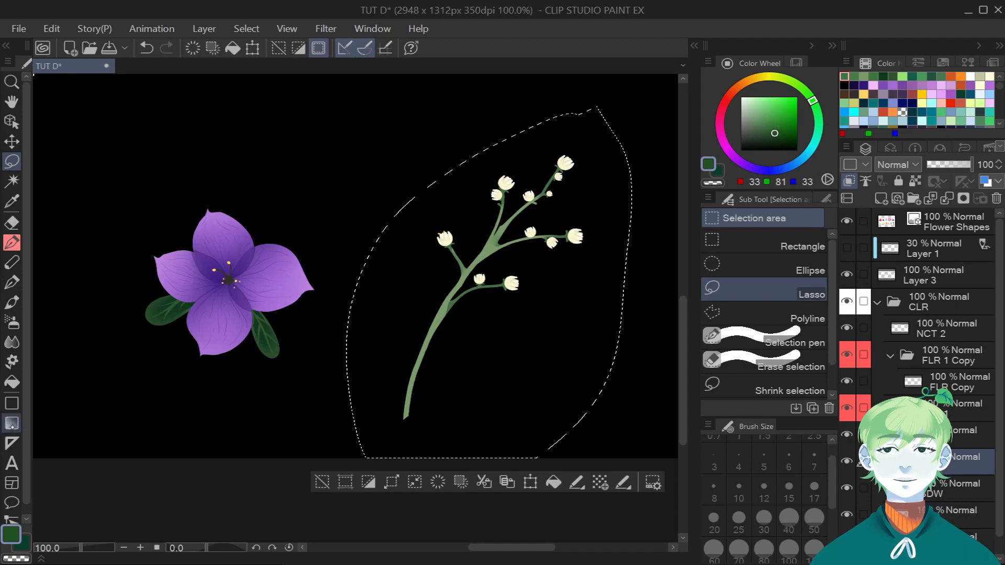
{"action": "key", "text": "g"}
{"action": "scroll", "coordinate": [355, 308], "scroll_direction": "down", "scroll_amount": 1}
{"action": "left_click_drag", "start_coordinate": [474, 234], "coordinate": [394, 498]}
{"action": "scroll", "coordinate": [507, 231], "scroll_direction": "up", "scroll_amount": 1}
{"action": "left_click", "coordinate": [762, 135]}
{"action": "left_click_drag", "start_coordinate": [682, 330], "coordinate": [683, 343]}
{"action": "key", "text": "ctrl+z"}
{"action": "mouse_move", "coordinate": [527, 547]}
{"action": "left_mouse_down"}
{"action": "mouse_move", "coordinate": [438, 547]}
{"action": "mouse_move", "coordinate": [536, 548]}
{"action": "left_mouse_up"}
{"action": "left_click_drag", "start_coordinate": [259, 466], "coordinate": [328, 251]}
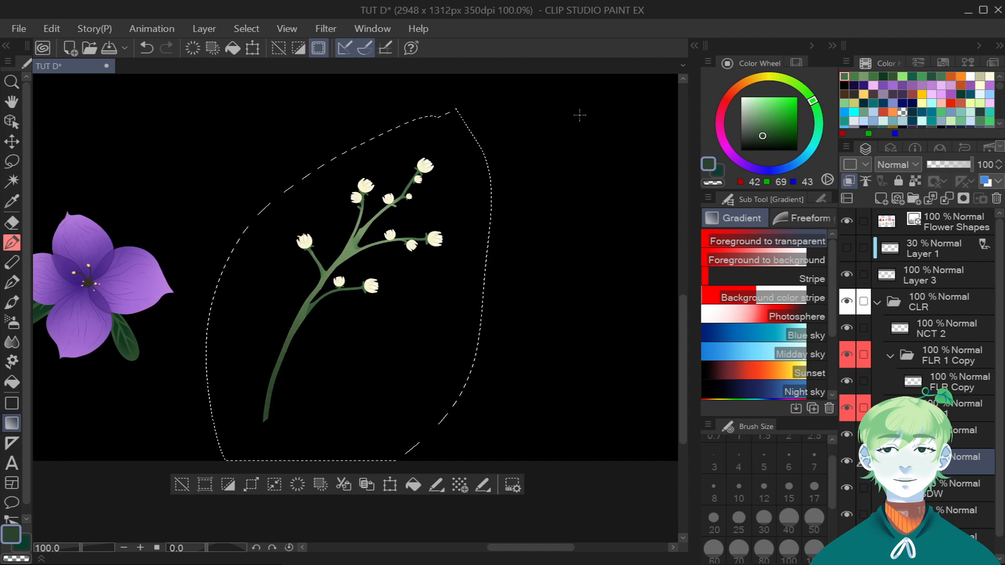
Apply a pale green (179, 199, 154) gradient over the sprig's upper branches and clear the selection.
{"action": "scroll", "coordinate": [579, 116], "scroll_direction": "down", "scroll_amount": 1}
{"action": "left_click", "coordinate": [864, 76]}
{"action": "left_click", "coordinate": [789, 81]}
{"action": "left_click_drag", "start_coordinate": [767, 113], "coordinate": [754, 109]}
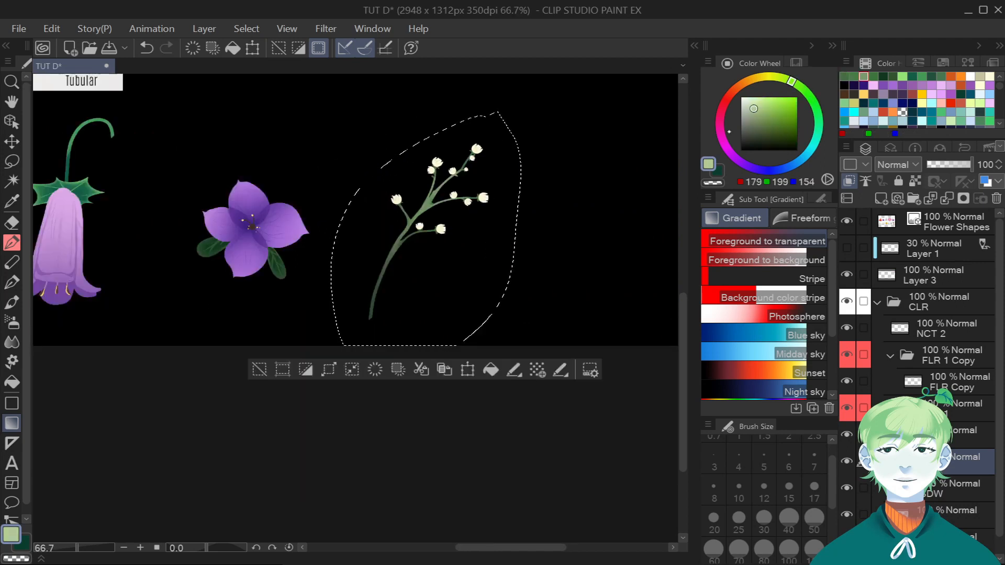
{"action": "left_click_drag", "start_coordinate": [682, 341], "coordinate": [683, 293]}
{"action": "scroll", "coordinate": [497, 281], "scroll_direction": "up", "scroll_amount": 1}
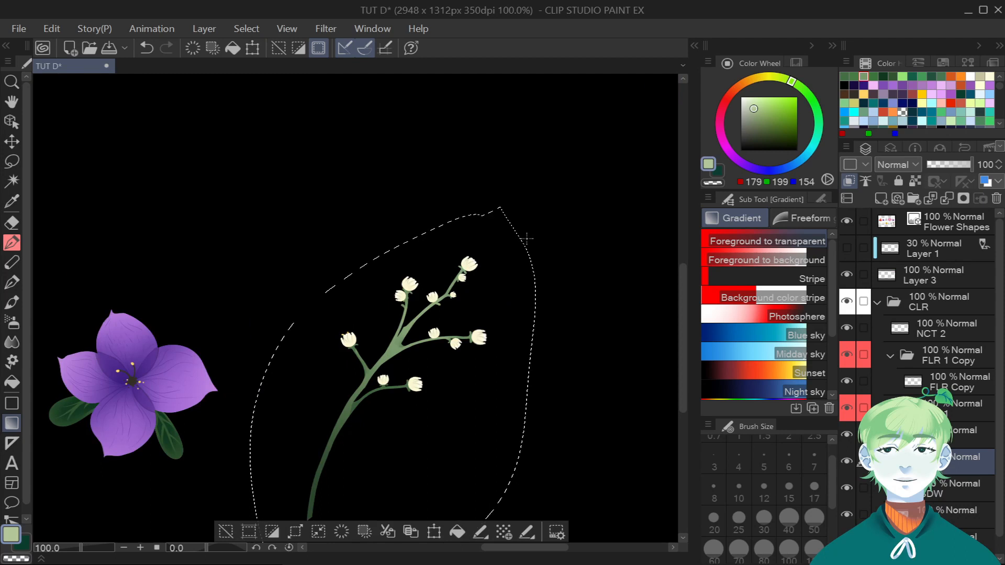
{"action": "scroll", "coordinate": [518, 242], "scroll_direction": "down", "scroll_amount": 2}
{"action": "key", "text": "ctrl+d"}
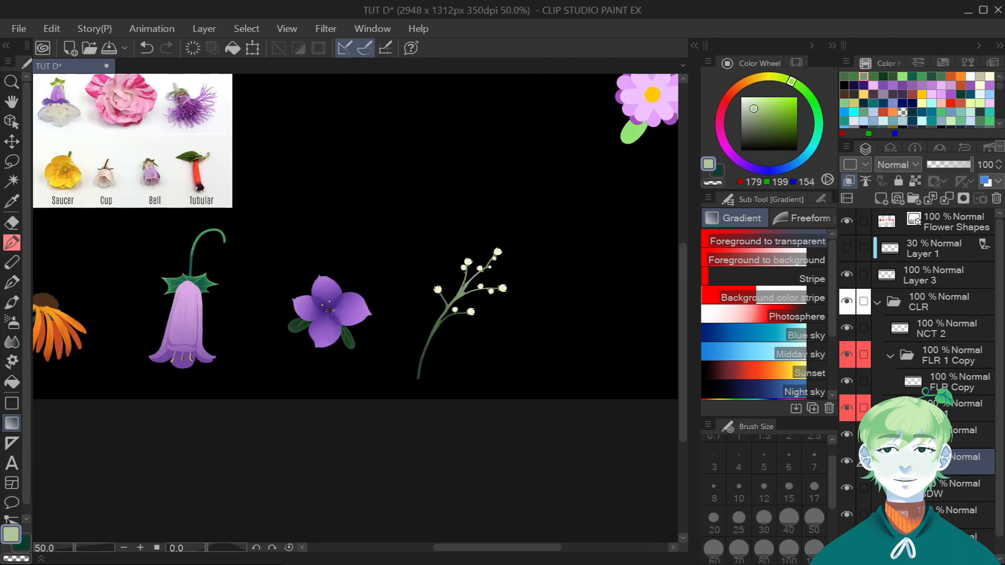
Review the row of four flowers and examine the orange flower's petals and centre up close.
{"action": "scroll", "coordinate": [393, 255], "scroll_direction": "down", "scroll_amount": 2}
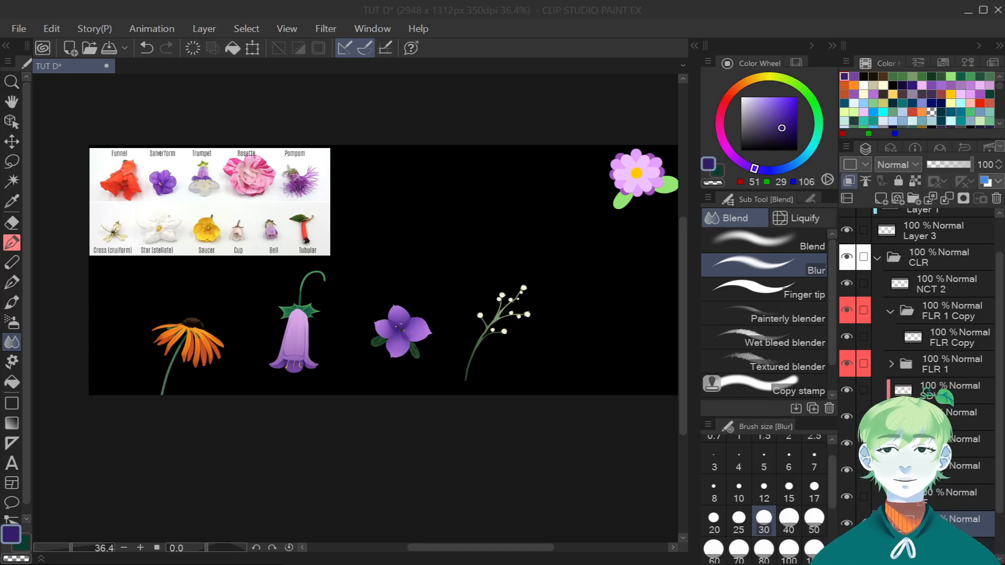
{"action": "left_click", "coordinate": [108, 352]}
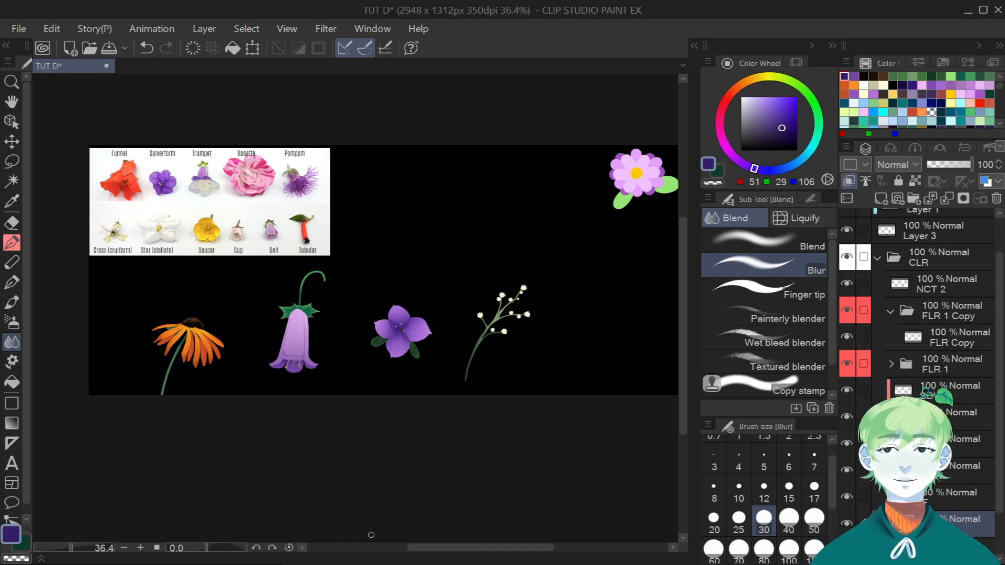
{"action": "scroll", "coordinate": [391, 473], "scroll_direction": "up", "scroll_amount": 1}
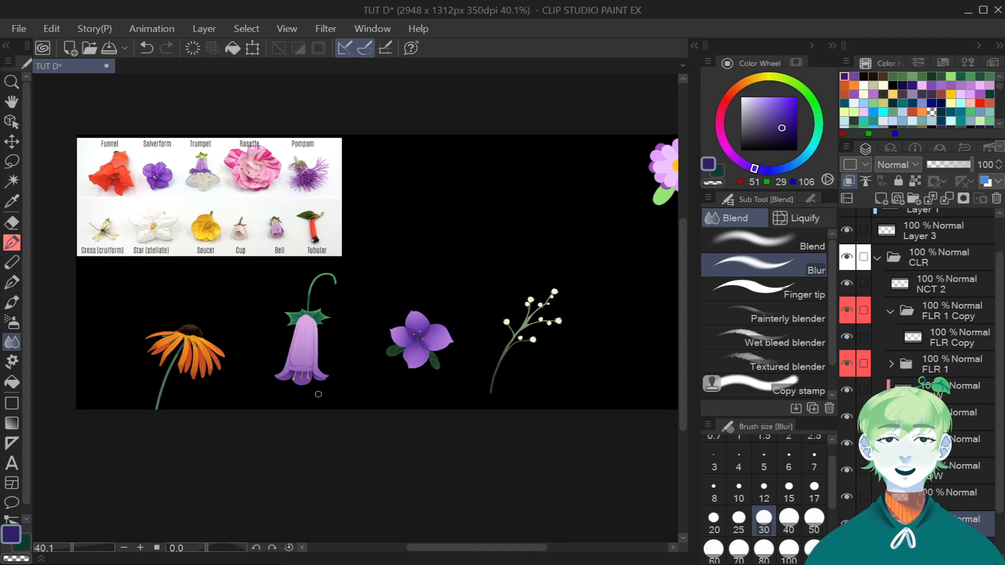
{"action": "scroll", "coordinate": [391, 473], "scroll_direction": "up", "scroll_amount": 1}
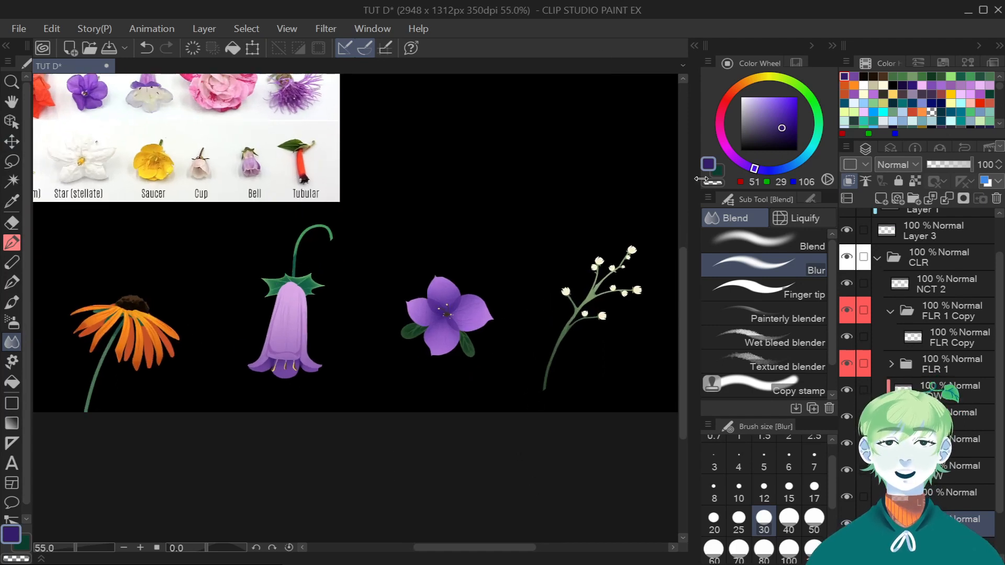
{"action": "scroll", "coordinate": [526, 220], "scroll_direction": "down", "scroll_amount": 3}
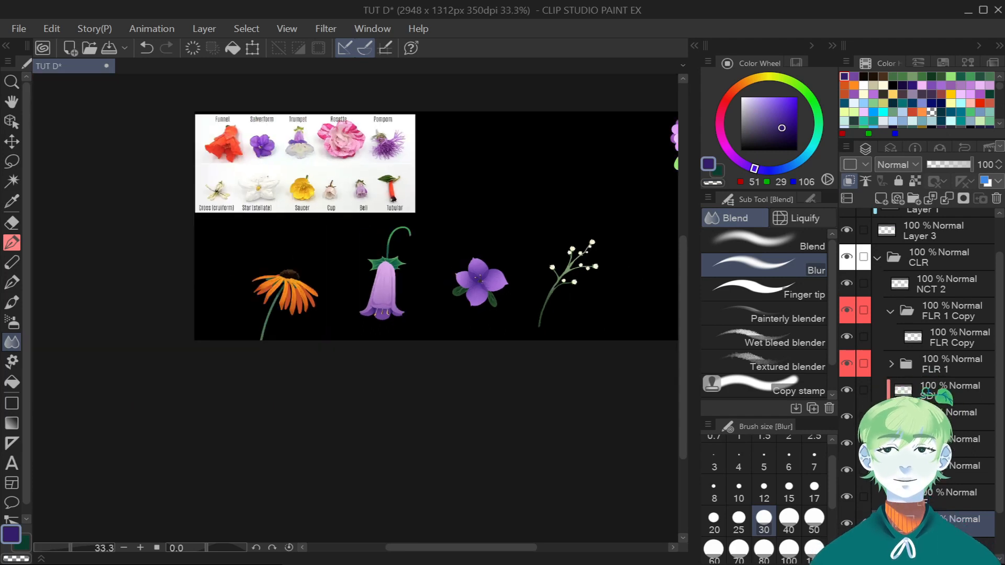
{"action": "scroll", "coordinate": [218, 232], "scroll_direction": "up", "scroll_amount": 5}
{"action": "scroll", "coordinate": [416, 379], "scroll_direction": "up", "scroll_amount": 1}
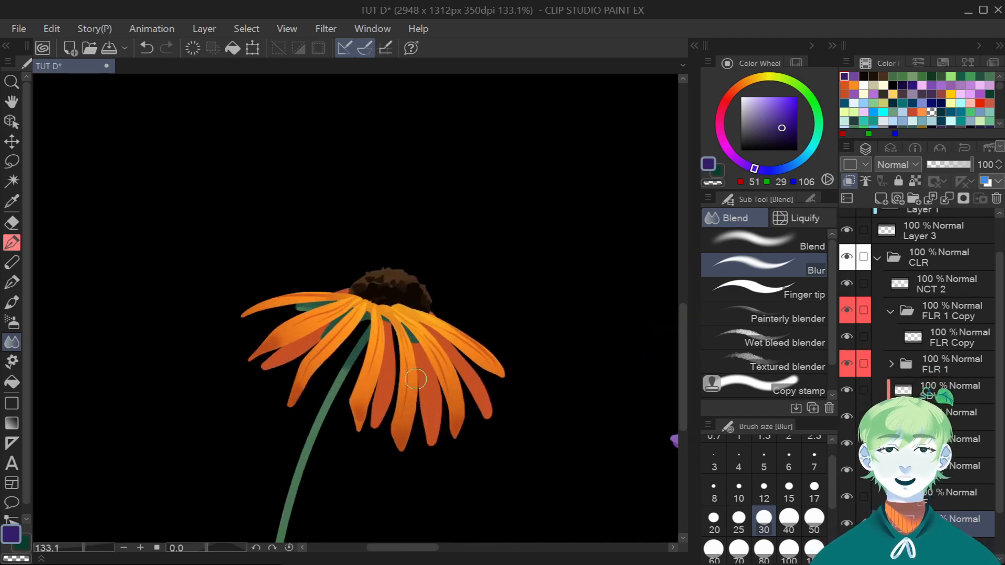
Change the drawing colour to orange (186, 88, 16) and shift its hue to yellow (186, 180, 16).
{"action": "mouse_move", "coordinate": [751, 87]}
{"action": "left_mouse_down"}
{"action": "mouse_move", "coordinate": [742, 79]}
{"action": "mouse_move", "coordinate": [742, 87]}
{"action": "left_mouse_up"}
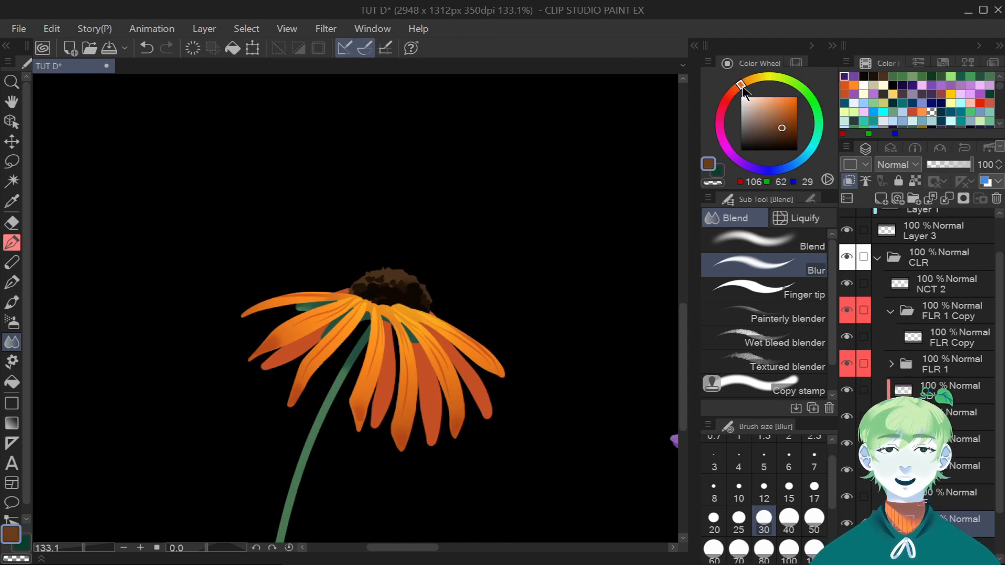
{"action": "scroll", "coordinate": [319, 327], "scroll_direction": "down", "scroll_amount": 6}
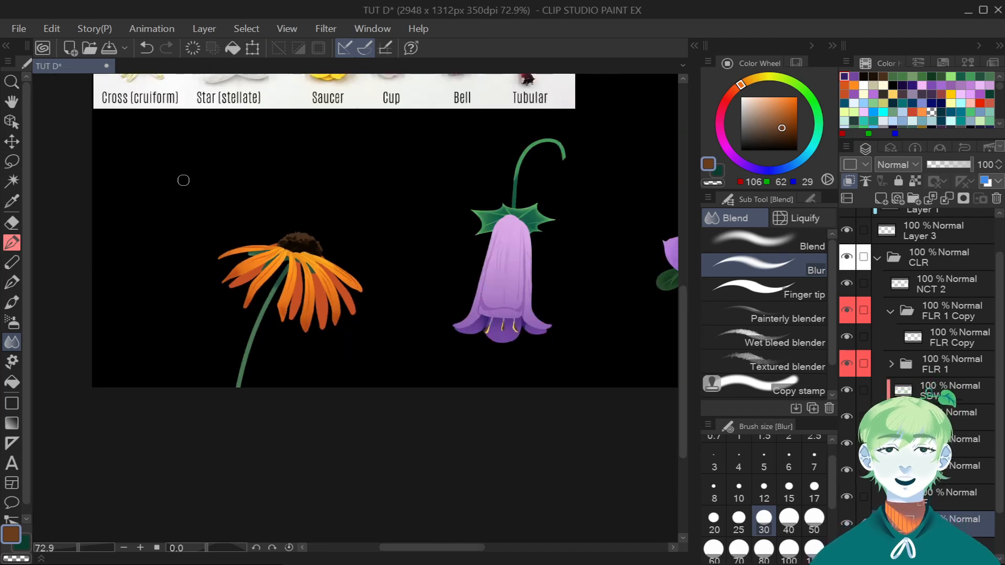
{"action": "scroll", "coordinate": [444, 238], "scroll_direction": "up", "scroll_amount": 7}
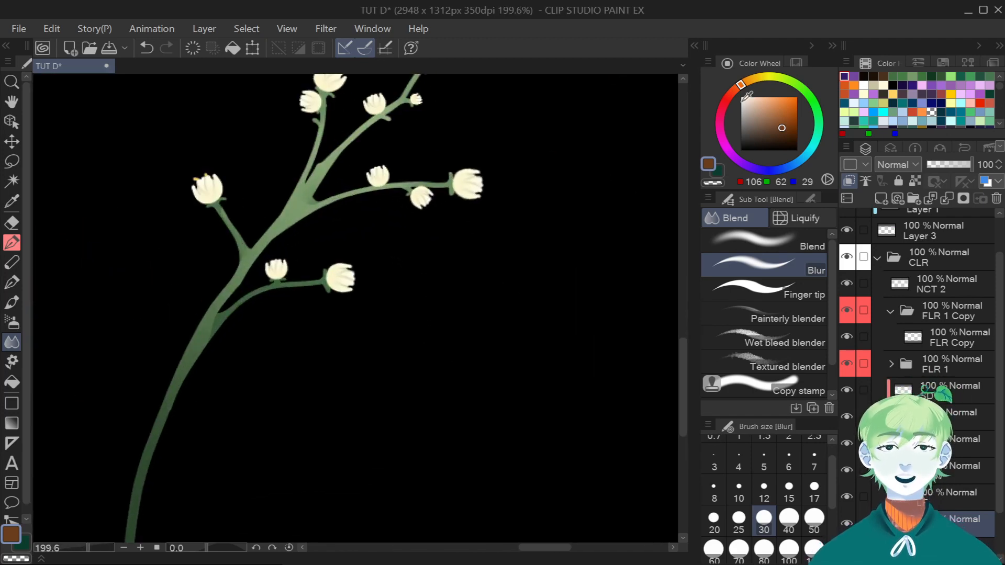
{"action": "mouse_move", "coordinate": [764, 123]}
{"action": "left_mouse_down"}
{"action": "mouse_move", "coordinate": [753, 122]}
{"action": "mouse_move", "coordinate": [756, 133]}
{"action": "mouse_move", "coordinate": [755, 115]}
{"action": "mouse_move", "coordinate": [792, 113]}
{"action": "left_mouse_up"}
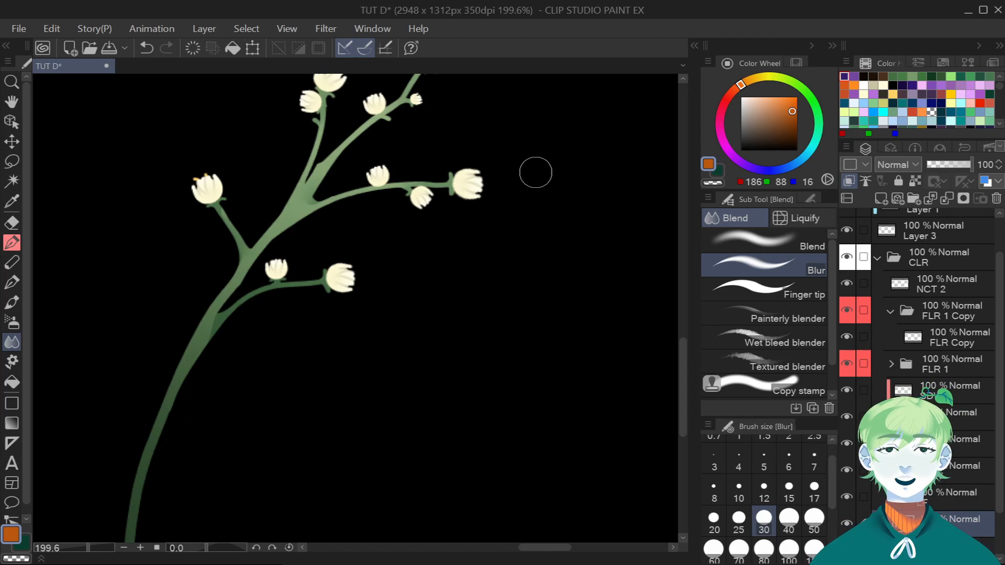
{"action": "scroll", "coordinate": [529, 171], "scroll_direction": "down", "scroll_amount": 2}
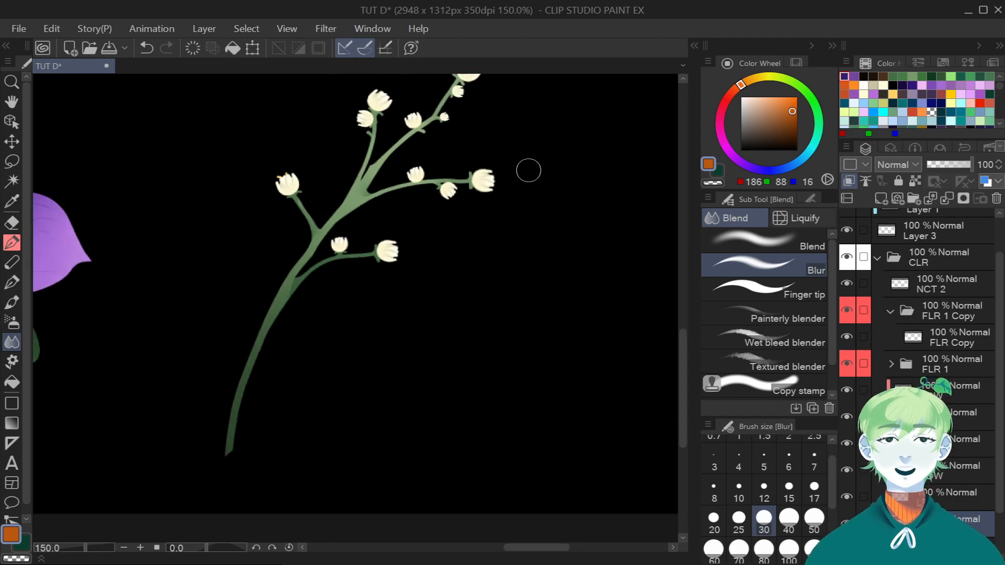
{"action": "scroll", "coordinate": [528, 171], "scroll_direction": "down", "scroll_amount": 4}
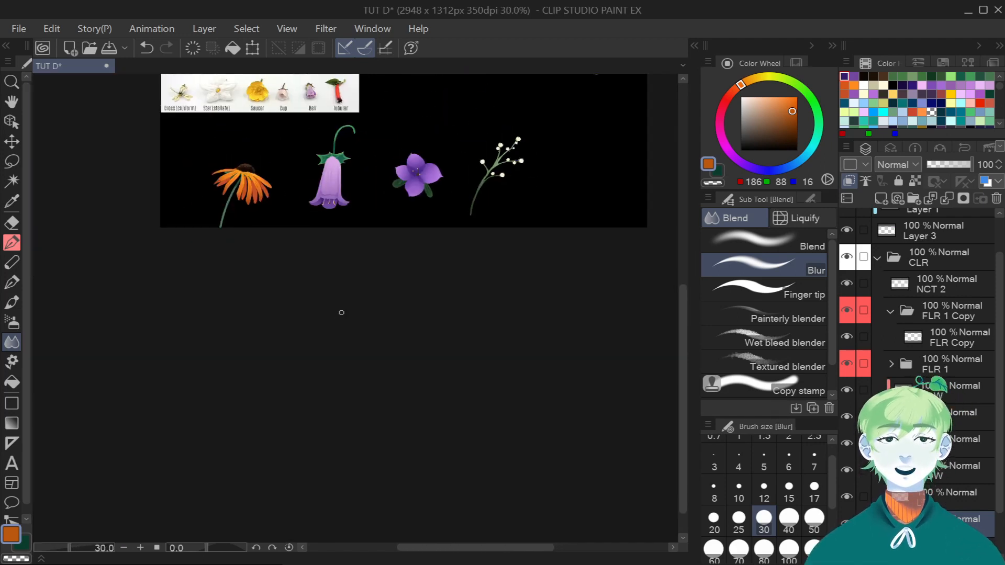
{"action": "scroll", "coordinate": [403, 191], "scroll_direction": "up", "scroll_amount": 1}
{"action": "mouse_move", "coordinate": [733, 99]}
{"action": "left_mouse_down"}
{"action": "mouse_move", "coordinate": [725, 139]}
{"action": "mouse_move", "coordinate": [768, 98]}
{"action": "left_mouse_up"}
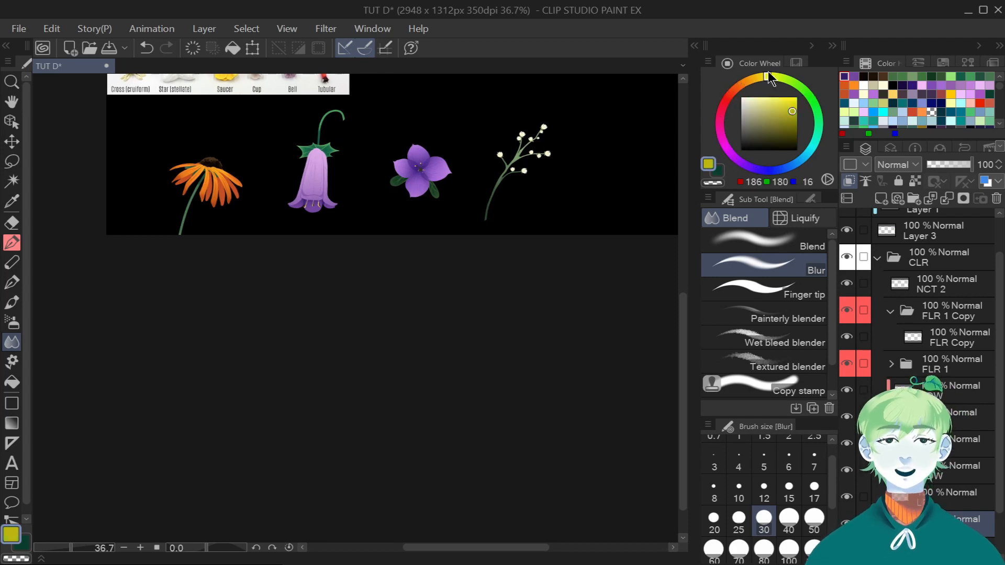
Examine the colouring of the orange flower's petals and stem and the bell flower's petals and leaves.
{"action": "scroll", "coordinate": [269, 215], "scroll_direction": "down", "scroll_amount": 2}
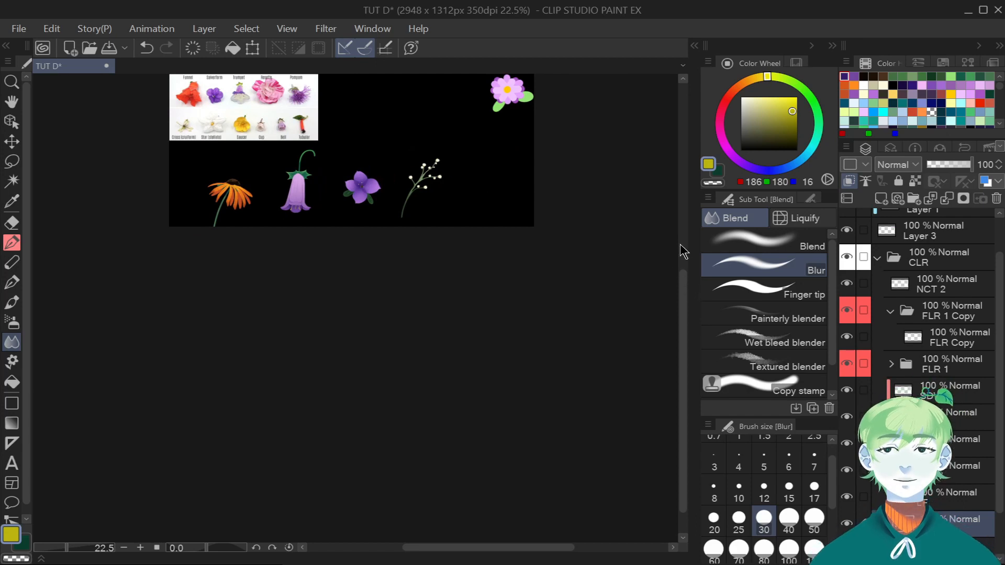
{"action": "left_click_drag", "start_coordinate": [682, 274], "coordinate": [679, 246]}
{"action": "scroll", "coordinate": [199, 260], "scroll_direction": "up", "scroll_amount": 5}
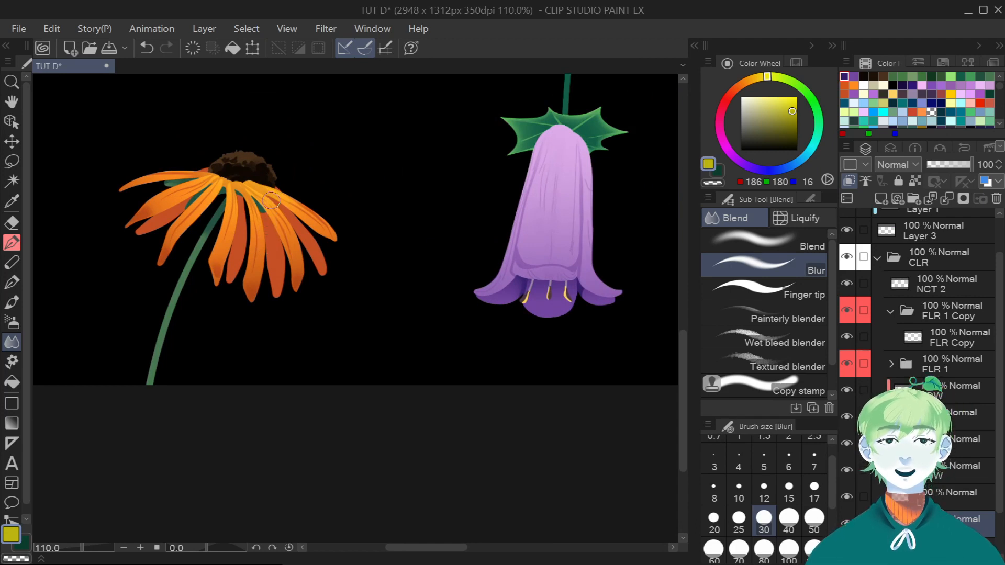
{"action": "scroll", "coordinate": [271, 201], "scroll_direction": "up", "scroll_amount": 1}
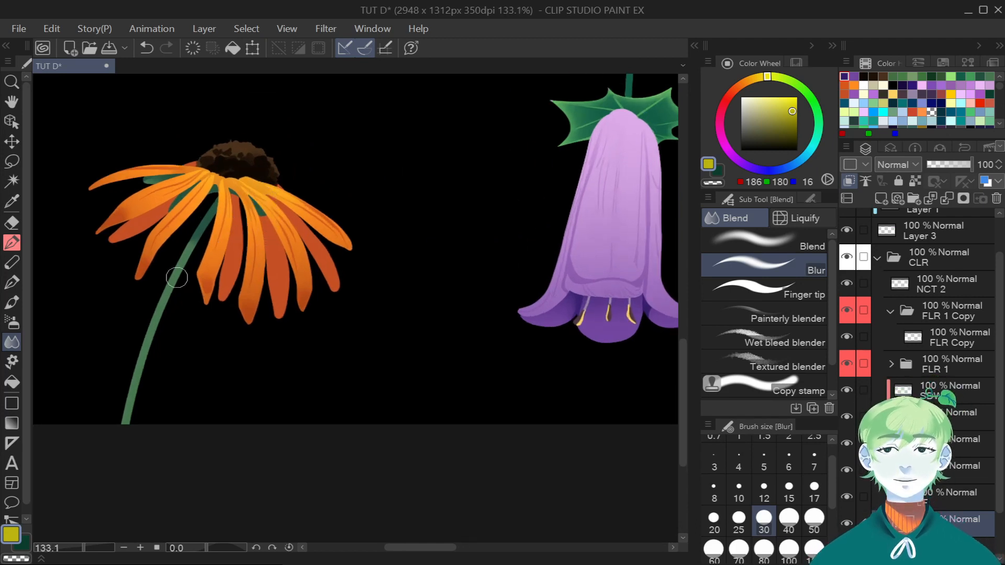
{"action": "scroll", "coordinate": [426, 227], "scroll_direction": "down", "scroll_amount": 4}
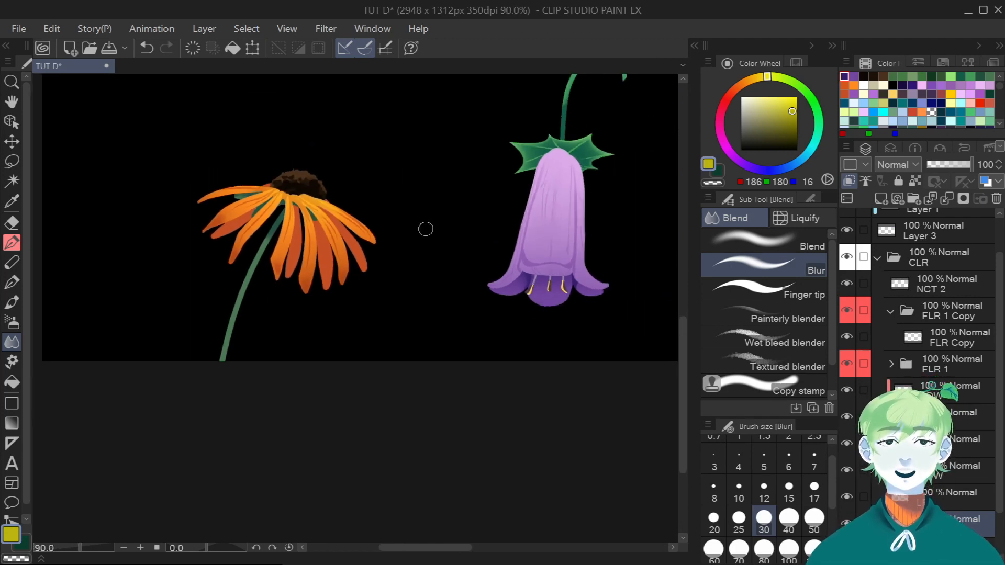
{"action": "scroll", "coordinate": [584, 138], "scroll_direction": "up", "scroll_amount": 4}
{"action": "scroll", "coordinate": [584, 138], "scroll_direction": "up", "scroll_amount": 2}
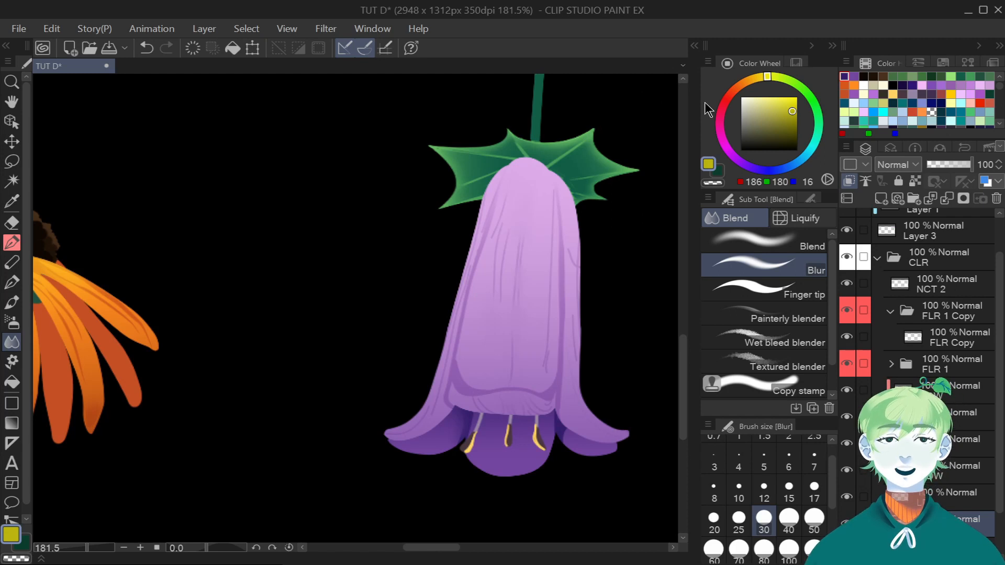
Set the drawing colour to bright green (74, 186, 16).
{"action": "left_click", "coordinate": [807, 93]}
{"action": "left_click_drag", "start_coordinate": [809, 97], "coordinate": [801, 86]}
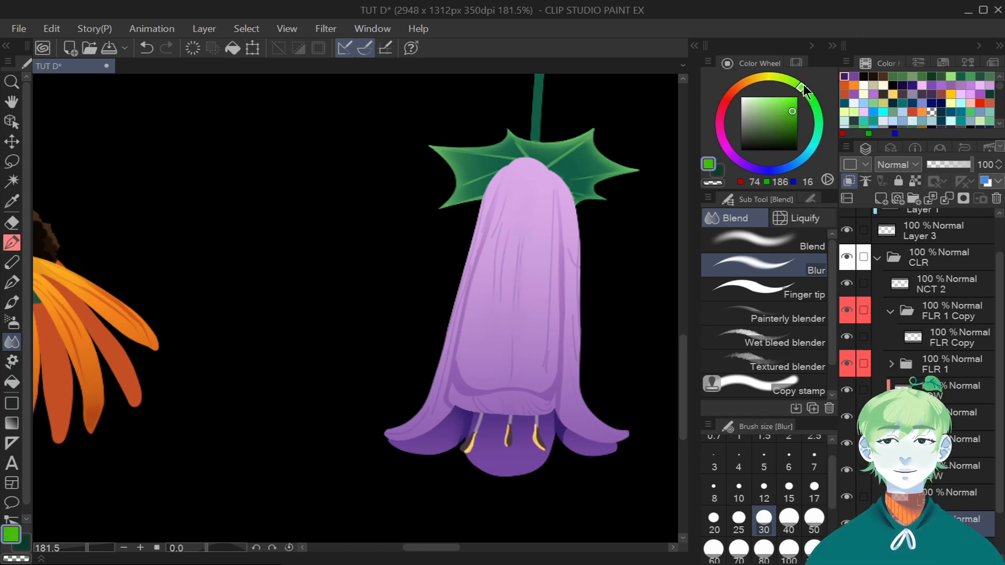
{"action": "scroll", "coordinate": [628, 168], "scroll_direction": "down", "scroll_amount": 5}
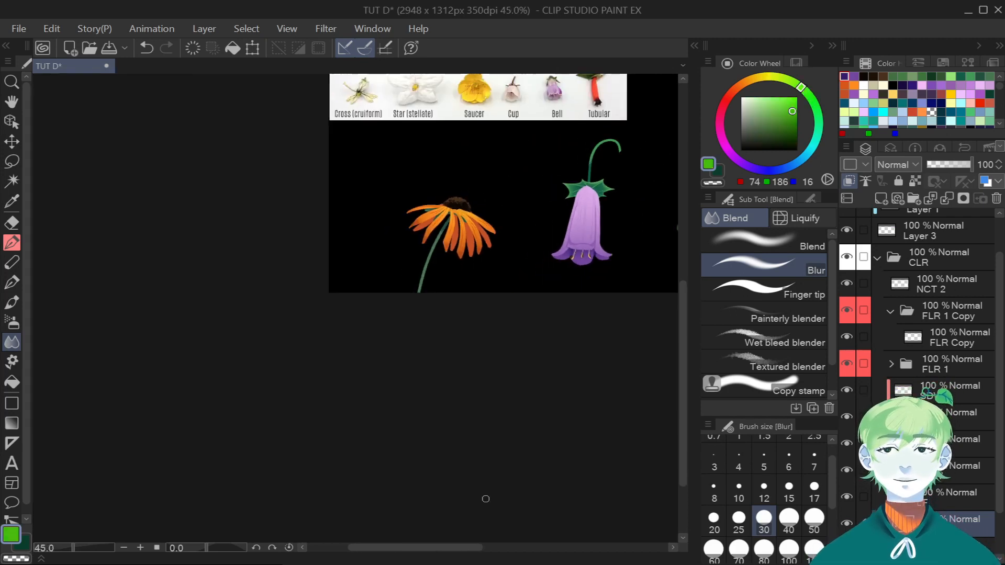
Examine the flower-shape reference chart and compare its flower types with the drawn flowers below it.
{"action": "left_click_drag", "start_coordinate": [417, 546], "coordinate": [442, 546]}
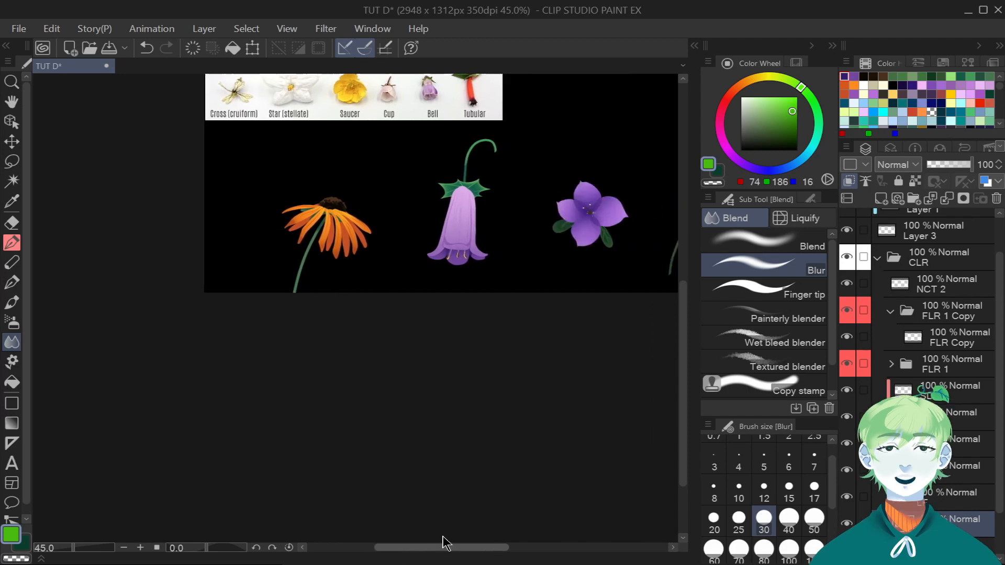
{"action": "scroll", "coordinate": [443, 546], "scroll_direction": "down", "scroll_amount": 4}
{"action": "scroll", "coordinate": [409, 176], "scroll_direction": "up", "scroll_amount": 2}
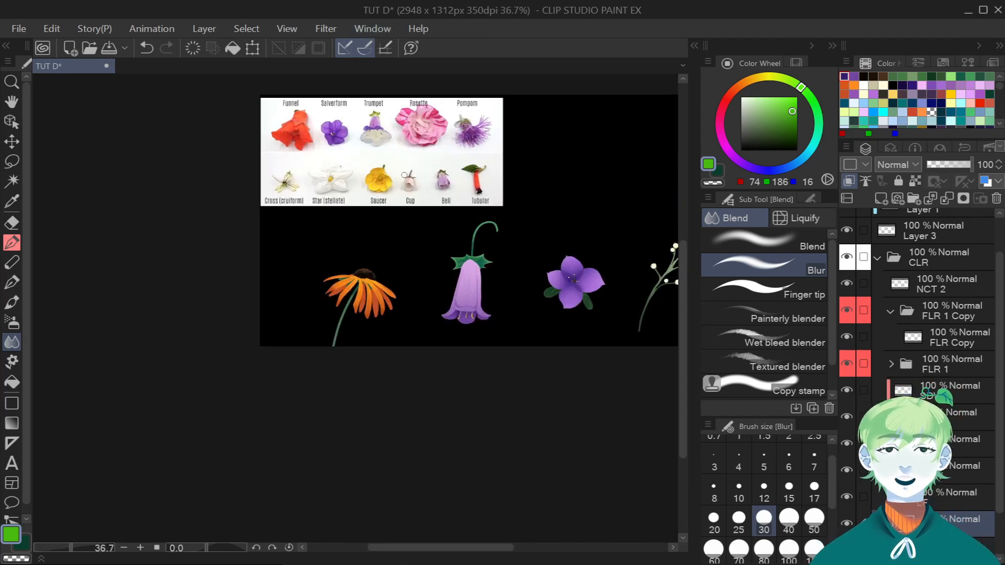
{"action": "scroll", "coordinate": [387, 118], "scroll_direction": "up", "scroll_amount": 5}
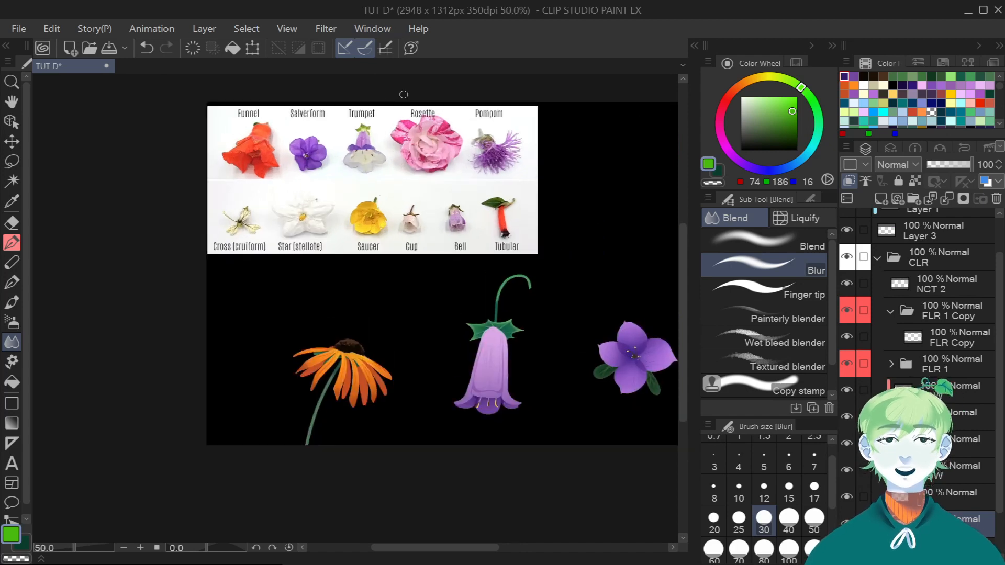
{"action": "scroll", "coordinate": [369, 235], "scroll_direction": "down", "scroll_amount": 5}
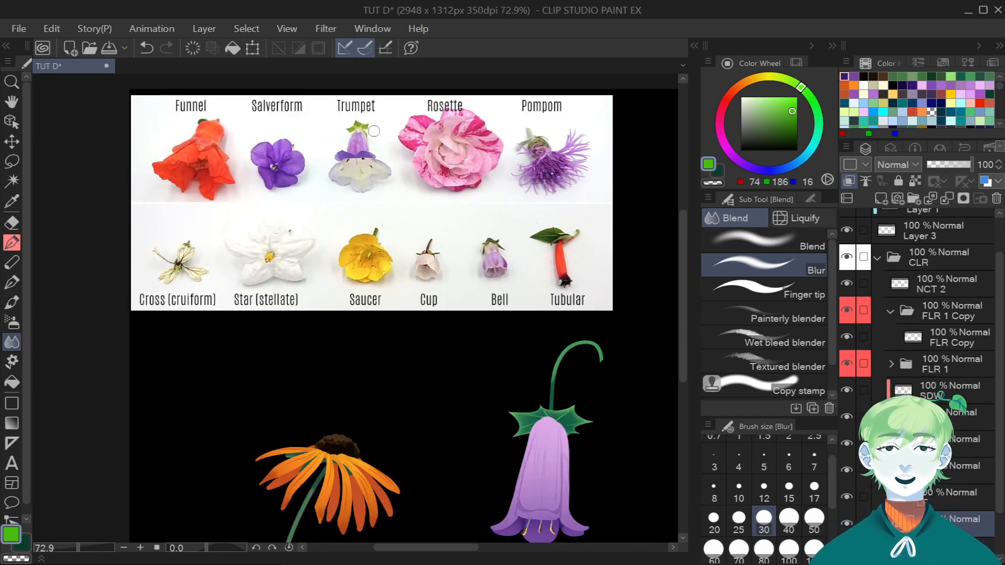
{"action": "scroll", "coordinate": [564, 369], "scroll_direction": "up", "scroll_amount": 1}
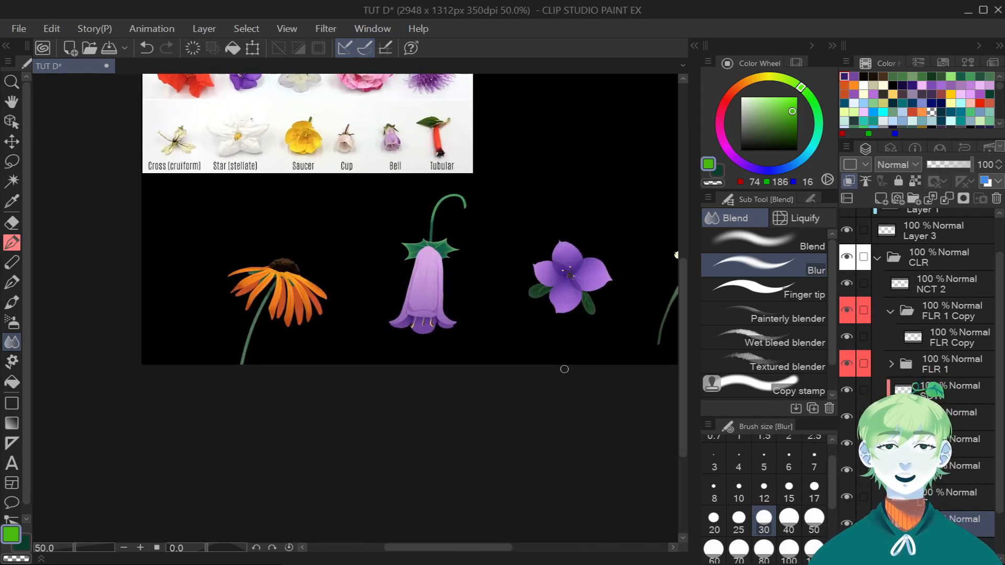
Examine the bell flower's petals and stamens up close and review the whole canvas with all the flowers.
{"action": "scroll", "coordinate": [565, 369], "scroll_direction": "up", "scroll_amount": 3}
{"action": "scroll", "coordinate": [366, 202], "scroll_direction": "up", "scroll_amount": 2}
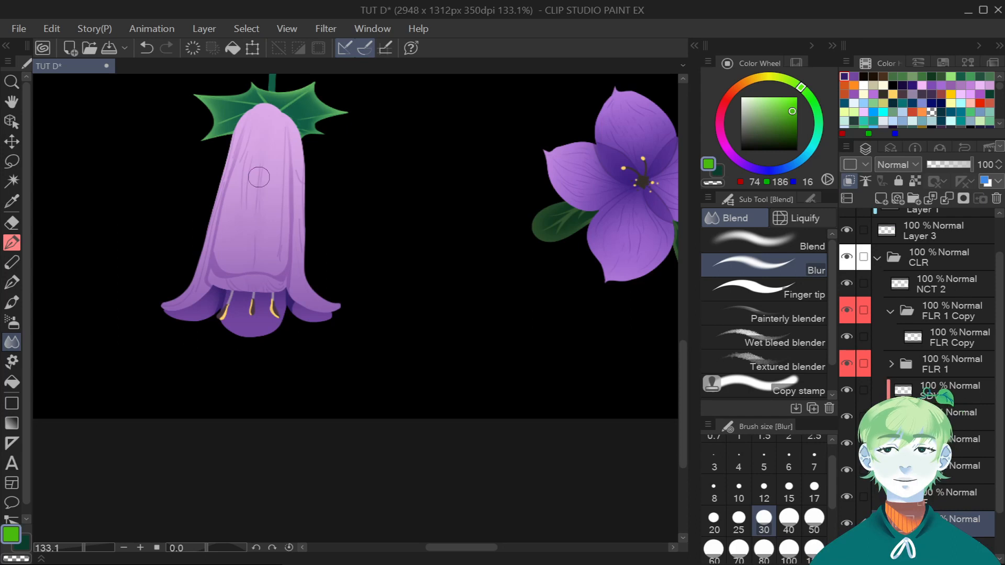
{"action": "scroll", "coordinate": [258, 177], "scroll_direction": "down", "scroll_amount": 3}
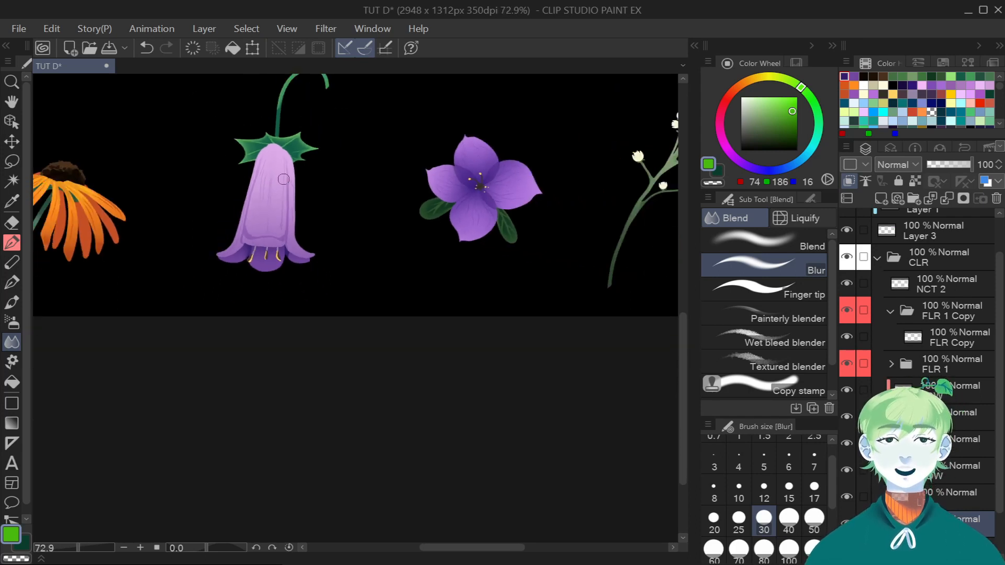
{"action": "scroll", "coordinate": [283, 179], "scroll_direction": "down", "scroll_amount": 2}
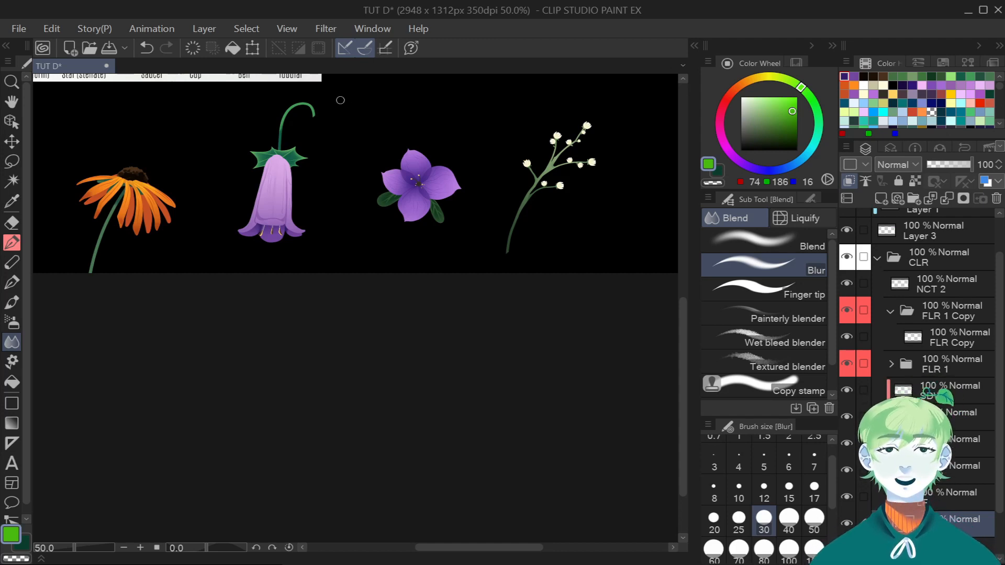
{"action": "scroll", "coordinate": [357, 109], "scroll_direction": "down", "scroll_amount": 2}
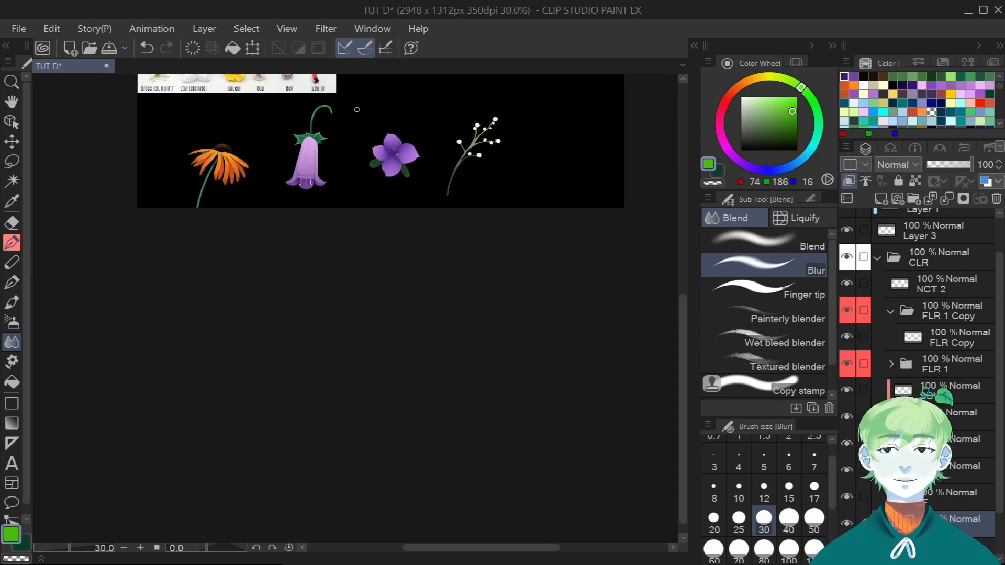
{"action": "left_click_drag", "start_coordinate": [684, 326], "coordinate": [684, 240]}
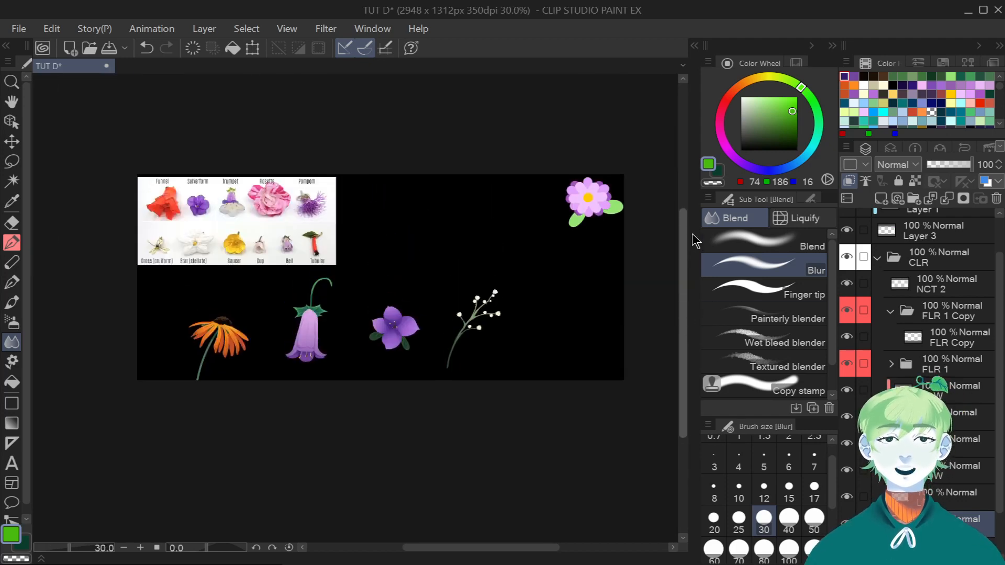